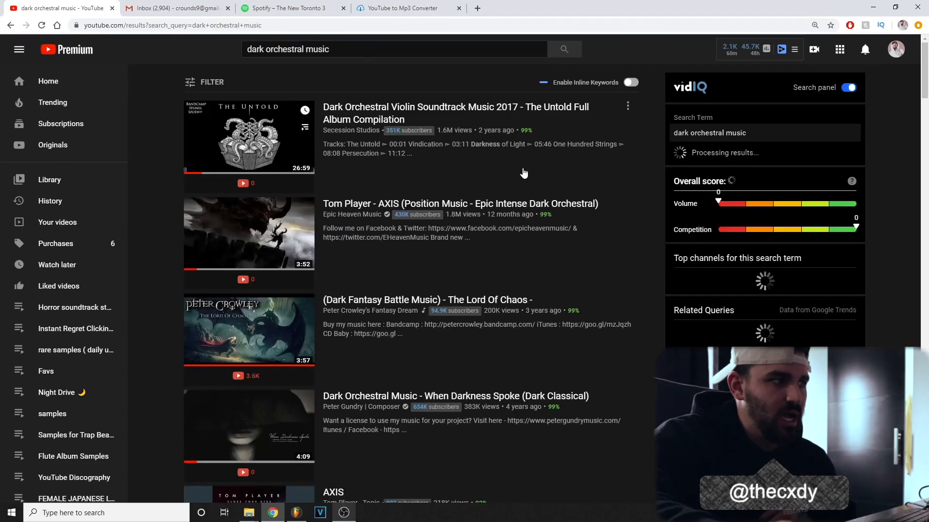
Browse the dark orchestral music results and preview the ".Goëtia. | Dark Magic Music" video around 0:38 and 1:30, leaving it paused.
scroll(498, 165, down, 1)
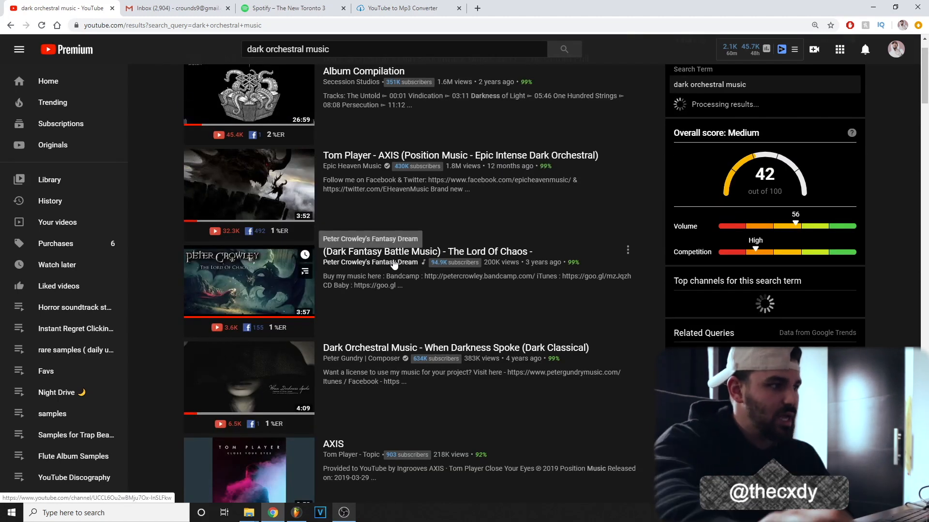
scroll(407, 290, up, 1)
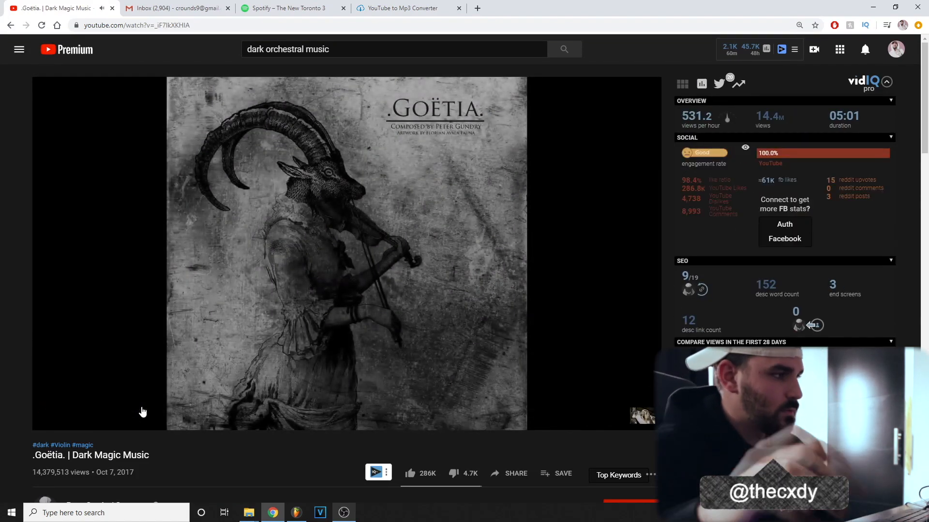
click(112, 412)
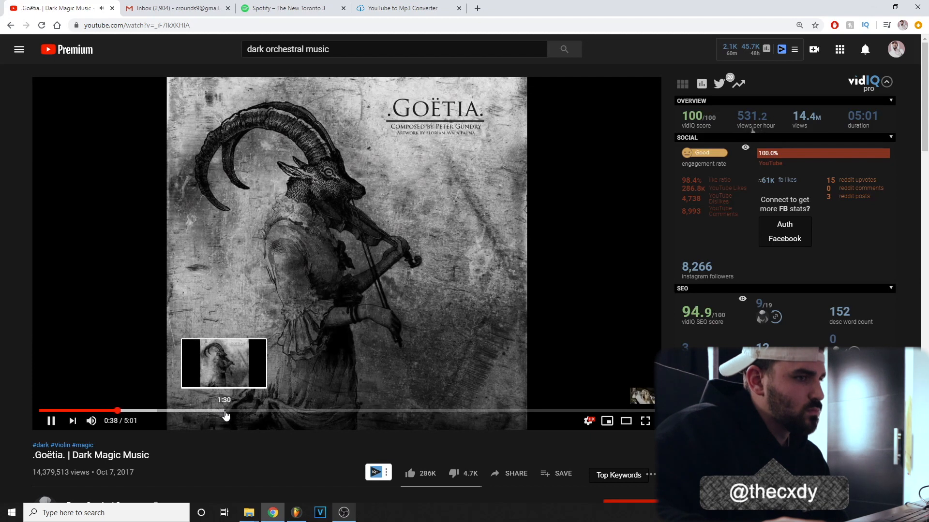
click(226, 412)
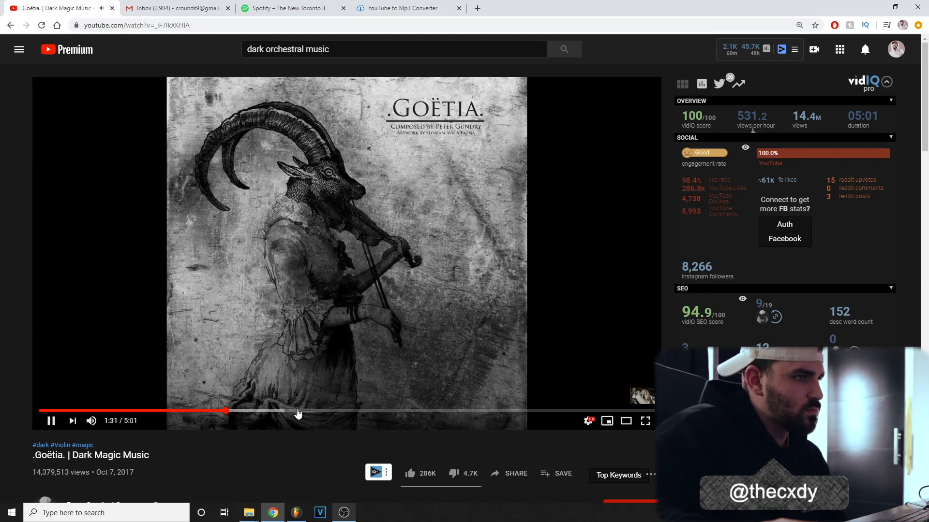
click(50, 421)
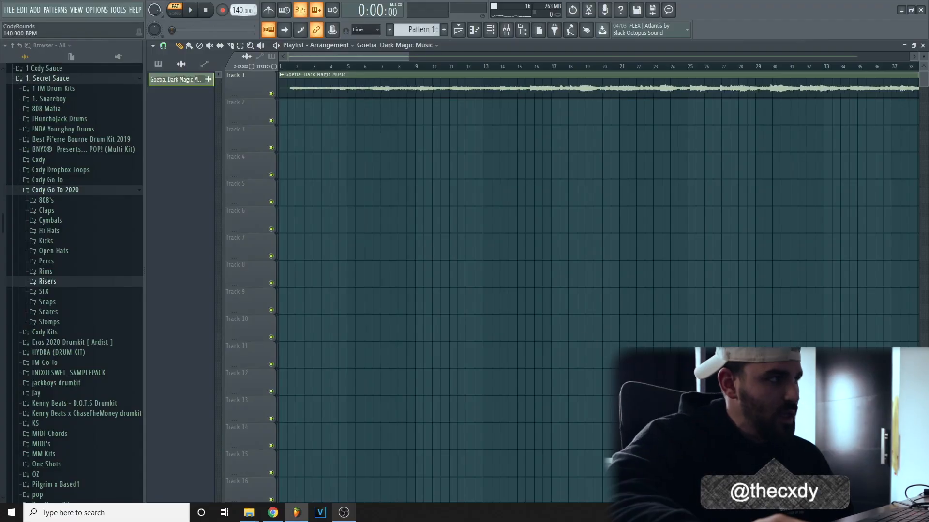
In FL Studio, set the project tempo to 121 BPM and open the Goetia. Dark Magic Music sample in the audio editor.
drag(239, 10, 238, 20)
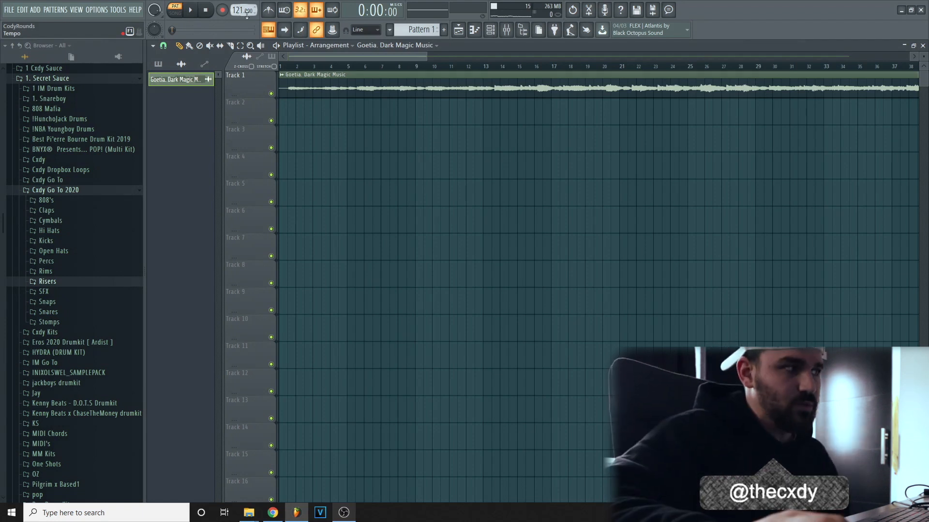
double_click(403, 86)
right_click(367, 269)
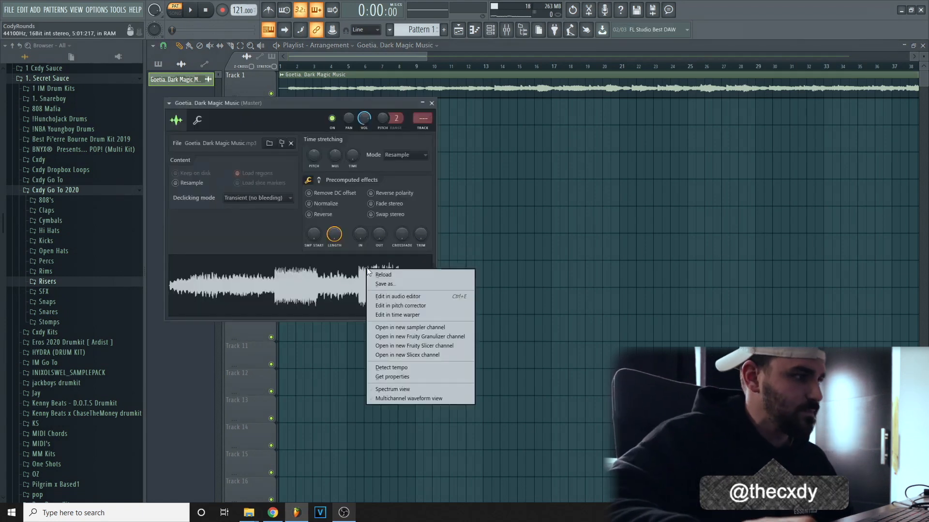
click(398, 296)
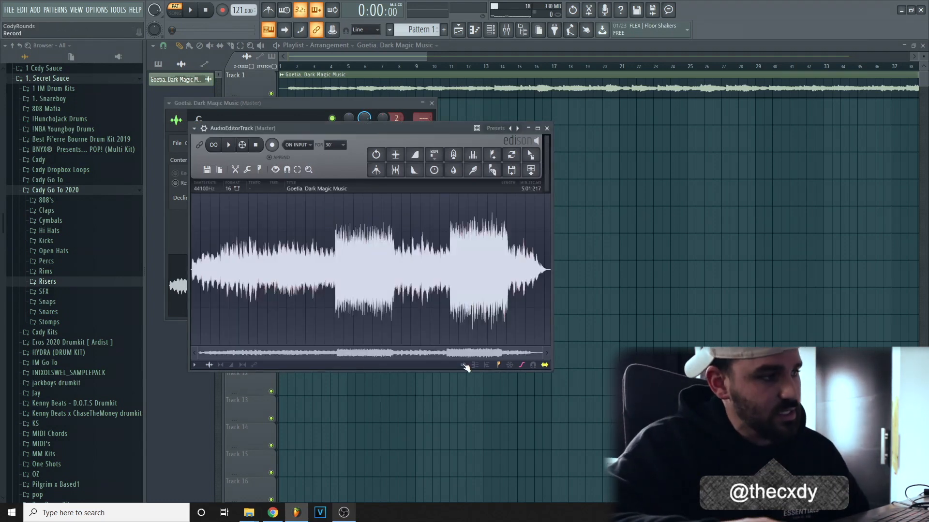
Audition the opening notes of the song in Edison and turn on looped playback.
scroll(394, 323, up, 5)
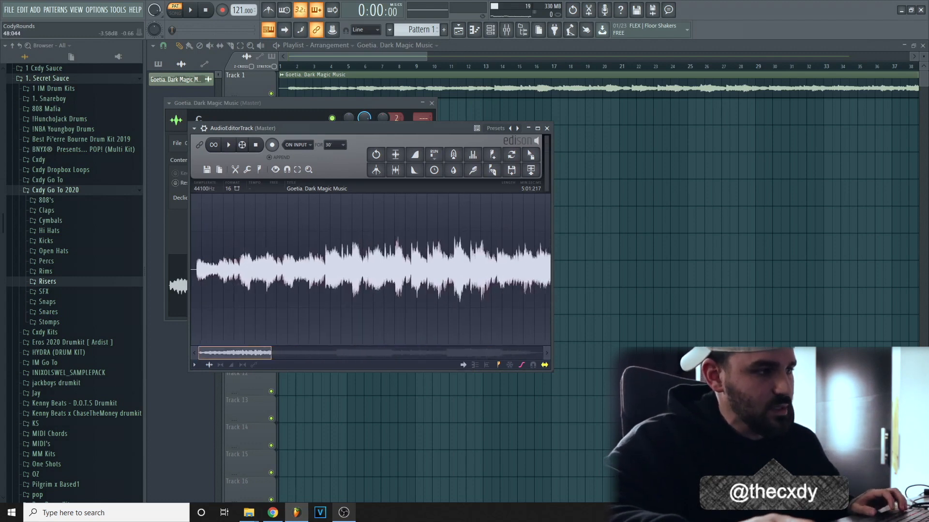
scroll(347, 270, up, 6)
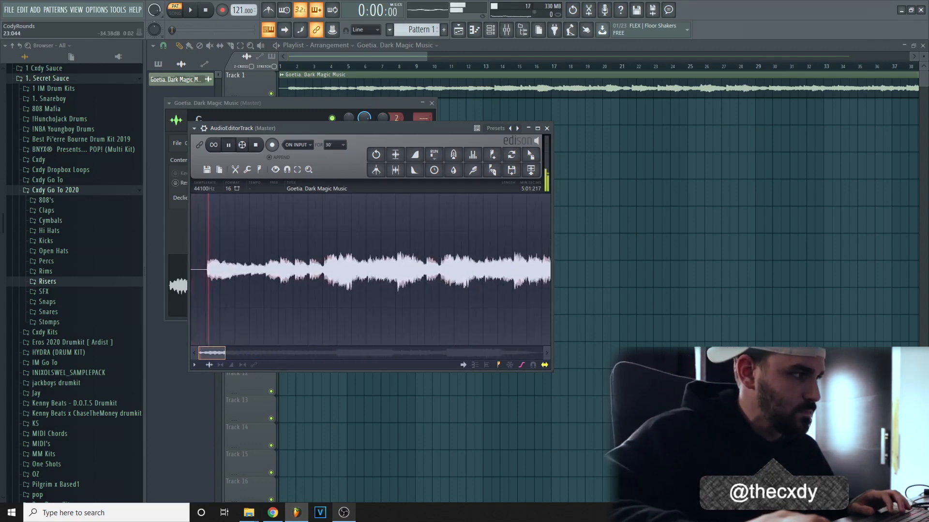
scroll(422, 313, up, 4)
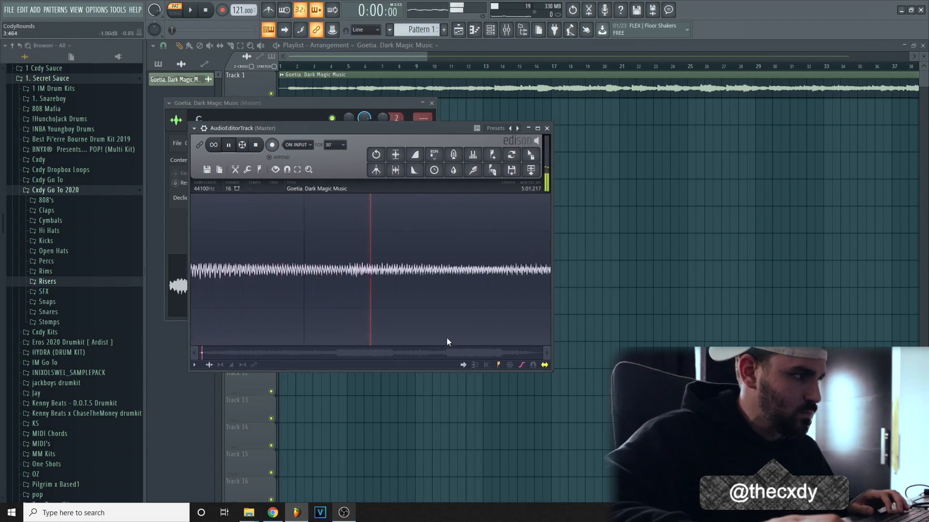
key(space)
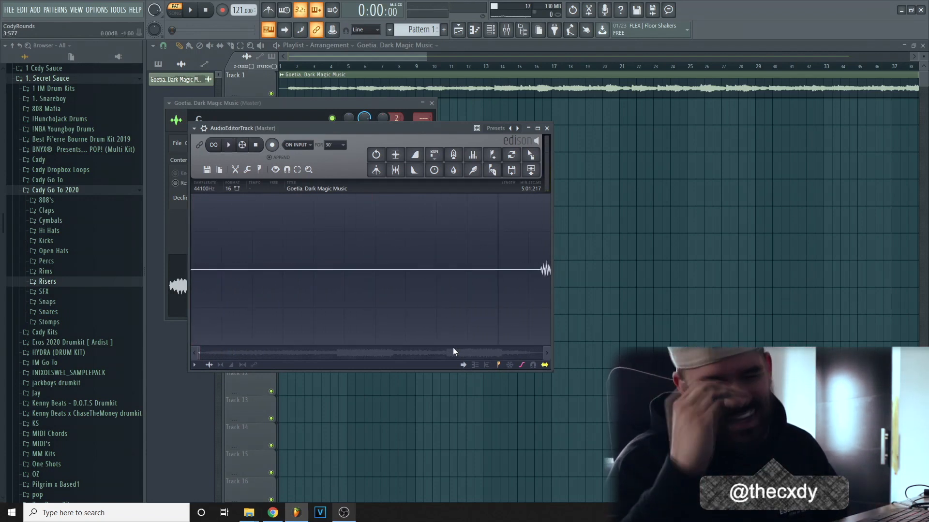
scroll(441, 293, down, 4)
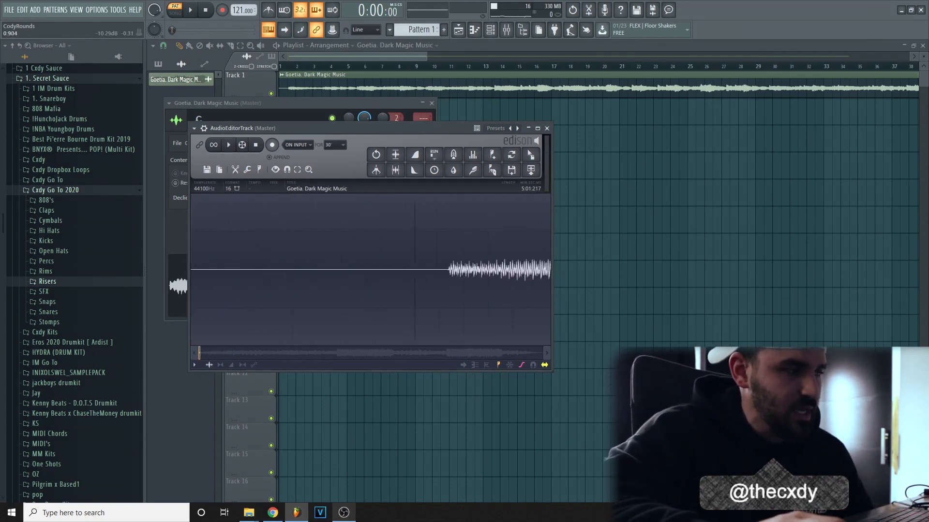
scroll(442, 292, up, 2)
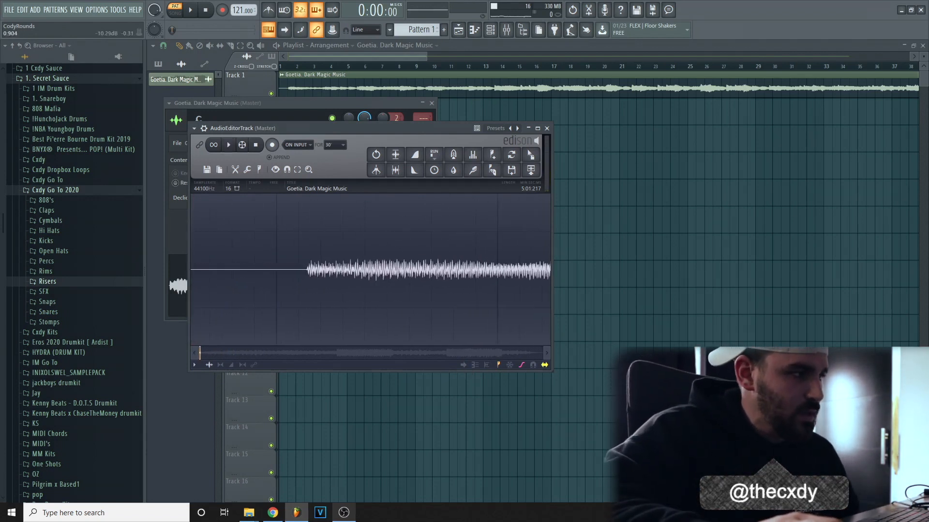
click(217, 150)
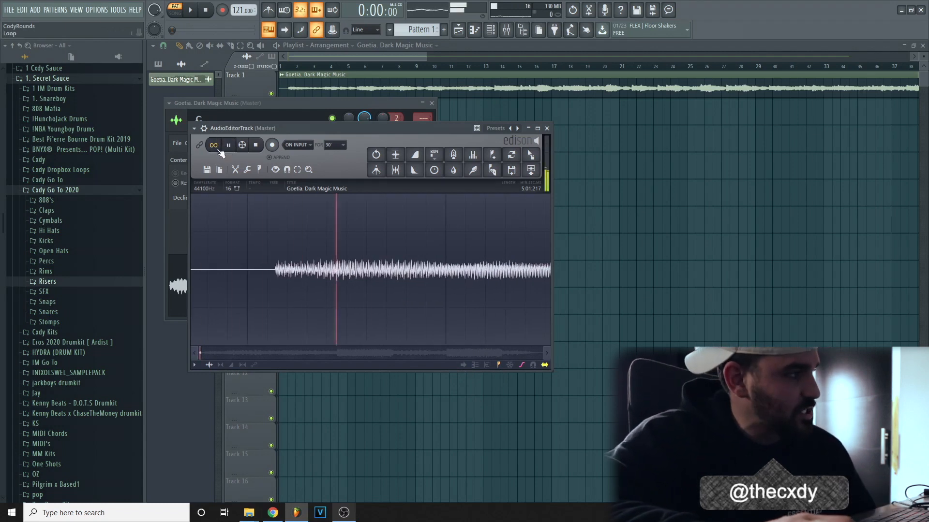
Try looping the opening section of the song from 1:254 to 4:247.
scroll(333, 234, up, 2)
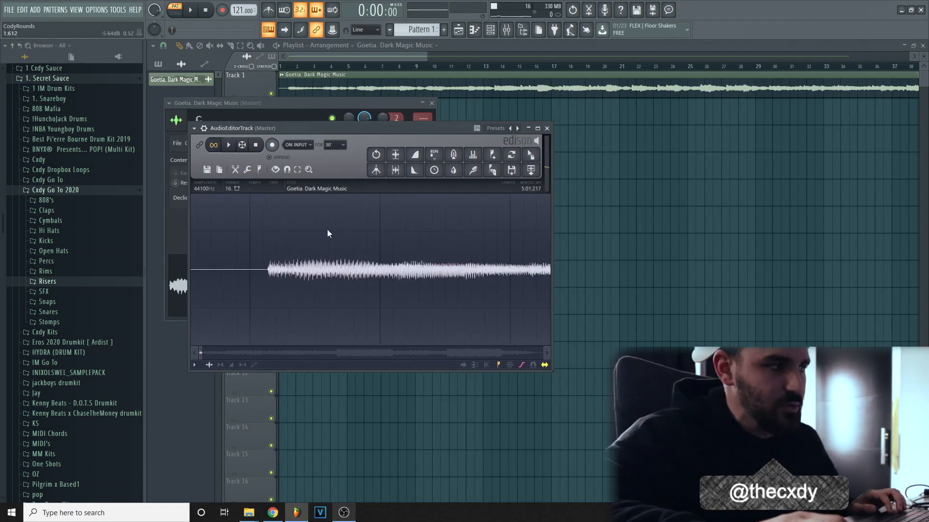
drag(277, 269, 460, 269)
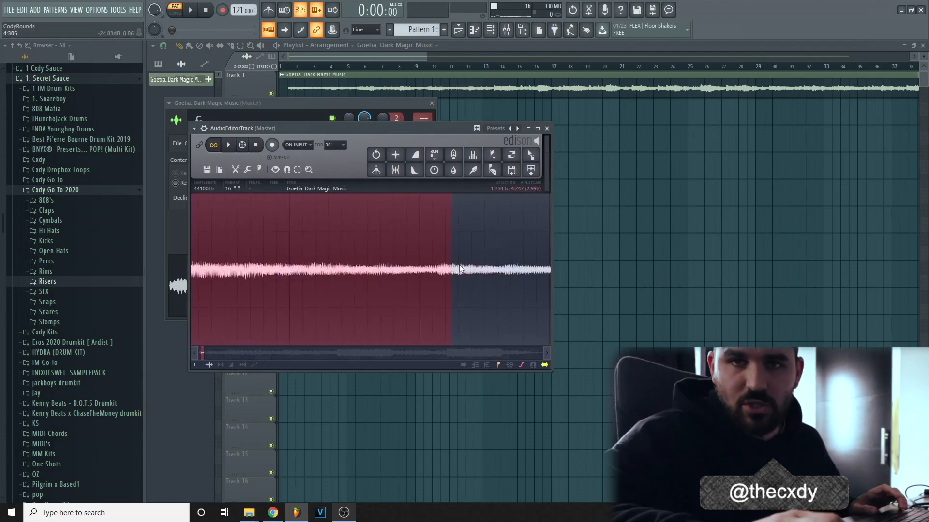
scroll(459, 268, down, 3)
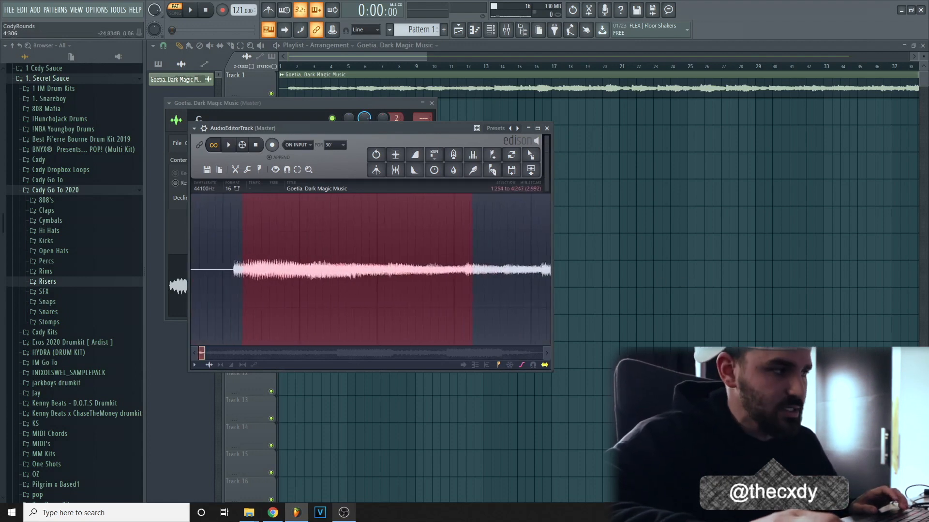
key(space)
click(401, 270)
Audition the intro, select the audio from 25:143 to 27:476 where the louder phrase starts, and loop it.
scroll(394, 273, down, 3)
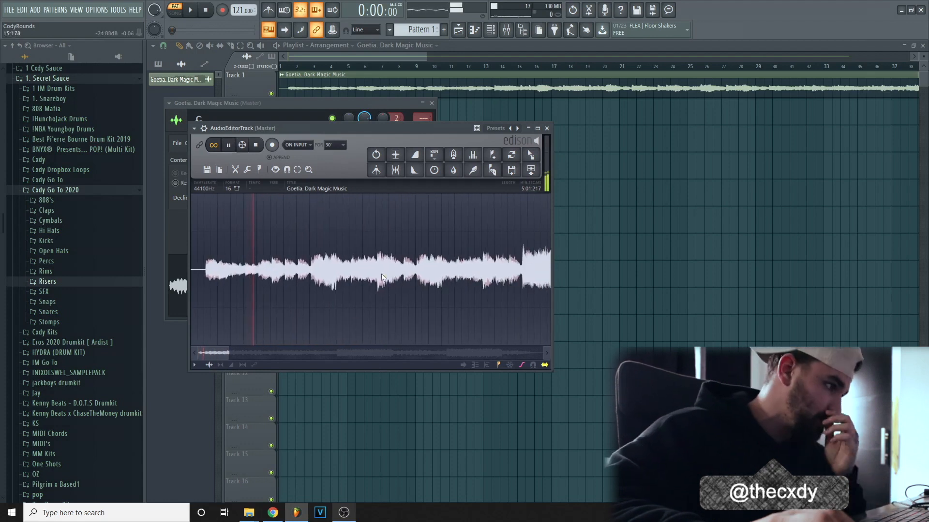
scroll(305, 261, down, 2)
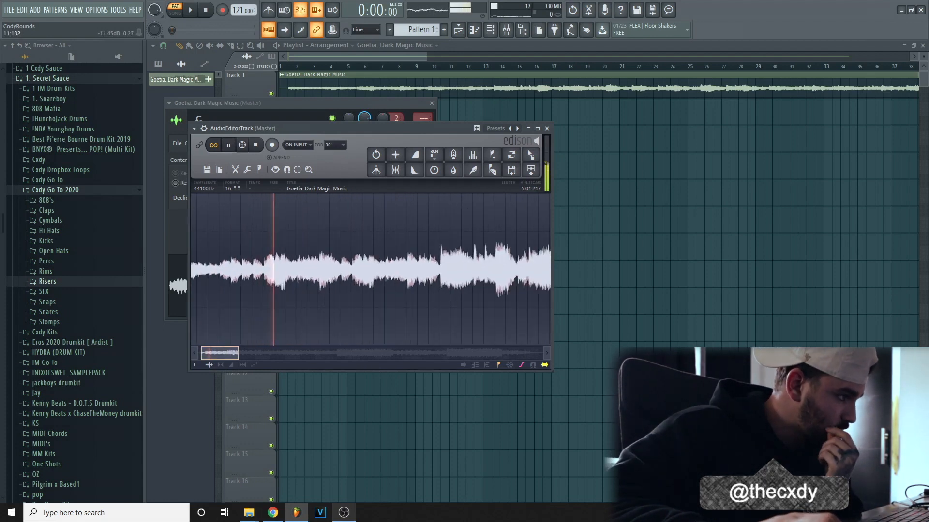
click(395, 271)
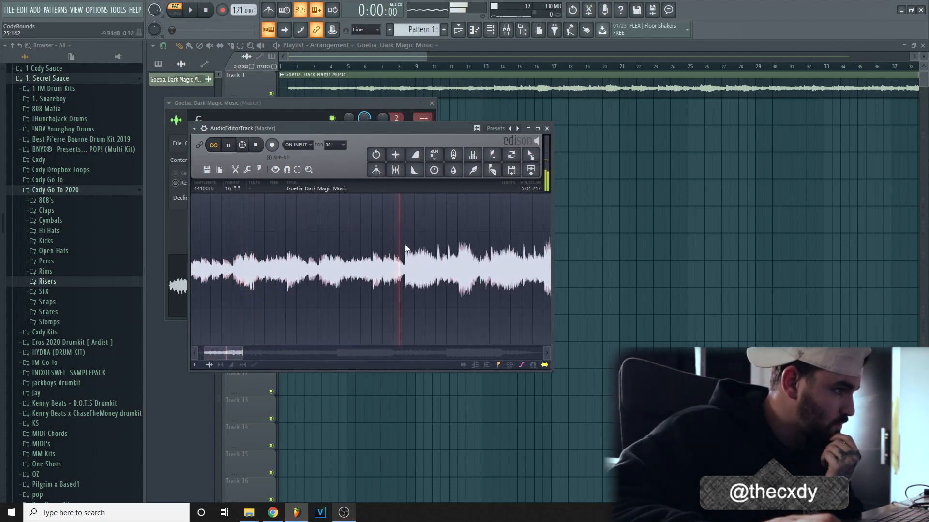
scroll(396, 271, up, 2)
scroll(309, 268, up, 3)
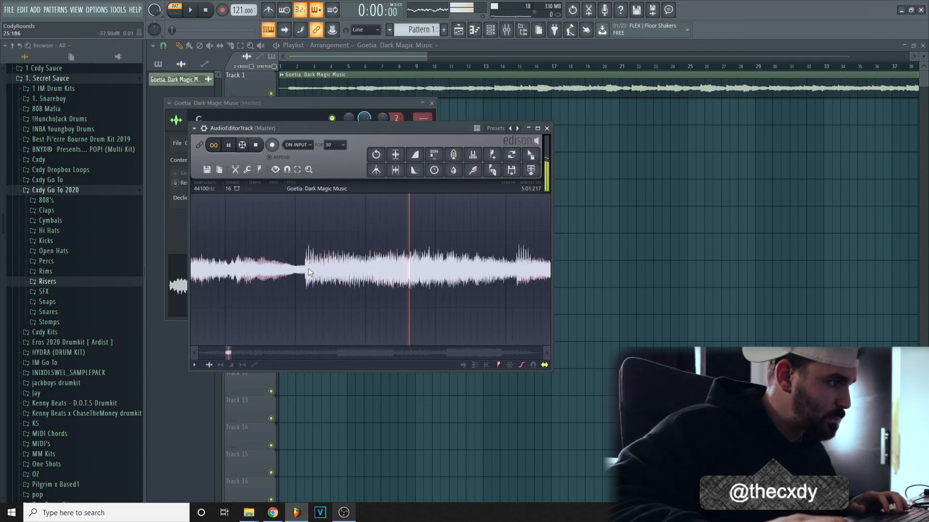
scroll(307, 271, up, 3)
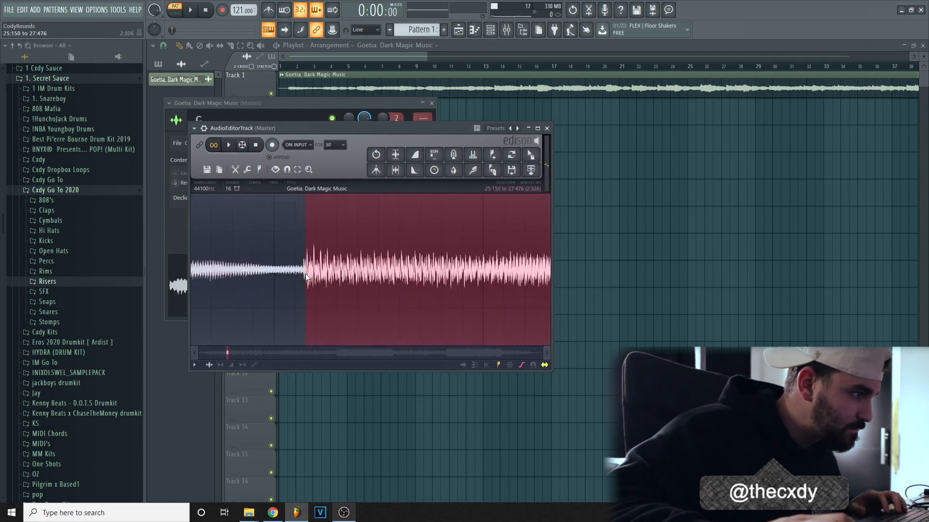
scroll(305, 277, down, 3)
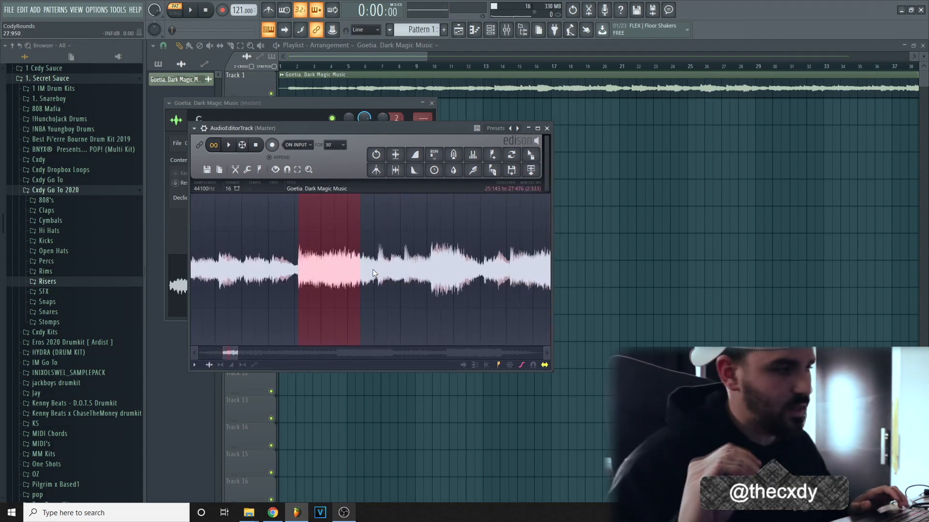
key(space)
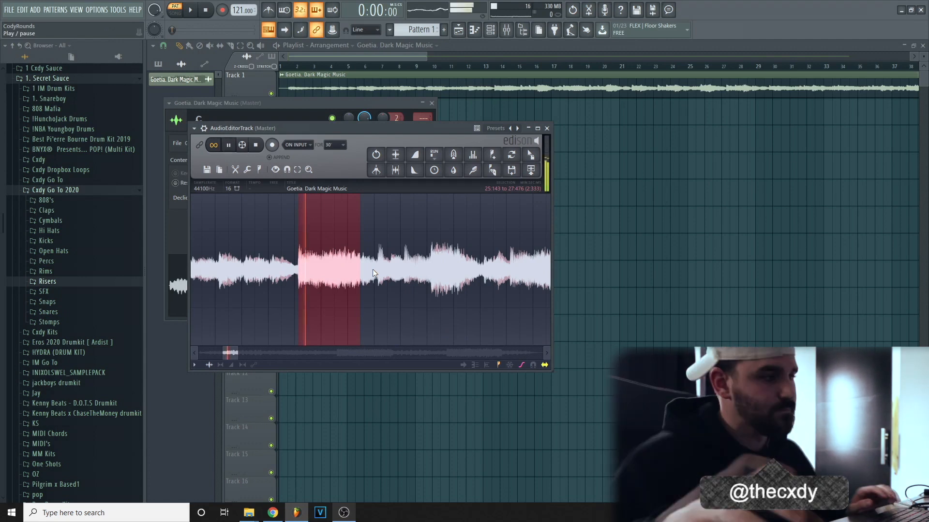
Extend the looped selection's end to 33:152 and send it to the playlist as an audio clip.
drag(388, 271, 589, 274)
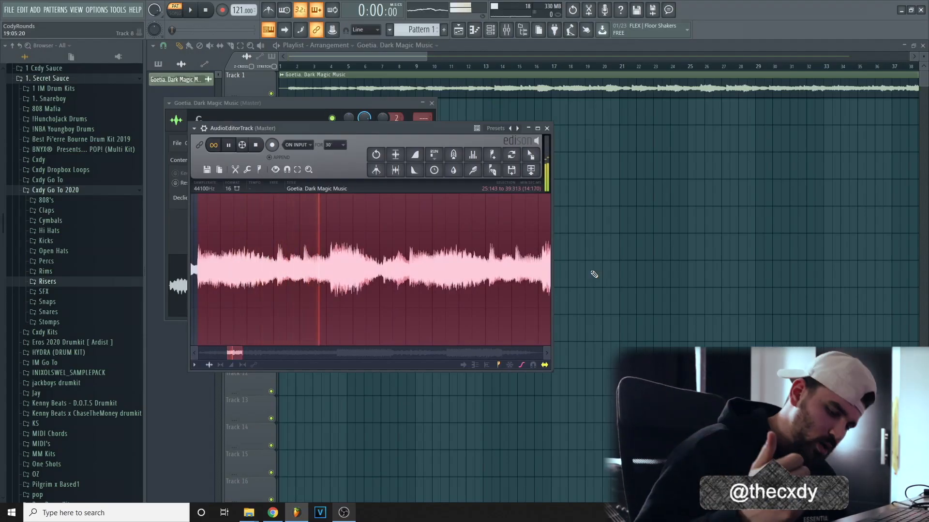
drag(550, 288, 524, 289)
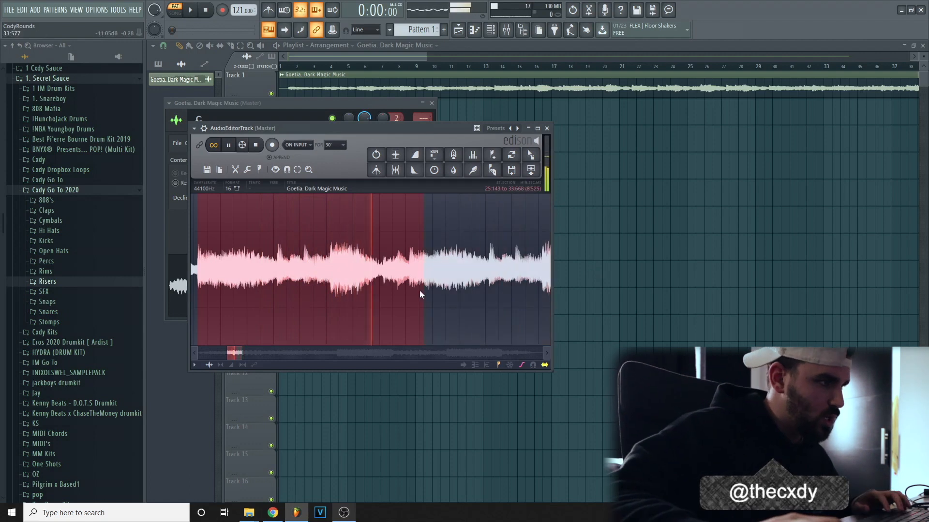
drag(420, 290, 396, 282)
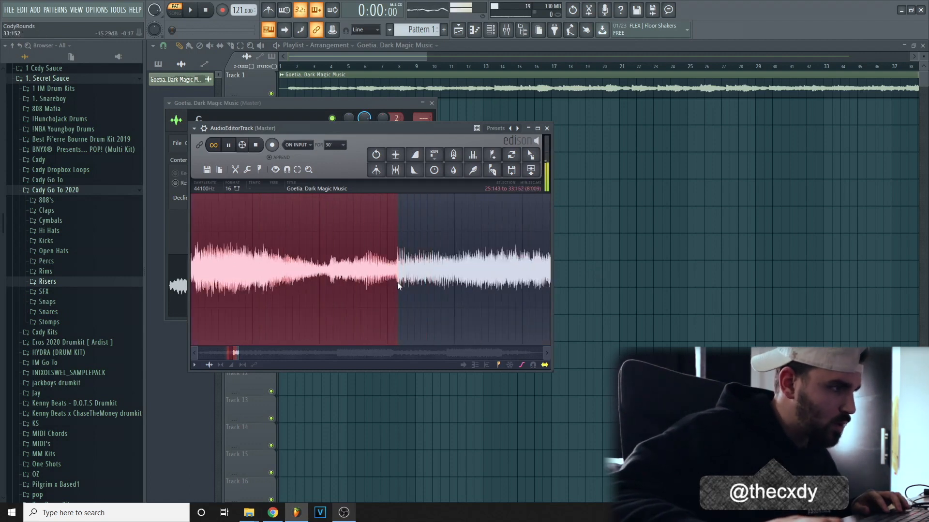
key(space)
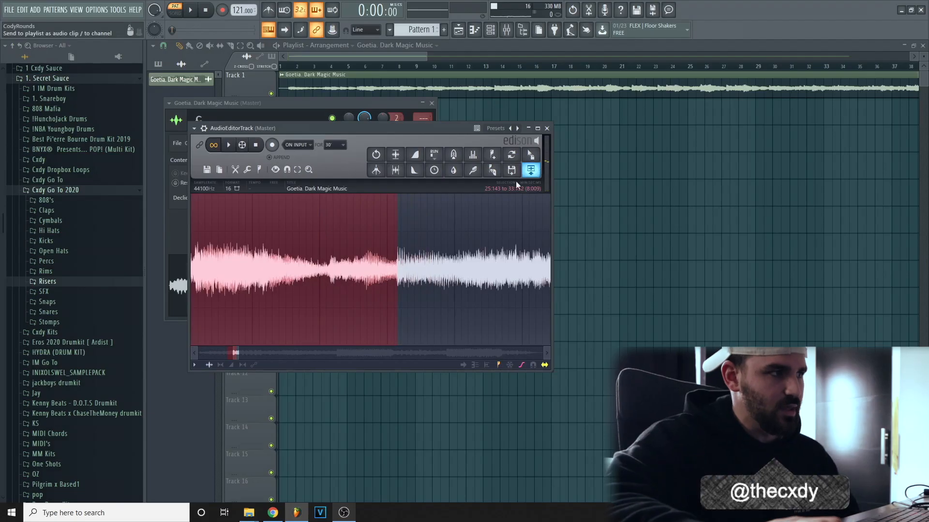
click(530, 170)
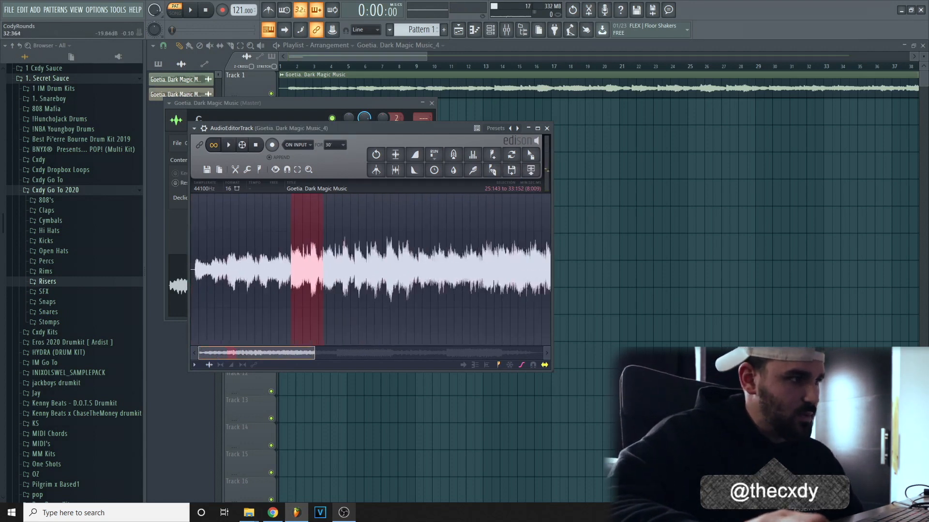
Clear the selection and audition the transition into the loud section around the two-minute mark.
drag(314, 353, 369, 353)
shift+click(480, 263)
click(477, 261)
scroll(481, 262, up, 3)
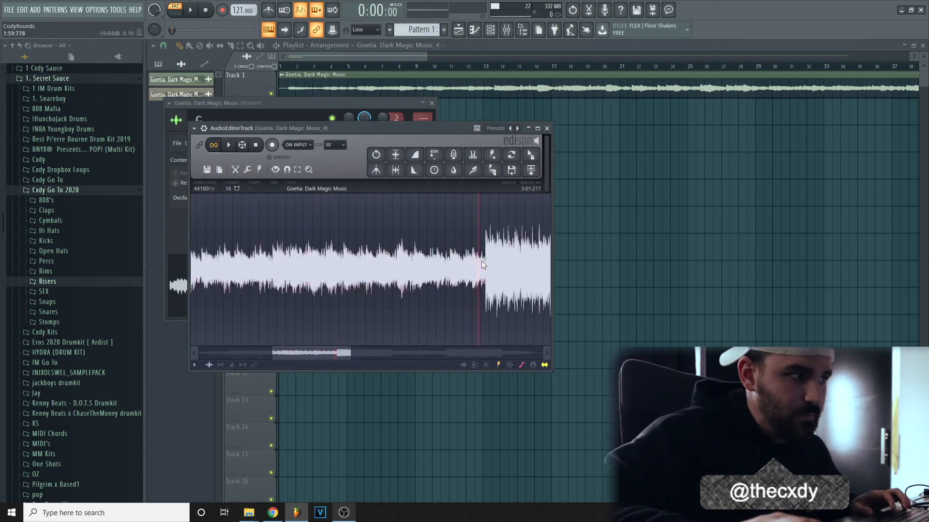
key(space)
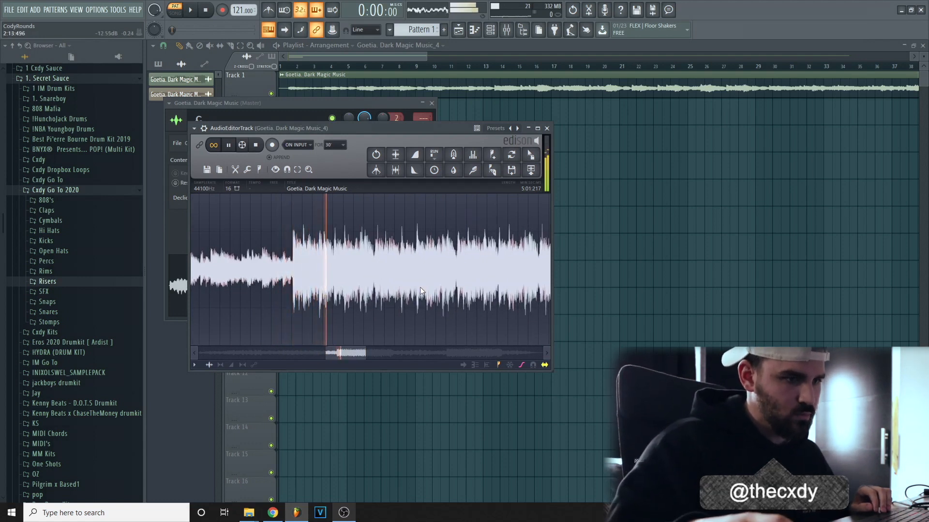
key(space)
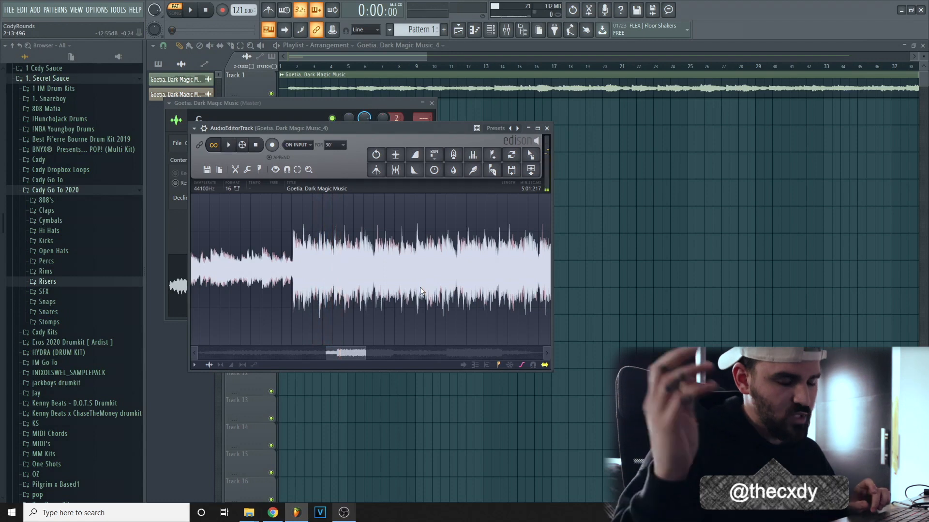
Select the start of the loud section from 2:01:135 to 2:09:400 and play it as a loop.
scroll(304, 271, up, 8)
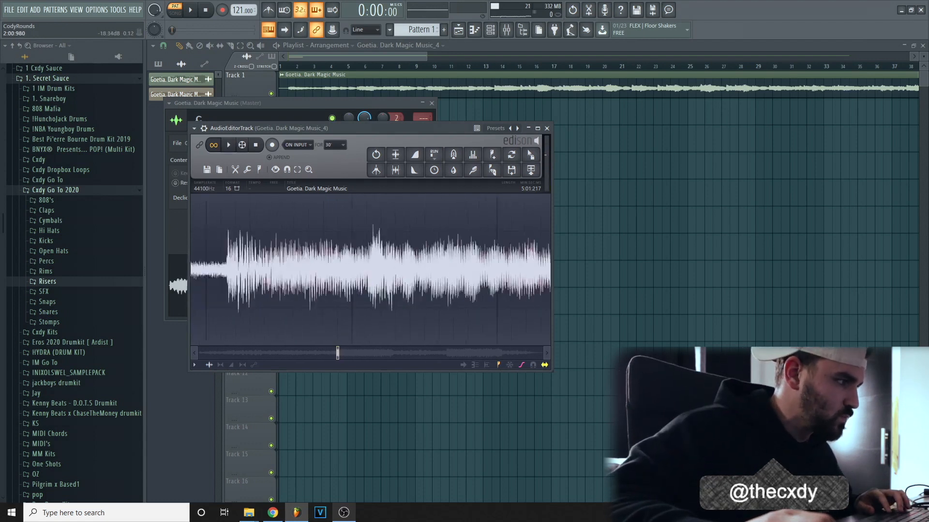
scroll(232, 266, up, 1)
scroll(338, 265, down, 6)
drag(330, 262, 456, 265)
key(space)
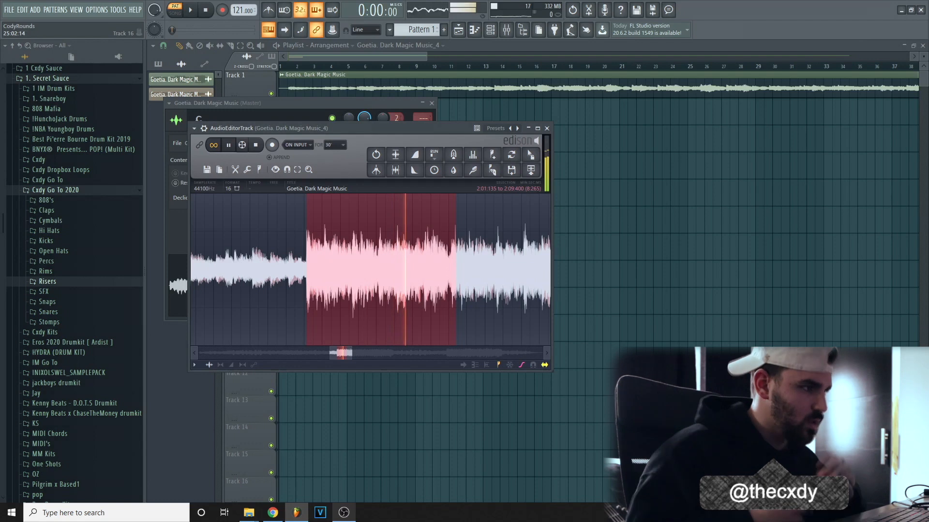
Trim the looped selection's end to 2:09:116 and send it to the playlist as an audio clip.
scroll(462, 314, up, 4)
drag(435, 285, 411, 279)
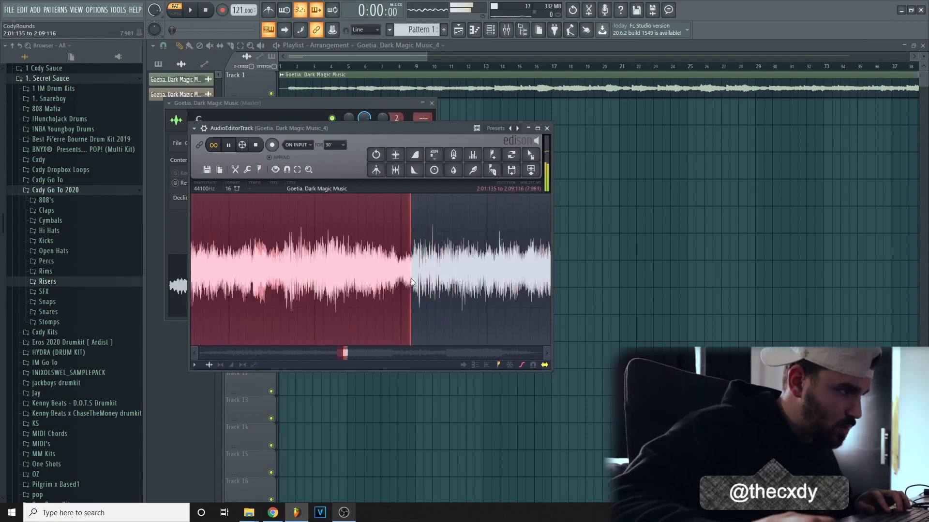
click(531, 169)
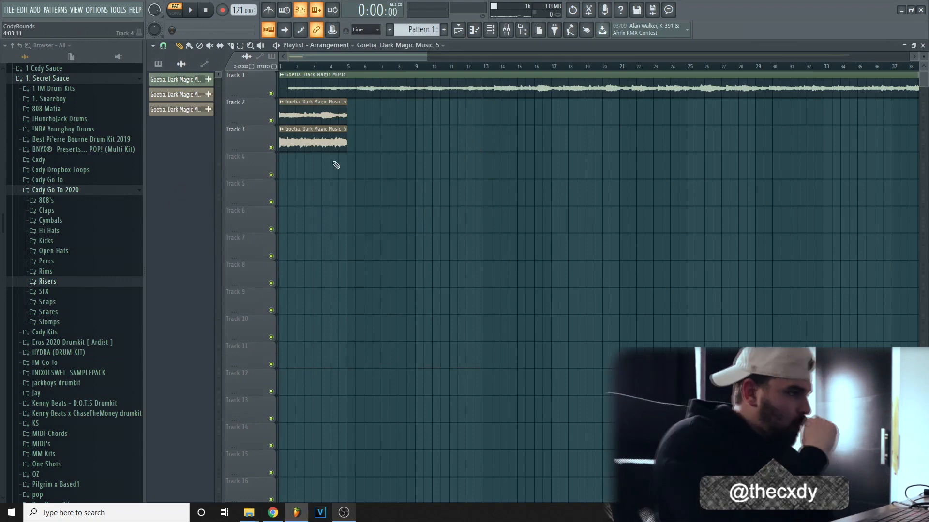
Delete the full song clip from Track 1 and time-stretch the two sampled clips to four bars each.
right_click(380, 82)
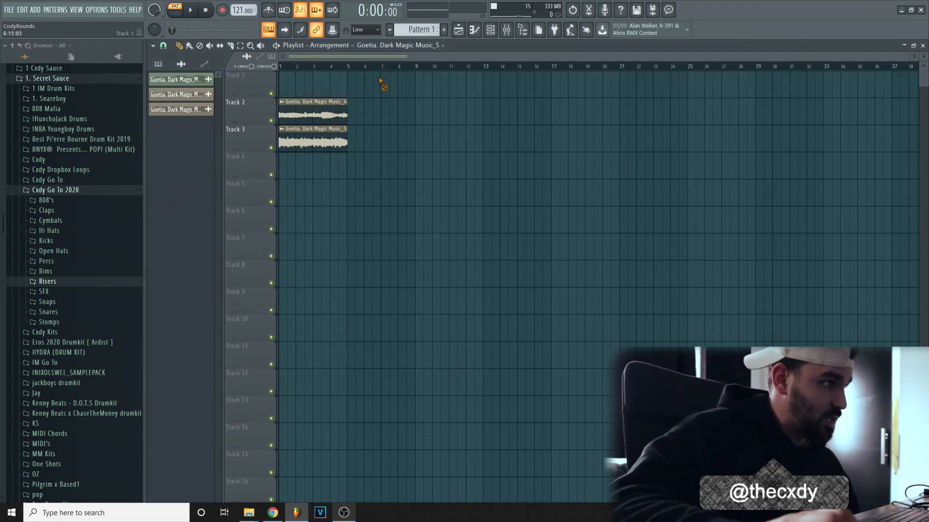
scroll(381, 57, up, 3)
double_click(347, 118)
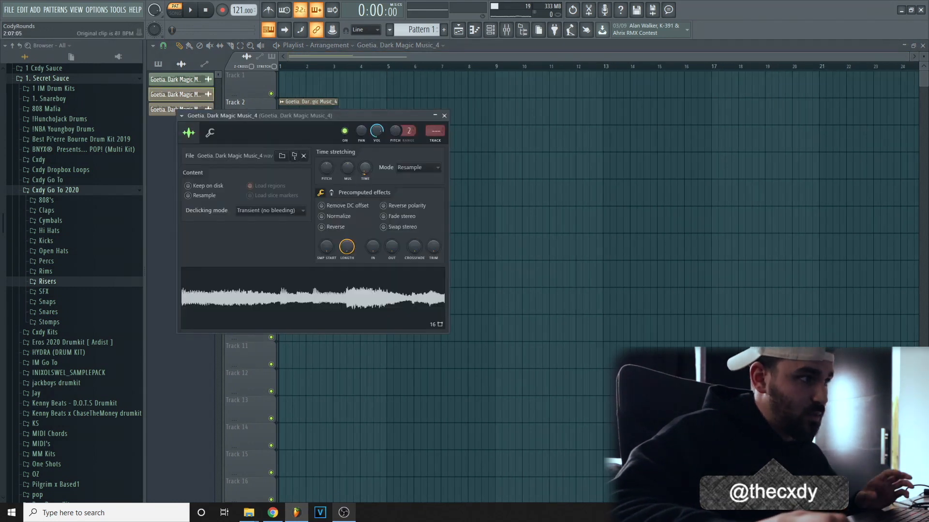
double_click(379, 145)
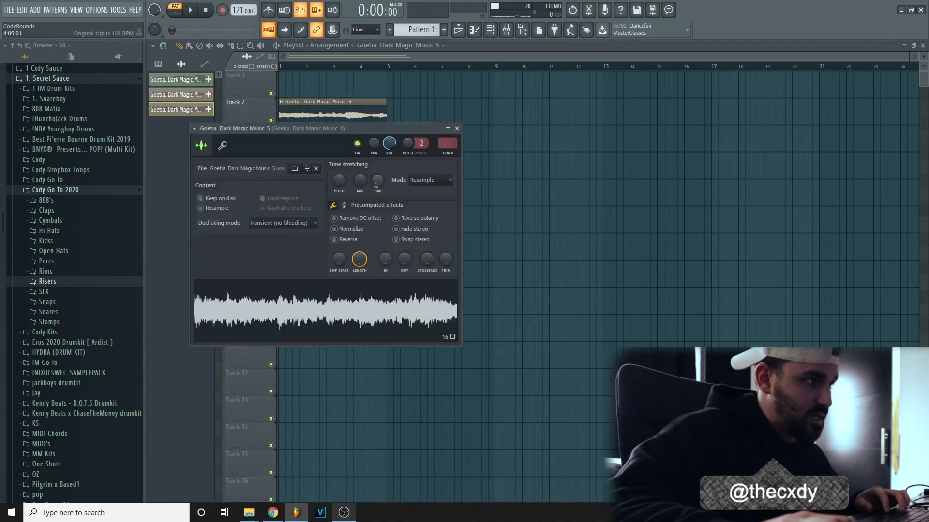
right_click(588, 197)
drag(378, 180, 386, 172)
double_click(388, 170)
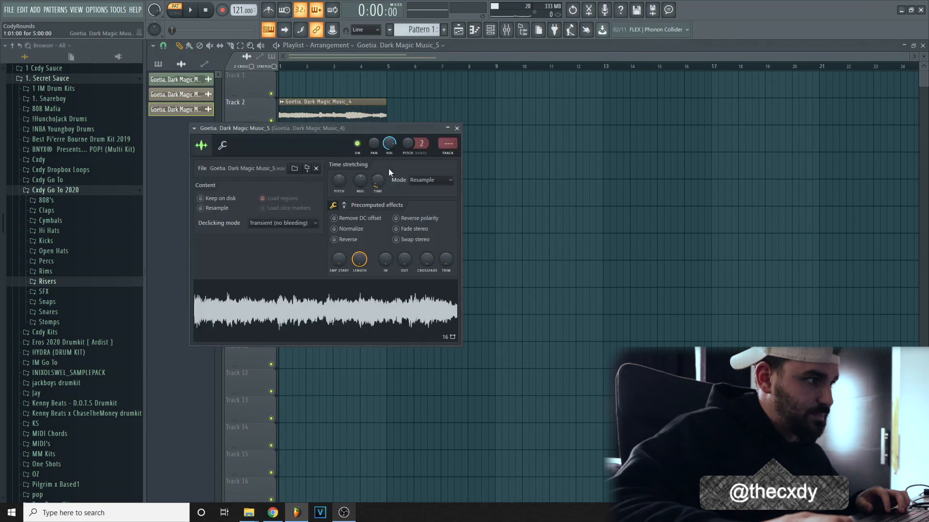
Move the Goetia. Dark Magic Music_5 clip to the start of Track 1 and the Goetia. Dark Magic Music_4 clip to bar 9 on Track 2.
drag(401, 129, 644, 233)
drag(620, 287, 619, 296)
right_click(465, 170)
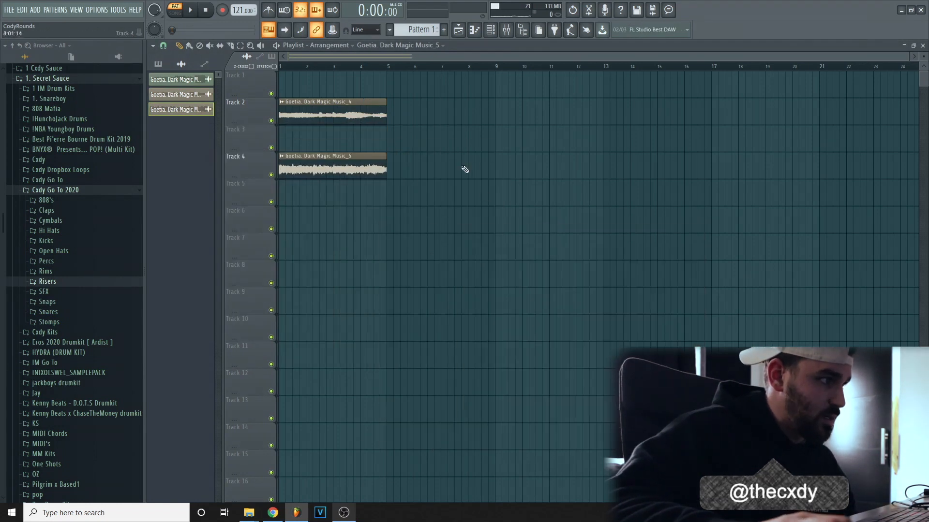
drag(353, 169, 459, 167)
drag(341, 114, 452, 95)
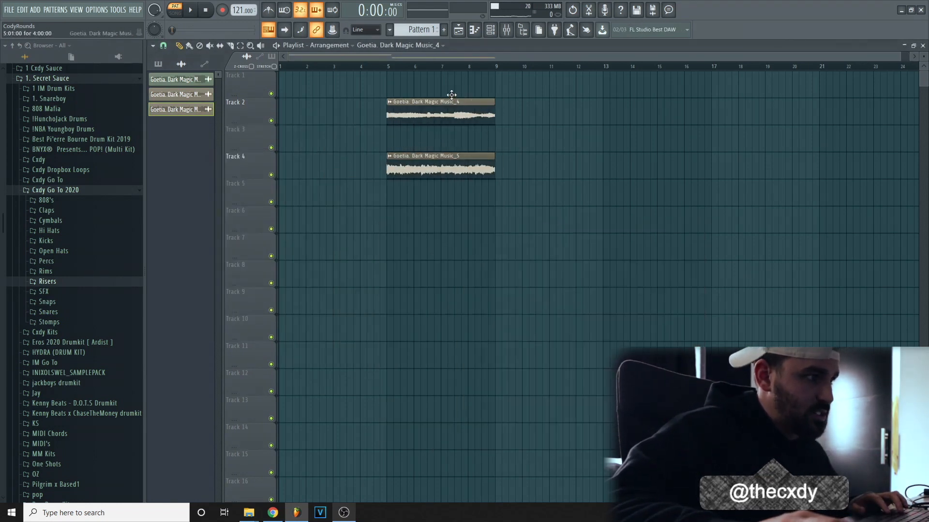
drag(448, 172, 339, 90)
drag(433, 112, 541, 112)
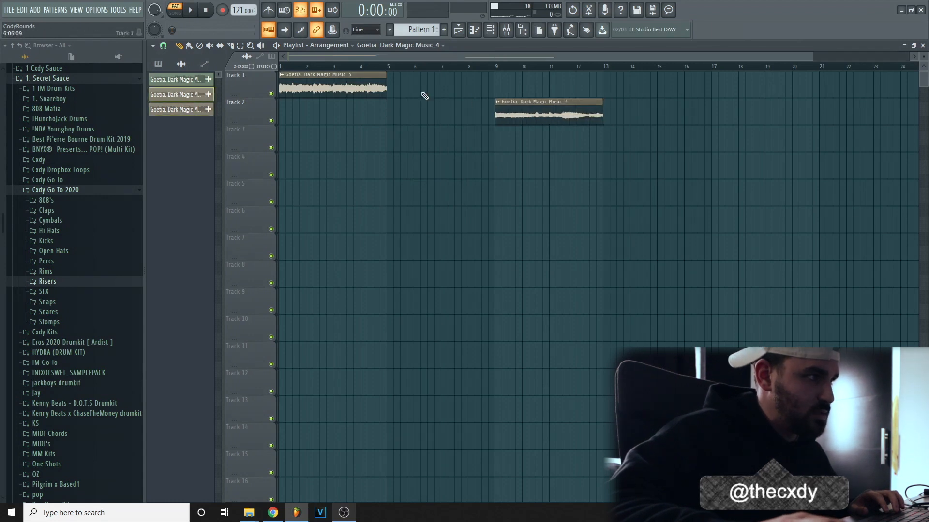
Route both sampled clips to mixer Insert 1.
double_click(372, 88)
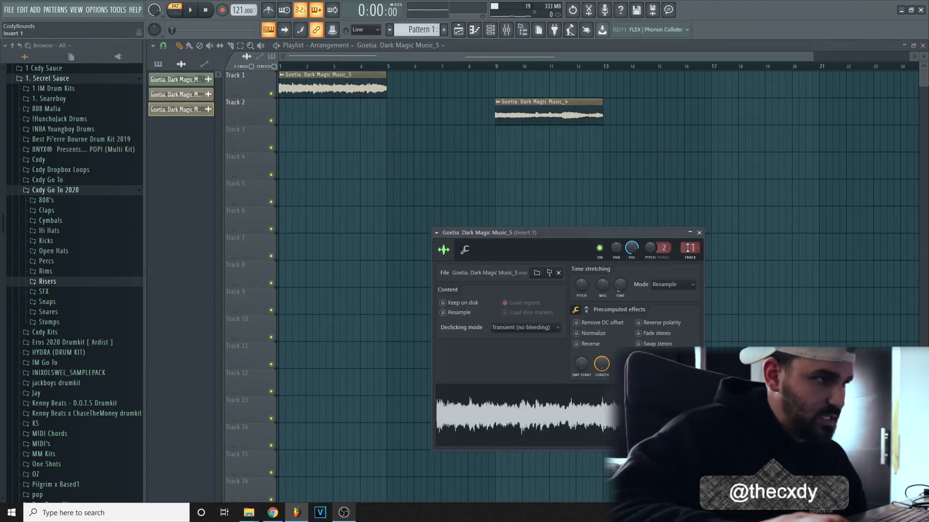
double_click(572, 111)
key(Escape)
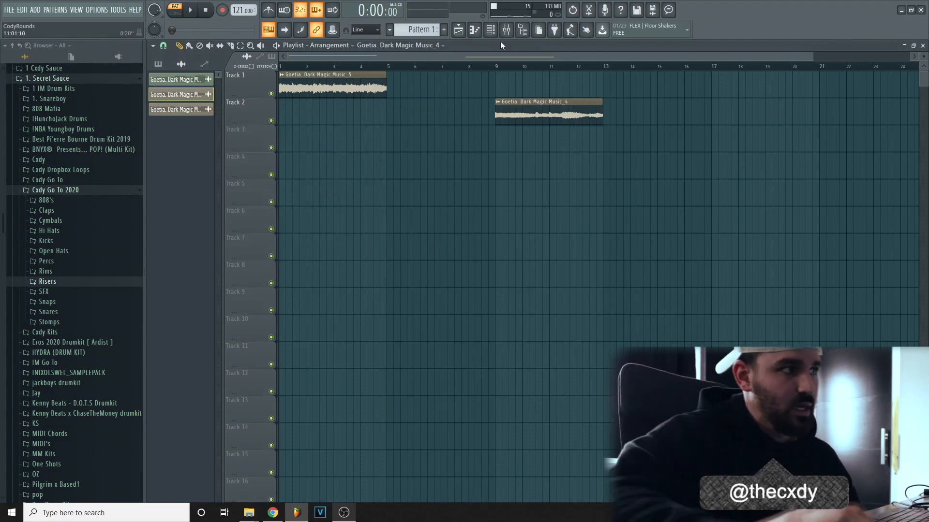
Add Fruity Parametric EQ 2 to slot 7 of Insert 1 and load its 20Hz + 18kHz cut preset.
click(507, 31)
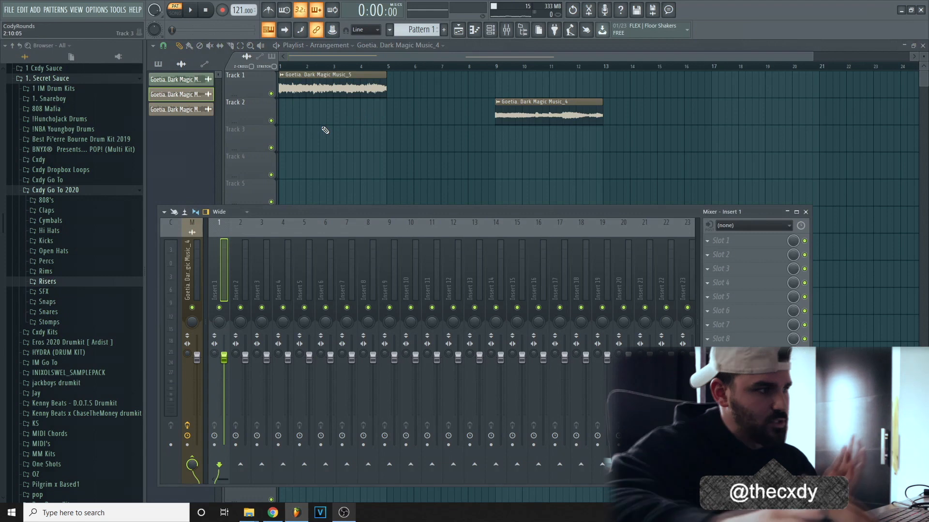
click(720, 325)
click(546, 378)
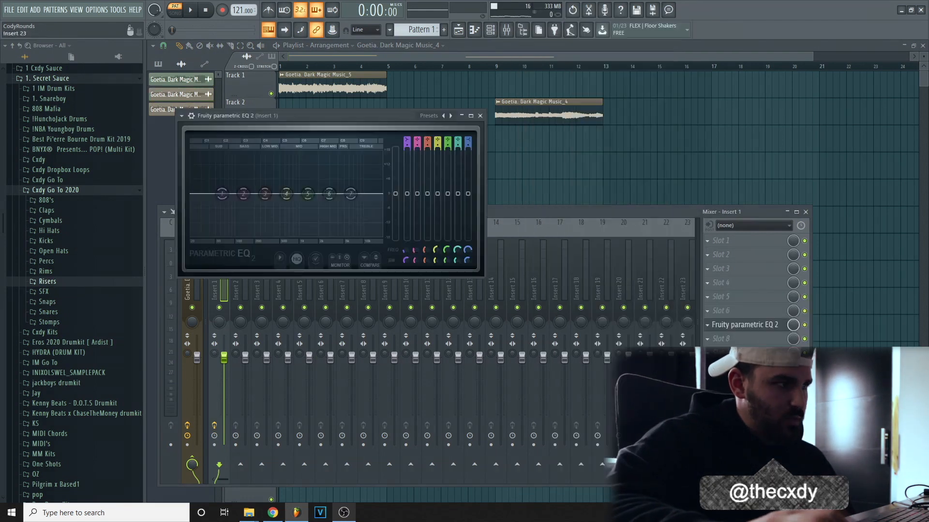
click(451, 117)
Switch playback to song mode and lower Insert 1's volume while the loop plays.
key(space)
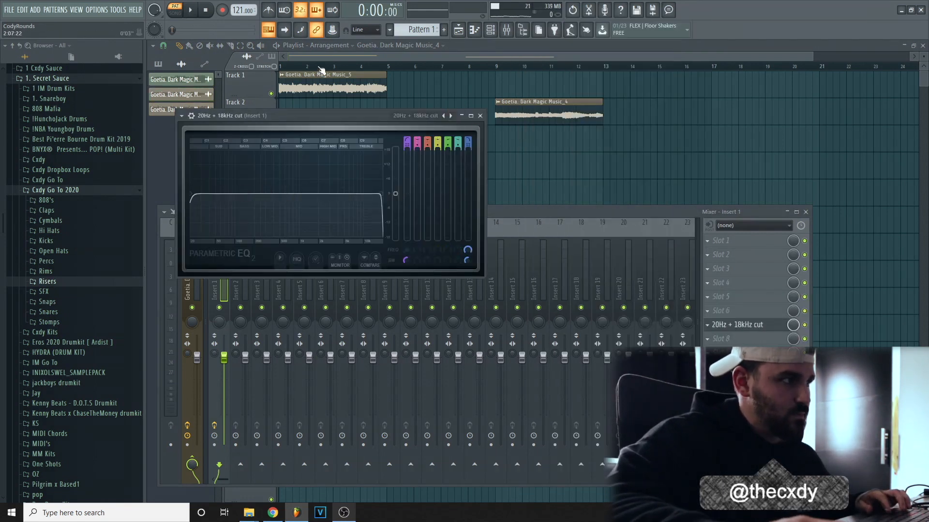
click(175, 13)
key(space)
click(507, 30)
key(space)
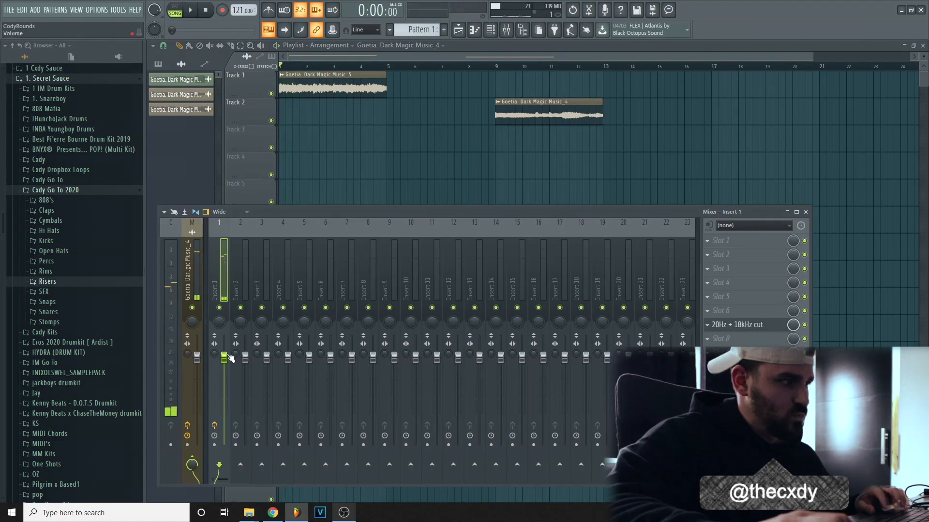
Raise the EQ's low cut on Insert 1 to about 203 Hz while listening to the loop.
click(780, 328)
key(space)
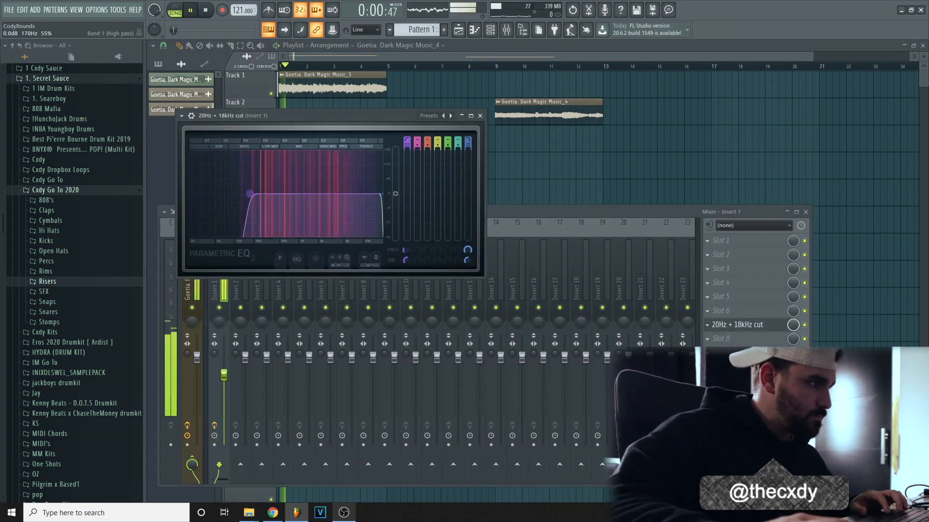
key(space)
drag(250, 194, 264, 198)
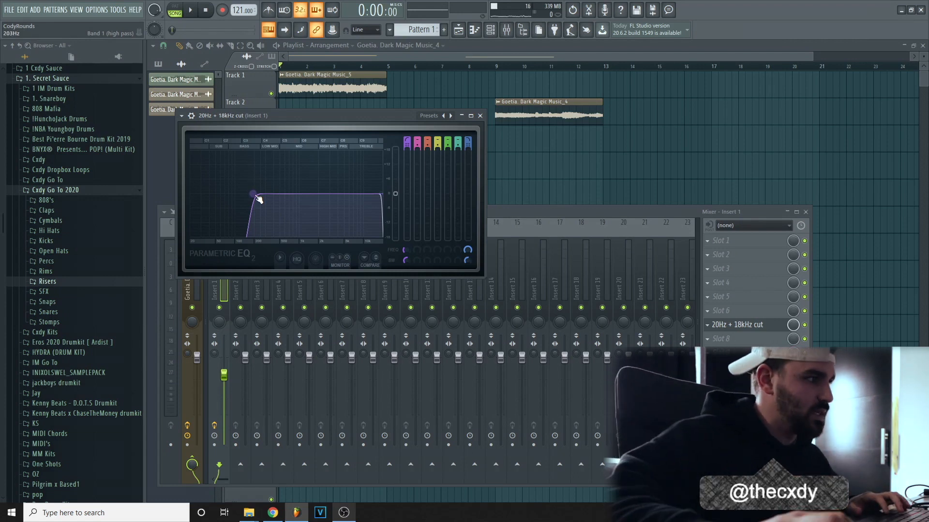
Add RC-20 Retro Color to slot 6 of Insert 1 and switch off its Noise and Magnetic modules.
click(707, 311)
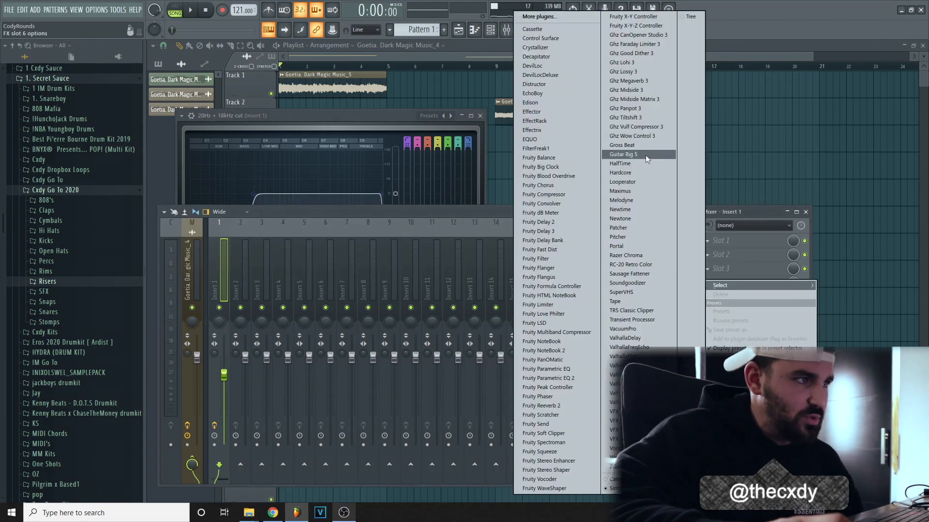
click(630, 264)
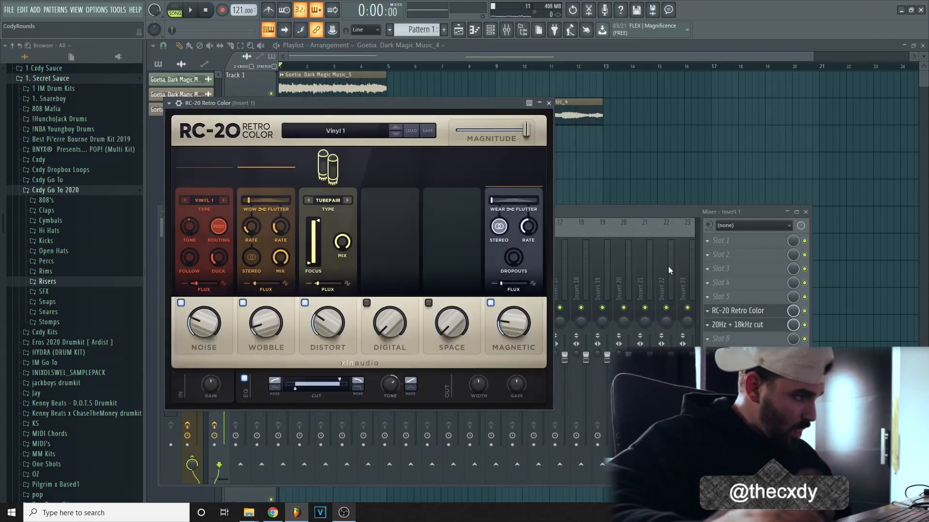
click(181, 302)
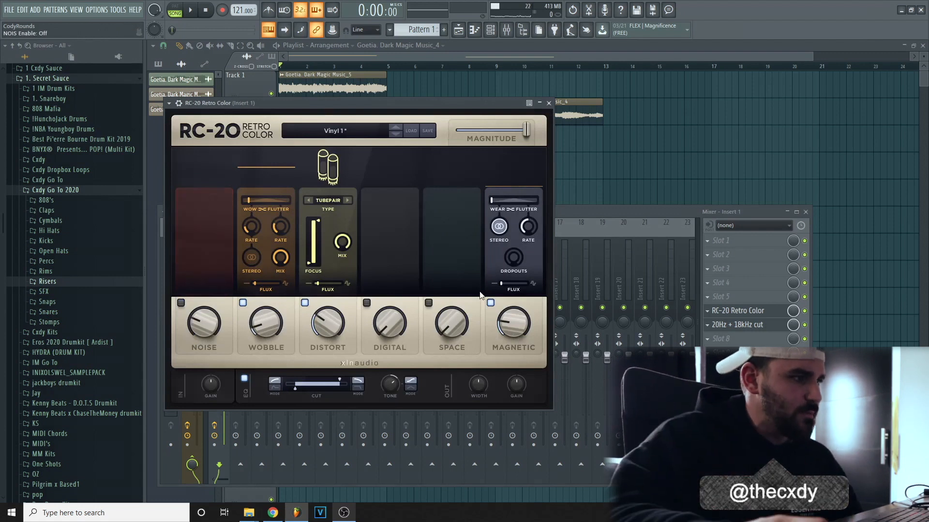
click(491, 302)
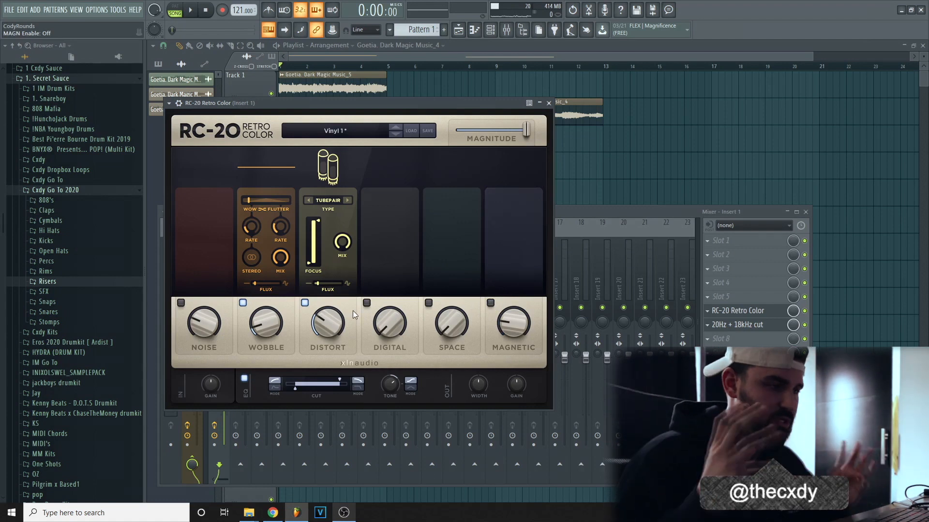
Set RC-20's Distort amount to 16% and its output width to about 116% while auditioning the loop.
click(662, 212)
key(space)
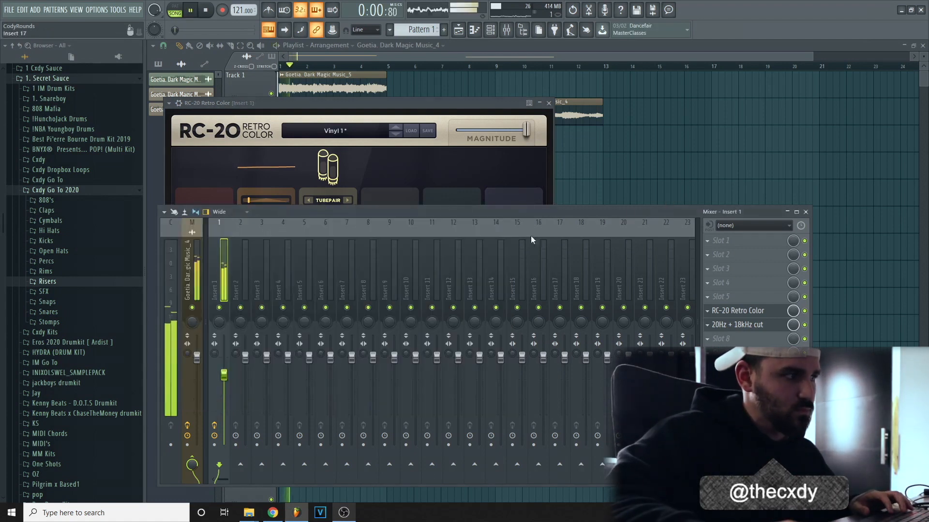
click(764, 311)
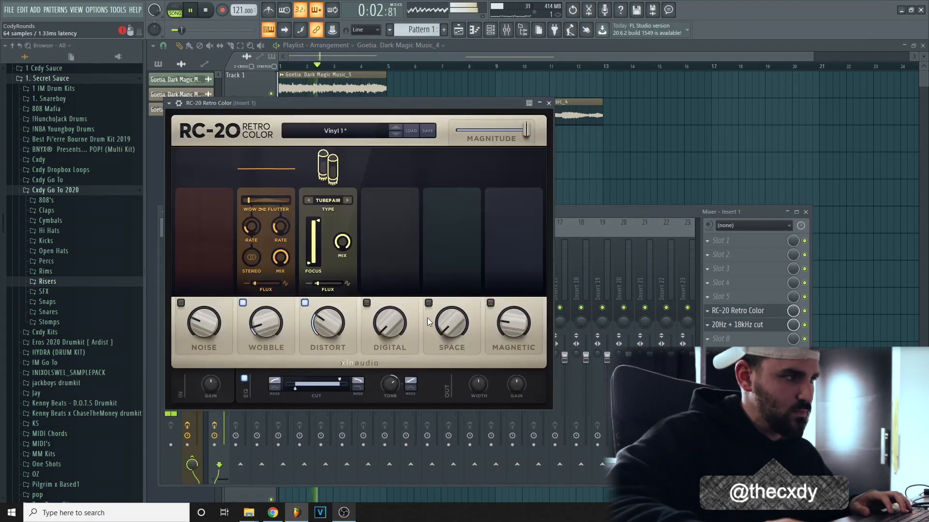
drag(329, 343, 329, 340)
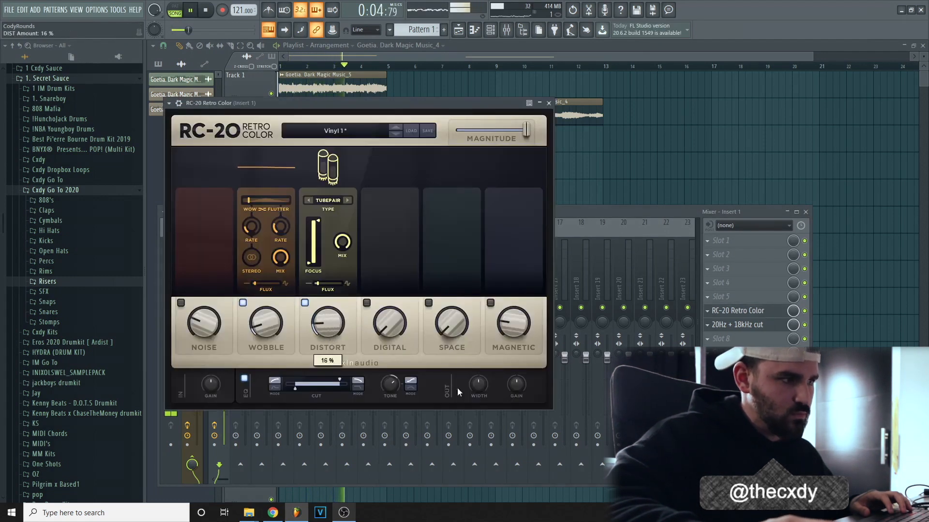
key(space)
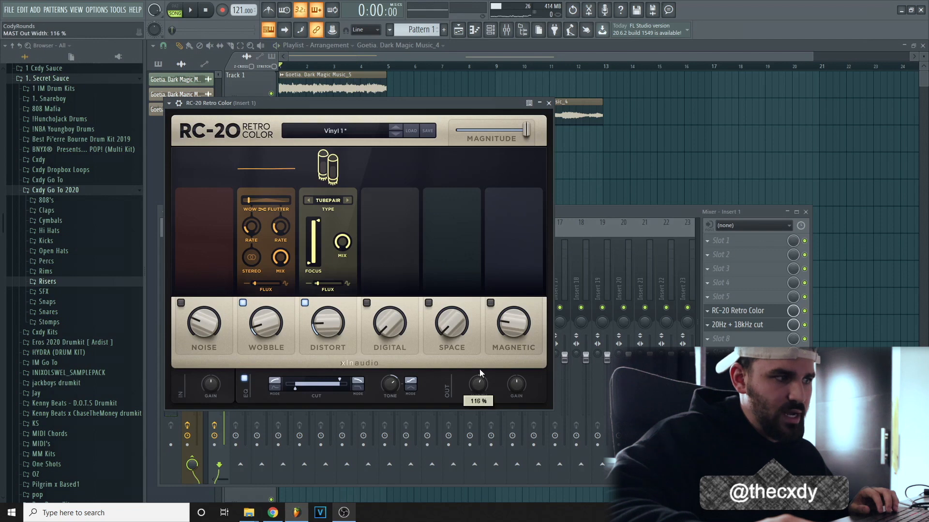
key(space)
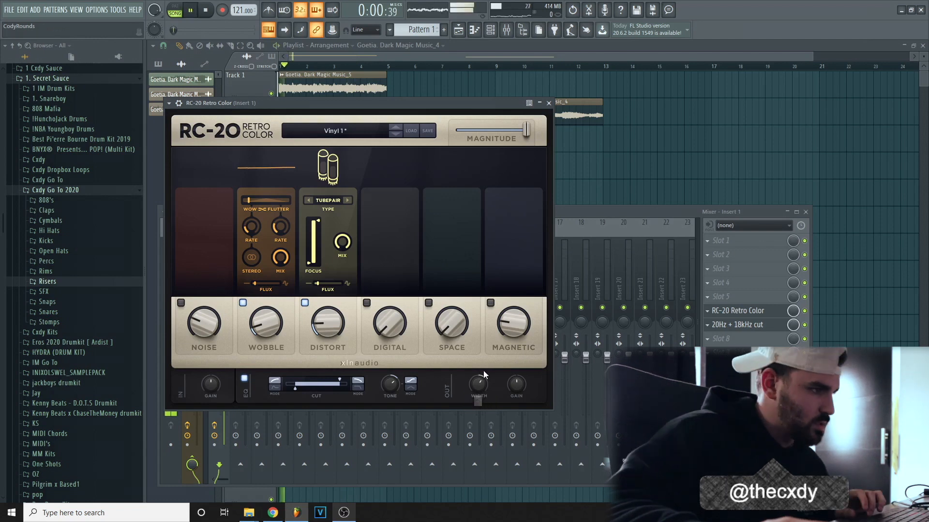
click(687, 214)
right_click(643, 183)
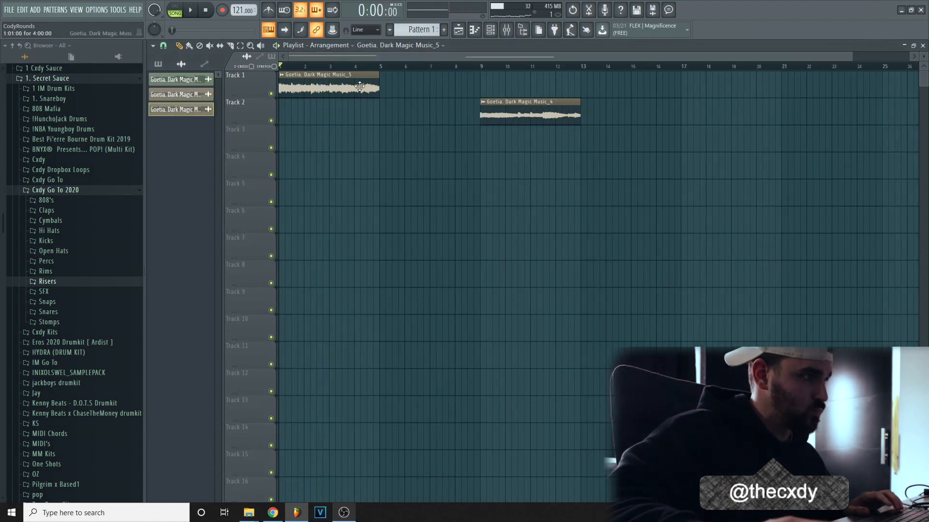
Raise the pitch of both sampled clips by 100 cents in their time-stretching settings.
double_click(360, 86)
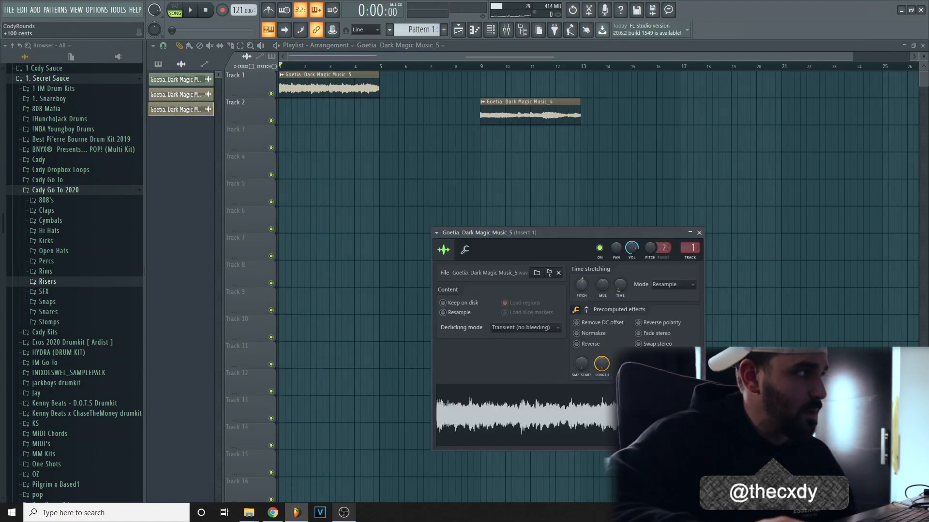
double_click(520, 115)
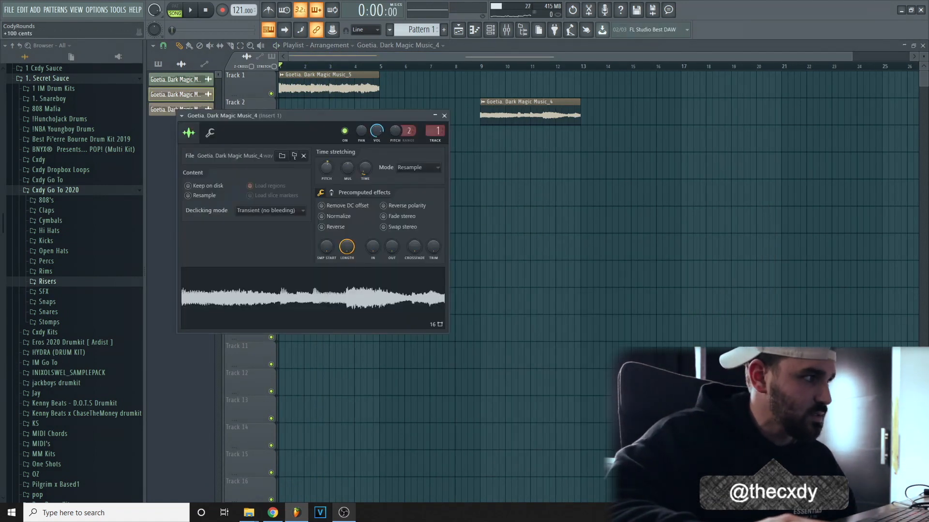
click(444, 116)
Audition both pitched clips in the playlist, first from bar 1 and again from bar 9.
click(311, 67)
key(space)
key(space)
key(space)
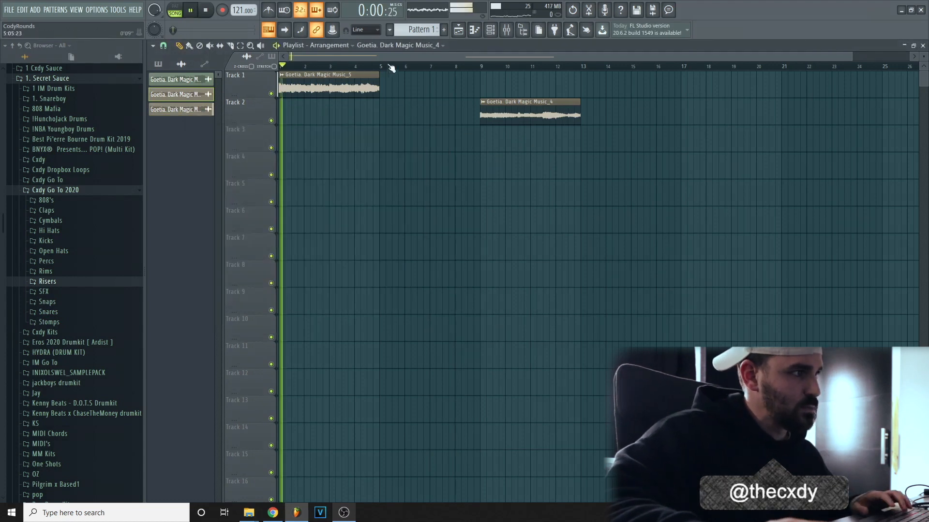
scroll(390, 68, down, 2)
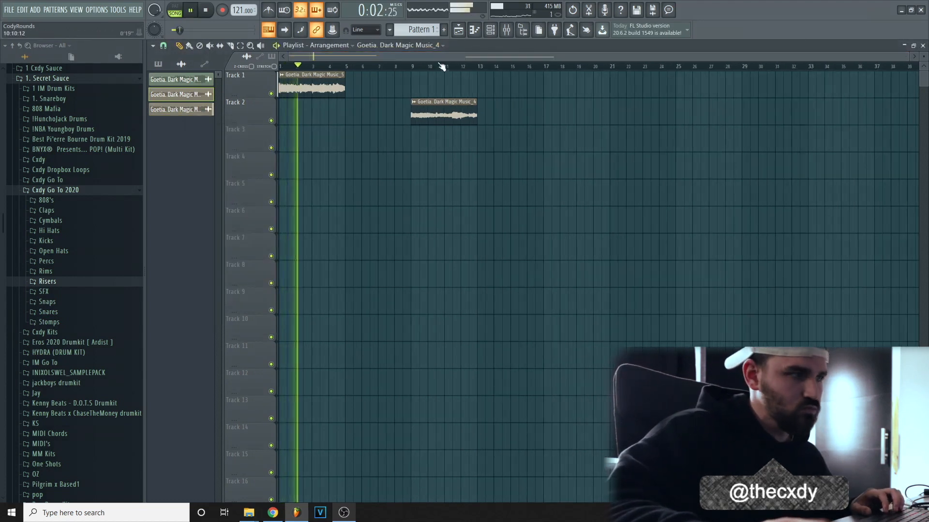
scroll(440, 67, down, 1)
click(409, 68)
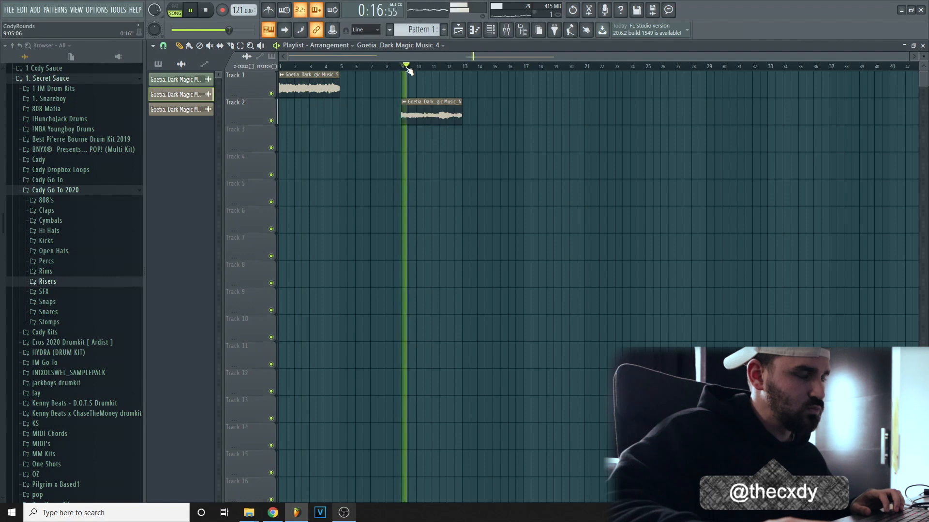
scroll(407, 70, up, 1)
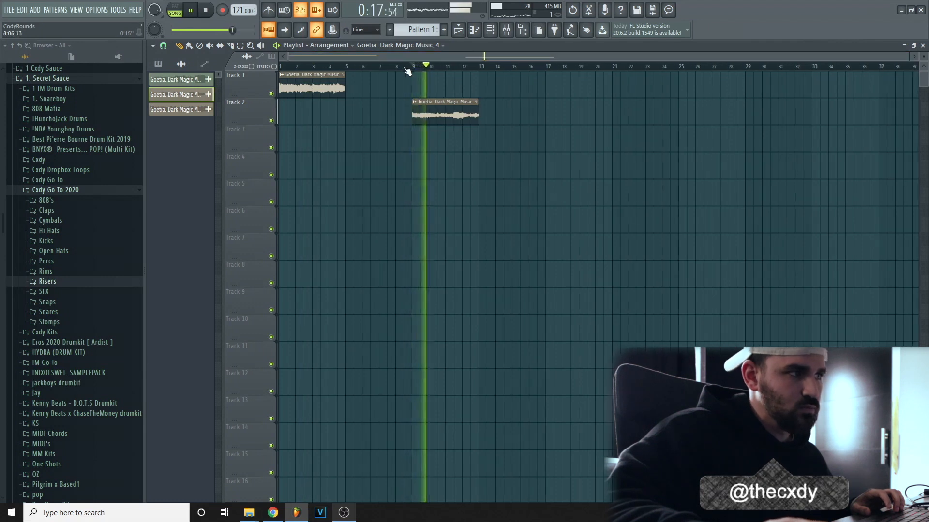
key(space)
Set the Goetia. Dark Magic Music_4 clip's stretch mode to Auto and its stretch time to two bars.
double_click(458, 115)
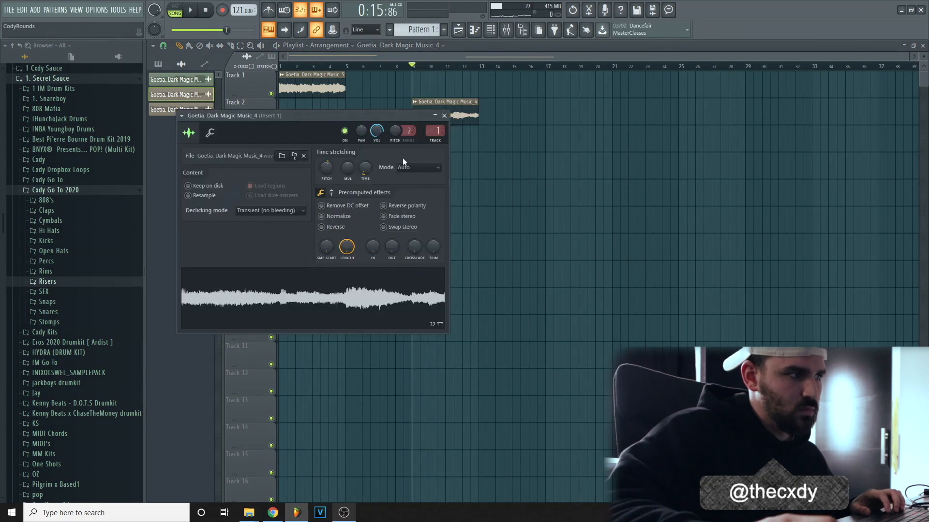
drag(377, 119, 392, 172)
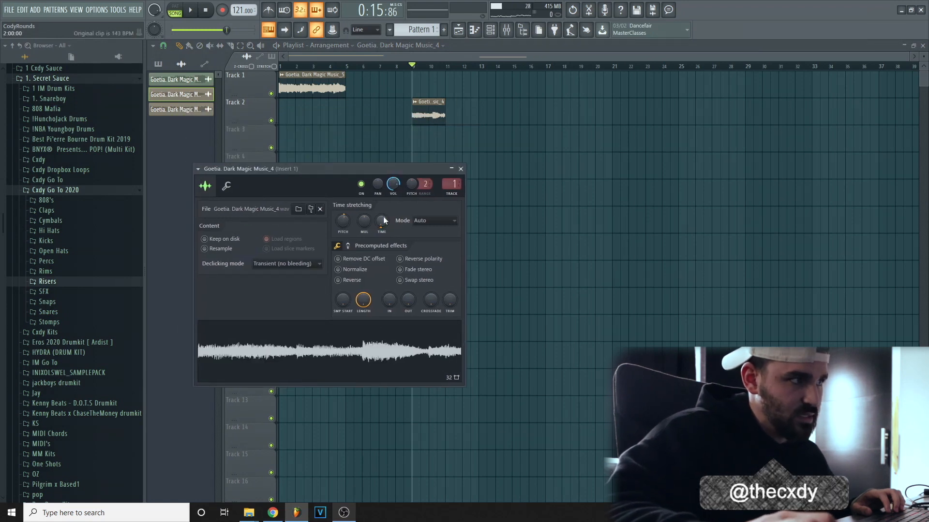
Repeat the Goetia. Dark Magic Music_4 clip to fill bars 9 to 17, move the copies to Track 1 and audition them.
click(415, 114)
key(ctrl+b)
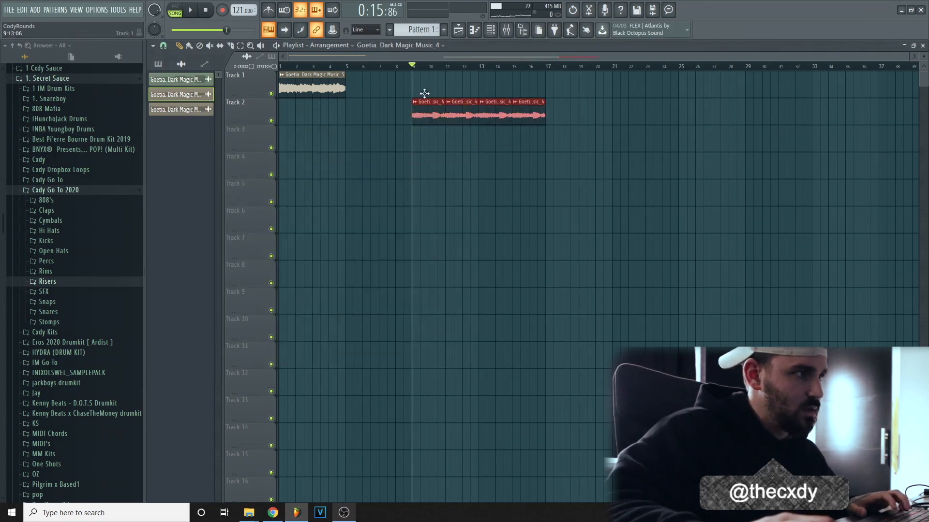
drag(424, 93, 425, 66)
key(space)
click(444, 102)
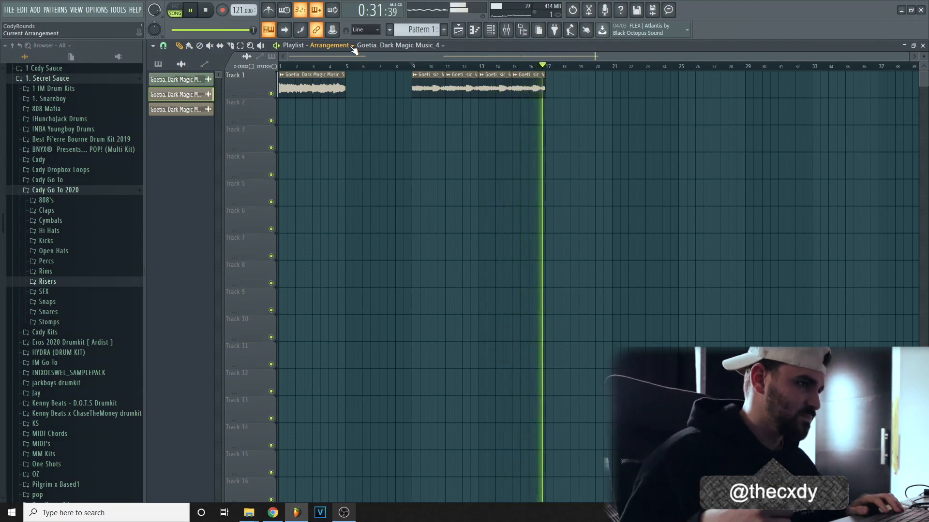
key(space)
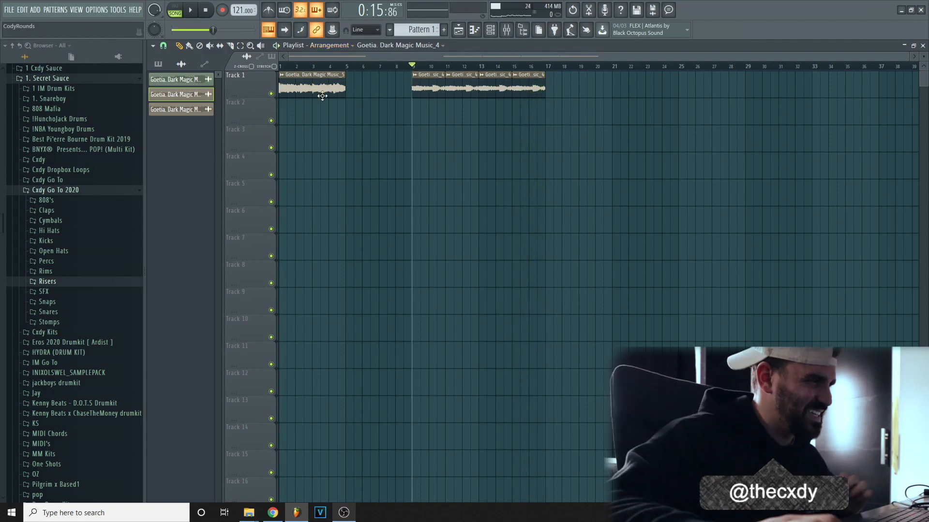
Duplicate the Goetia. Dark Magic Music_5 clip to bar 5 on Track 1 and audition the transition into the Music_4 clips.
drag(322, 96, 262, 82)
key(ctrl+b)
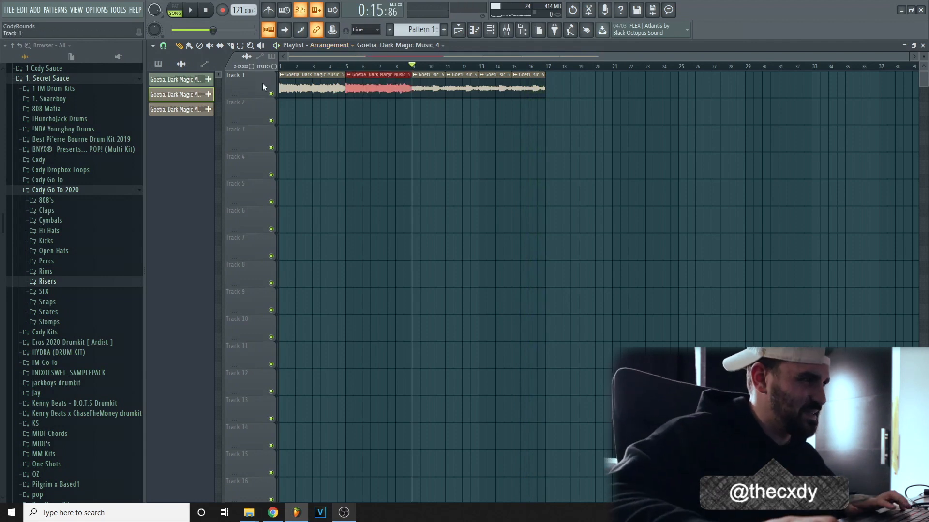
key(ctrl+d)
click(352, 67)
key(space)
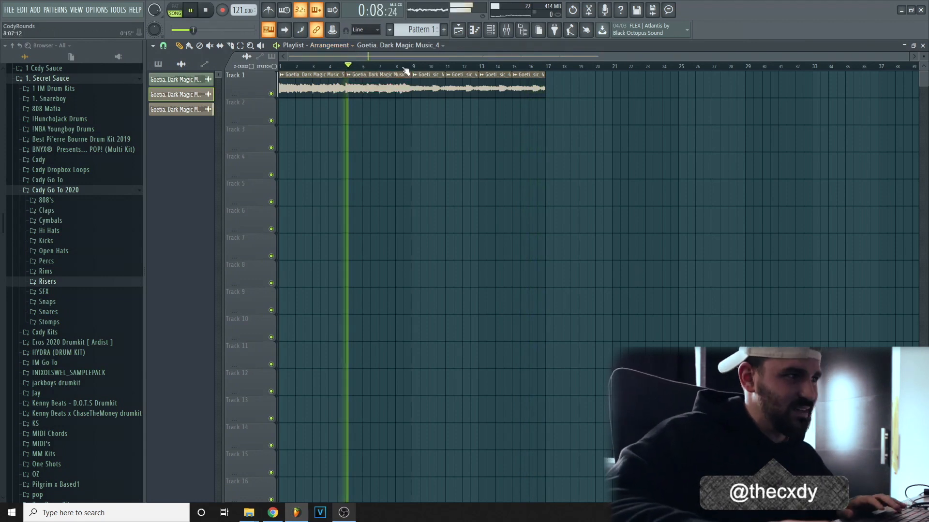
click(396, 67)
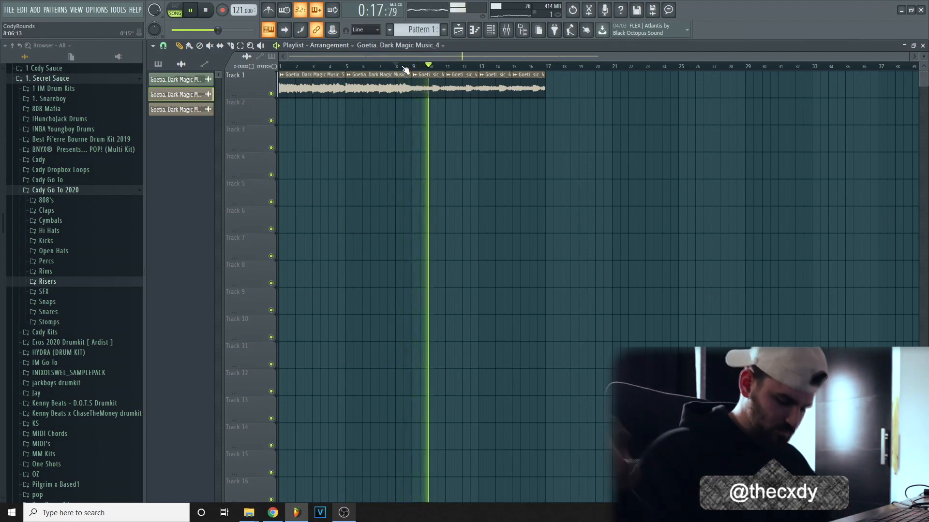
key(space)
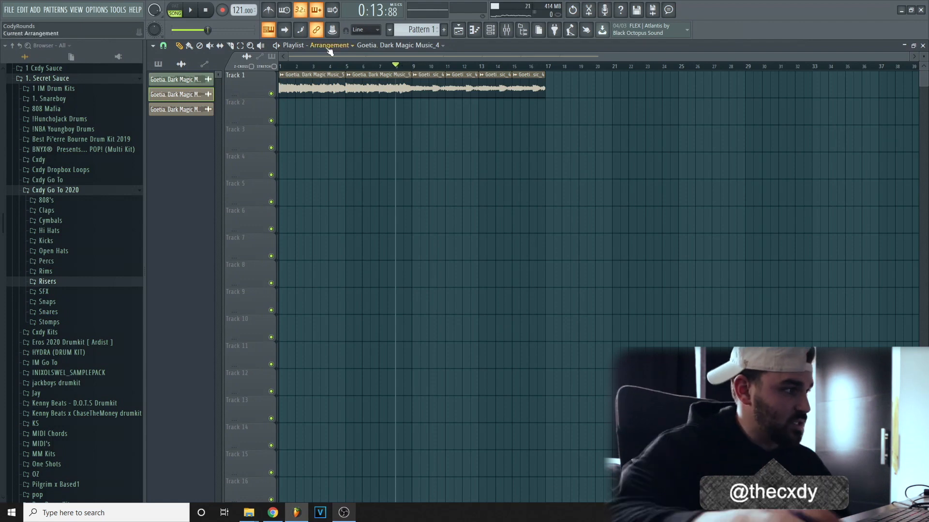
Add zSampleTestDrumLoop from the Cxdy Go To folder to Track 3, starting at bar 1.
scroll(103, 334, up, 3)
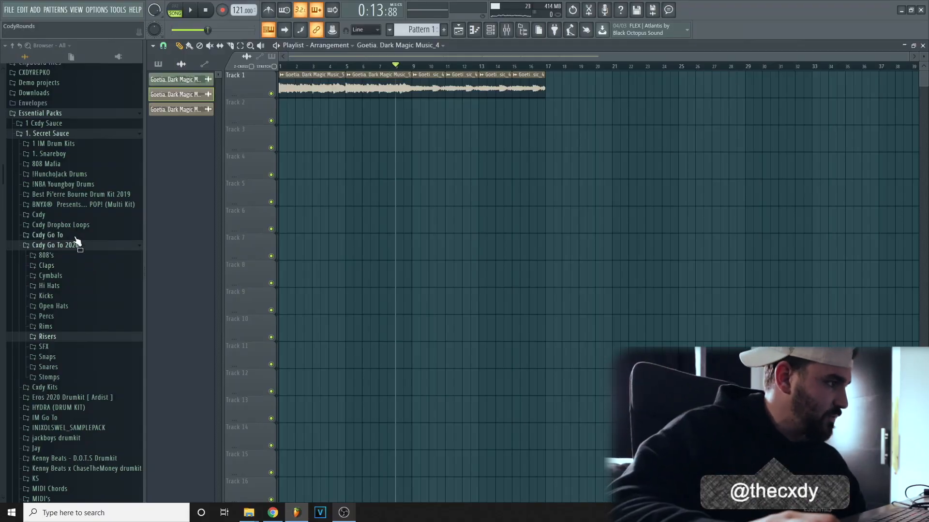
click(76, 235)
scroll(89, 280, down, 6)
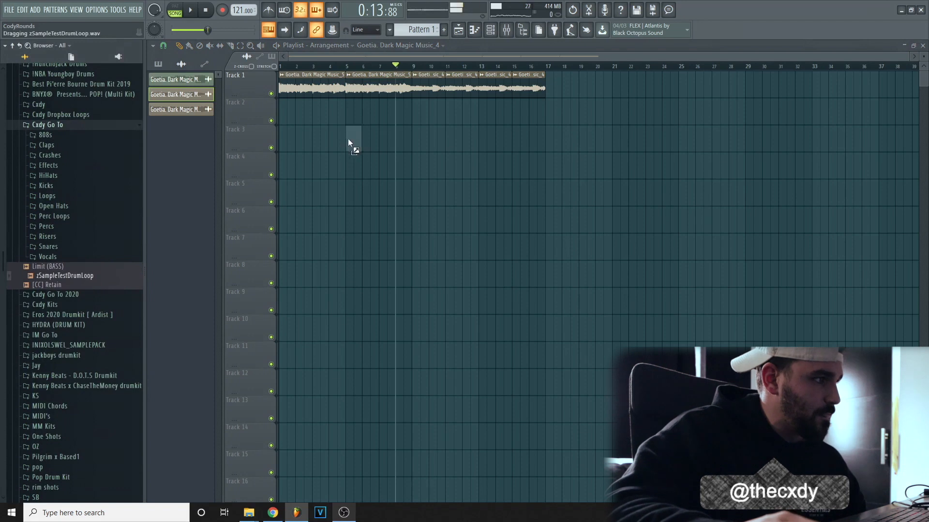
drag(332, 142, 332, 141)
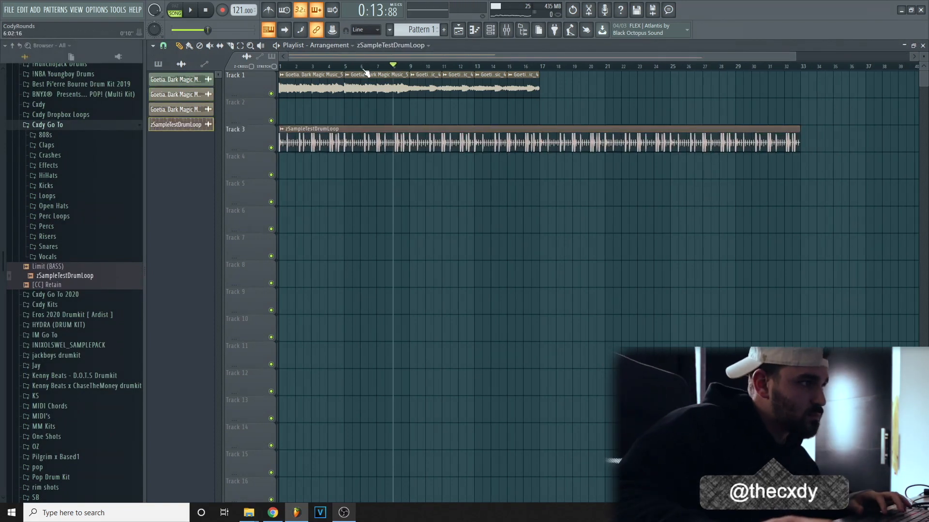
Audition the sampled loops together with the test drum loop, first from bar 1 and again from bar 9.
key(space)
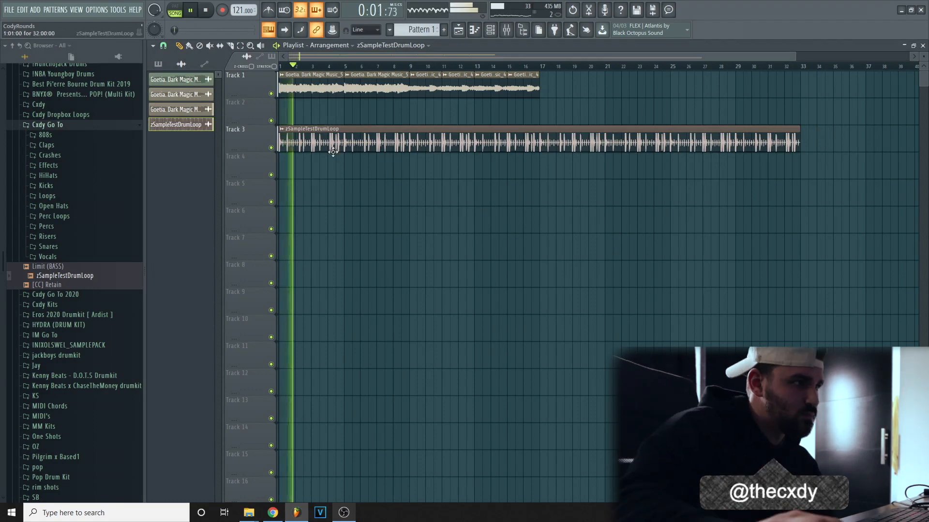
double_click(358, 145)
key(Escape)
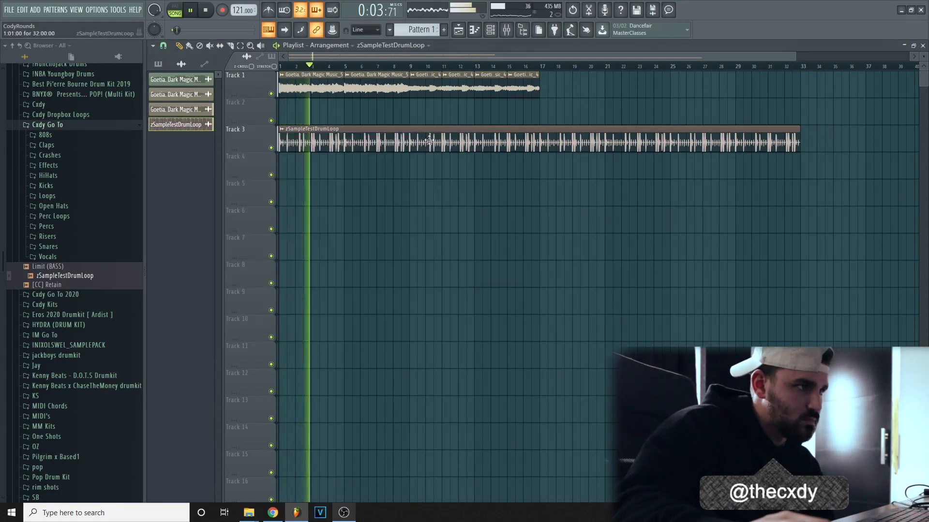
click(414, 67)
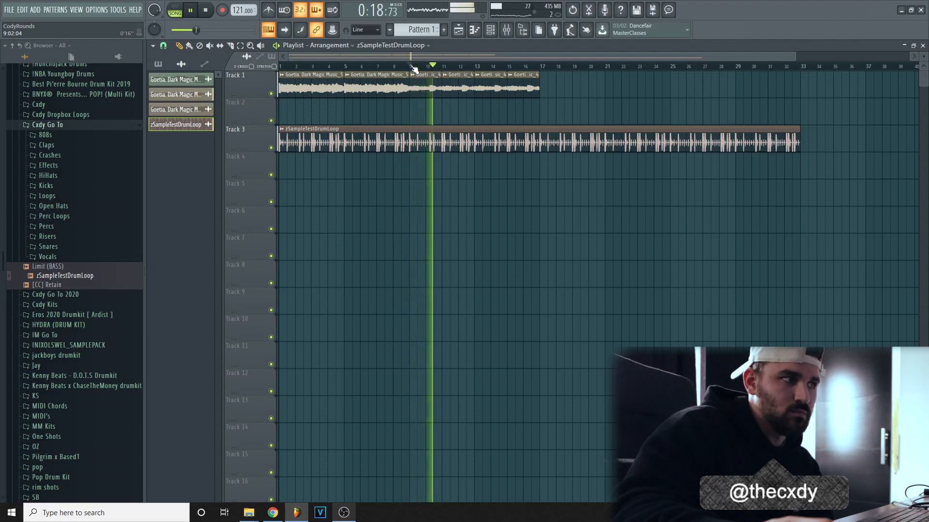
key(space)
Remove zSampleTestDrumLoop from Track 3 and delete it from the project's audio clips.
right_click(503, 129)
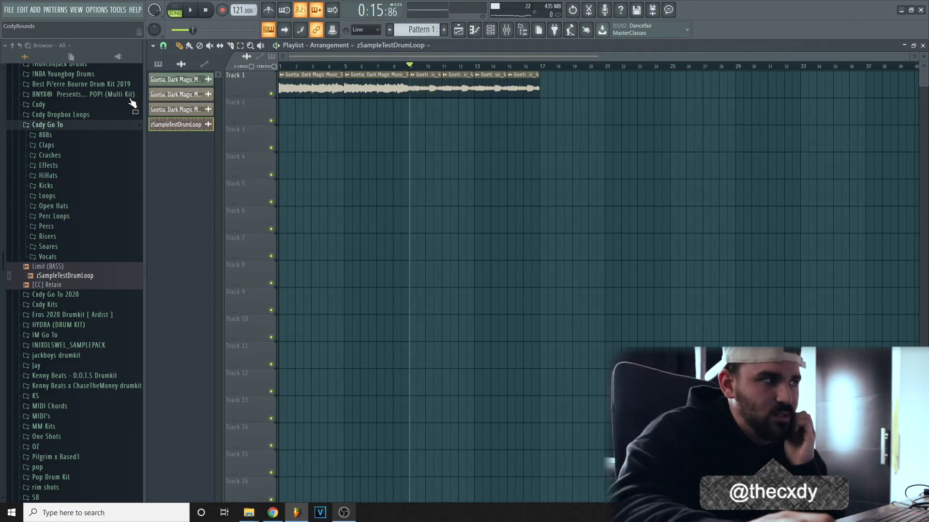
right_click(164, 123)
click(182, 227)
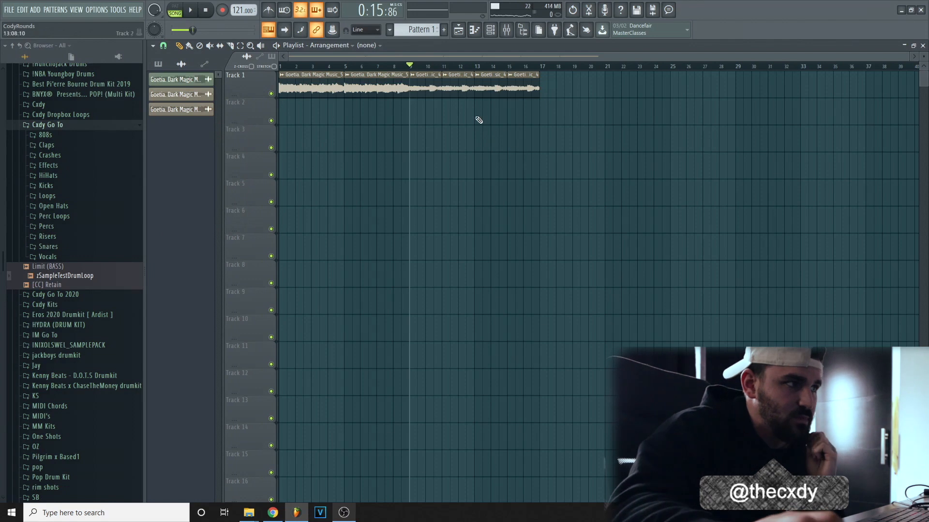
Make the second Music_5 clip unique, shorten its stretch time to two bars, repeat it up to bar 9 and audition it.
scroll(435, 70, down, 2)
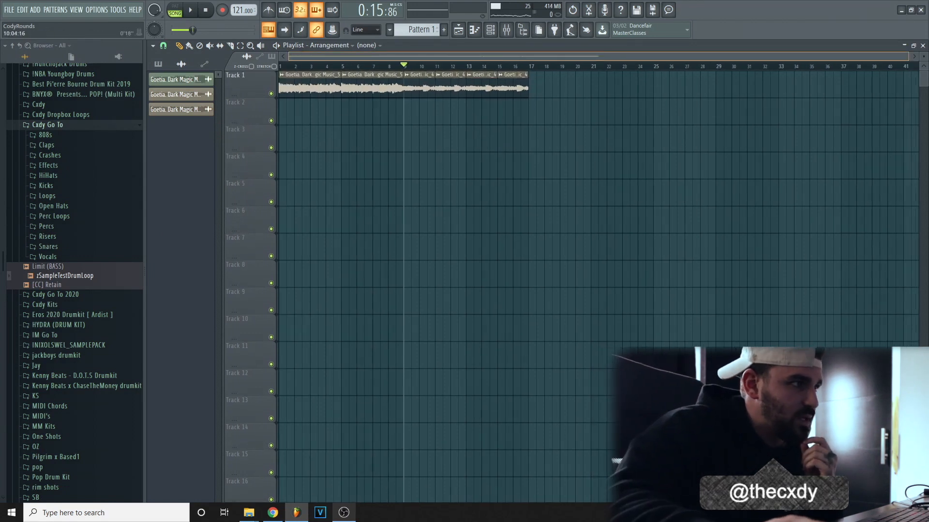
double_click(359, 81)
click(346, 79)
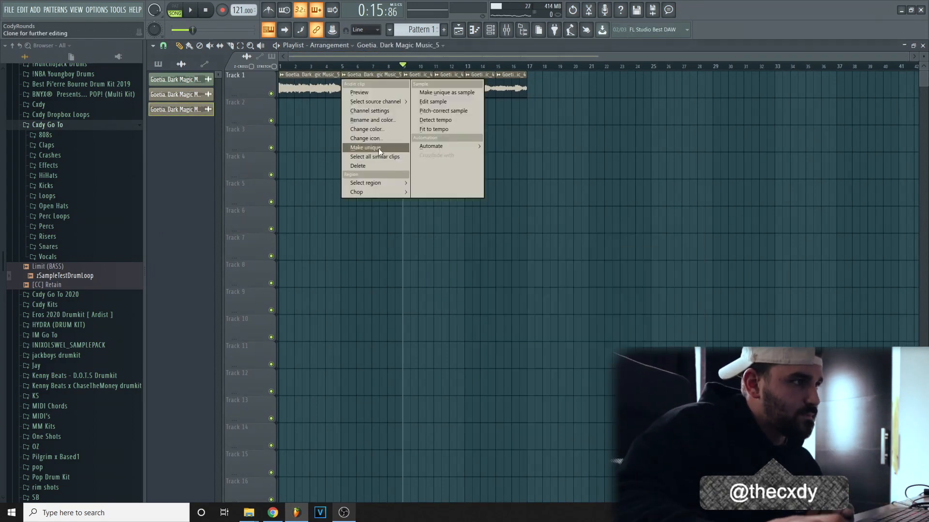
click(379, 148)
double_click(359, 79)
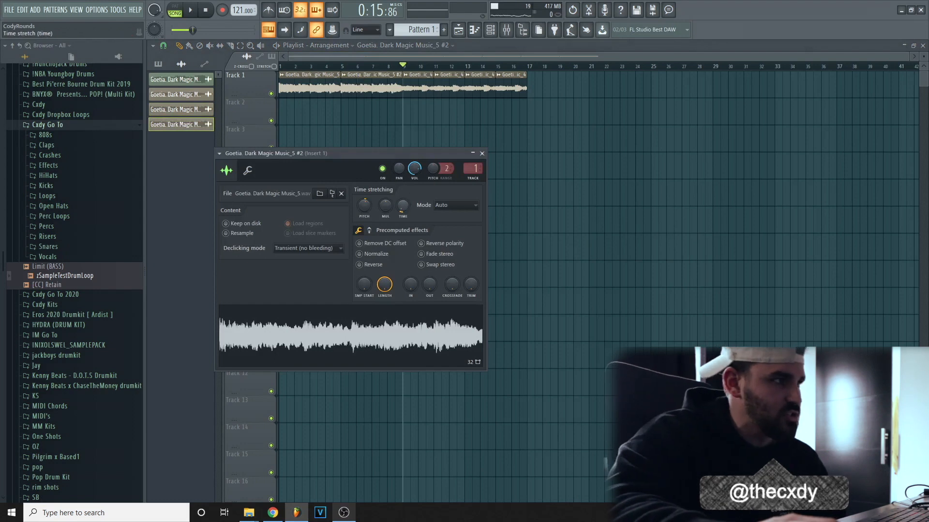
drag(403, 205, 404, 204)
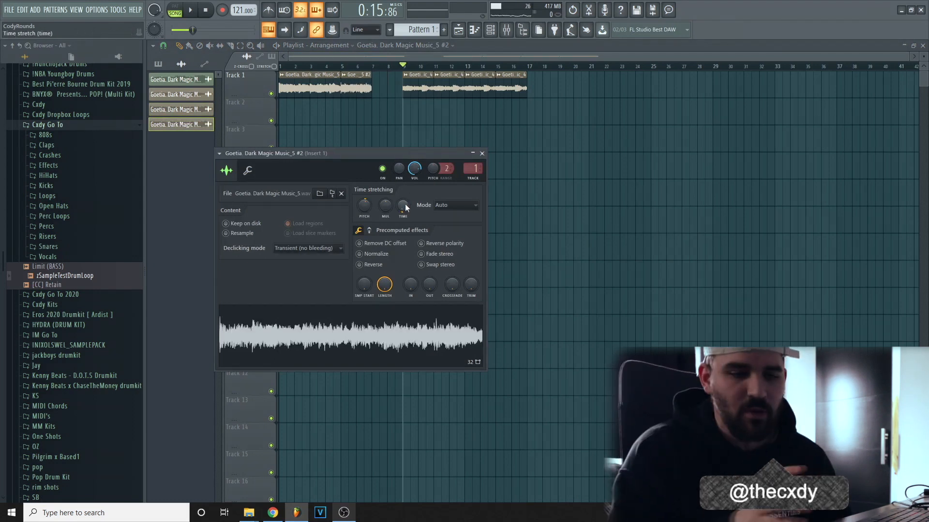
click(362, 81)
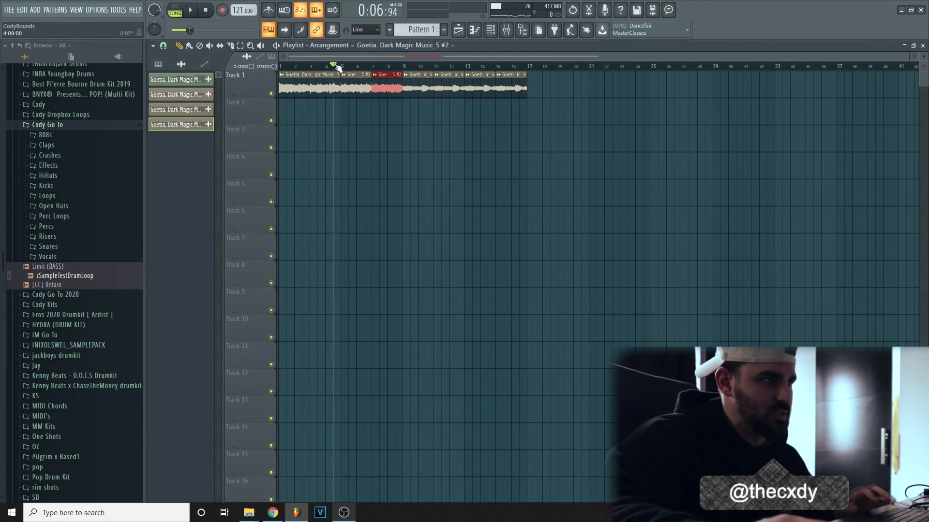
key(space)
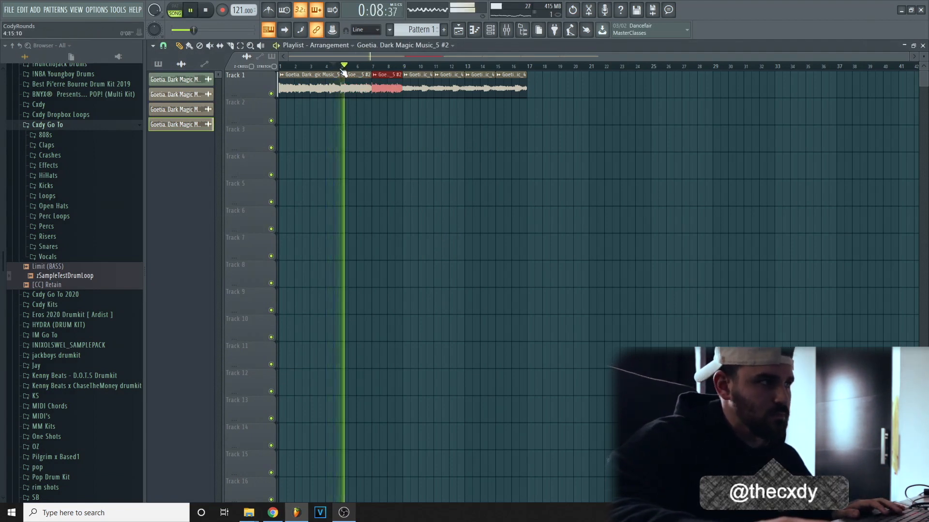
Try pitching the unique Music_5 #2 clip down to around -1200 cents while auditioning it from bar 5.
double_click(361, 90)
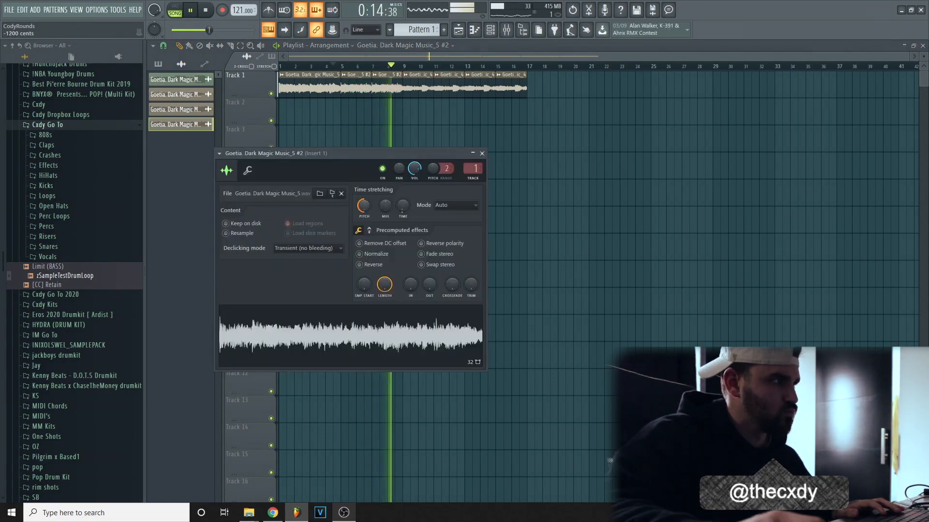
drag(367, 204, 372, 204)
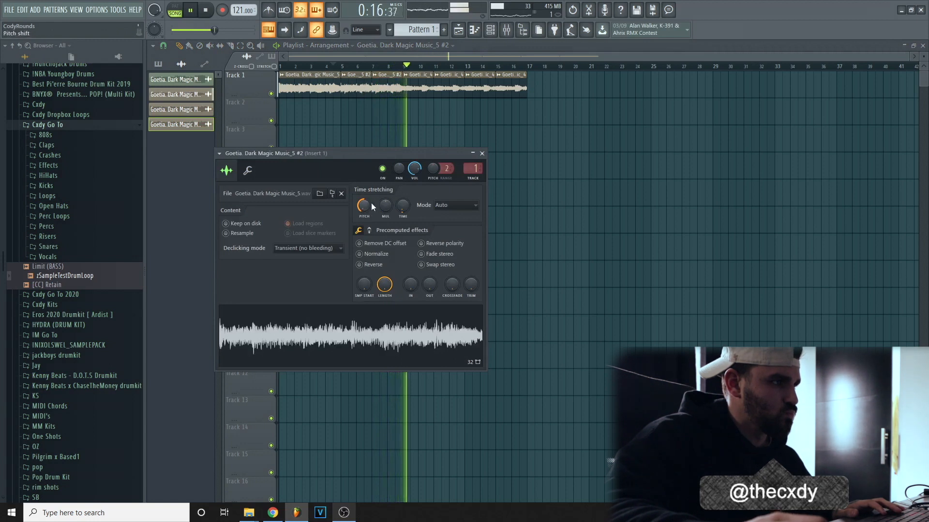
click(343, 67)
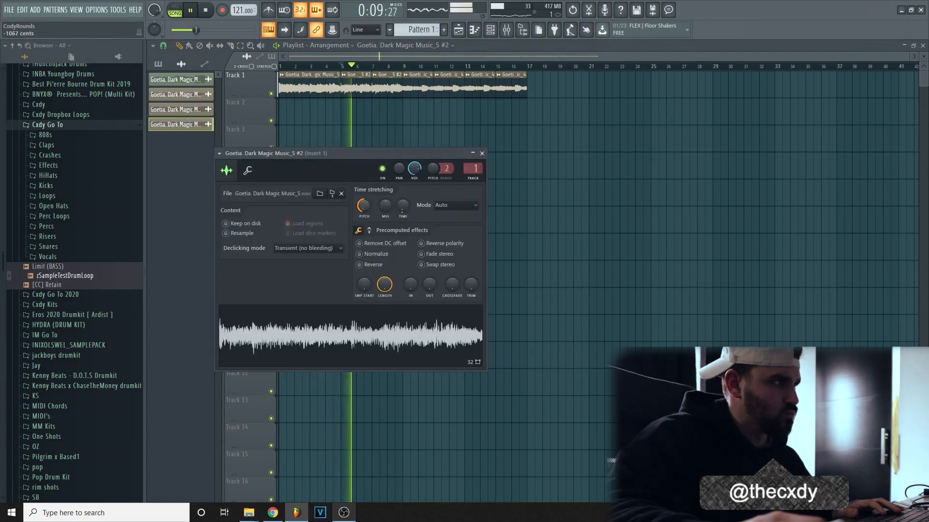
drag(360, 209, 360, 211)
key(Escape)
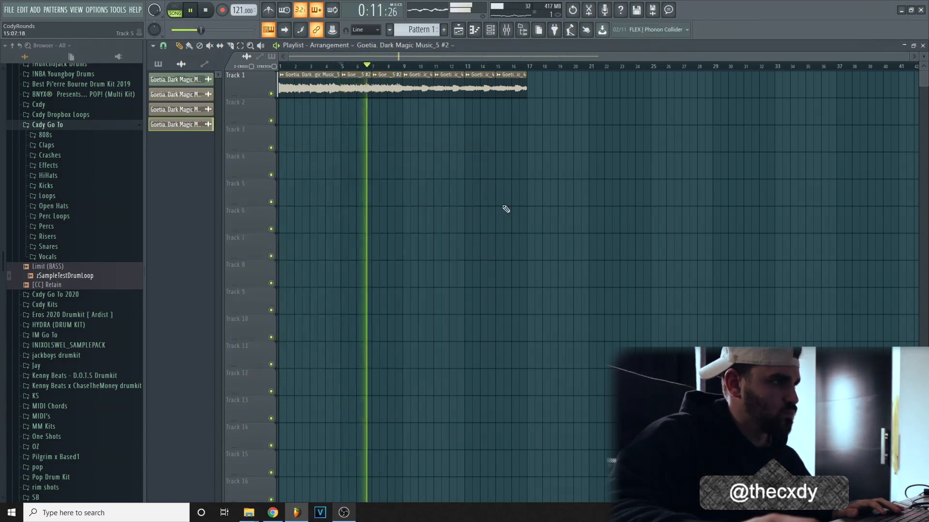
key(space)
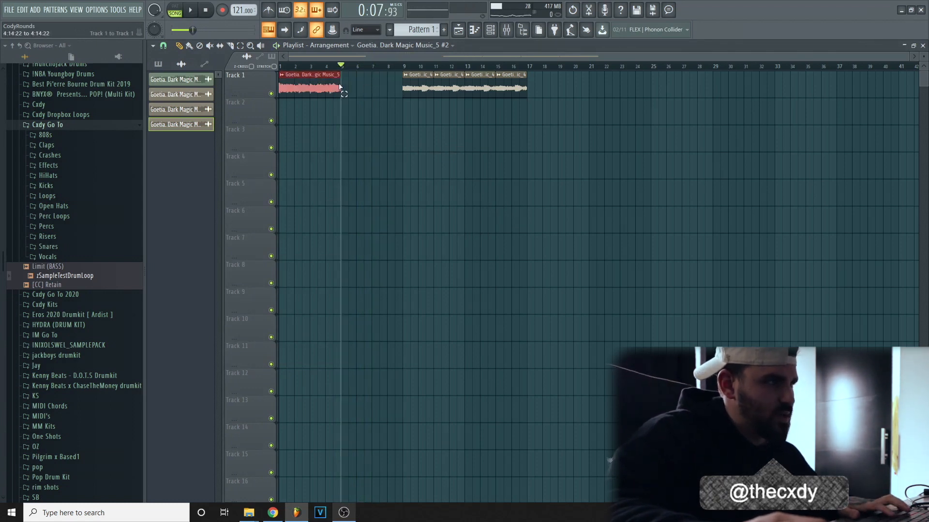
Duplicate the original four-bar Music_5 clip into bars 5 to 9 and audition it.
key(ctrl+b)
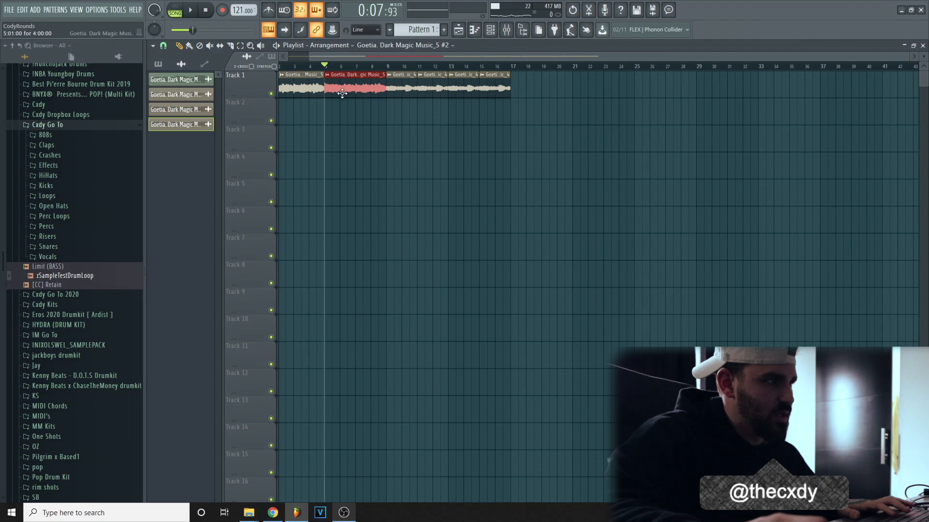
scroll(367, 72, up, 1)
key(space)
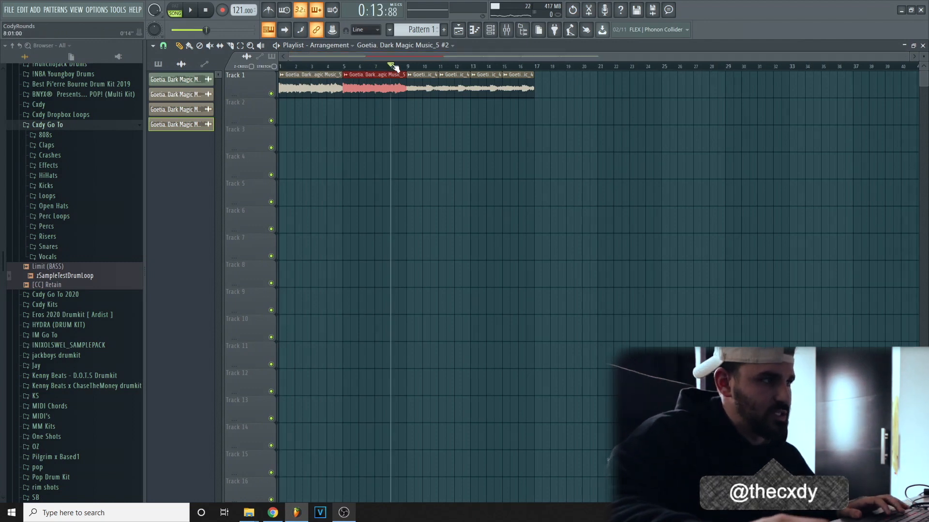
Chop the last bar of the second Music_5 clip, from bar 8 to bar 9, into short pieces and audition the transition.
scroll(394, 66, up, 3)
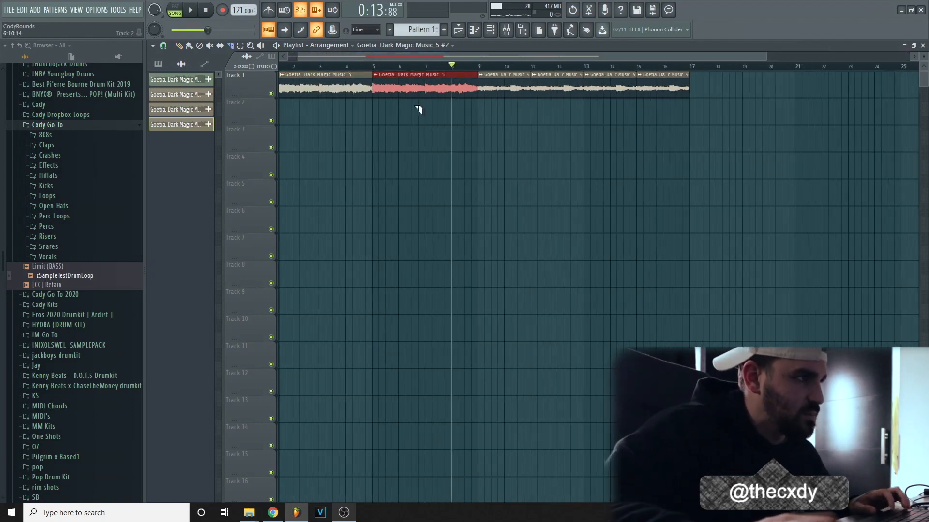
click(459, 88)
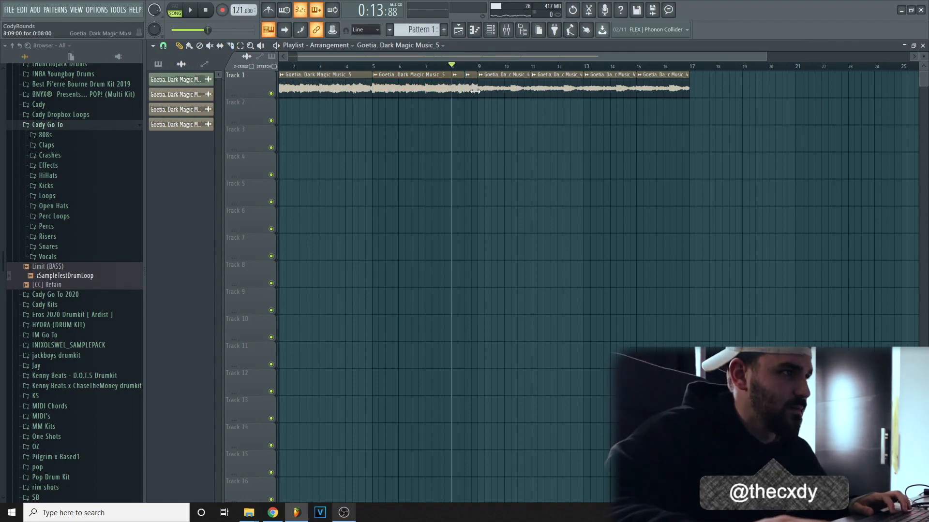
key(space)
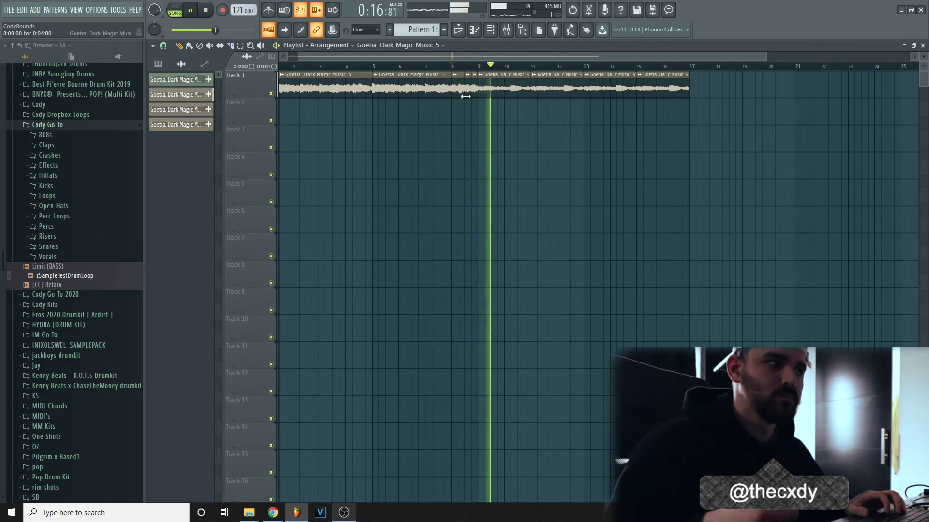
key(space)
Move the four Music_4 clips down to Track 2 at bar 9 and play the arrangement from bar 1.
drag(501, 81, 679, 118)
ctrl+click(734, 129)
drag(411, 67, 279, 72)
key(space)
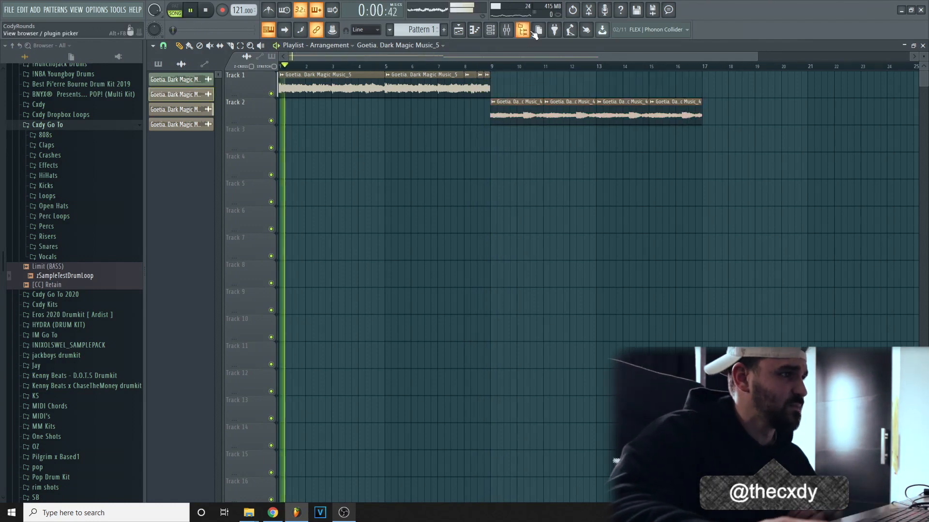
Check the mixer and adjust the channel settings of the Music_4 and Music_5 clips while the arrangement plays.
key(F9)
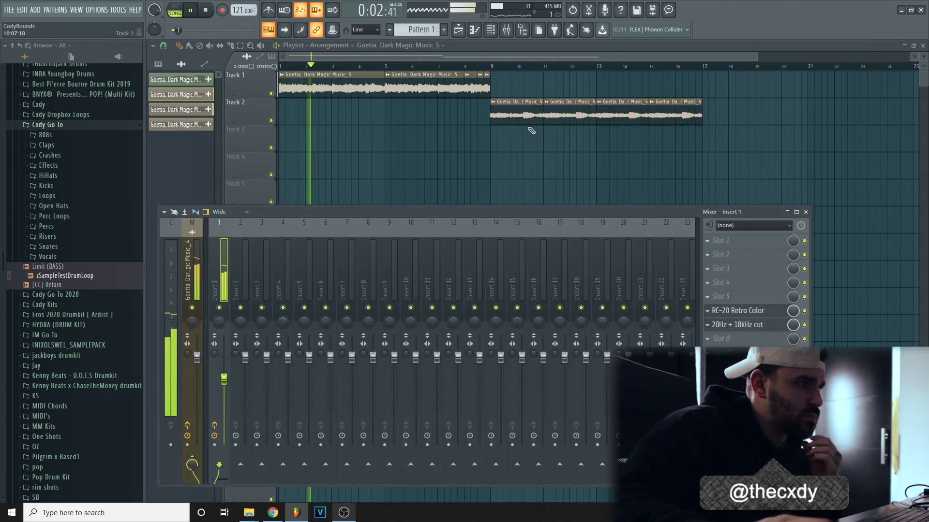
double_click(513, 117)
drag(394, 184, 393, 194)
double_click(422, 89)
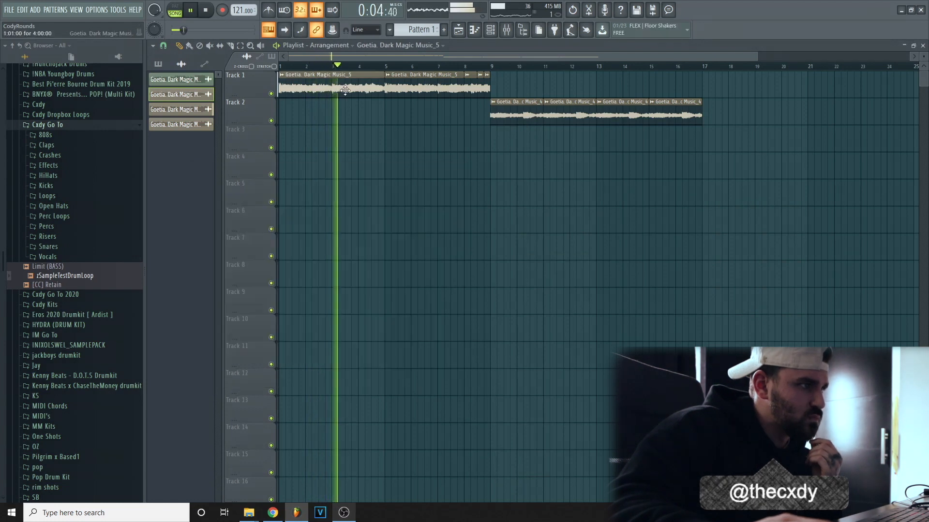
drag(631, 247, 631, 257)
right_click(614, 197)
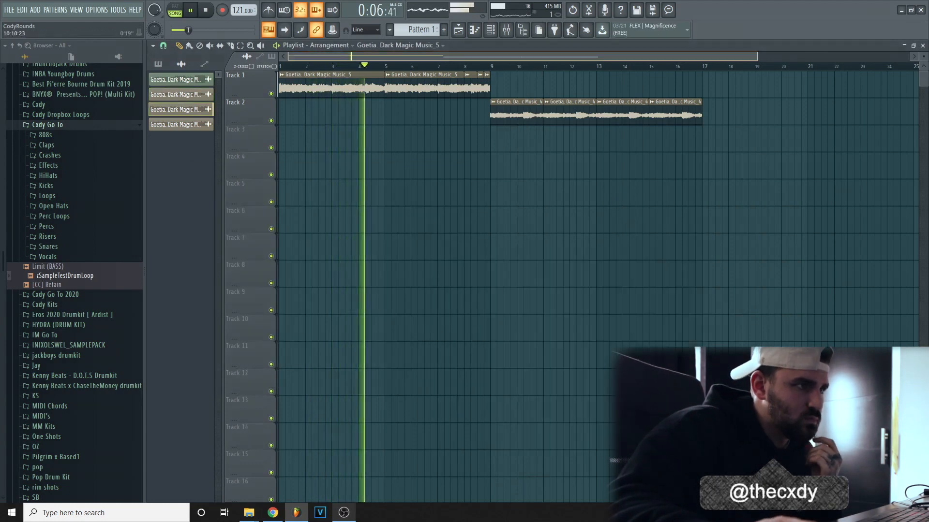
Load the Portal effect into slot 5 of mixer Insert 1.
scroll(435, 56, down, 1)
click(272, 56)
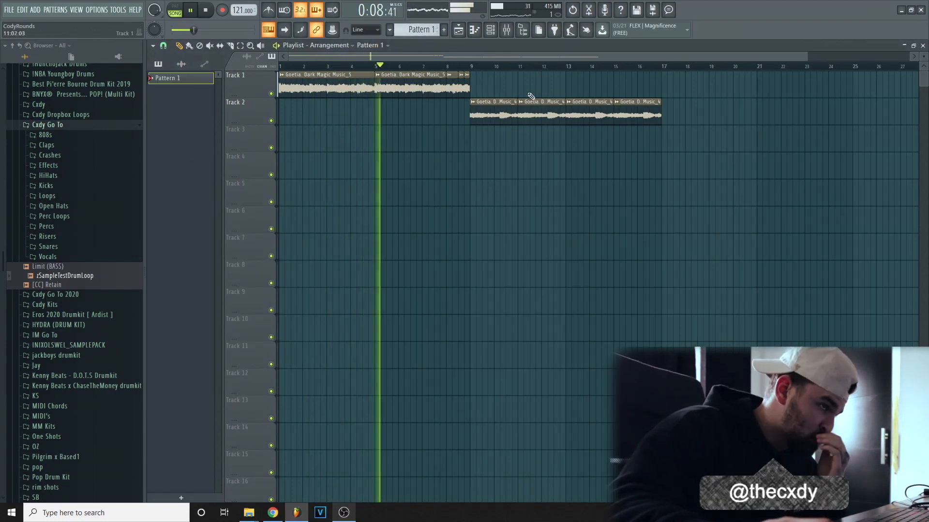
key(F9)
key(space)
click(749, 297)
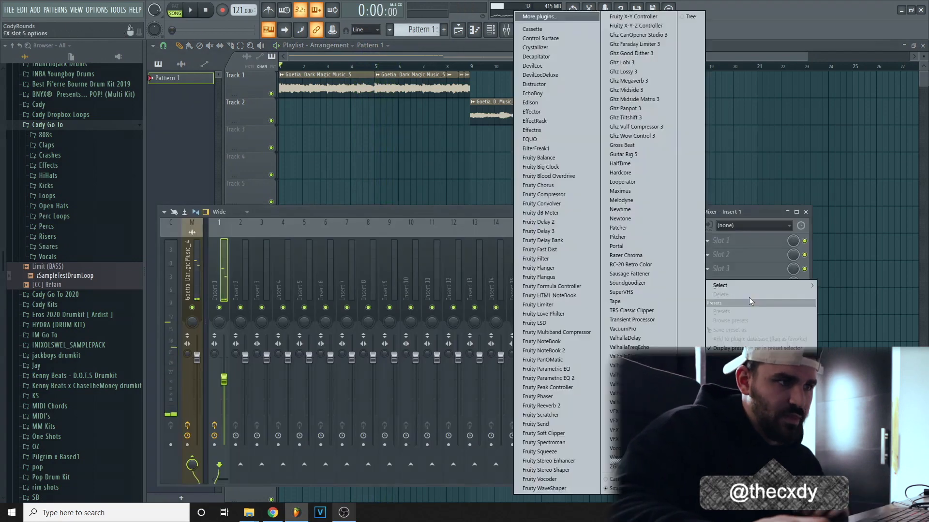
mouse_move(750, 285)
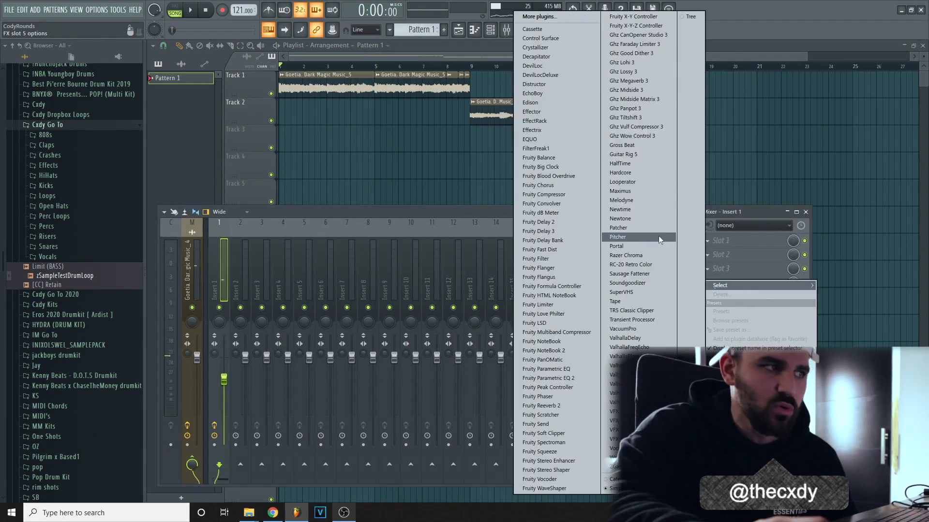
click(654, 245)
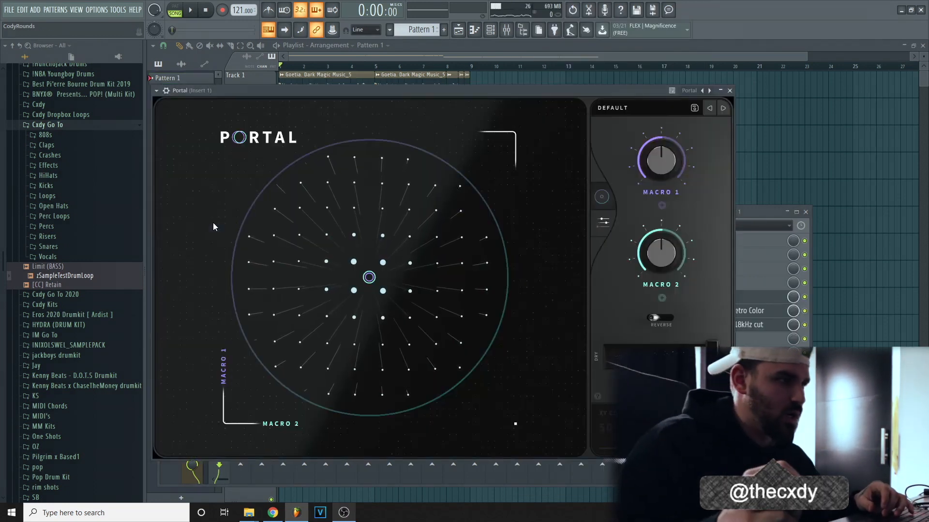
Choose the Grain Swells preset in Portal and start playback to hear it on the loop.
drag(367, 278, 393, 233)
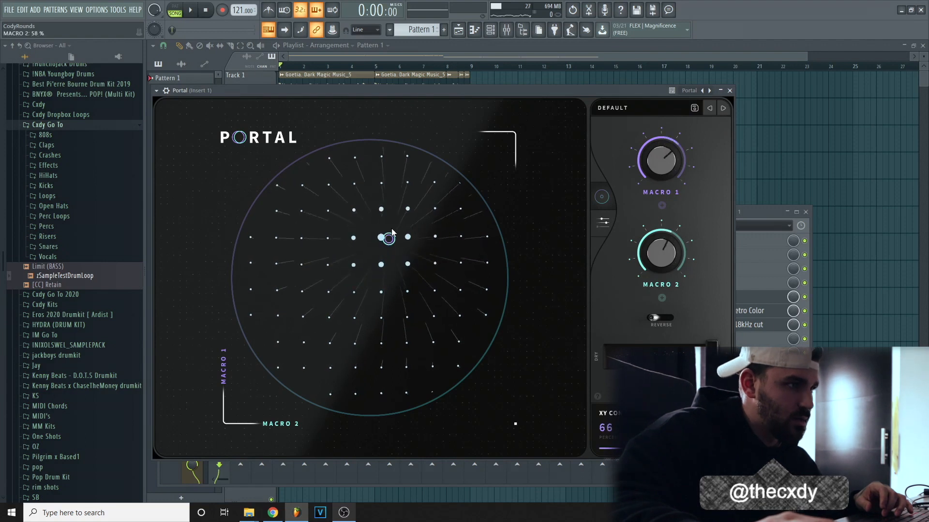
click(660, 108)
click(423, 147)
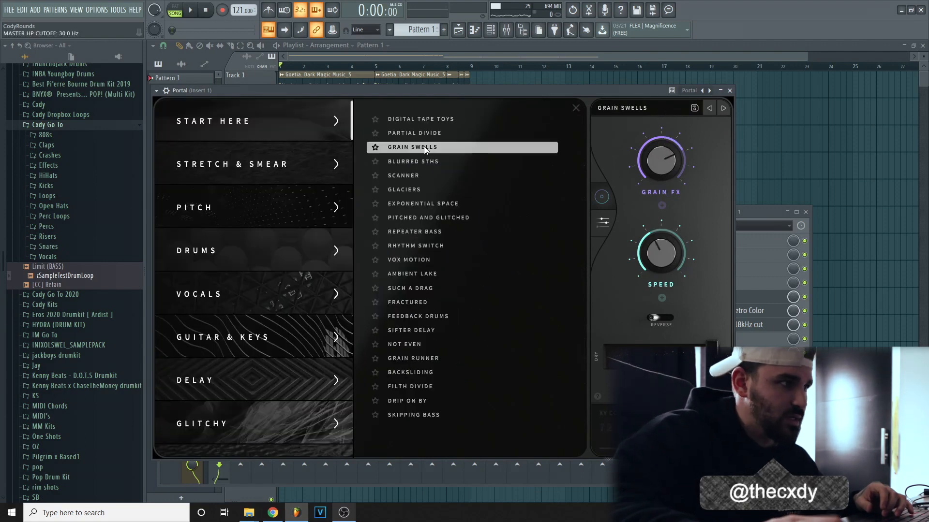
key(space)
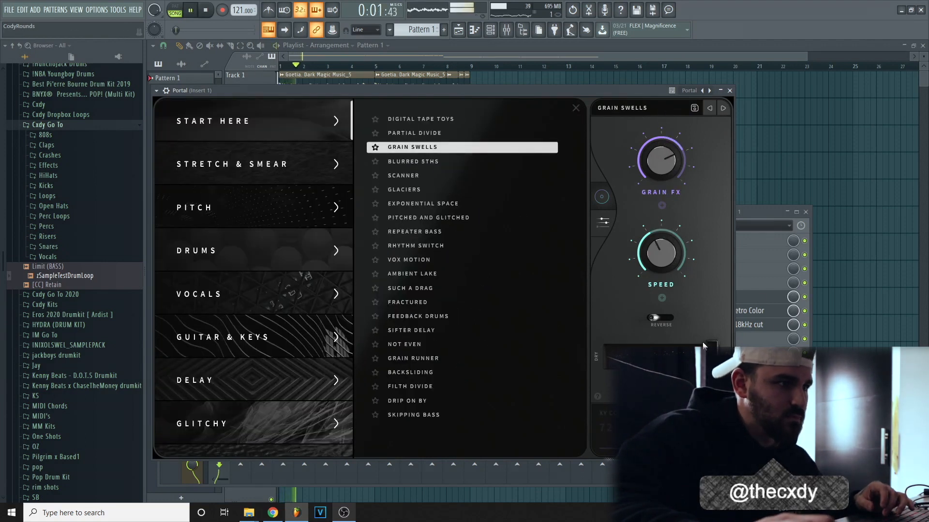
Audition the Music_4 section from bar 9 with the Portal effect active.
click(758, 212)
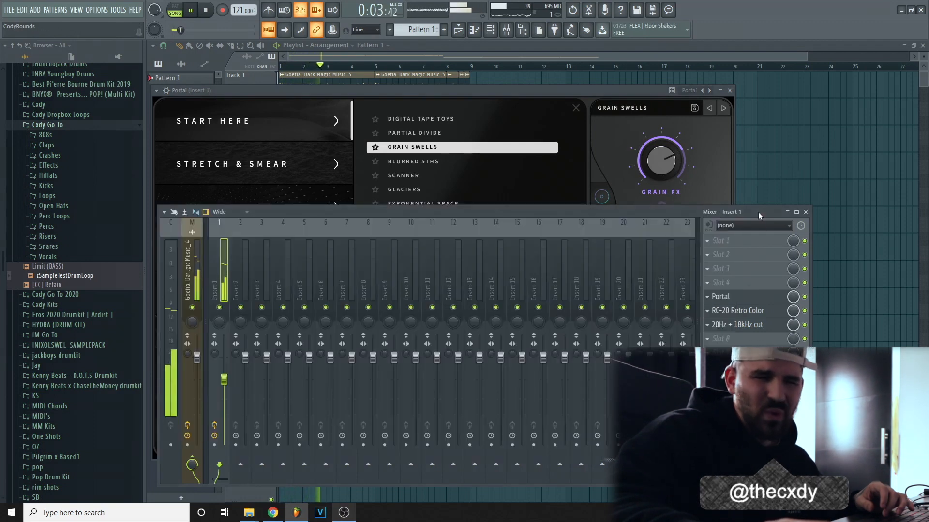
key(F12)
click(471, 67)
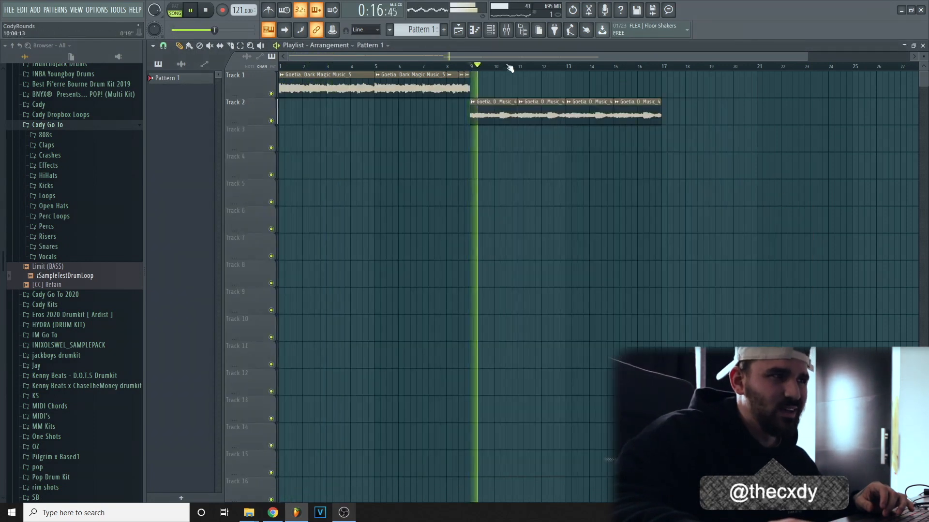
click(507, 30)
click(745, 300)
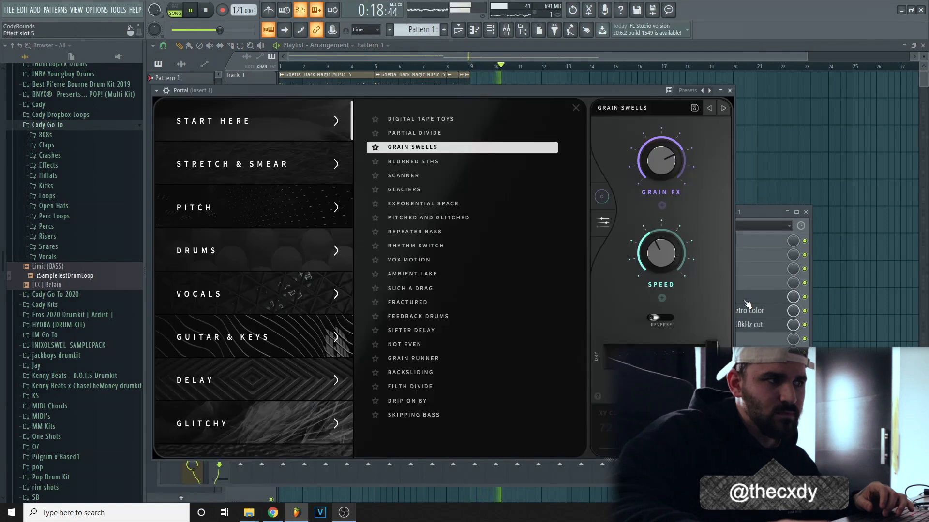
click(762, 211)
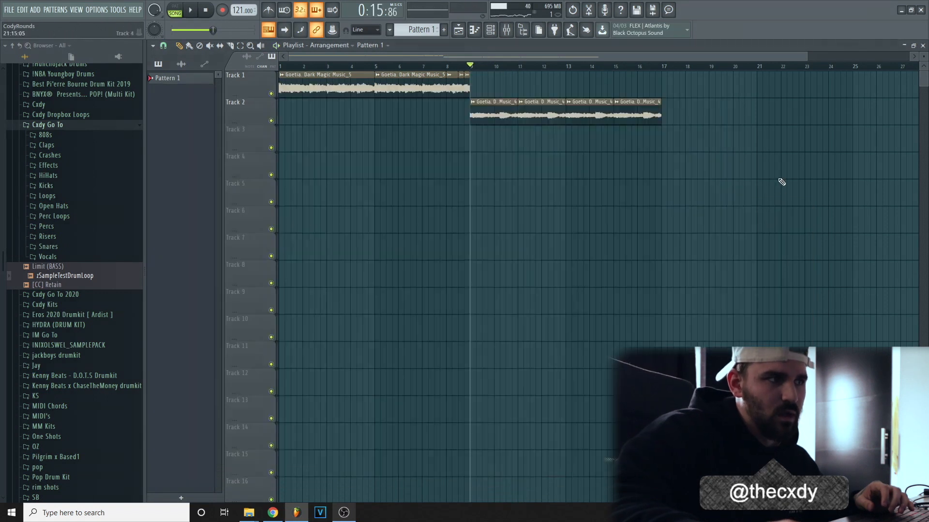
Set Portal's master dry/wet to 17% and audition the Music_4 section from bar 9.
click(506, 30)
click(736, 293)
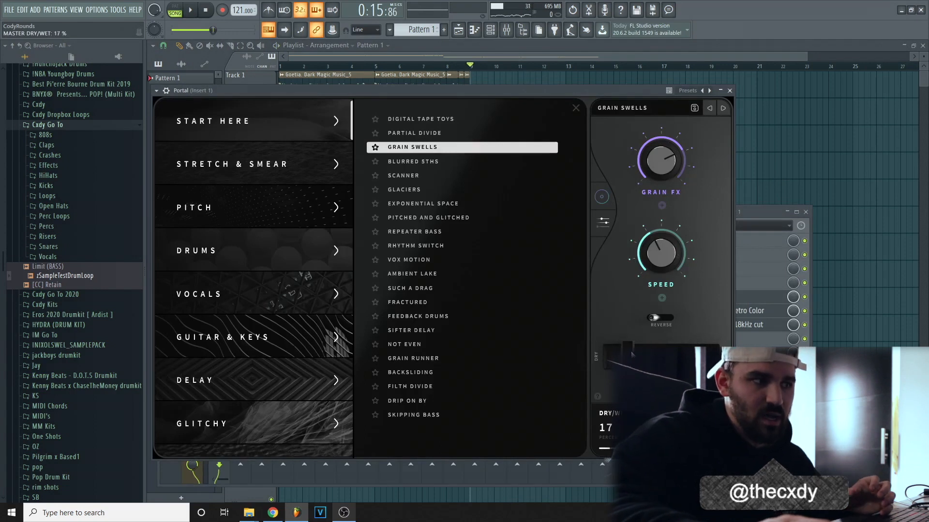
right_click(799, 164)
key(space)
click(491, 30)
click(507, 30)
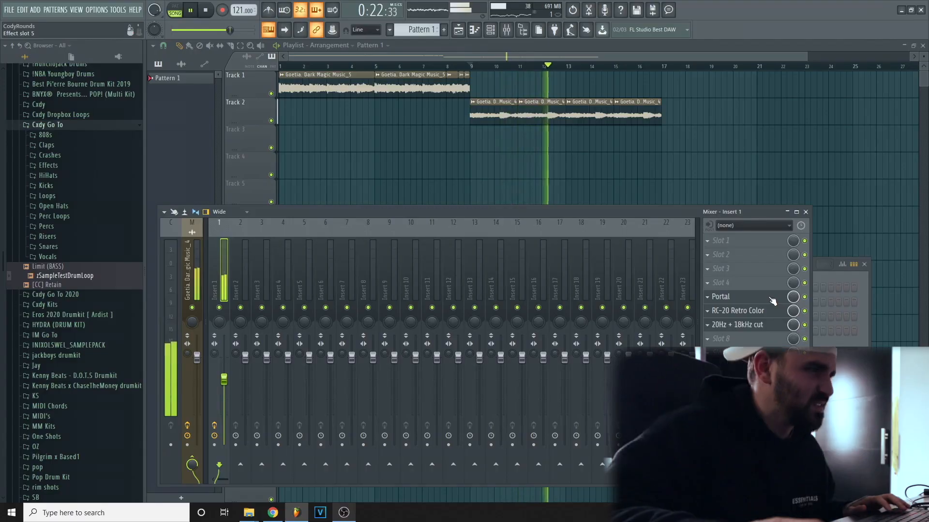
click(800, 211)
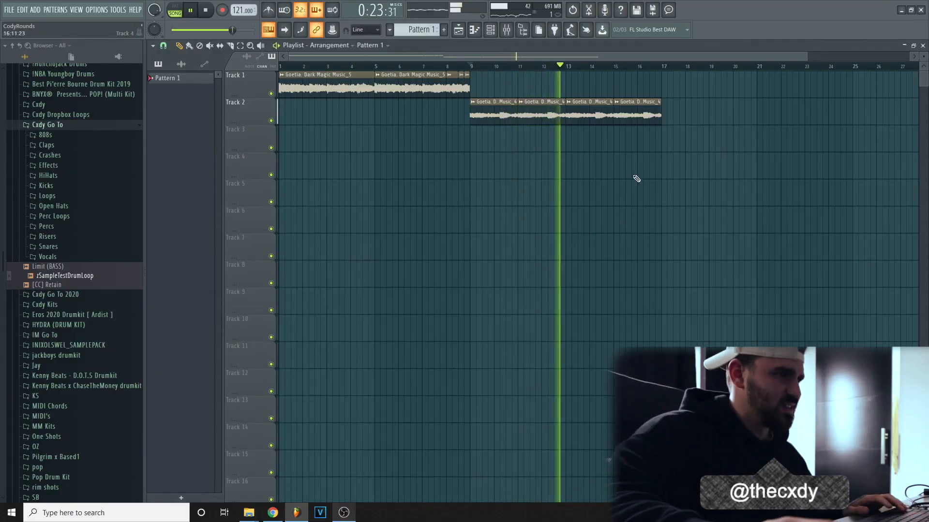
key(space)
Automate the mix level of the 20Hz + 18kHz cut effect with a step up at bar 9, placing the clip on Track 15.
key(F9)
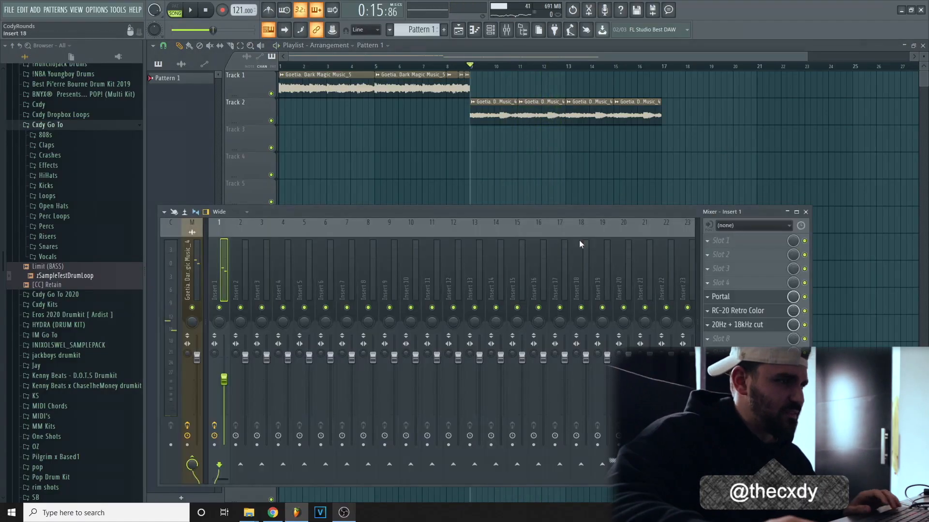
right_click(793, 325)
click(829, 400)
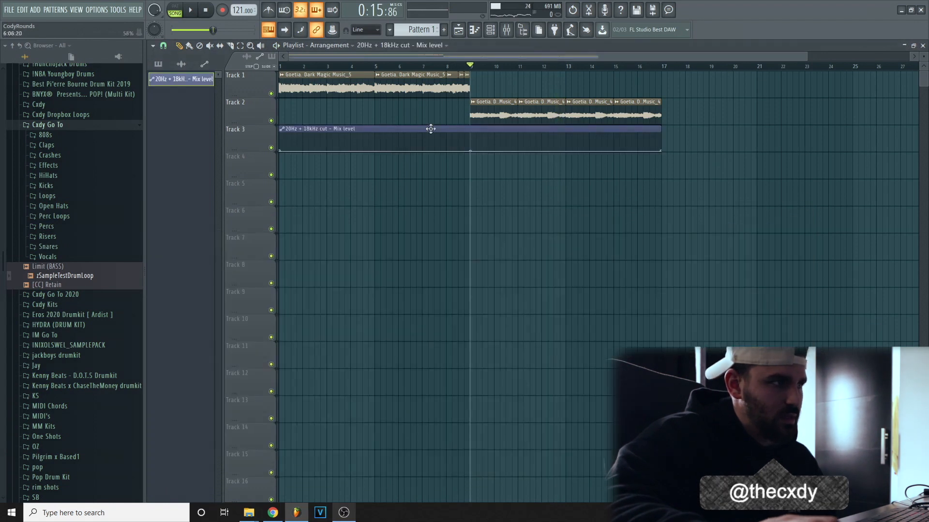
drag(472, 146, 471, 133)
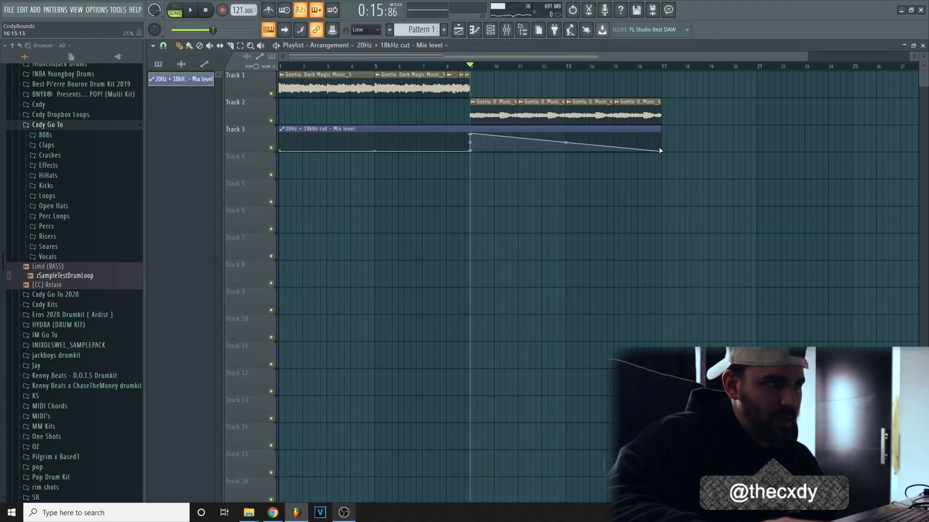
mouse_move(661, 151)
mouse_down()
mouse_move(650, 133)
mouse_move(564, 478)
mouse_up()
drag(469, 65, 109, 69)
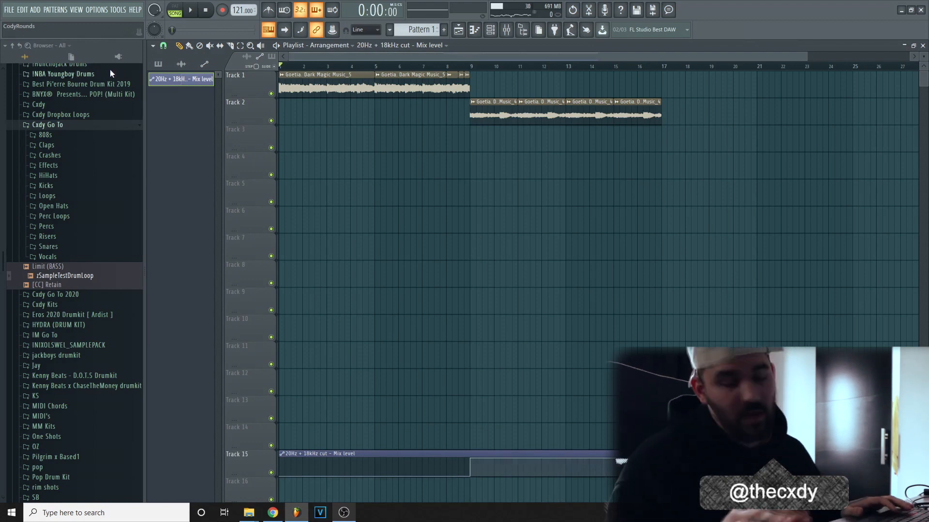
key(space)
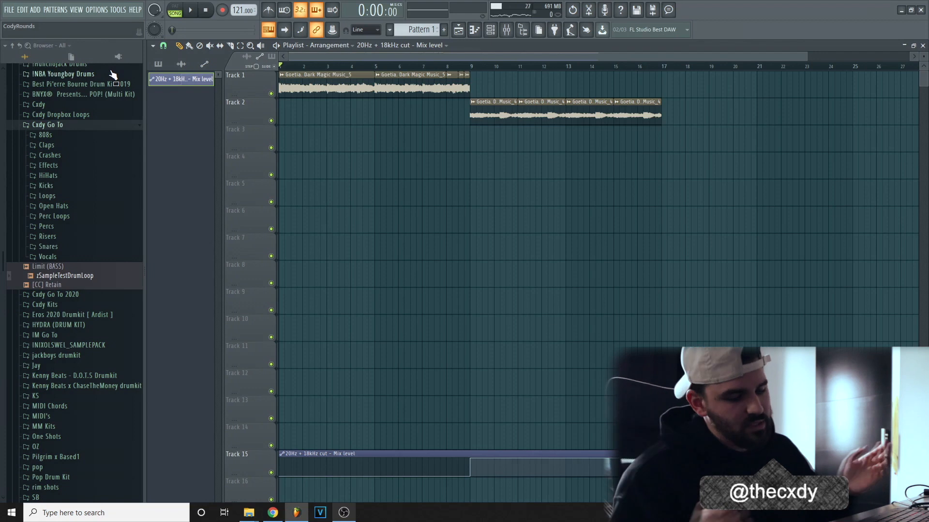
Place a four-bar Pattern 1 clip on Track 4 at bar 9 and duplicate it at bar 13.
click(408, 29)
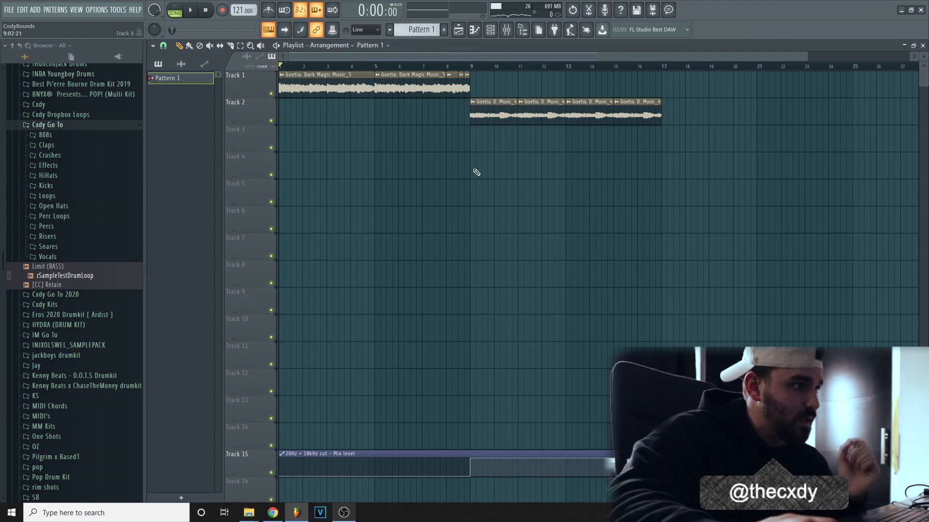
click(475, 169)
mouse_move(491, 169)
mouse_down()
mouse_move(560, 168)
mouse_move(474, 162)
mouse_up()
key(ctrl+b)
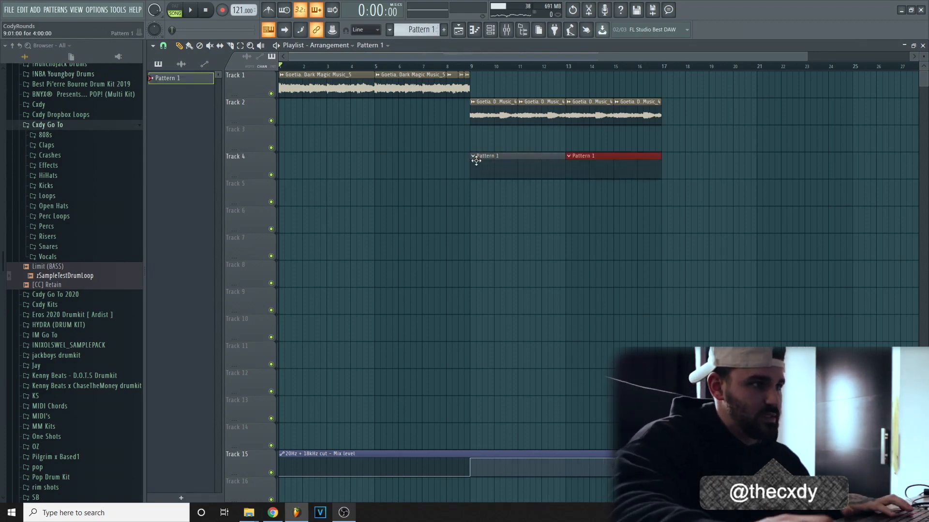
ctrl+click(760, 137)
scroll(677, 114, down, 3)
ctrl+drag(534, 173, 418, 155)
key(ctrl+d)
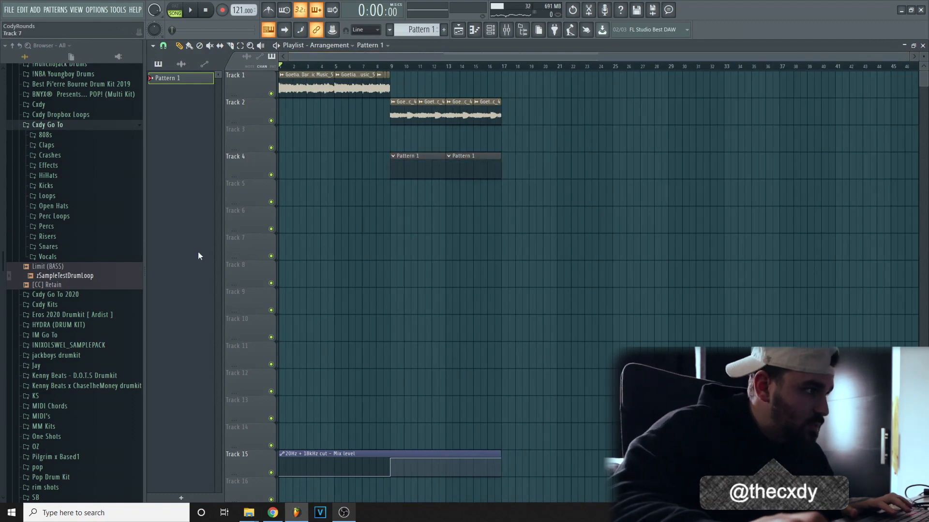
Browse the snare folders of the Cxdy Go To and Cxdy Go To 2020 kits and preview several snares.
click(68, 147)
click(68, 147)
click(84, 248)
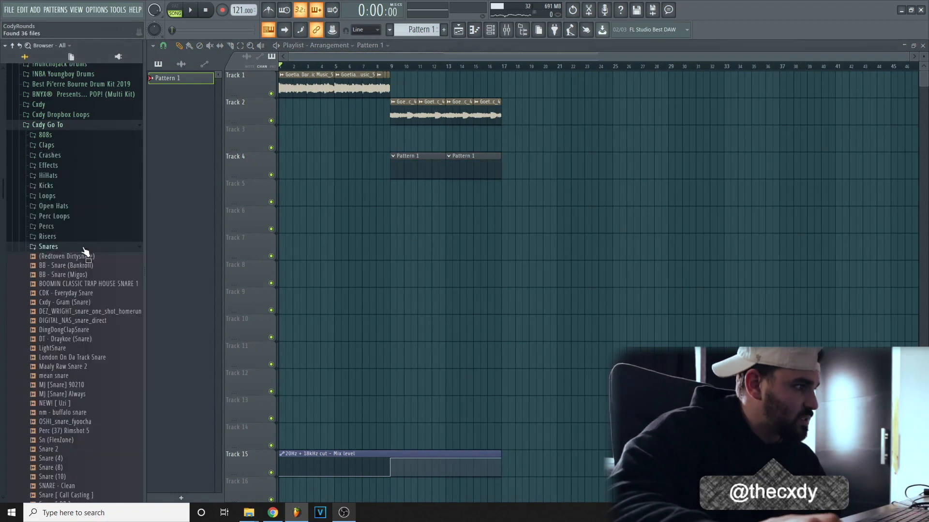
scroll(85, 258, down, 3)
scroll(90, 271, down, 1)
scroll(97, 264, up, 10)
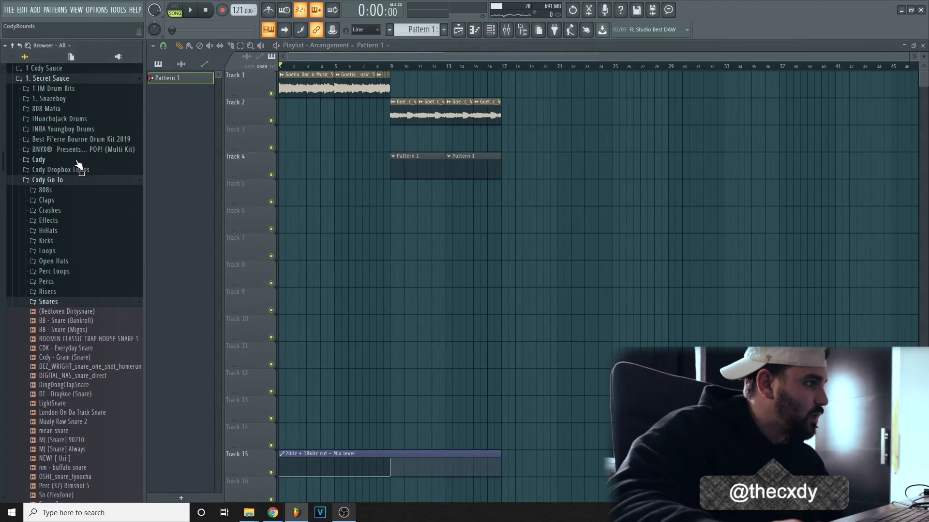
click(69, 181)
click(91, 191)
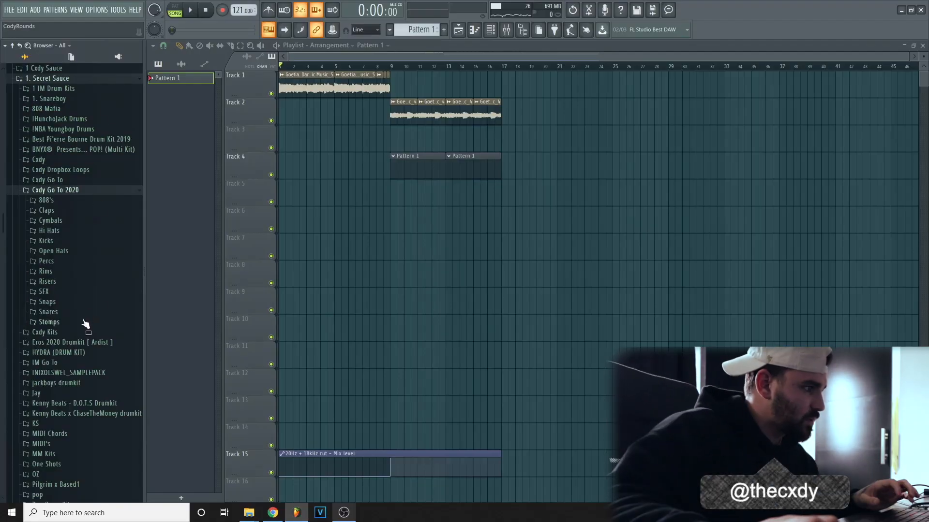
click(51, 312)
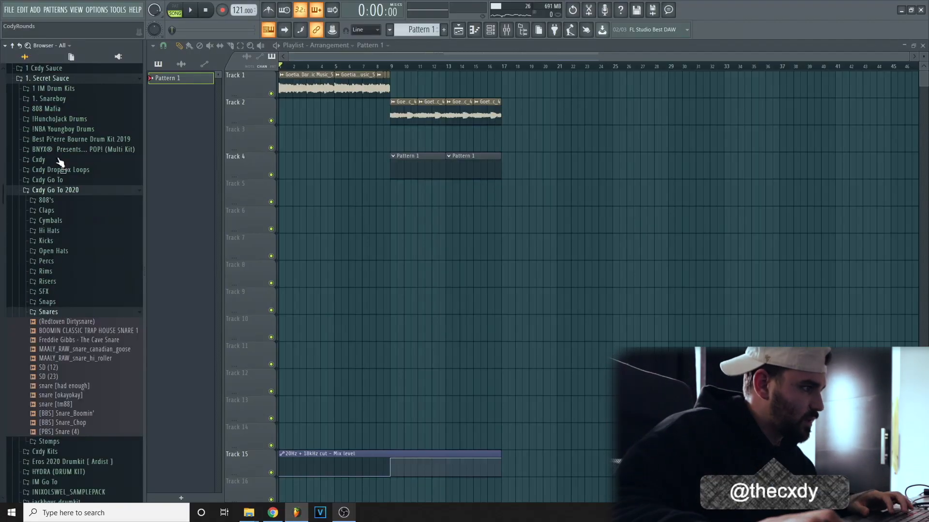
click(109, 331)
click(102, 350)
click(99, 359)
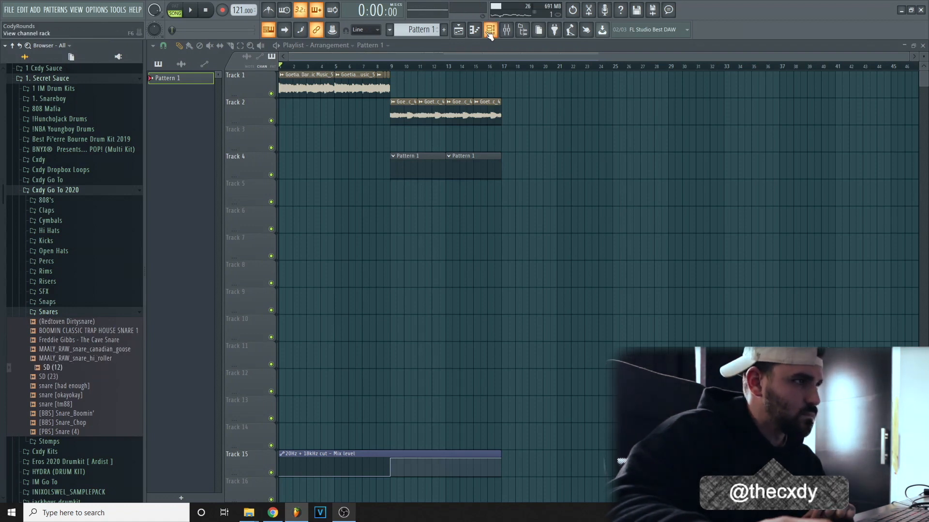
Add the SD (12) snare as a new channel and place a hit on the ninth step of each of four bars.
key(F6)
drag(104, 368, 331, 301)
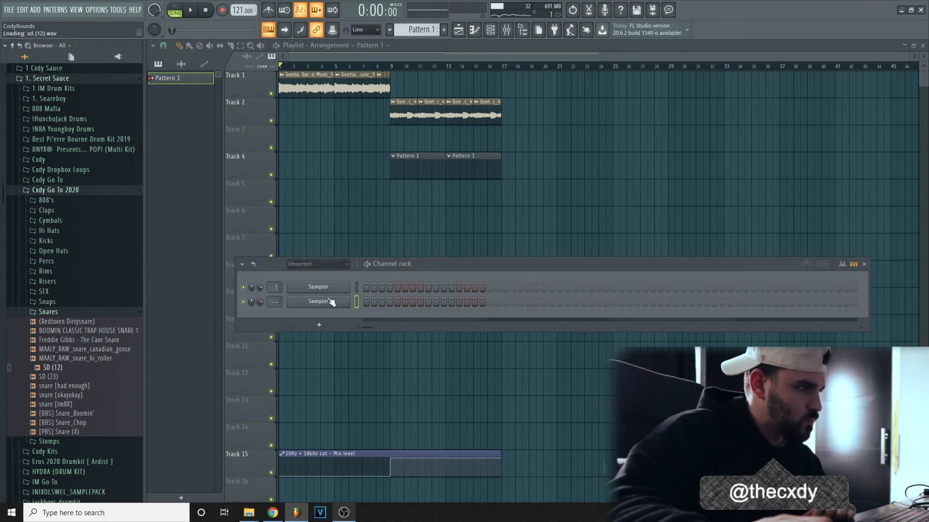
click(428, 301)
click(552, 302)
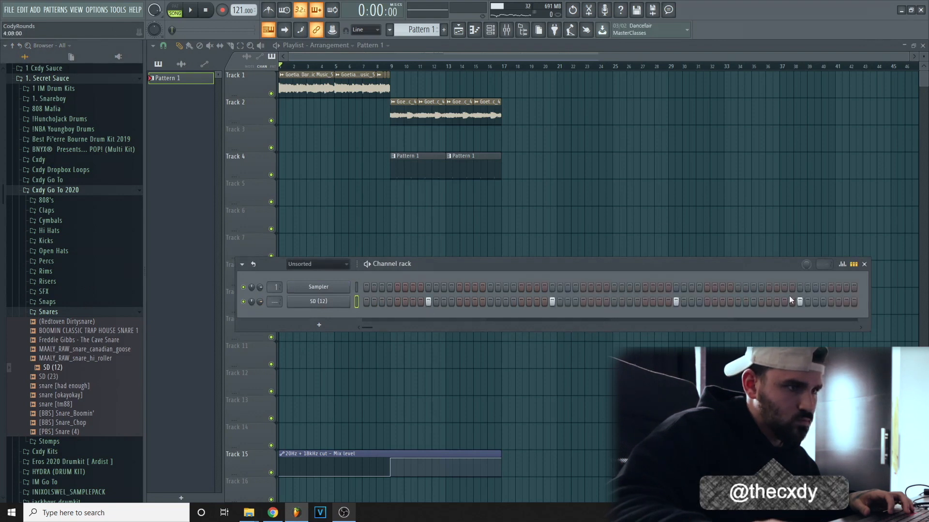
Load the !clap midi file onto the SD (12) channel and replace the second Pattern 1 clip by extending the first to bar 17.
key(F6)
right_click(455, 162)
click(47, 211)
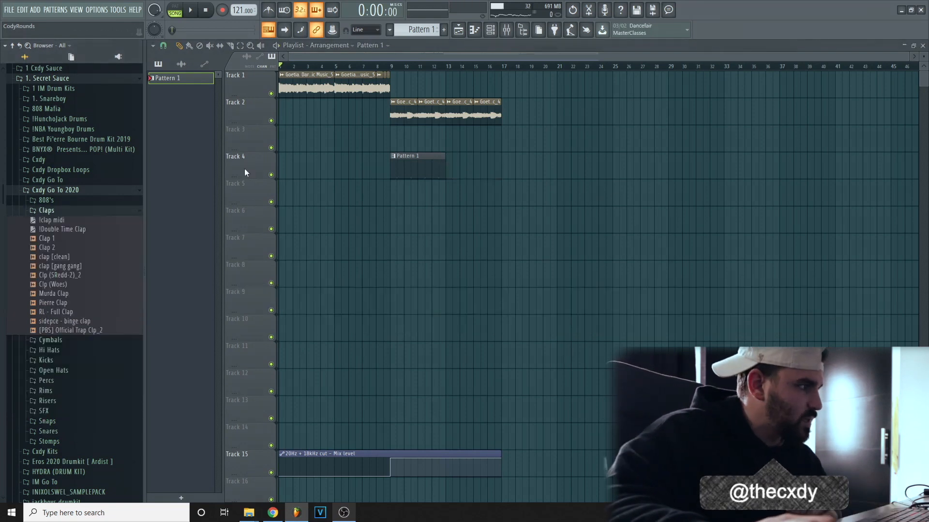
key(F6)
drag(72, 221, 329, 303)
key(F6)
drag(443, 169, 501, 170)
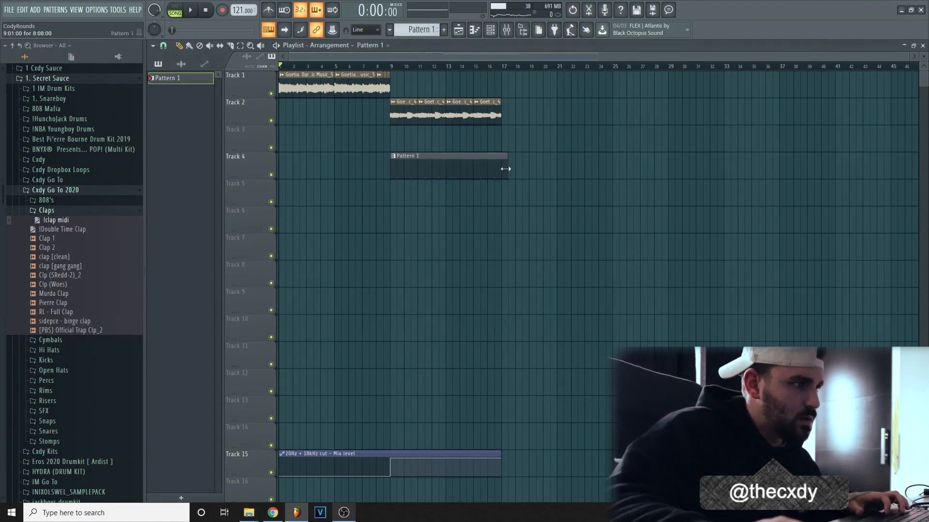
Play the section from bar 9 to check the snare pattern against the sample.
key(space)
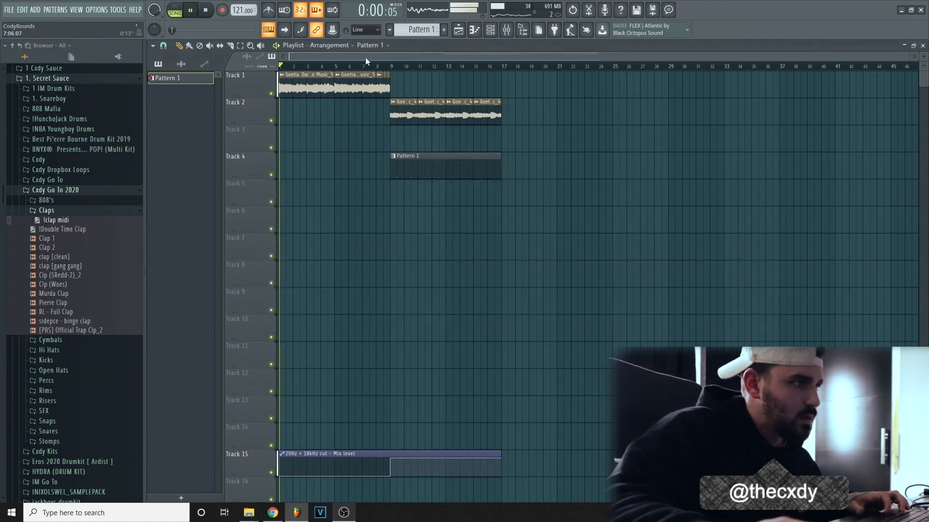
click(493, 32)
click(493, 31)
Browse the Hi Hats folder of the Cxdy Go To 2020 kit and preview several hi-hats, ending with YK - Metro HH (Hats).
click(34, 211)
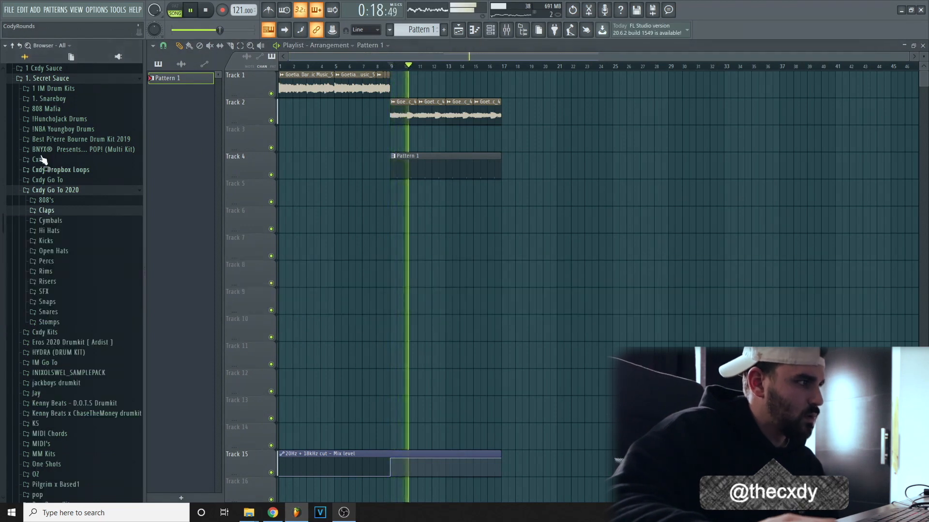
click(78, 233)
key(space)
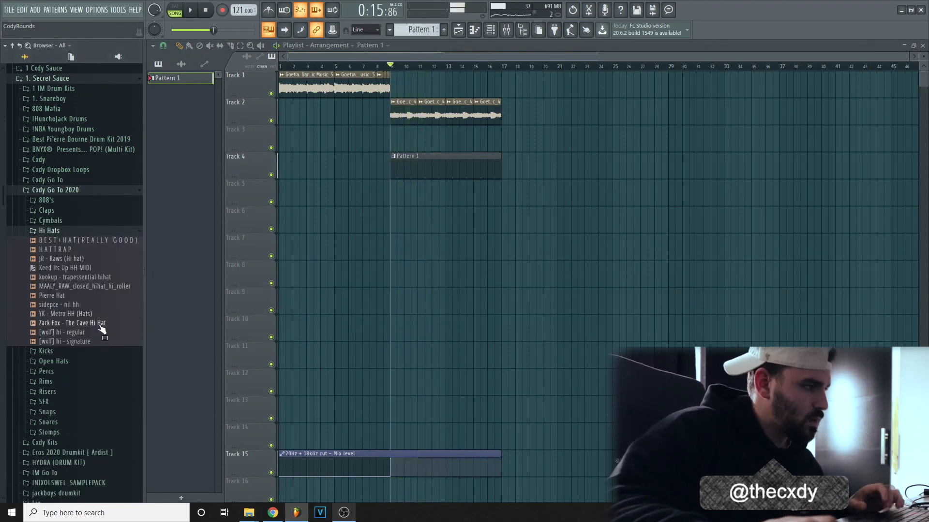
click(107, 288)
click(113, 279)
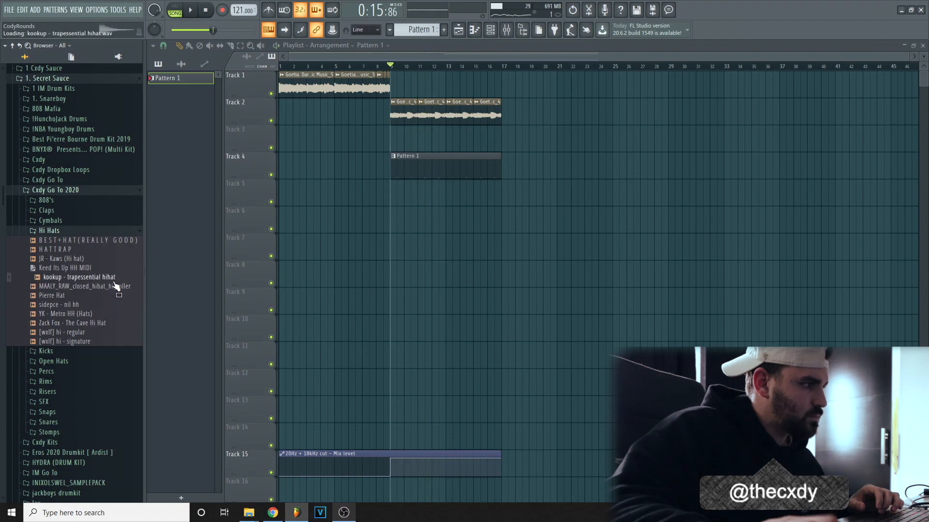
click(492, 32)
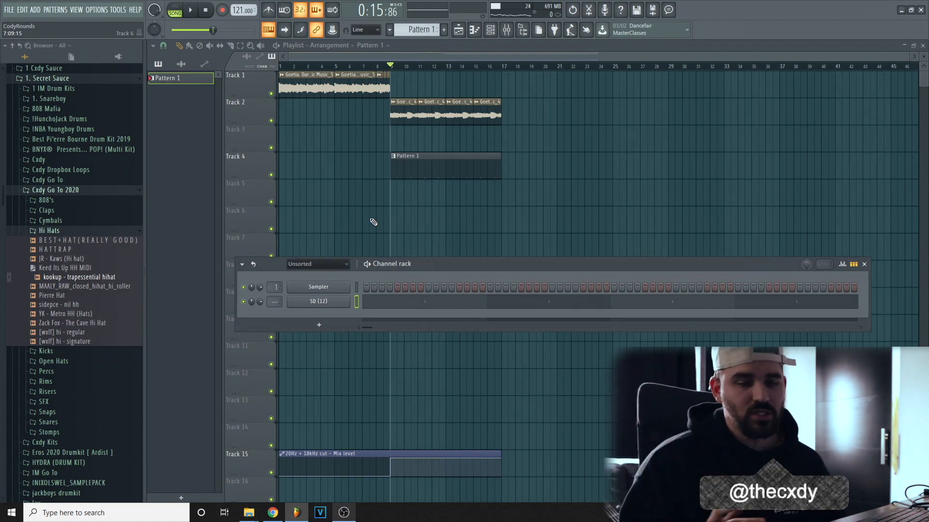
click(92, 240)
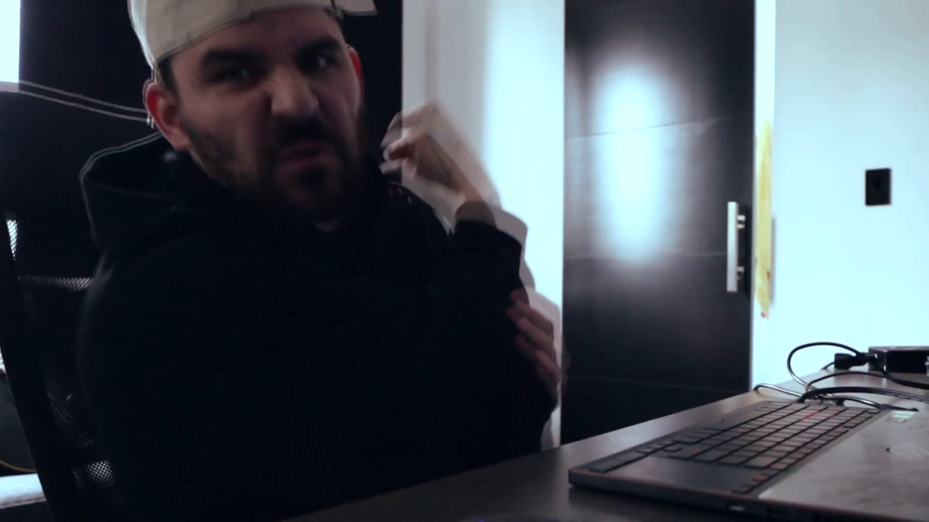
click(74, 314)
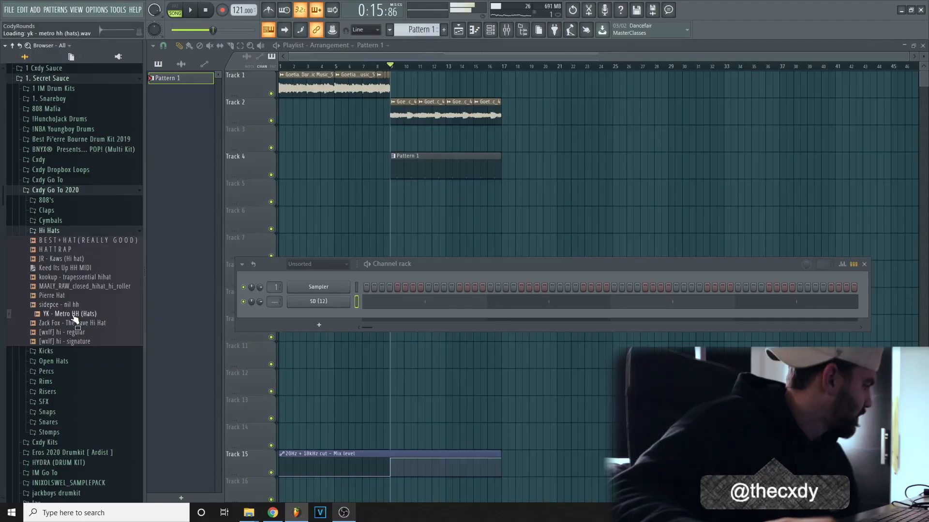
Add YK - Metro HH (Hats) as a new channel, fill it on every 2 steps and play the section.
drag(302, 312, 303, 312)
right_click(321, 316)
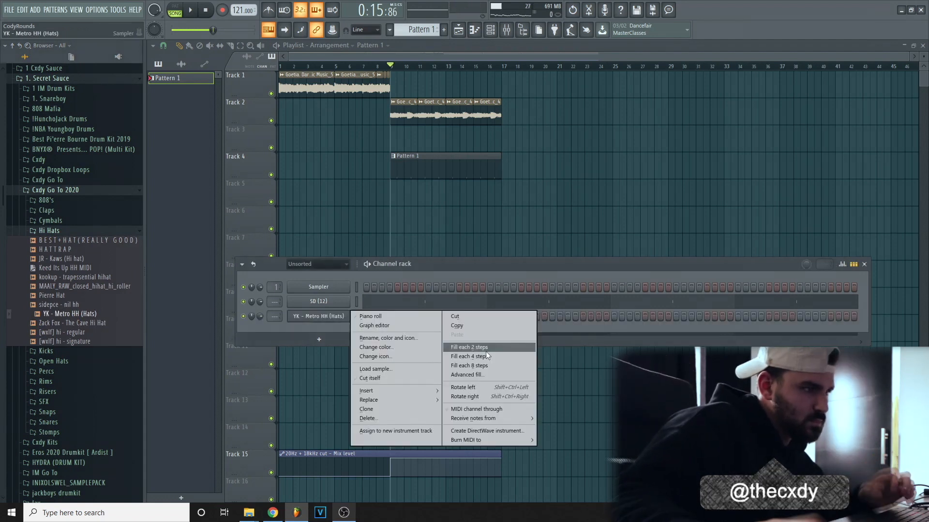
click(486, 351)
key(space)
click(83, 231)
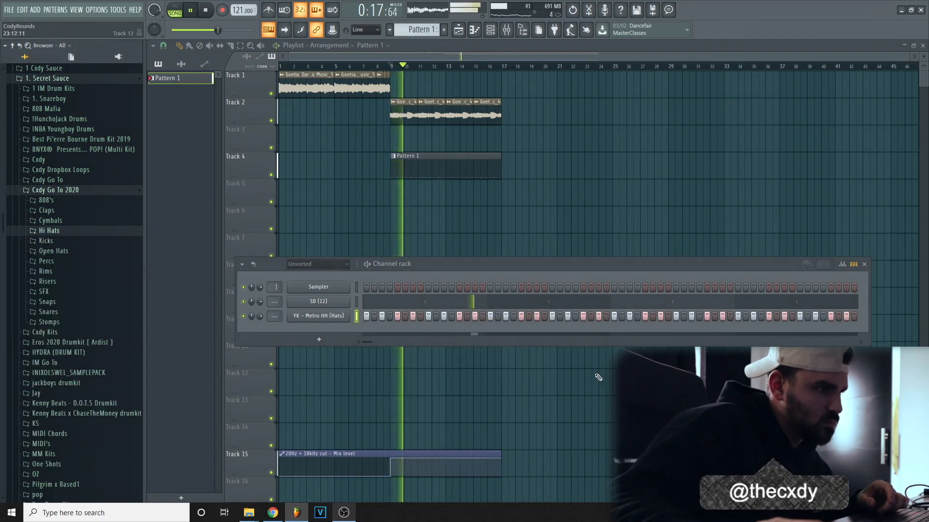
Add an extra C5 snare hit near the end of bar 4 in the SD (12) piano roll and return to the playlist.
click(550, 304)
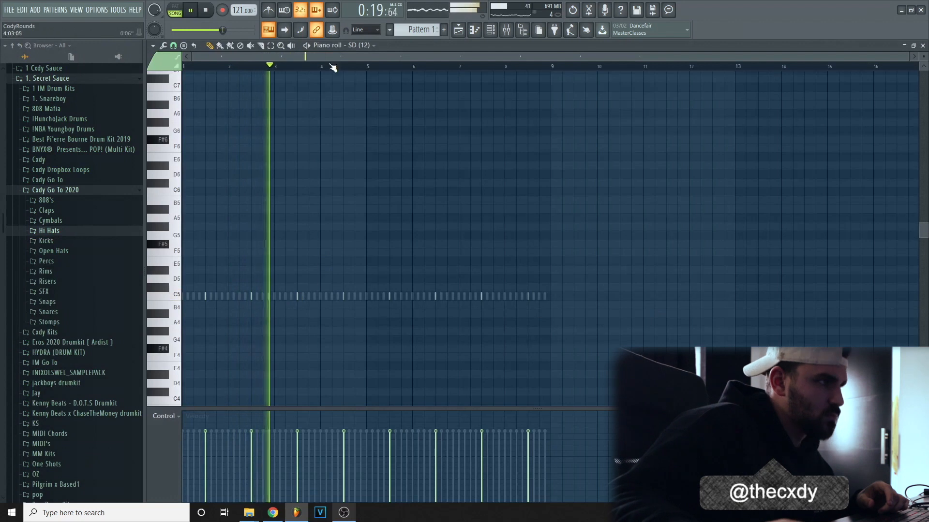
scroll(334, 66, up, 2)
click(355, 295)
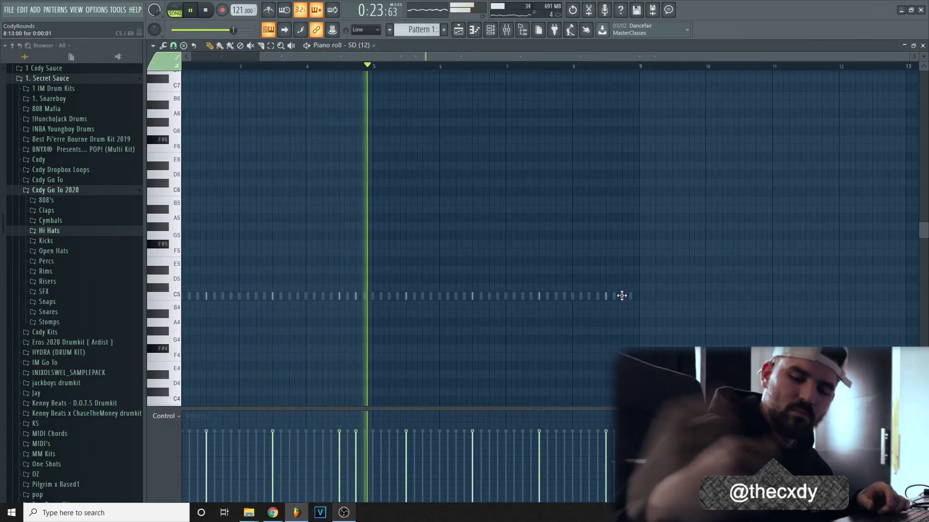
key(space)
key(F7)
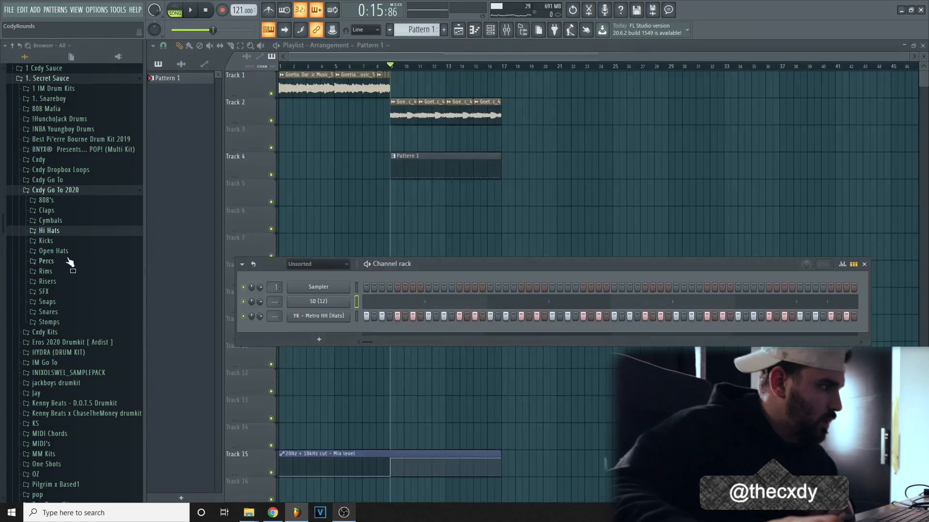
Load HH 117 bpm from the Hi Hat MIDI Kit's Not As Simple folder onto the YK - Metro HH (Hats) channel and play it.
scroll(70, 263, up, 4)
click(70, 297)
scroll(63, 290, down, 4)
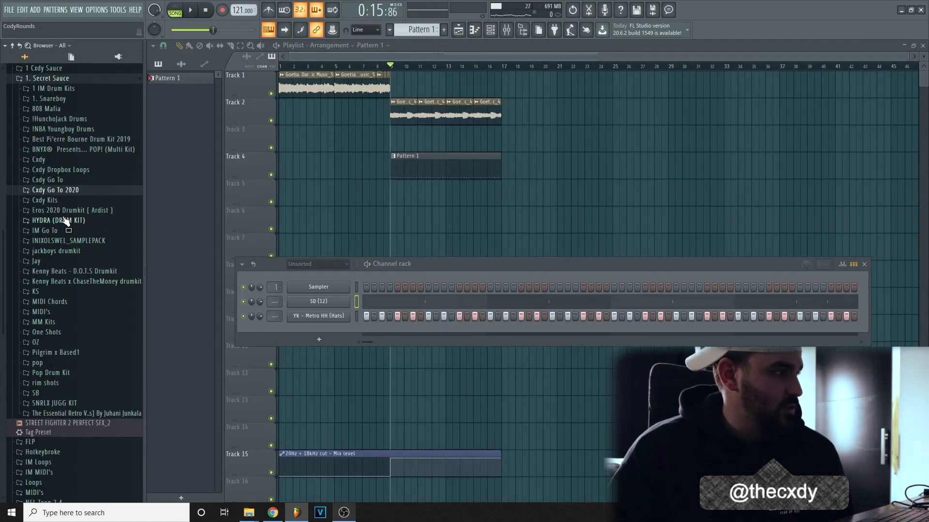
click(74, 193)
click(76, 199)
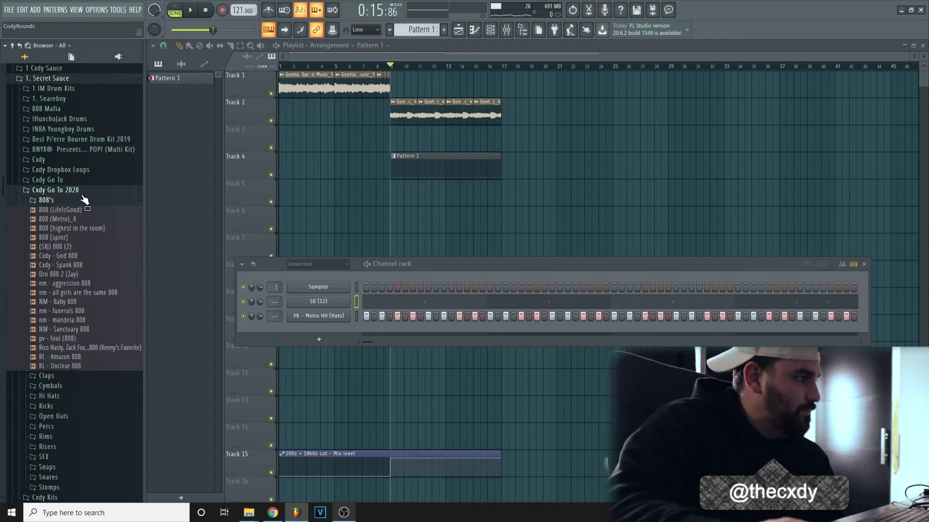
click(81, 194)
click(87, 203)
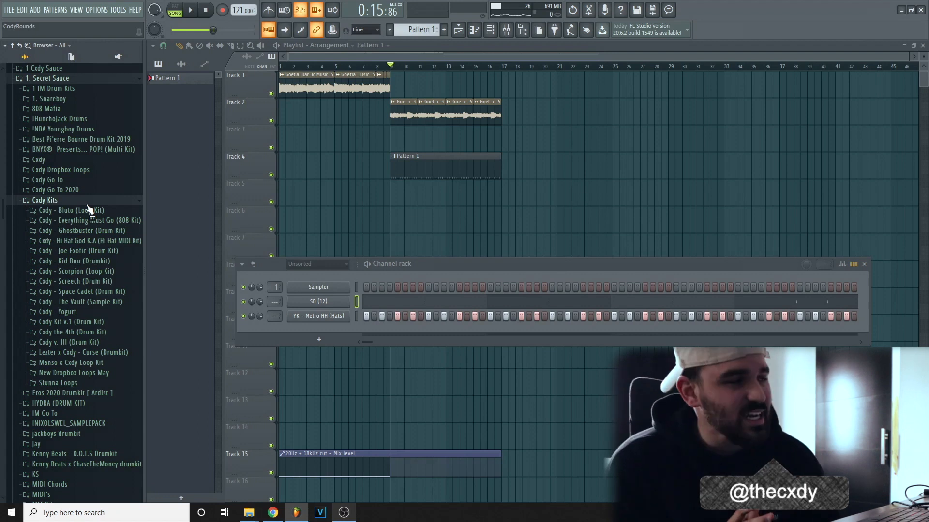
click(96, 241)
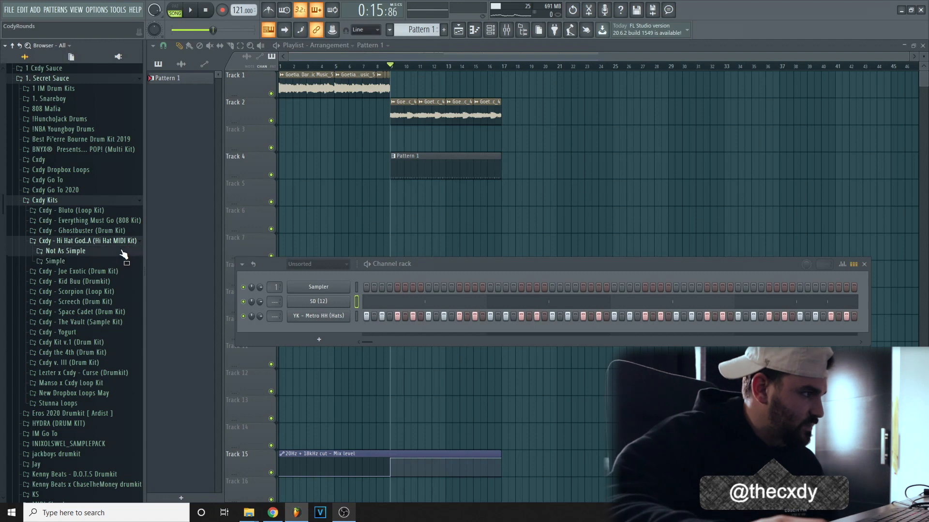
click(123, 252)
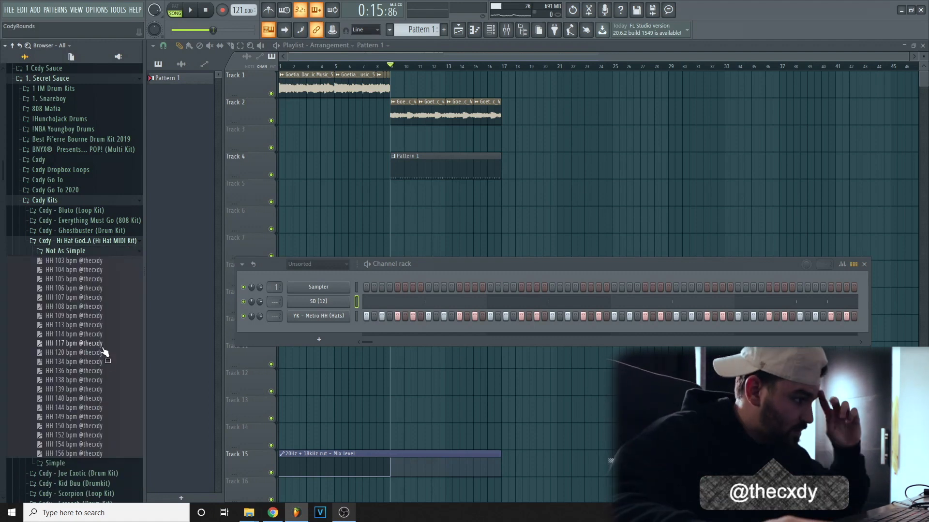
drag(103, 351, 326, 315)
key(space)
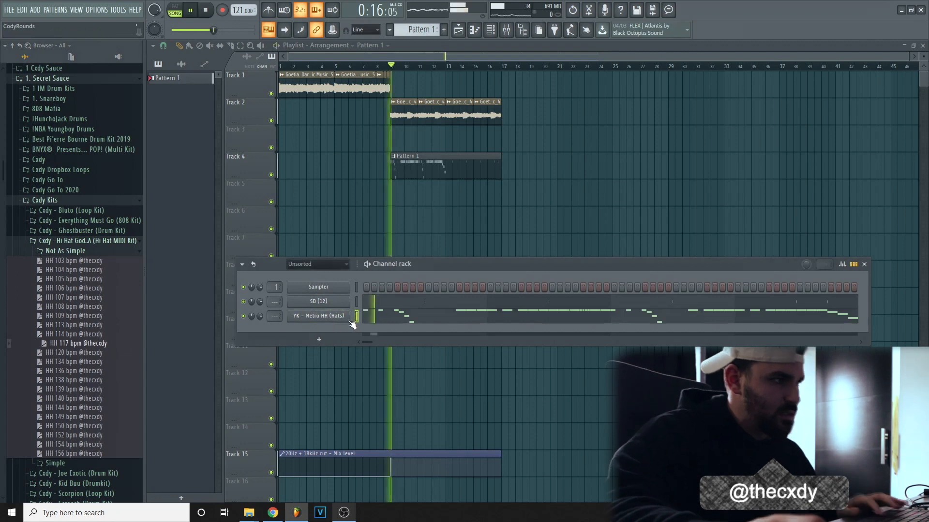
Duplicate the four-bar hi-hat pattern into bars 5 to 8 of its piano roll and listen to the notes during playback.
click(422, 310)
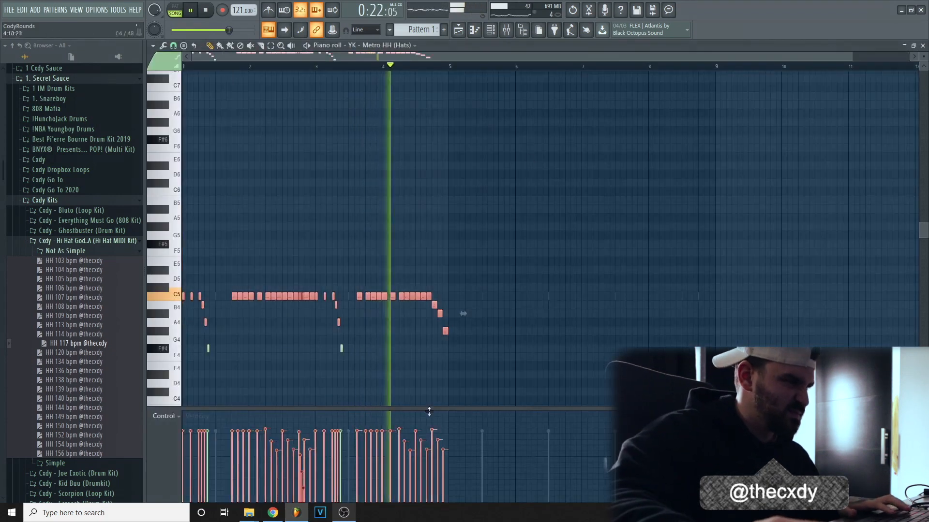
drag(587, 402, 5, 179)
key(ctrl+b)
key(ctrl+d)
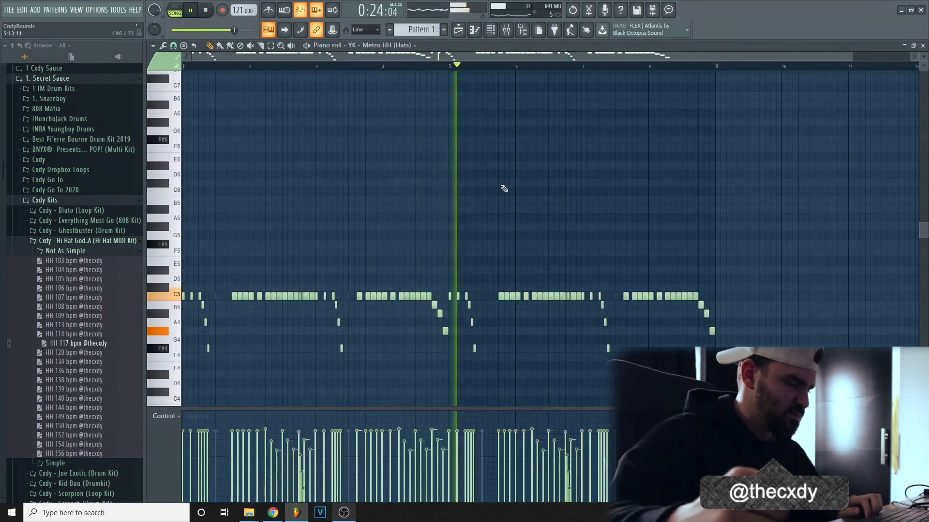
scroll(515, 308, up, 4)
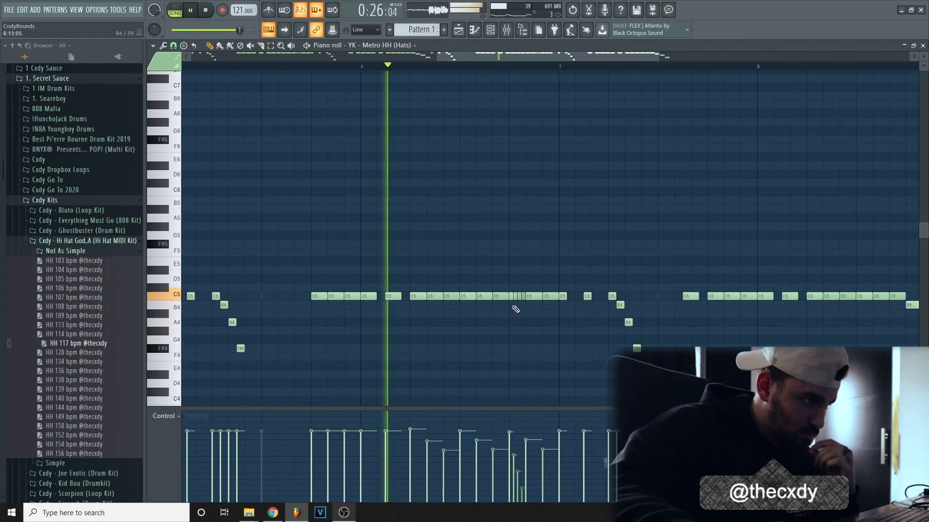
key(space)
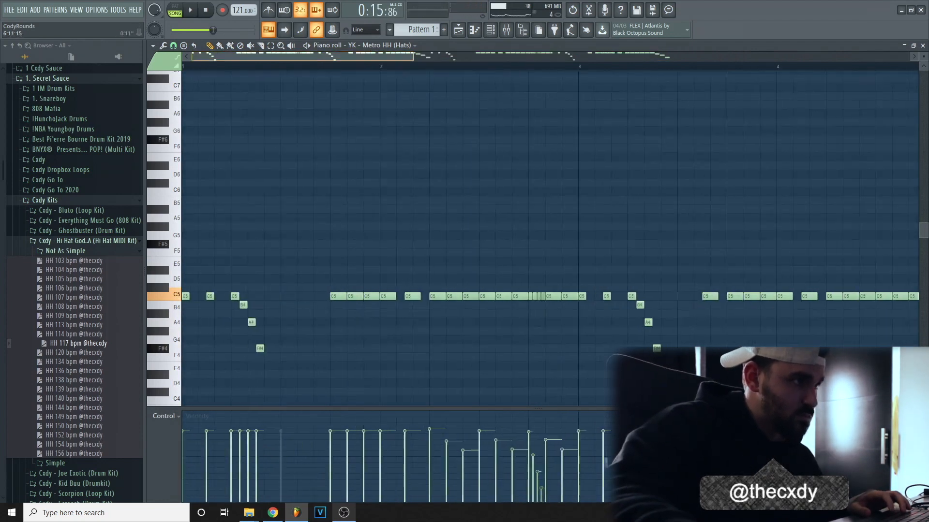
Delete the duplicated hi-hat notes from bars 5 to 8.
scroll(674, 349, down, 2)
scroll(544, 88, down, 4)
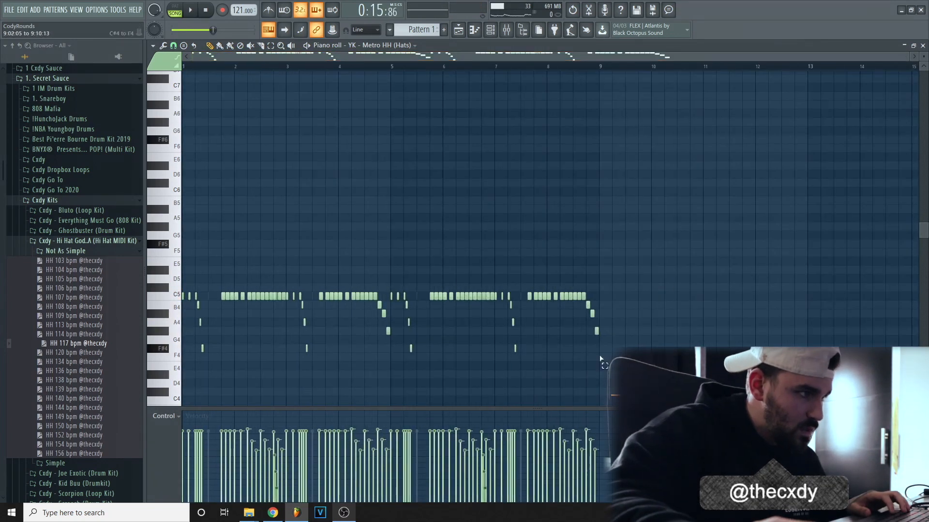
drag(629, 395, 393, 232)
key(Delete)
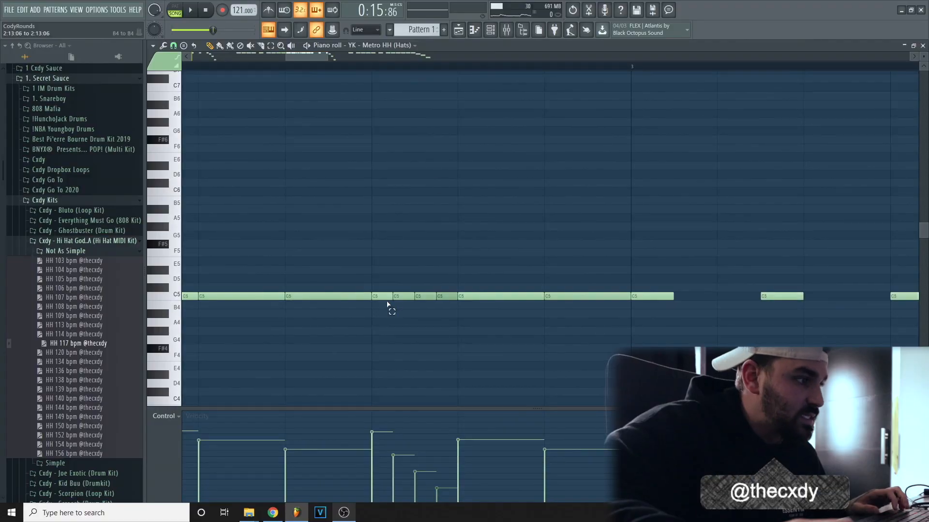
Give the four-note hi-hat roll near the end of bar 2 a gentler velocity fall, and duplicate bars 1 to 4 into bars 5 to 8.
key(ctrl+z)
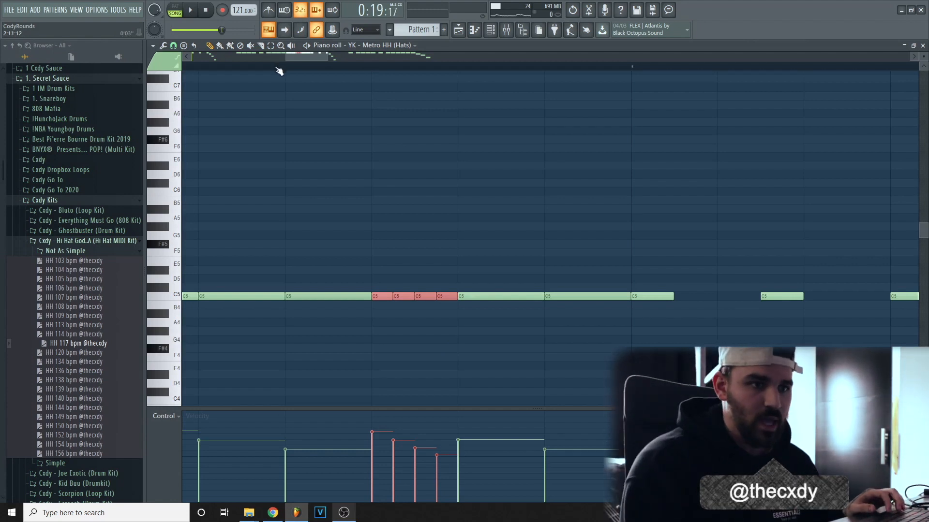
key(space)
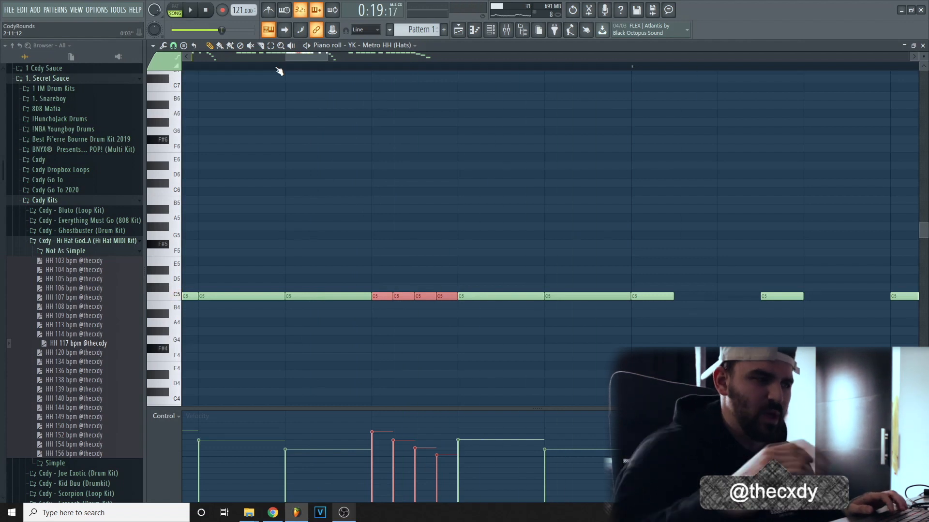
scroll(439, 56, down, 7)
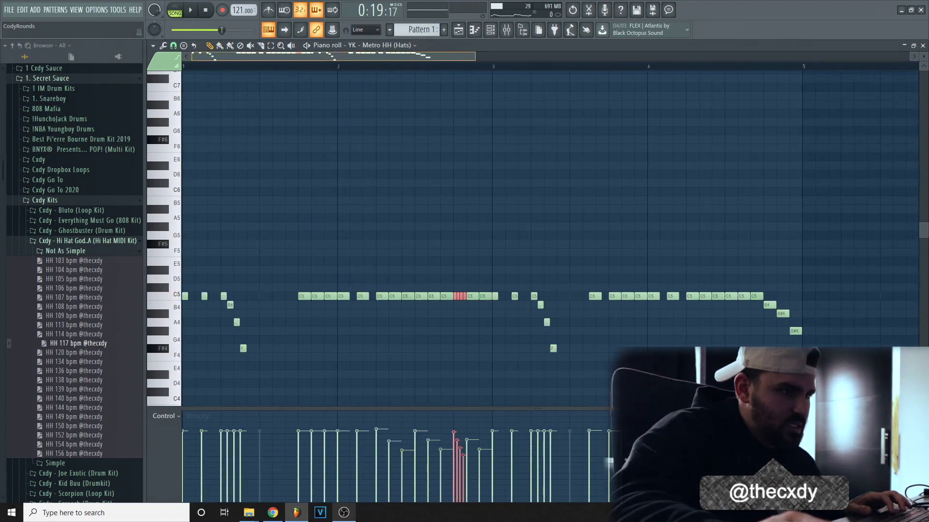
scroll(772, 73, up, 1)
drag(804, 69, 183, 68)
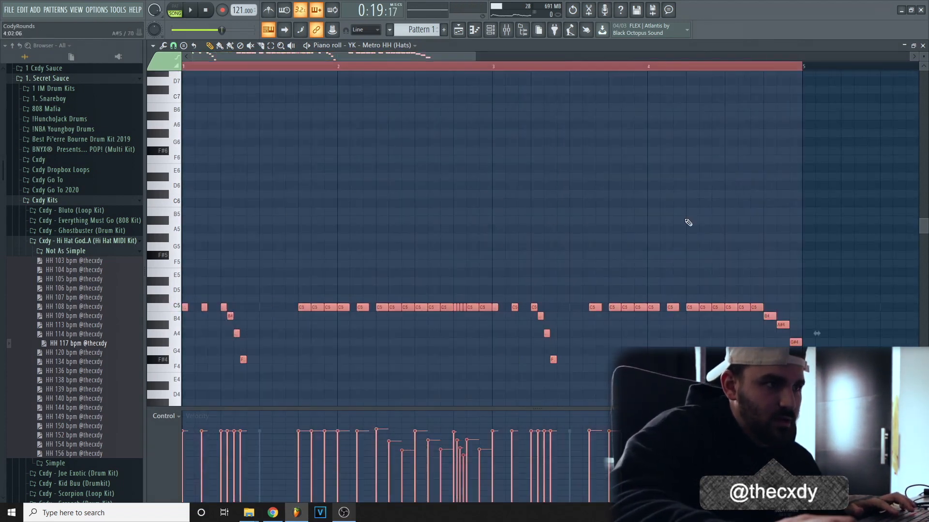
key(ctrl+b)
key(space)
click(922, 45)
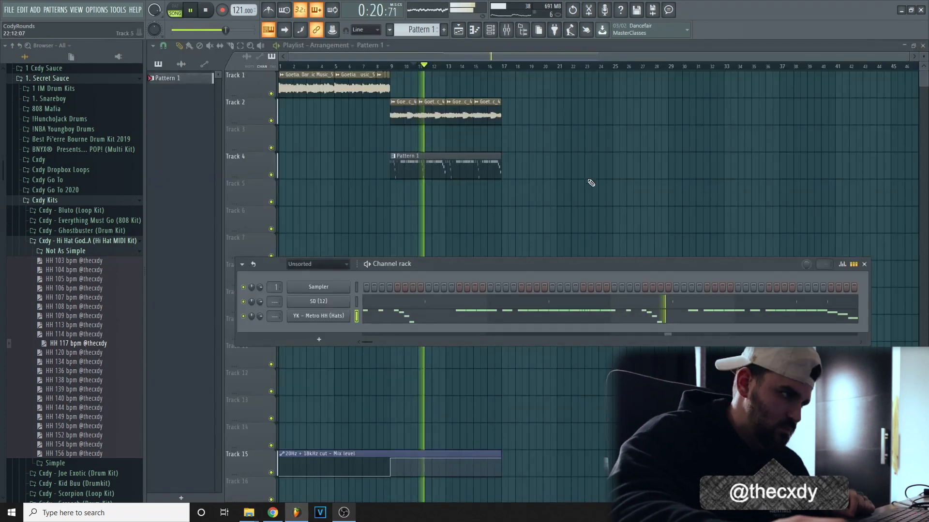
Add nm - berry kick from the Cxdy Go To 2020 Kicks folder as a new channel, with hits starting bars 1 and 3.
click(74, 251)
click(73, 190)
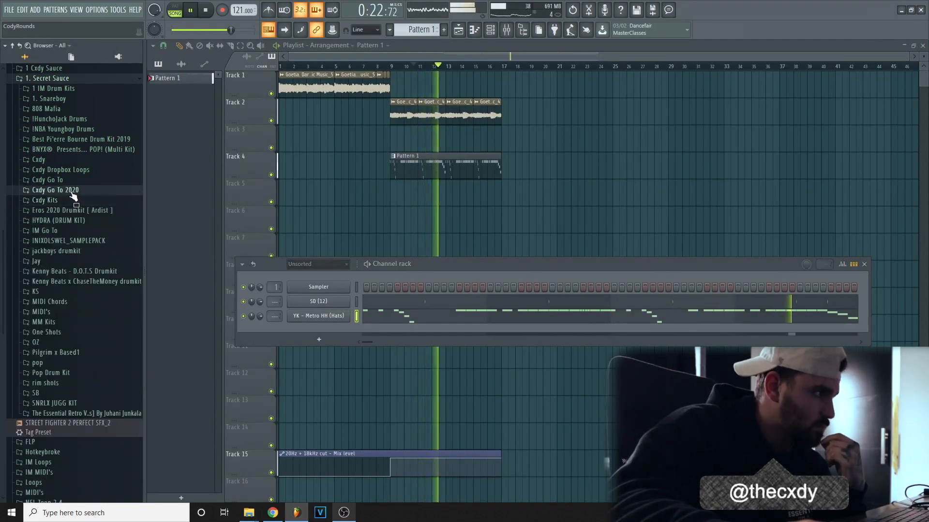
click(72, 201)
click(73, 200)
key(space)
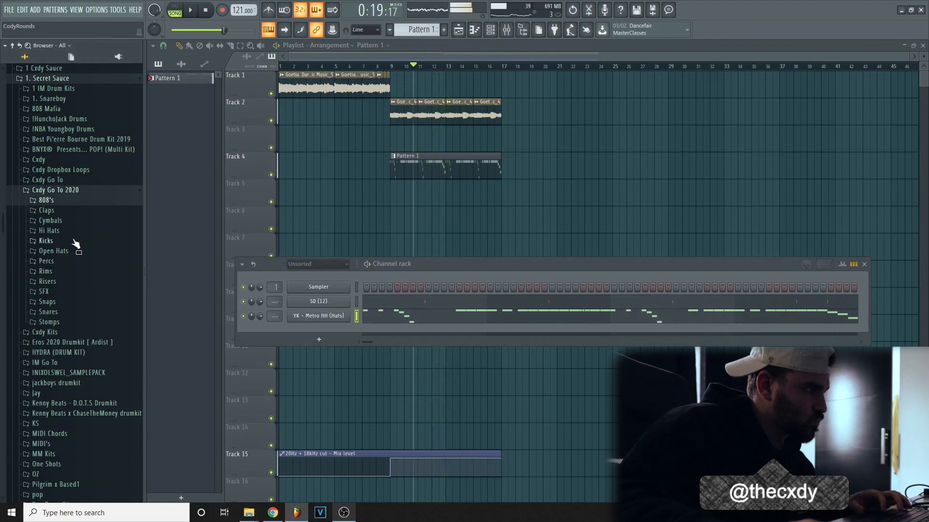
click(74, 240)
drag(68, 250, 366, 331)
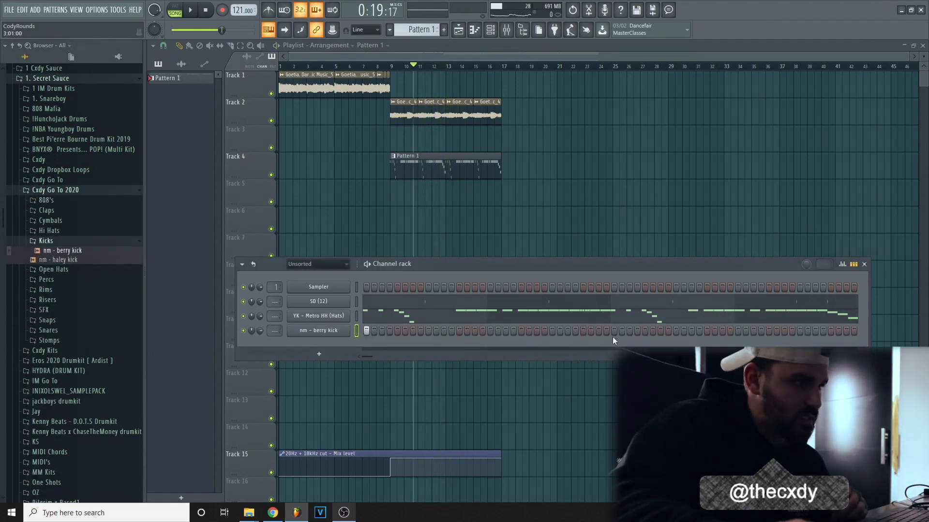
Repeat the kick hits at the start of bars 5 and 7 in the piano roll, lower all hits to B4 and play the section.
right_click(334, 331)
click(389, 326)
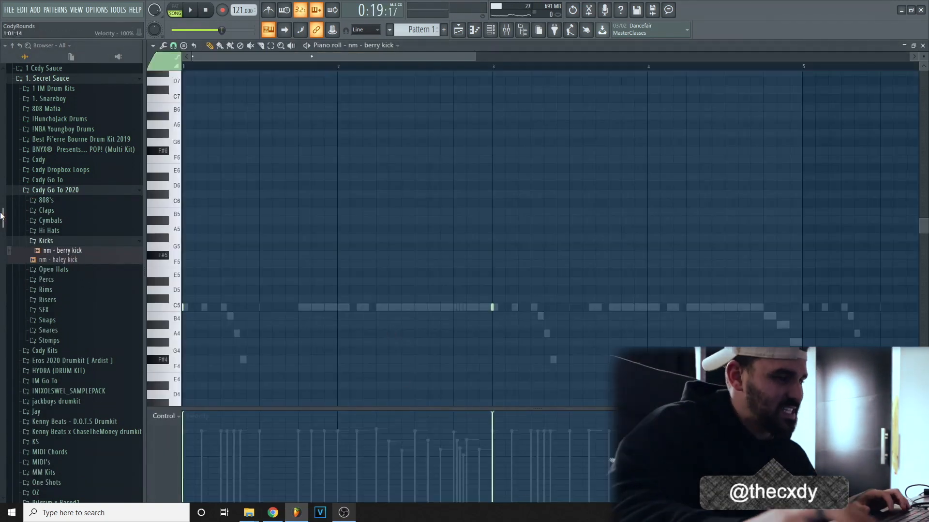
drag(806, 67, 39, 141)
key(ctrl+b)
scroll(721, 316, down, 2)
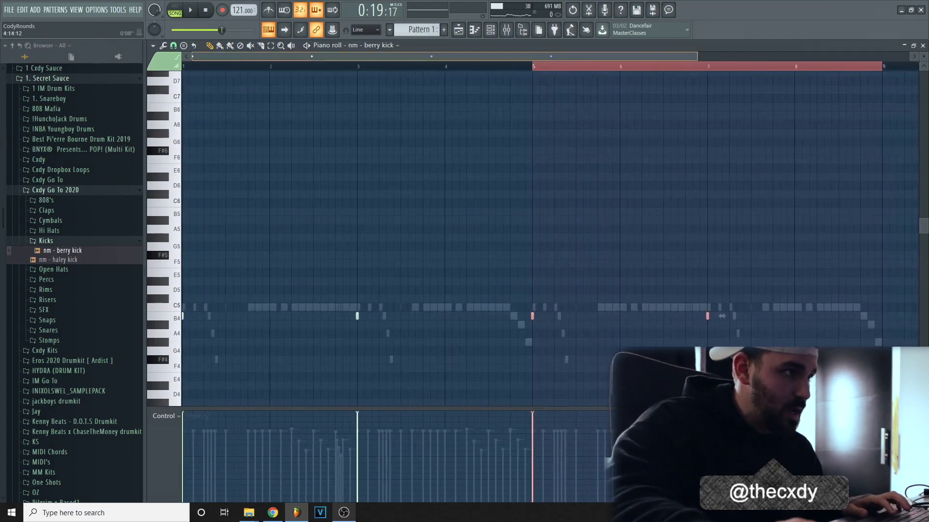
click(508, 67)
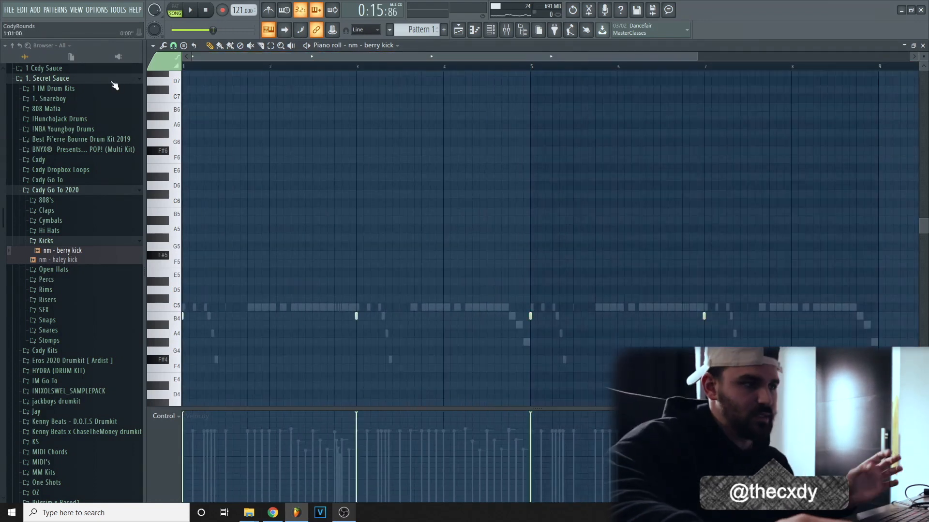
key(space)
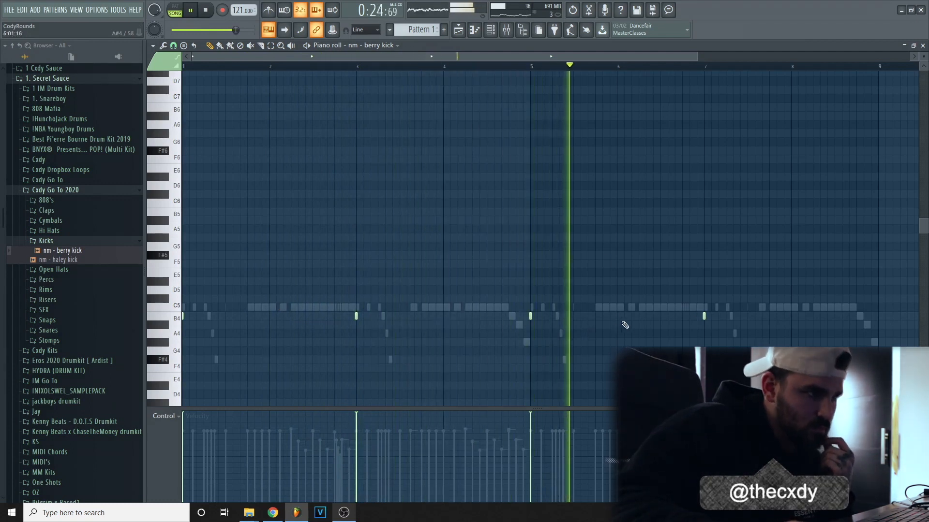
Add a kick hit on beat 2 of bar 6 and a run from beat 2 of bar 8: six B4 hits, then A4 and G4.
click(639, 316)
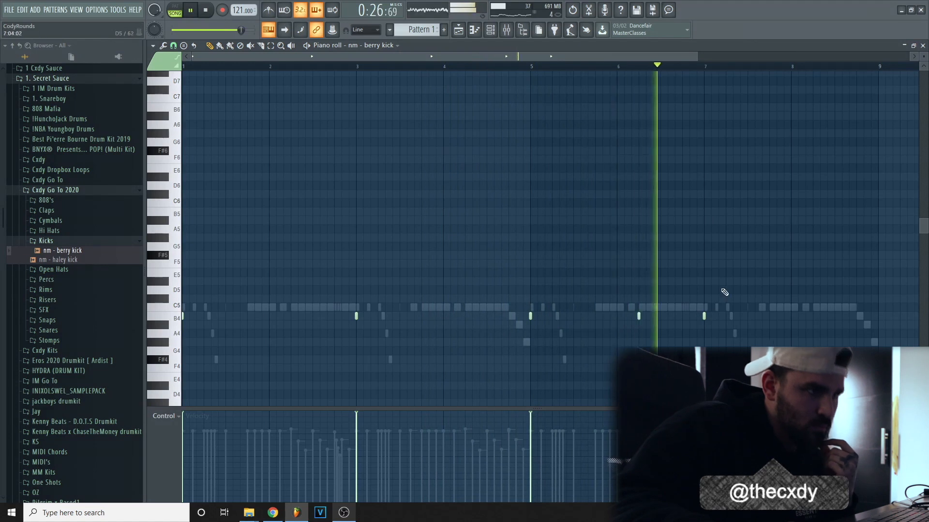
scroll(774, 127, down, 2)
scroll(769, 130, up, 3)
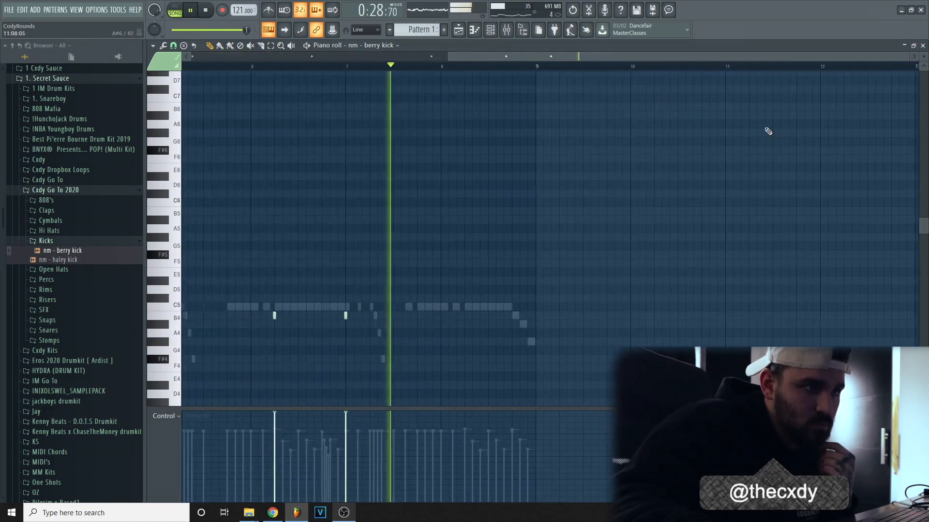
click(464, 316)
click(473, 318)
click(479, 316)
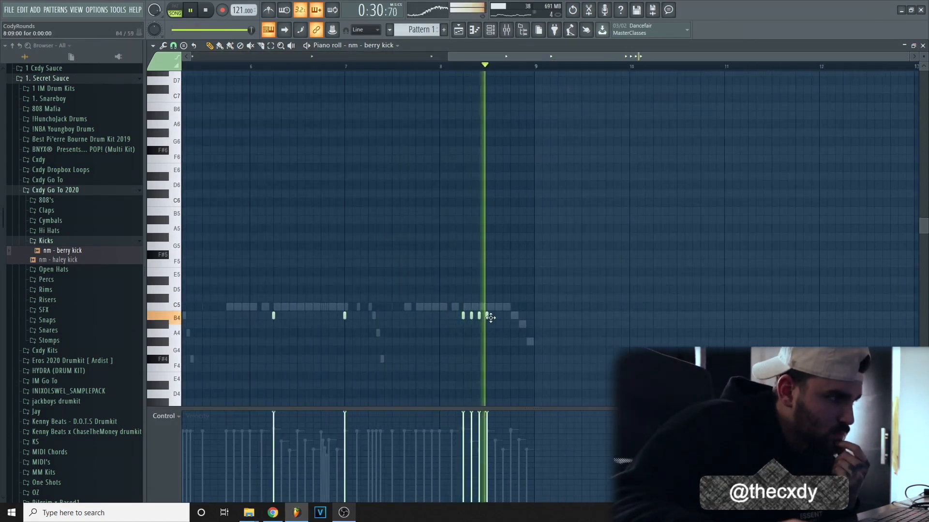
click(487, 316)
click(494, 316)
click(511, 316)
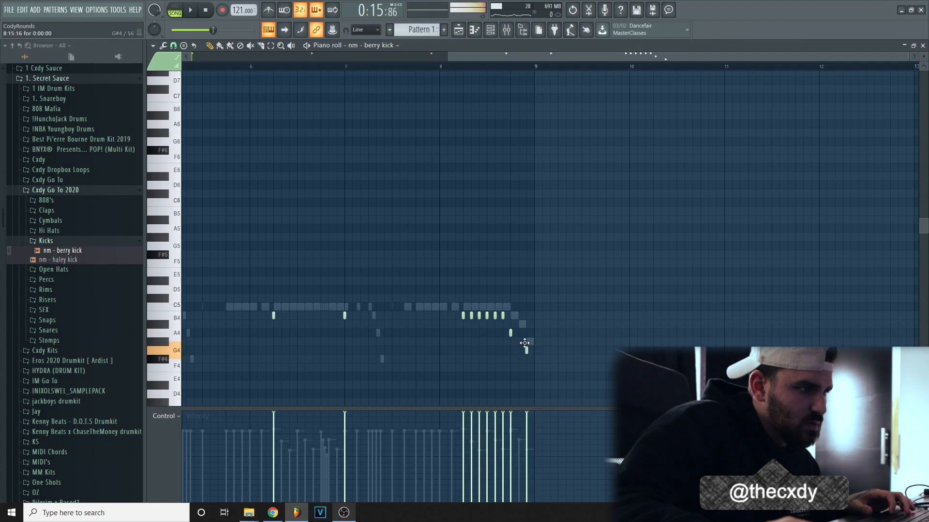
click(922, 45)
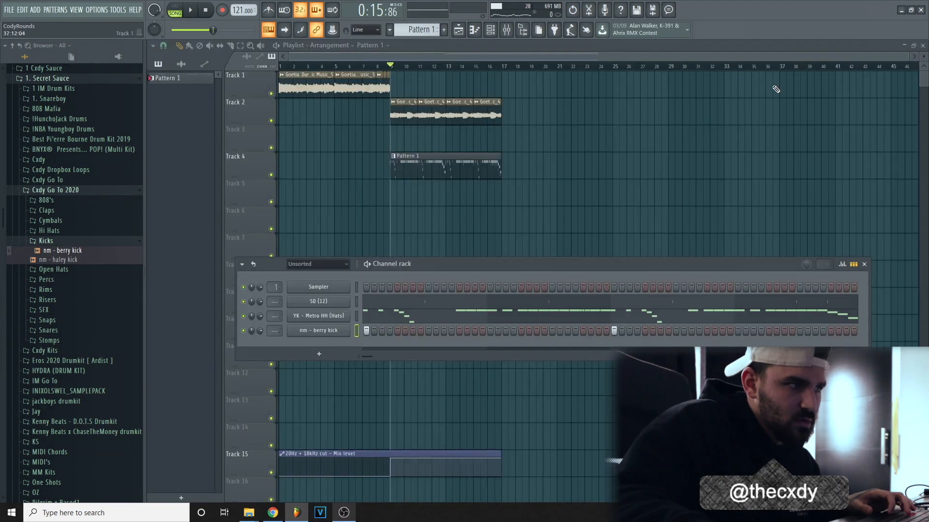
Bring up the SD (12) snare's volume envelope, and lengthen all its C5 notes to half a beat in the piano roll.
right_click(306, 334)
click(385, 393)
click(339, 303)
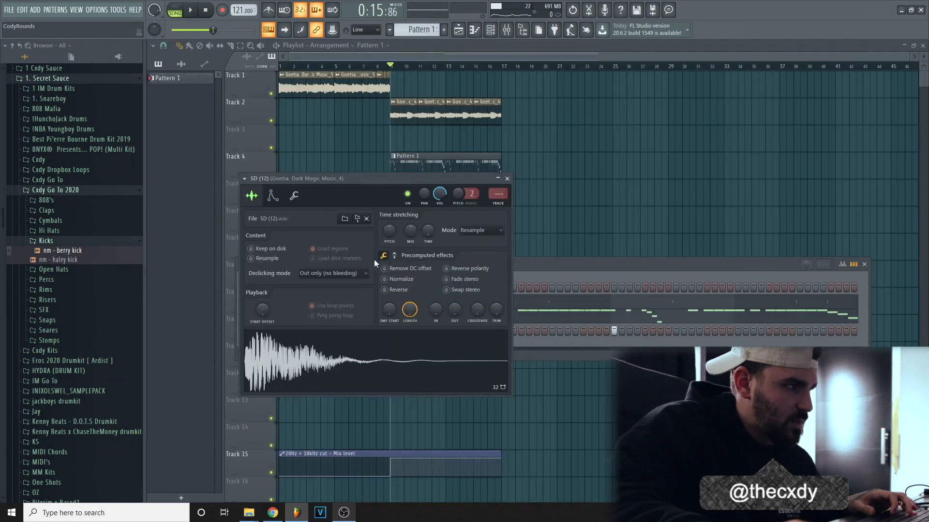
click(282, 194)
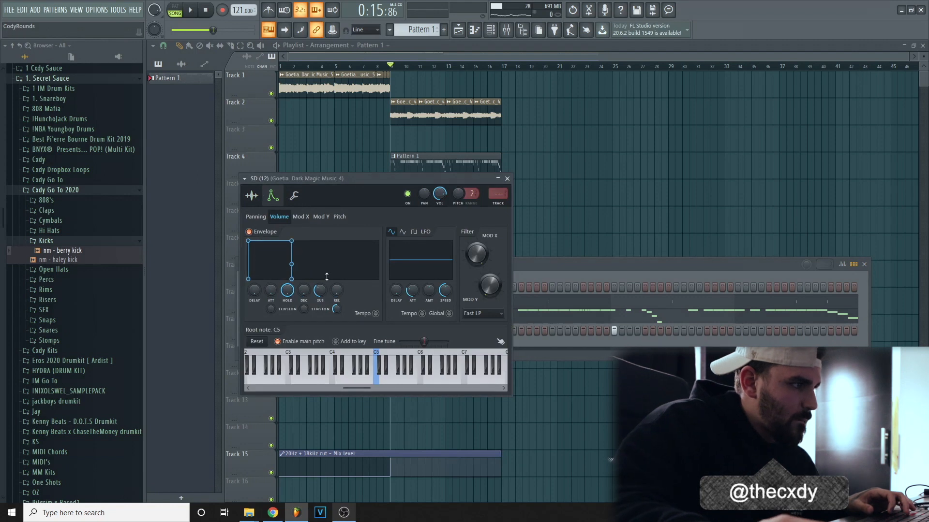
click(555, 309)
key(space)
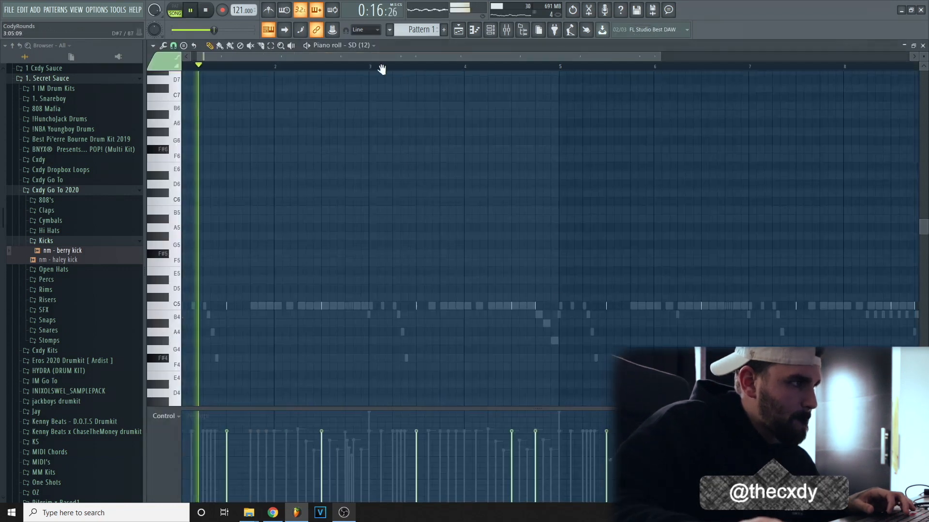
click(173, 45)
click(189, 178)
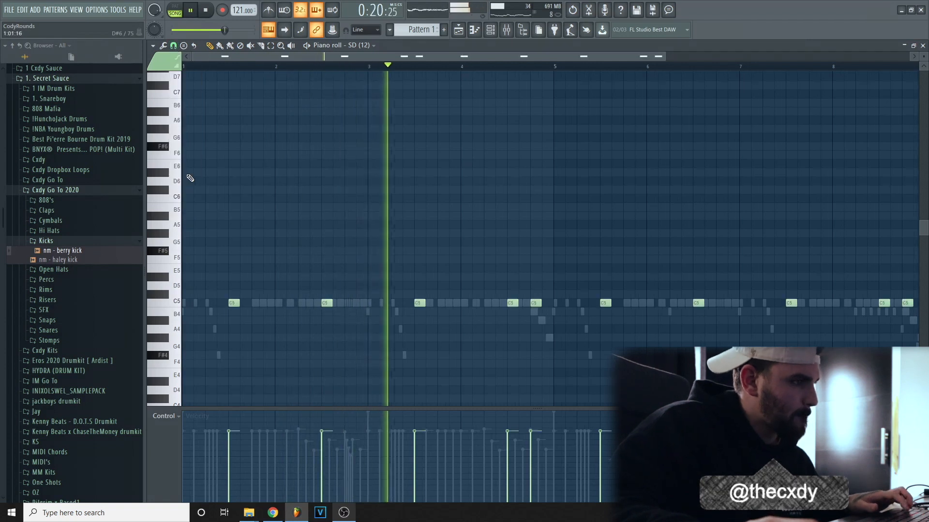
Refine the snare piano roll's snap to 1/4 step while the section plays.
click(174, 46)
click(196, 156)
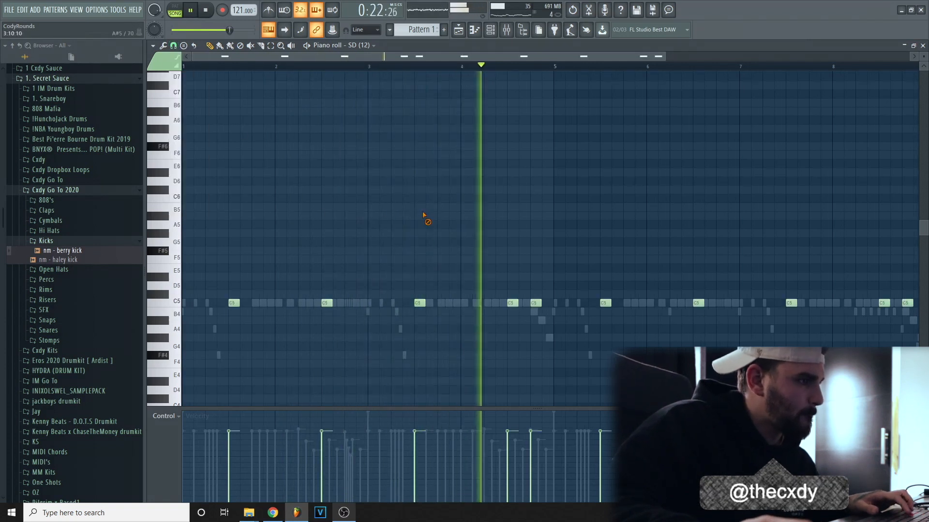
click(173, 45)
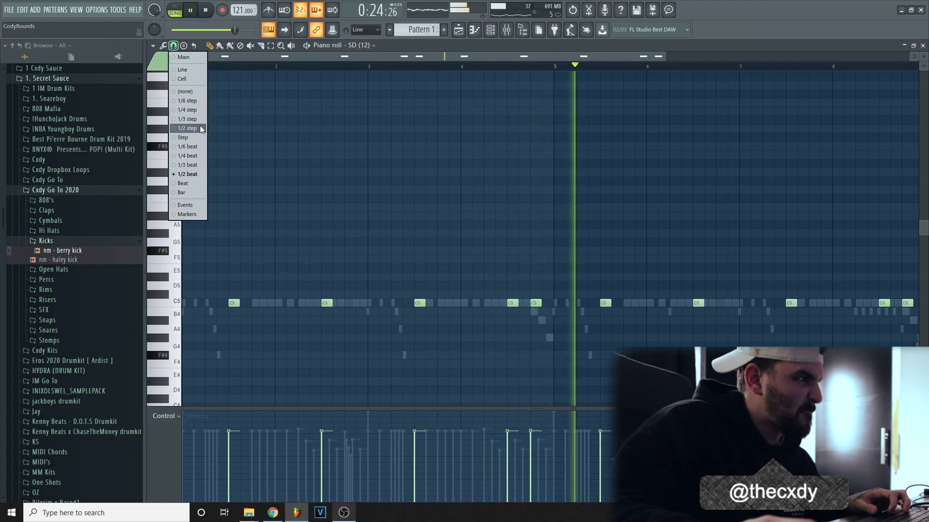
click(199, 128)
click(173, 45)
click(191, 110)
key(space)
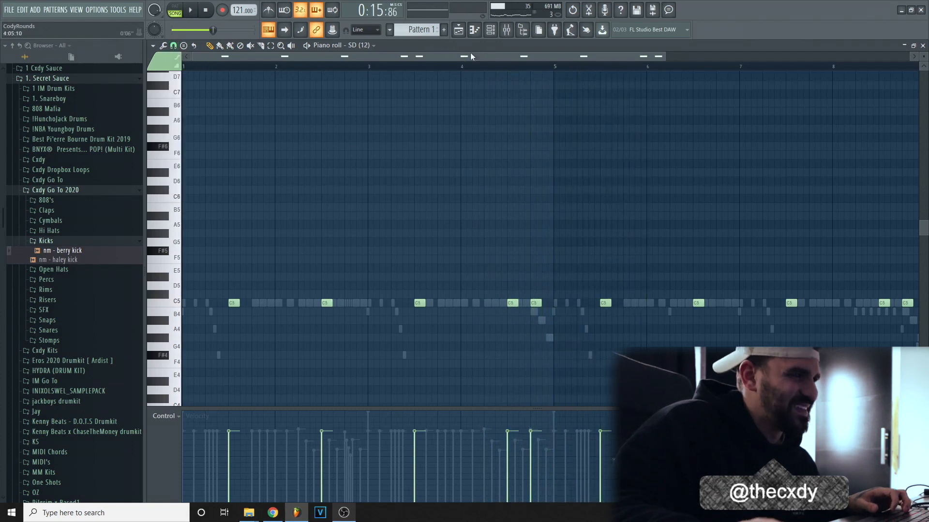
With snap at 1/3 step, place three short, evenly spaced A4 snare hits from beat 2 of bar 7 up to the main snare.
scroll(354, 57, up, 2)
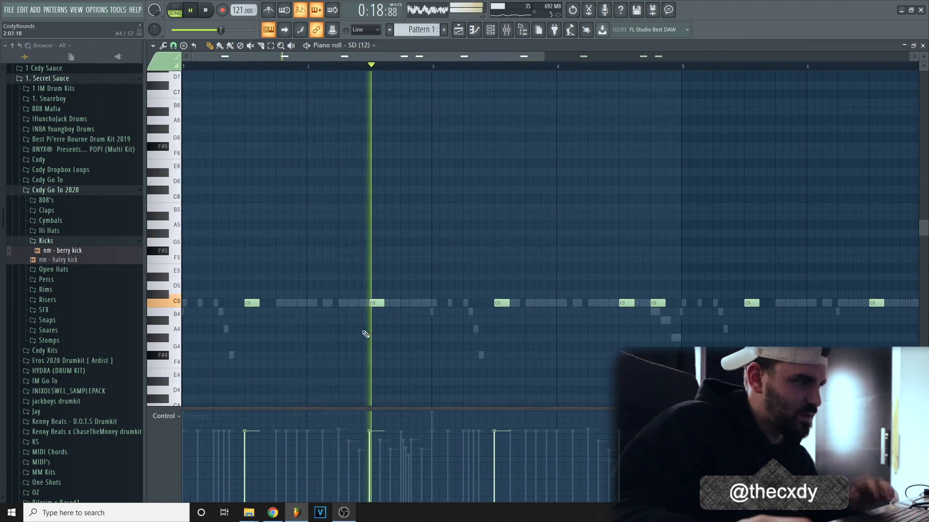
drag(543, 57, 775, 57)
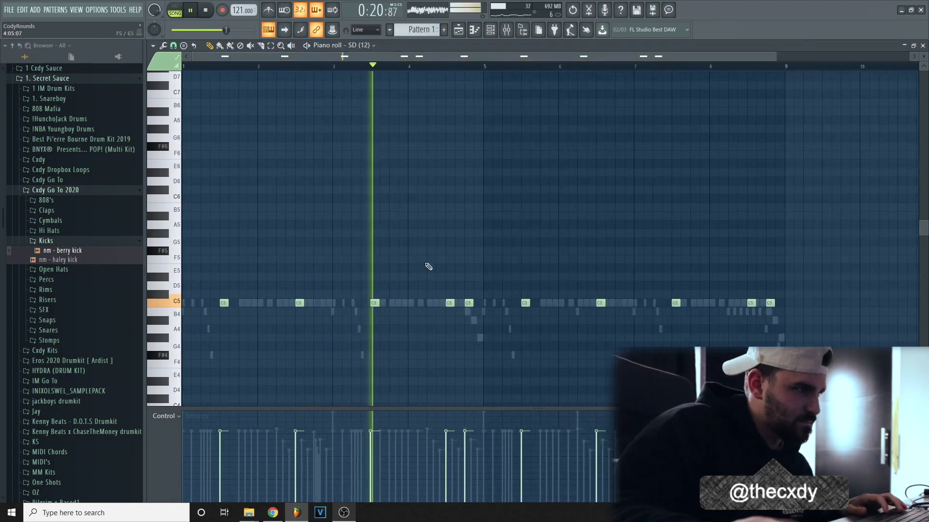
drag(546, 57, 583, 64)
key(space)
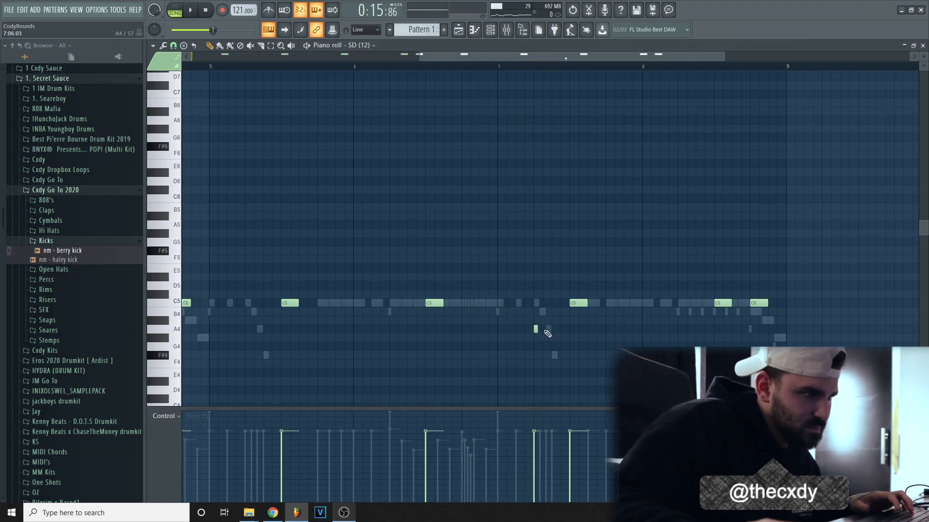
drag(570, 68, 569, 145)
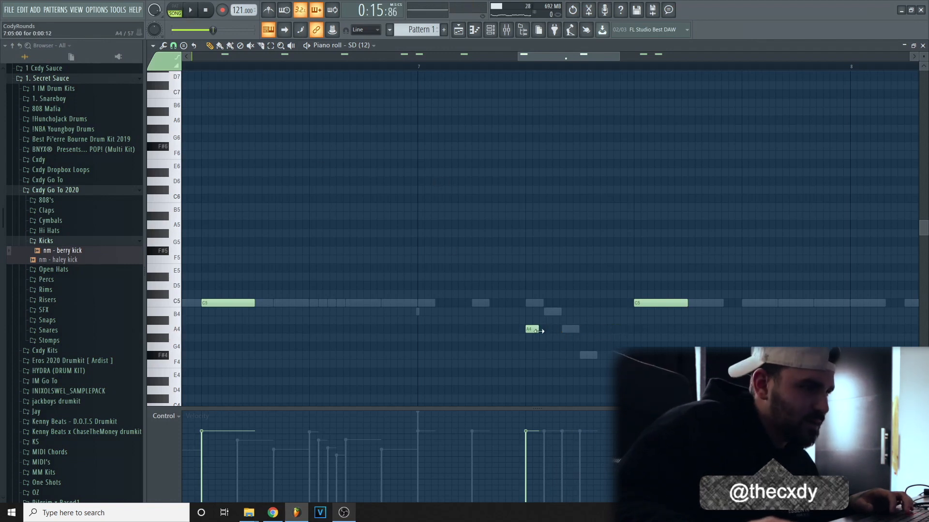
click(173, 47)
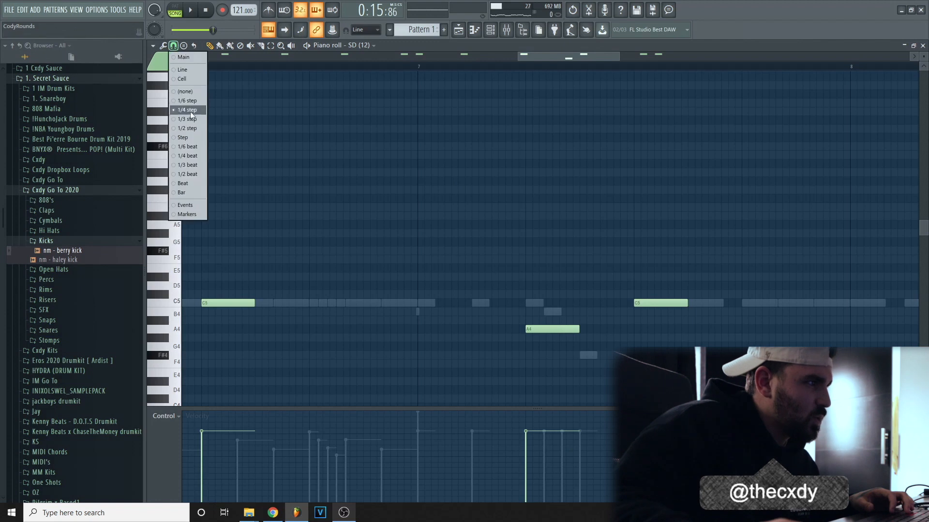
click(189, 119)
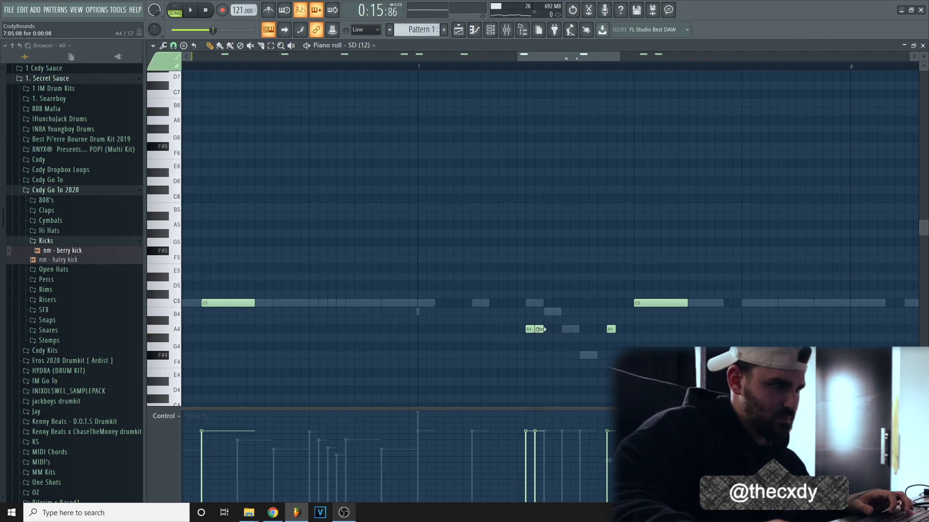
drag(590, 57, 649, 63)
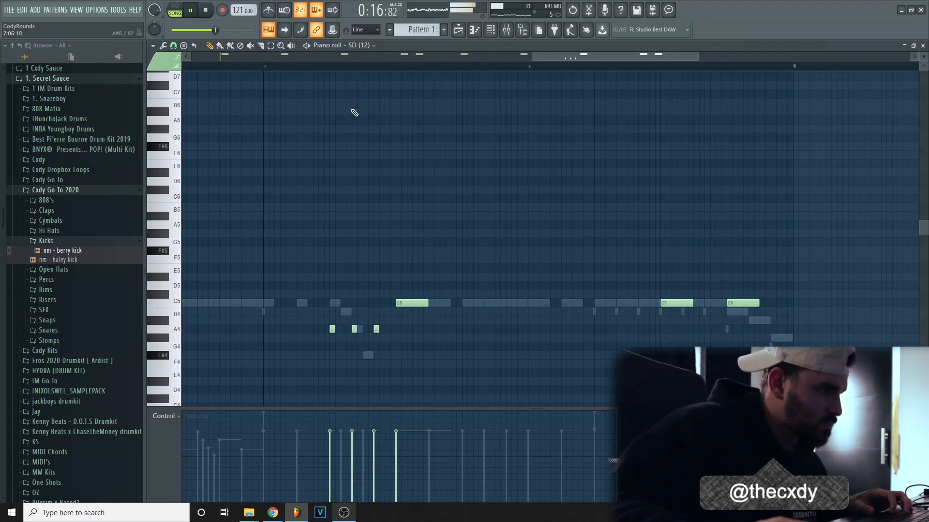
Extend the three A4 snare hits into a six-hit roll from the start of bar 7 by duplicating them.
drag(204, 62, 186, 64)
drag(323, 349, 435, 294)
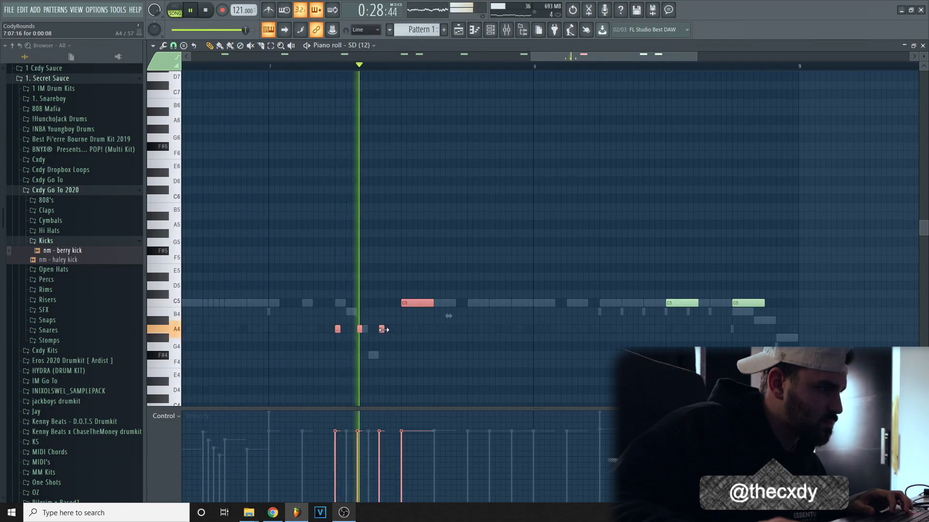
key(space)
key(space)
ctrl+click(369, 271)
key(space)
scroll(663, 333, left, 3)
scroll(677, 338, down, 2)
drag(710, 352, 708, 351)
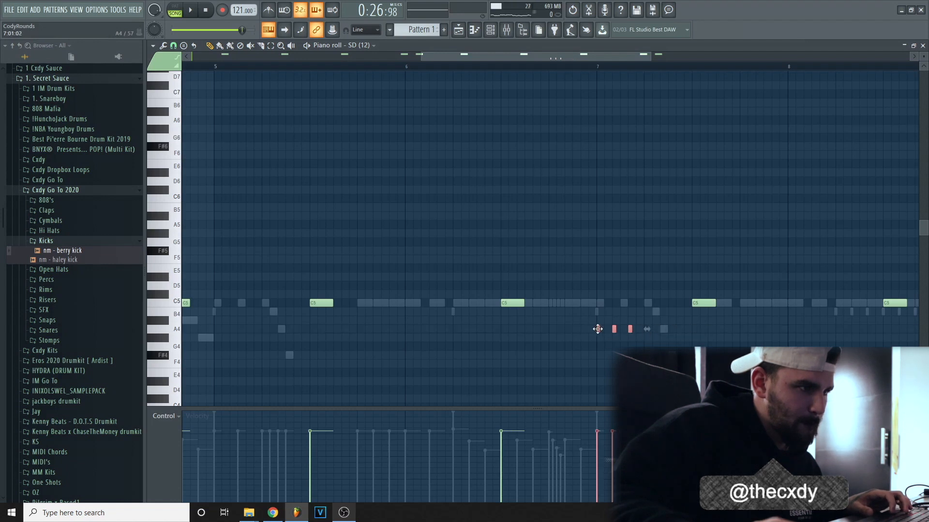
drag(646, 330, 578, 310)
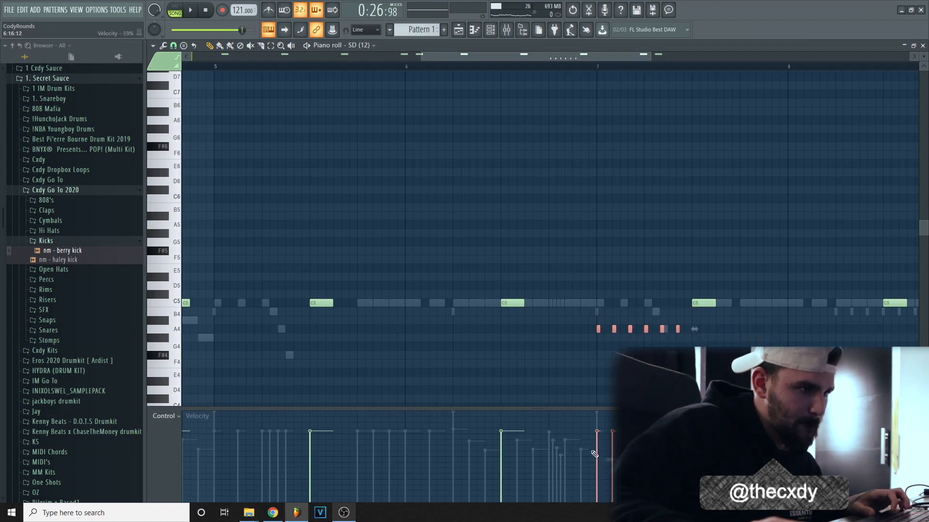
Shape the velocities of the six-hit A4 roll into a rising ramp and play it back with snap at 1/3 step.
key(space)
key(space)
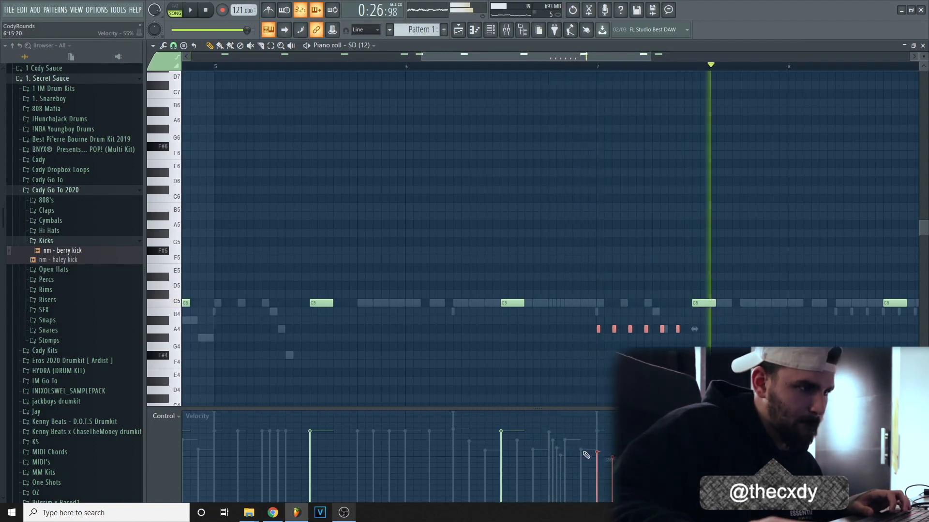
click(173, 45)
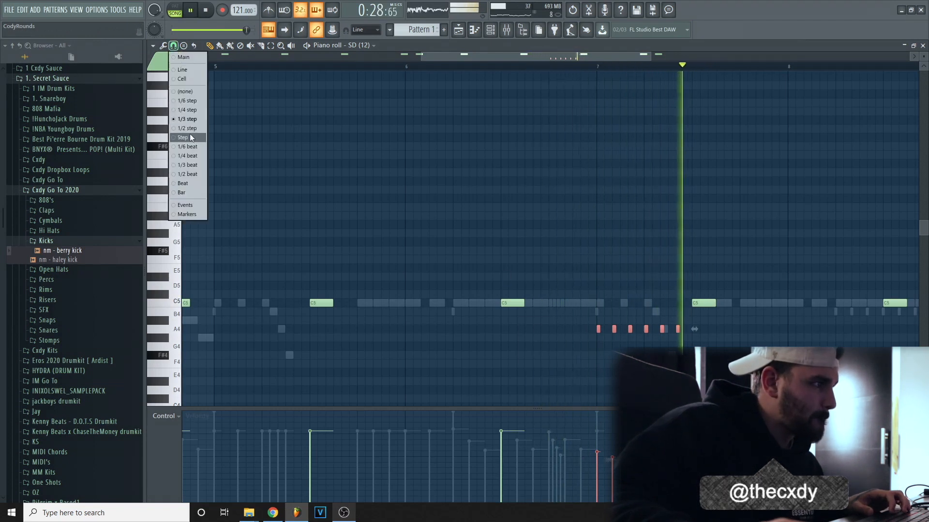
click(194, 119)
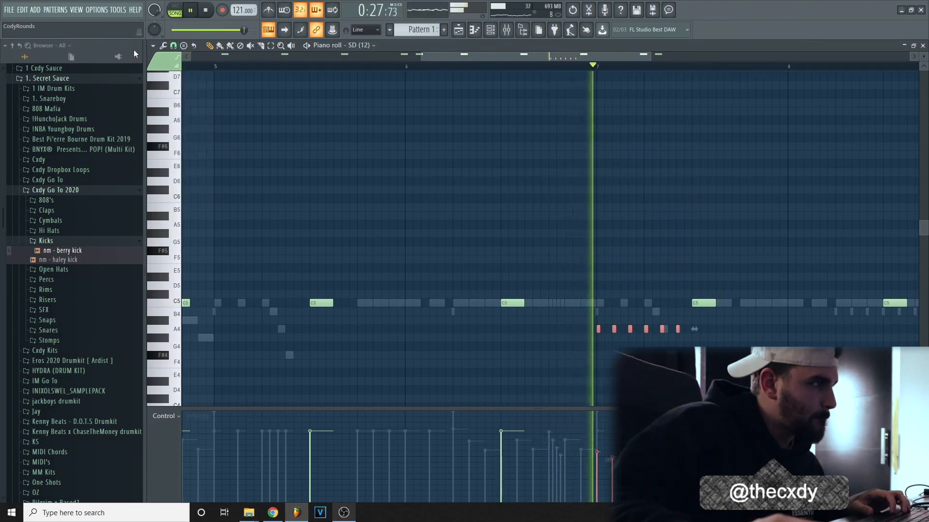
click(173, 45)
click(195, 120)
key(space)
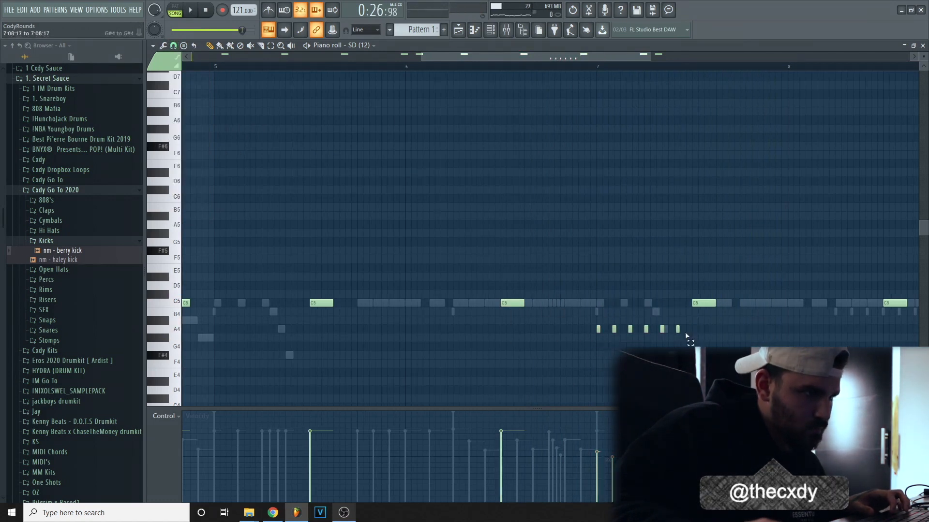
Shorten the six A4 snare hits to 1/4 step each and drop the first hit's velocity well below the others.
drag(686, 335, 599, 329)
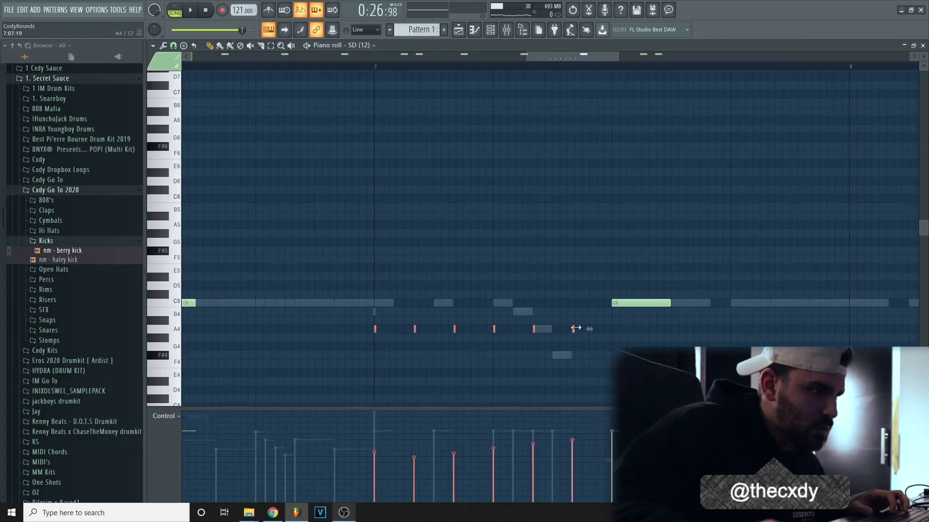
key(space)
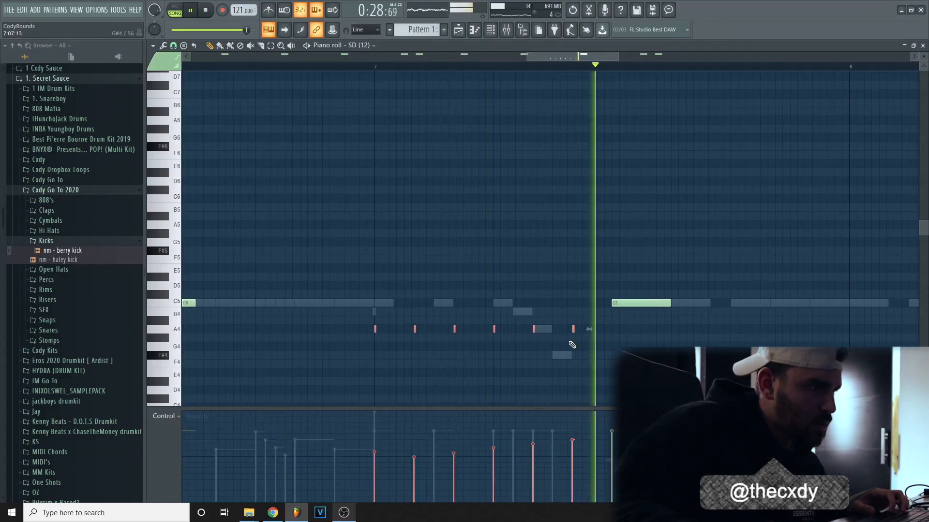
key(space)
scroll(548, 66, up, 2)
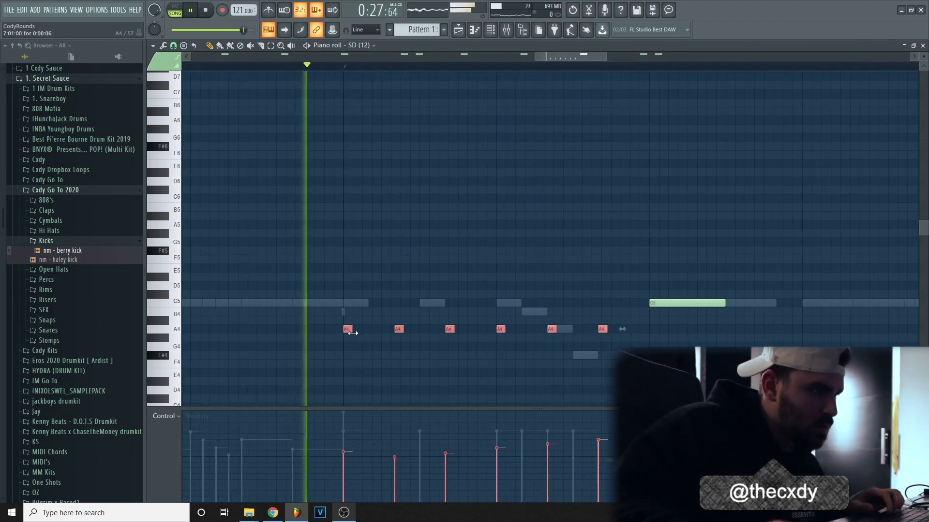
key(space)
key(space)
click(343, 482)
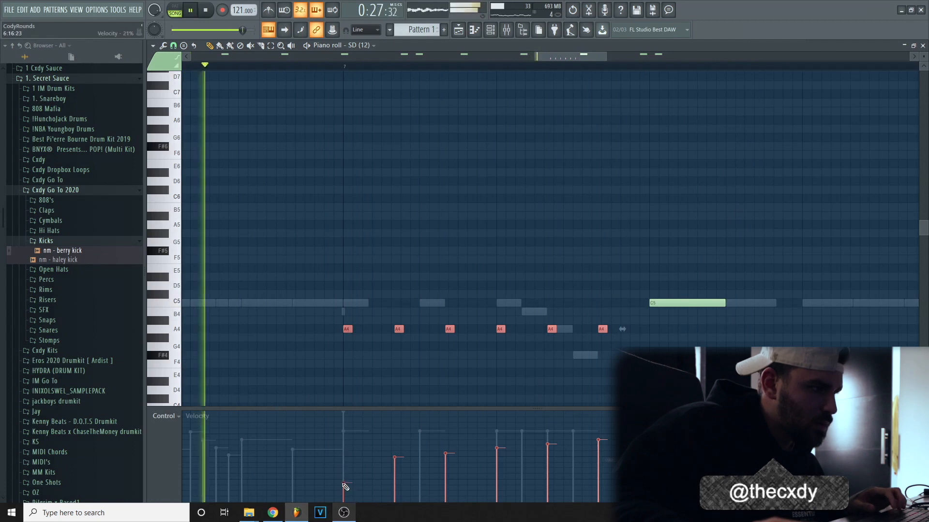
key(space)
key(space)
Try two extra A4 snare hits at 1/4-step snap between the first two roll hits, play them back, and delete both.
drag(380, 330, 364, 329)
drag(384, 330, 376, 329)
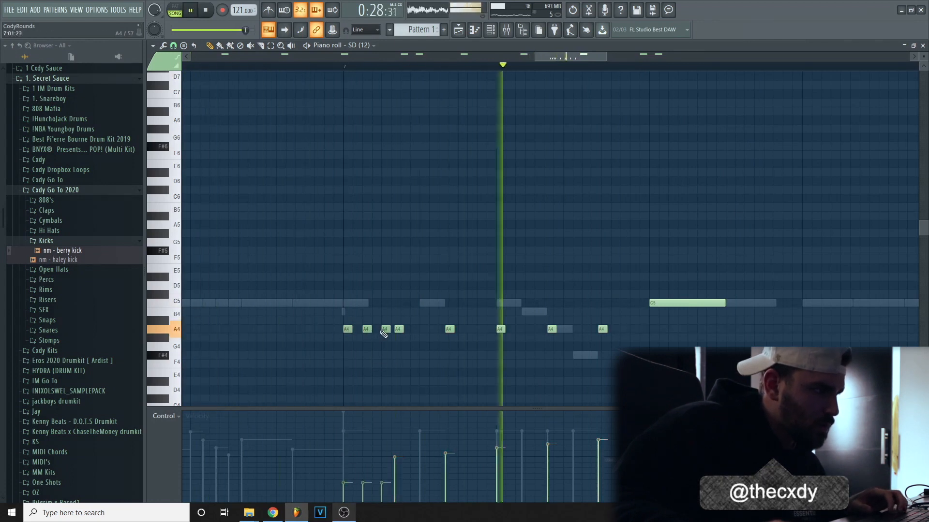
key(space)
key(space)
key(space)
key(space)
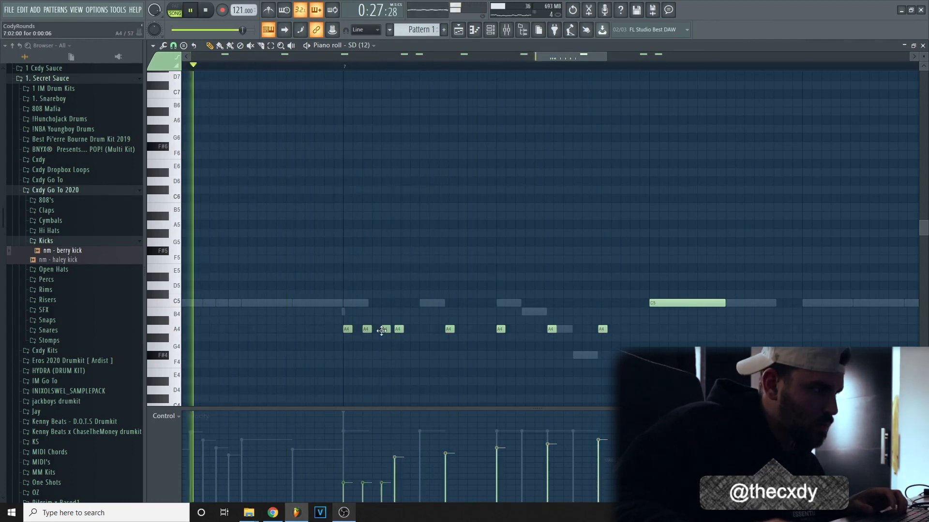
key(space)
right_click(385, 329)
right_click(366, 330)
Set the snap to 1/3 step and add one quiet A4 snare hit midway between the roll's first two hits.
click(173, 45)
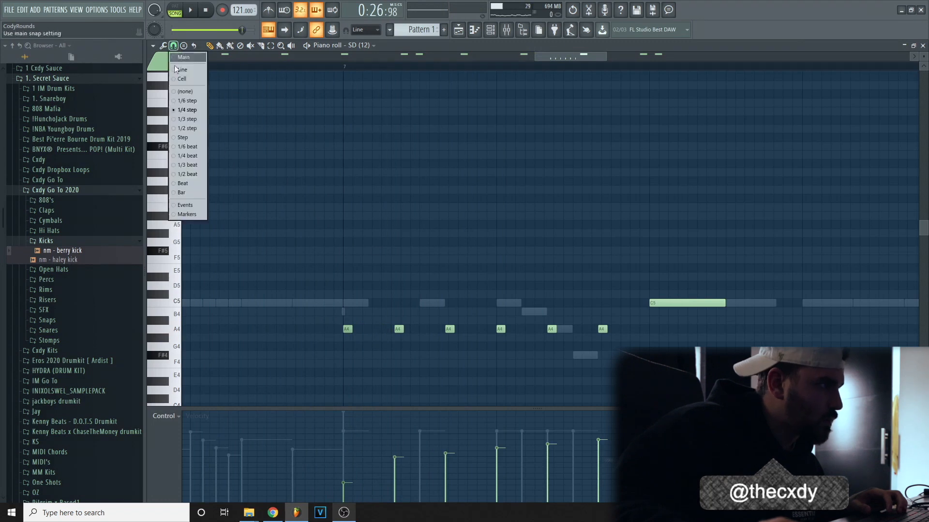
click(189, 120)
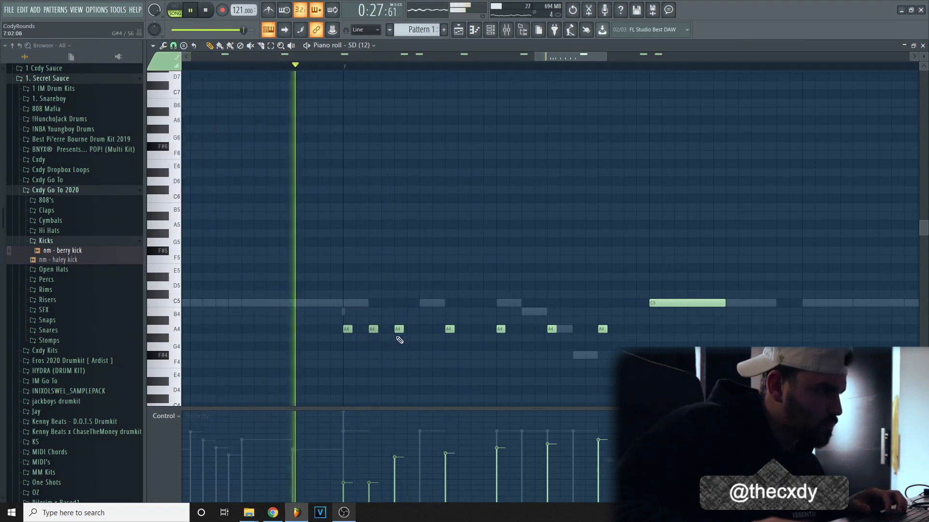
scroll(489, 77, down, 5)
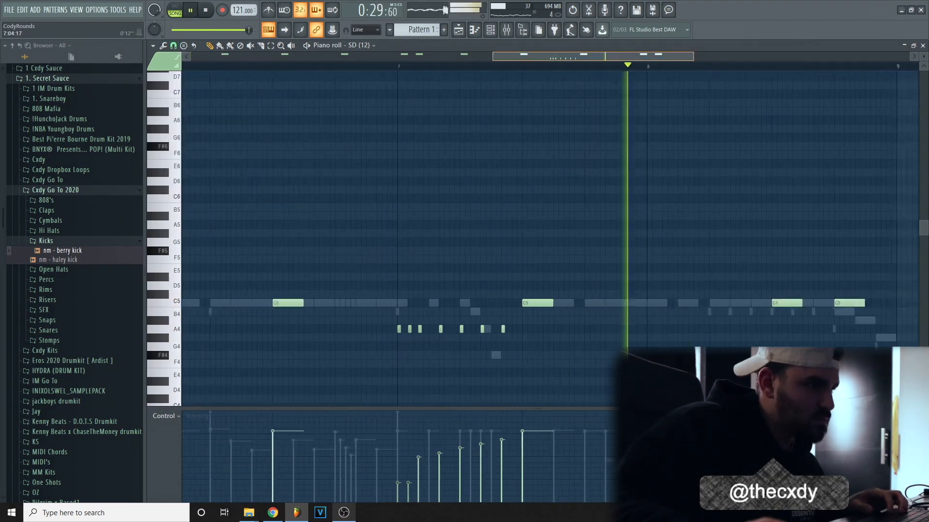
Copy the seven-hit A4 snare roll from bar 7 to beat 2 of bar 8 and move the original roll to the start of bar 2.
key(space)
drag(514, 341, 389, 317)
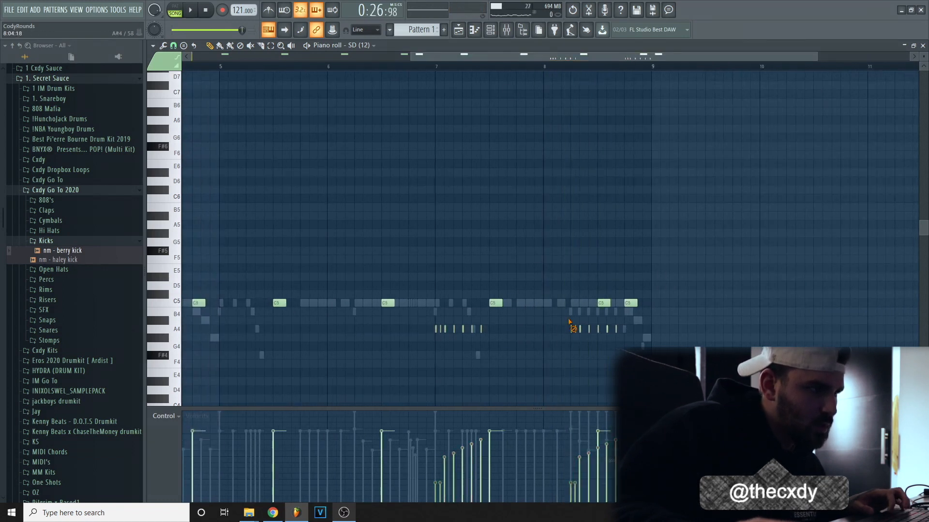
scroll(437, 63, down, 3)
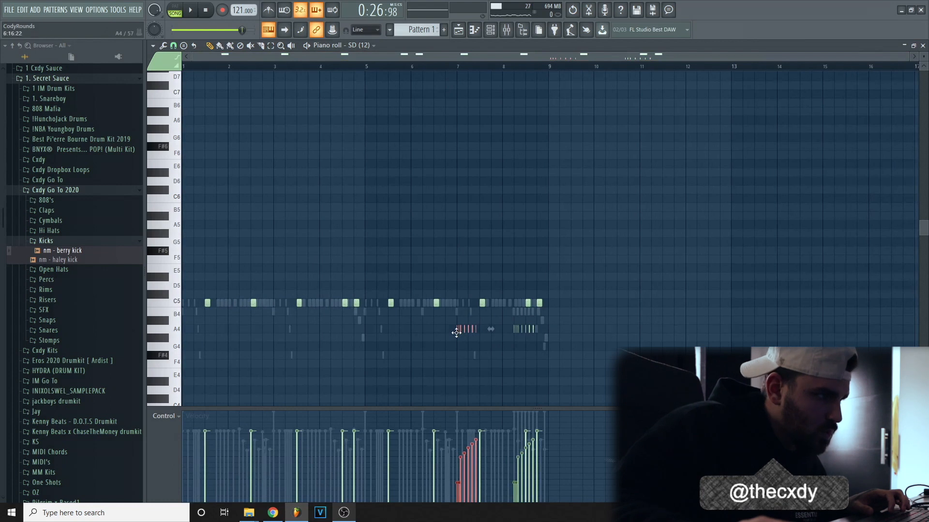
drag(456, 332, 257, 330)
key(space)
scroll(287, 78, up, 3)
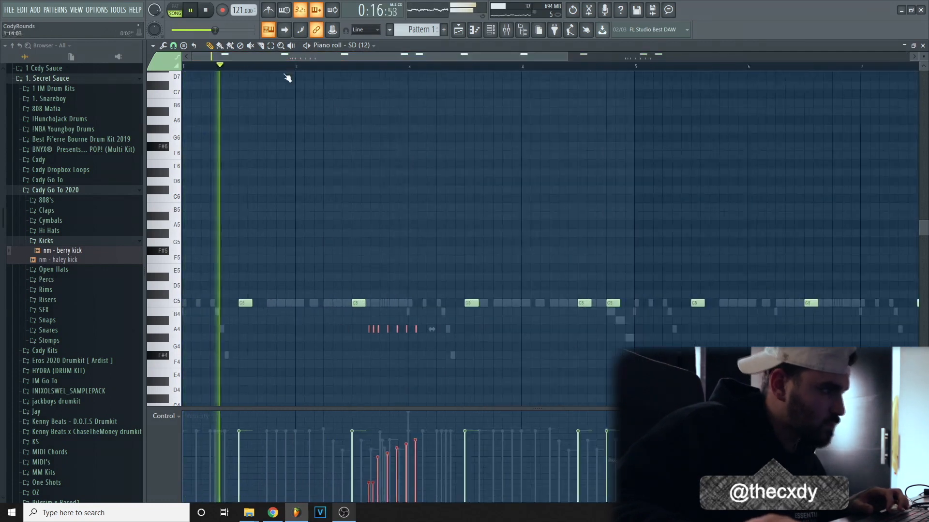
scroll(287, 78, up, 1)
drag(369, 330, 298, 329)
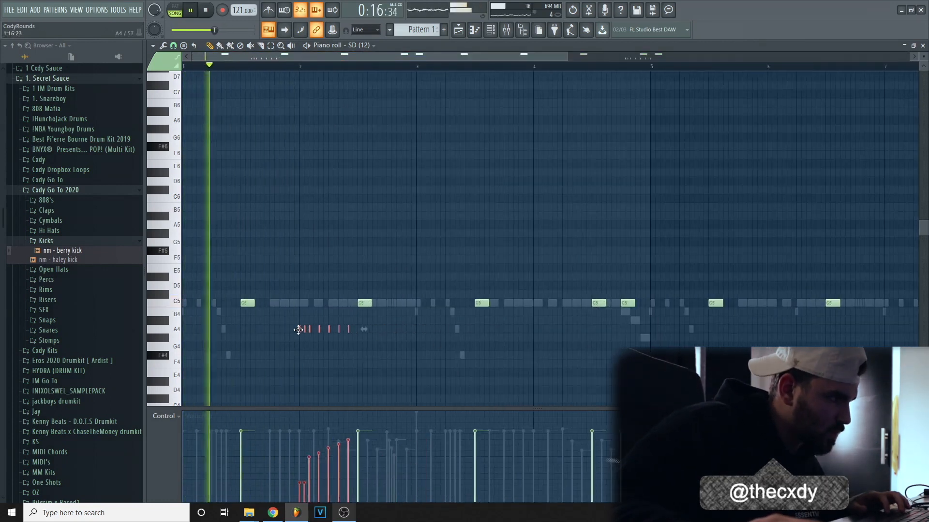
Delete the extra second hit of the bar 2 A4 roll and raise the first hit's velocity to just below the following hit's.
ctrl+click(307, 299)
drag(302, 483, 299, 458)
right_click(305, 329)
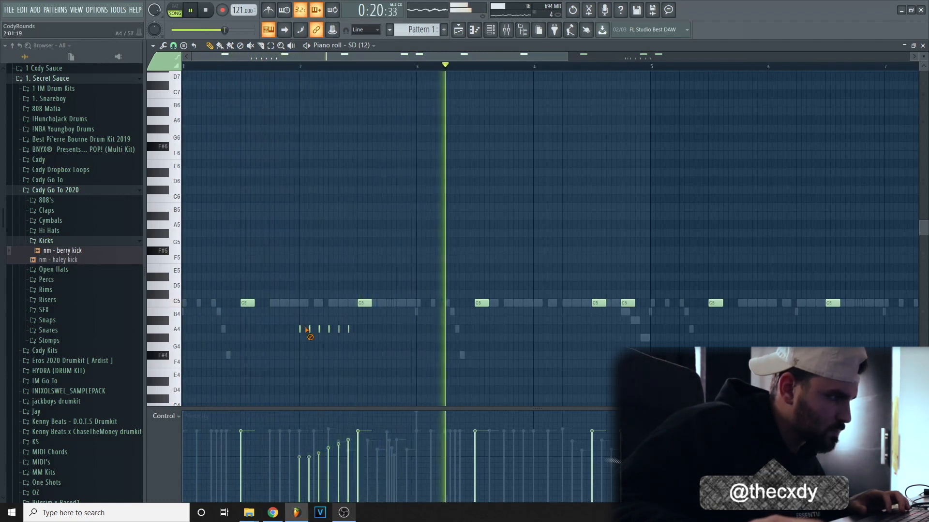
drag(271, 307, 370, 342)
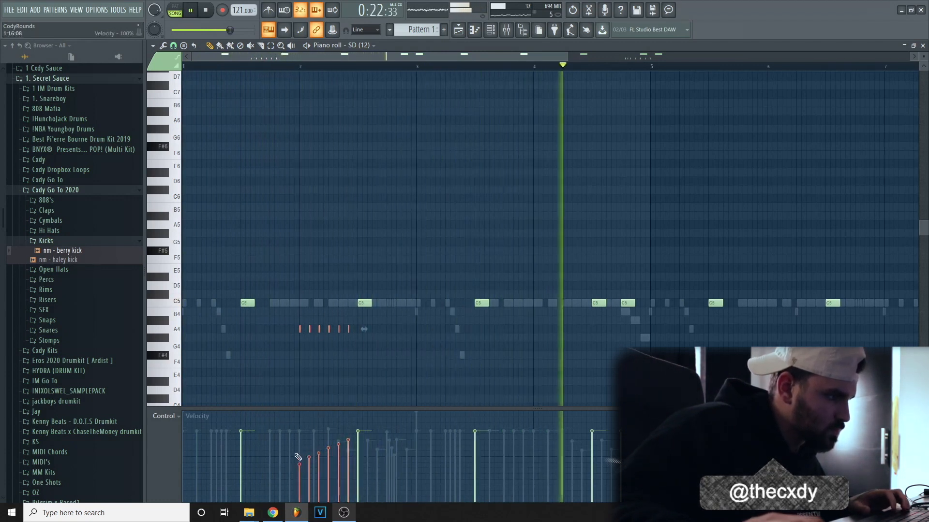
mouse_move(296, 456)
mouse_down()
mouse_move(352, 457)
mouse_move(254, 461)
mouse_up()
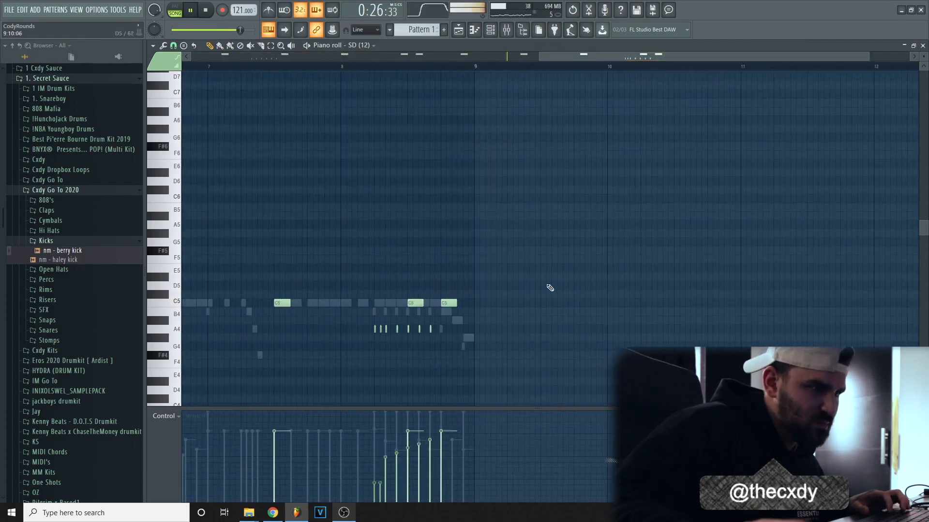
Level the velocities of the A4 snare roll in bar 8 and move the roll to the start of bar 7.
drag(449, 342, 290, 317)
drag(367, 460, 491, 449)
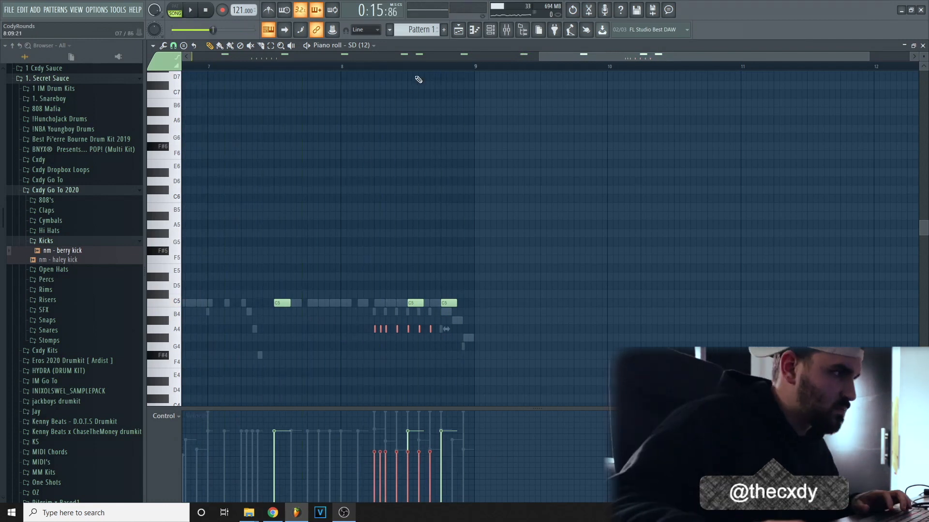
scroll(459, 320, down, 2)
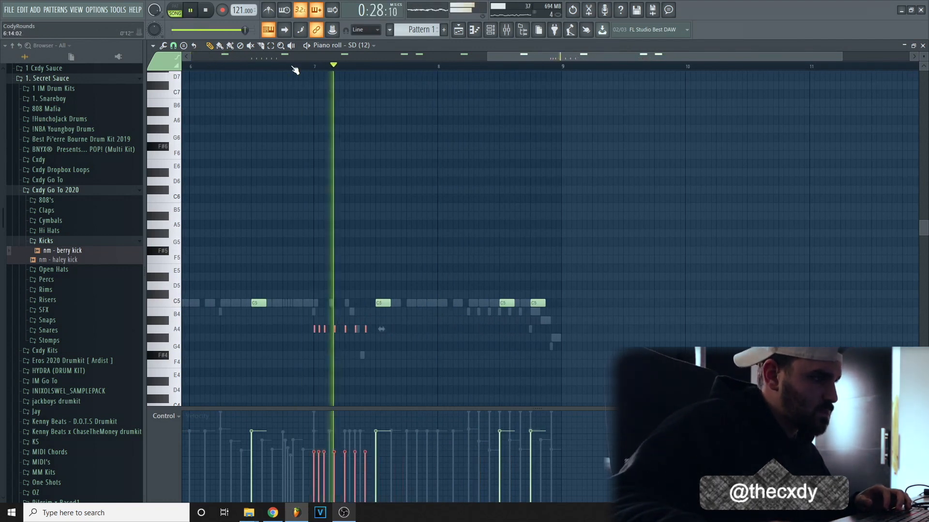
drag(547, 56, 450, 57)
scroll(575, 329, down, 5)
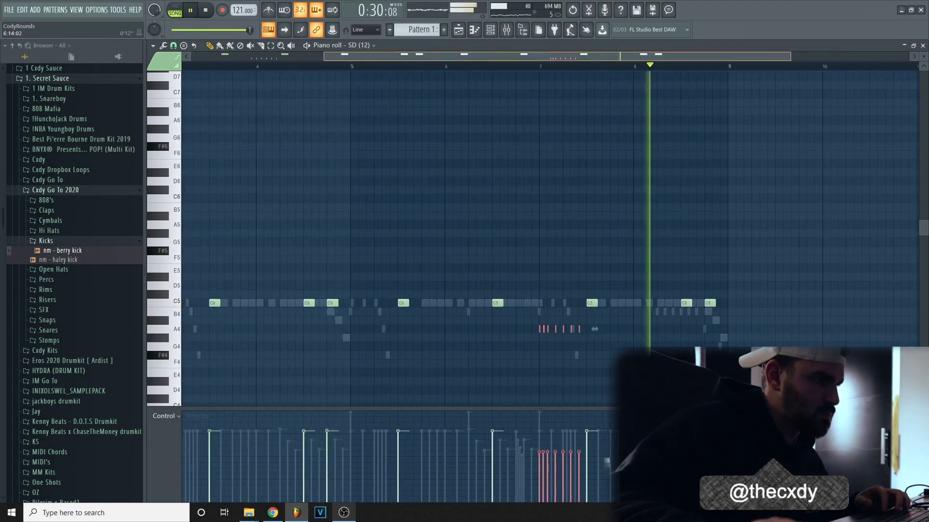
Move the bar 7 snare roll to the start of bar 6 and play the pattern from bar 5.
key(space)
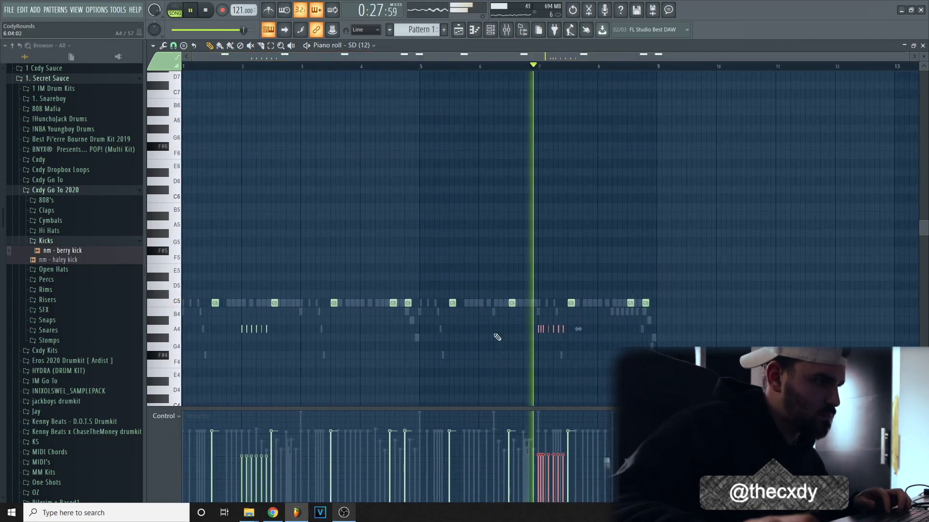
key(space)
drag(468, 335, 479, 335)
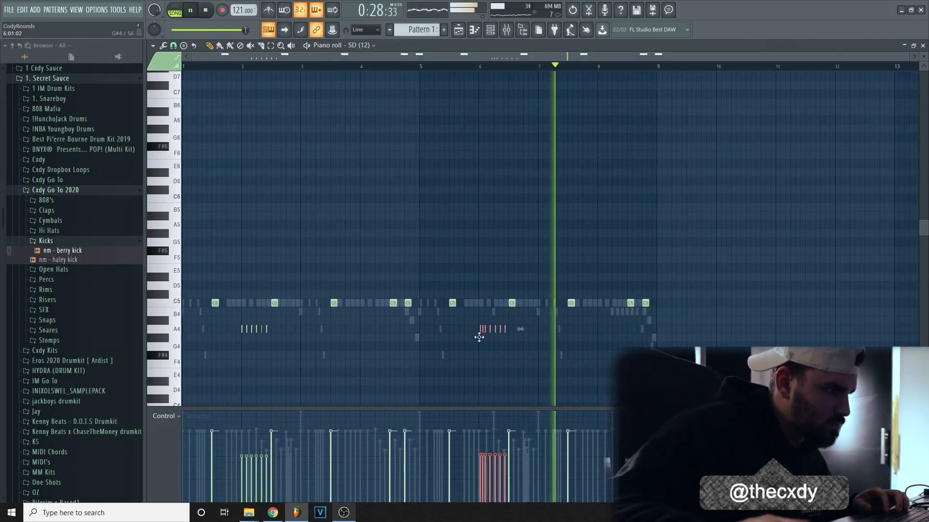
click(430, 67)
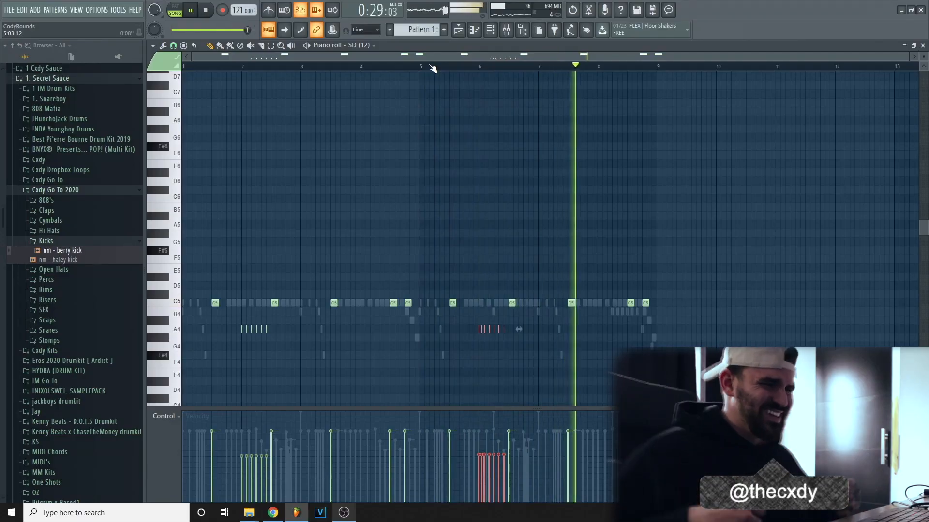
Raise the A4 note of the nm - berry kick near the end of bar 8 to B4 and audition the fill.
ctrl+click(623, 127)
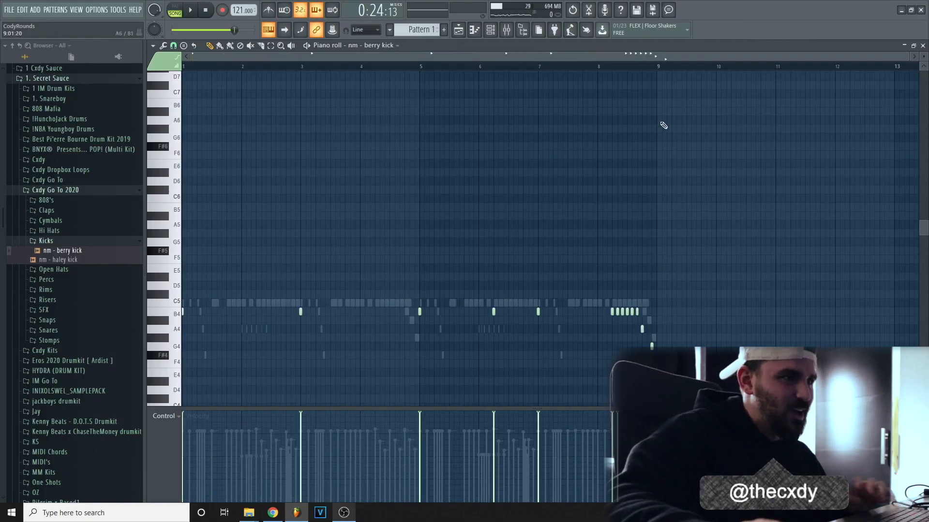
scroll(674, 67, up, 5)
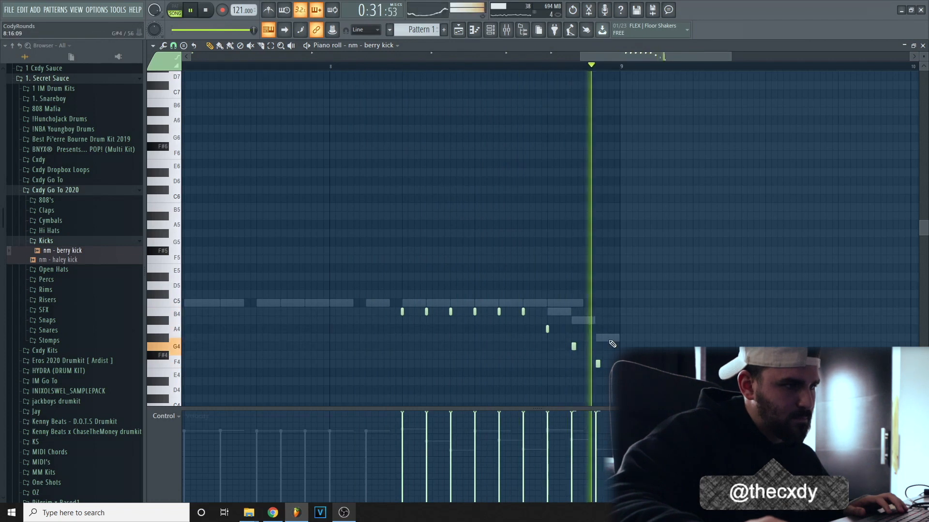
key(space)
drag(547, 330, 547, 312)
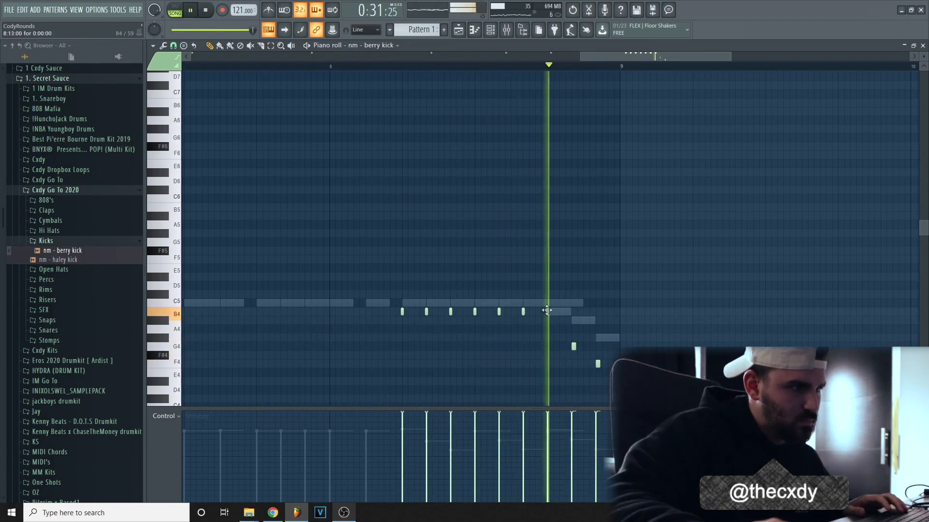
key(space)
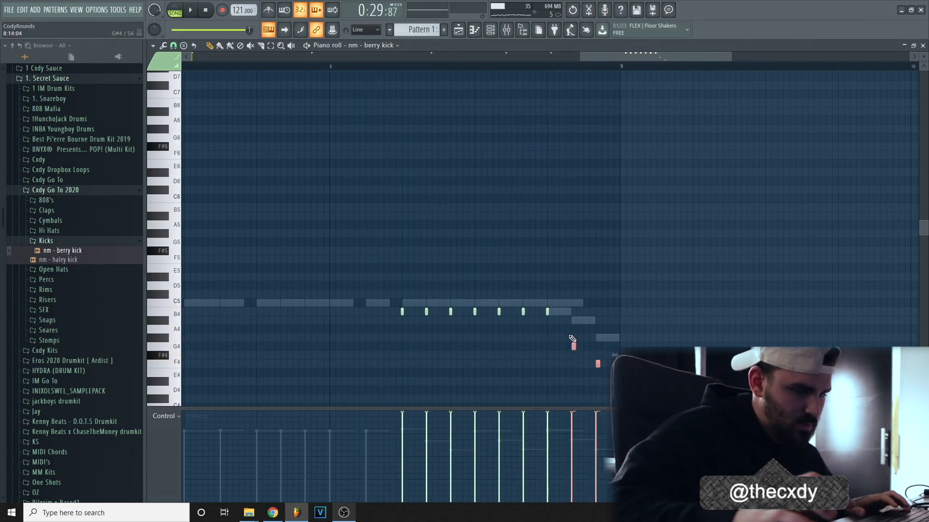
key(space)
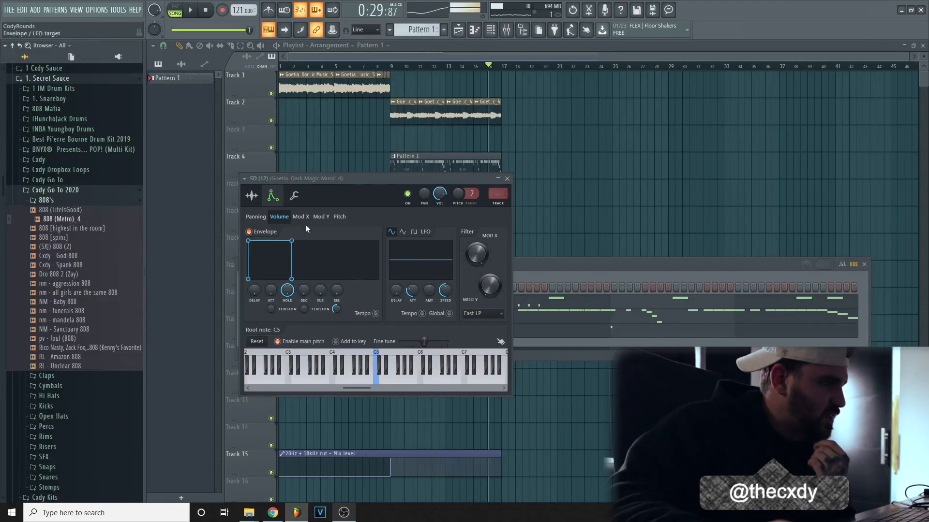
Add the 808 (Metro)_4 sample as a new channel and boost its level with the precomputed effects.
click(507, 179)
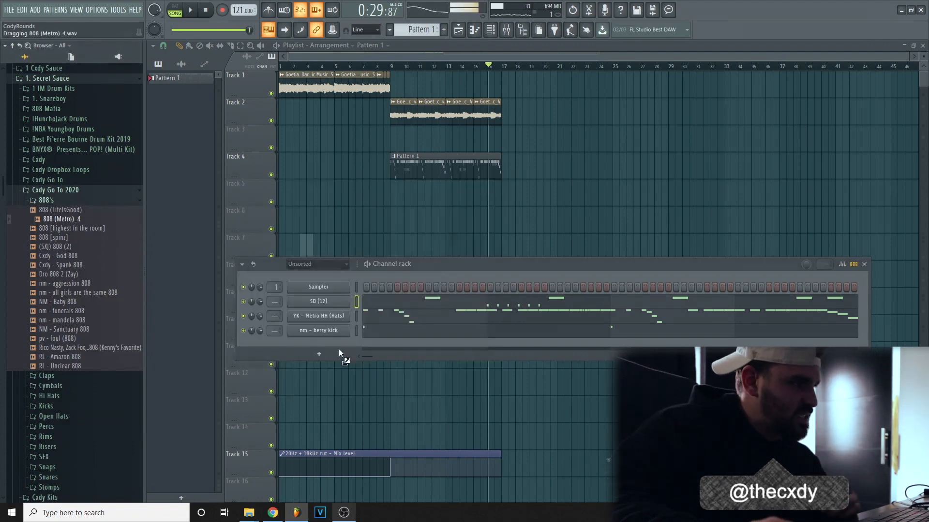
drag(340, 354, 341, 355)
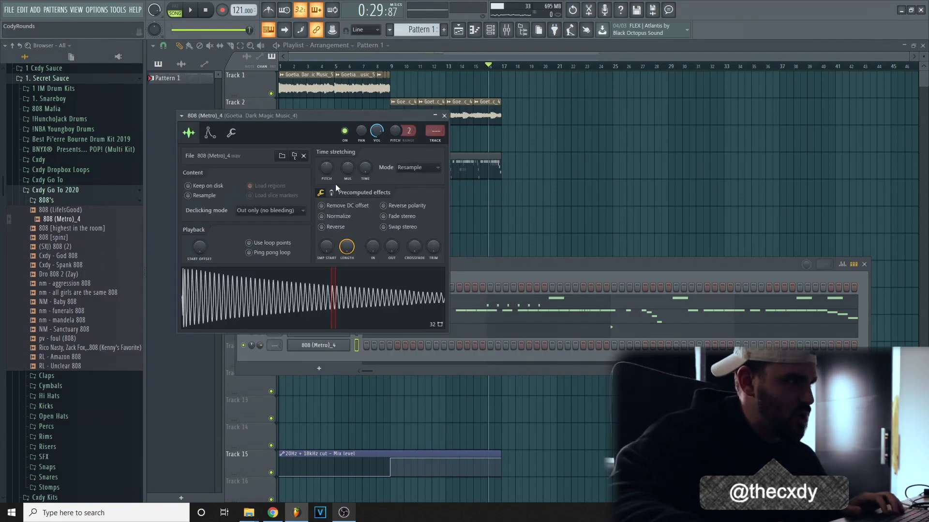
mouse_move(327, 214)
mouse_down()
mouse_move(327, 203)
mouse_move(327, 210)
mouse_up()
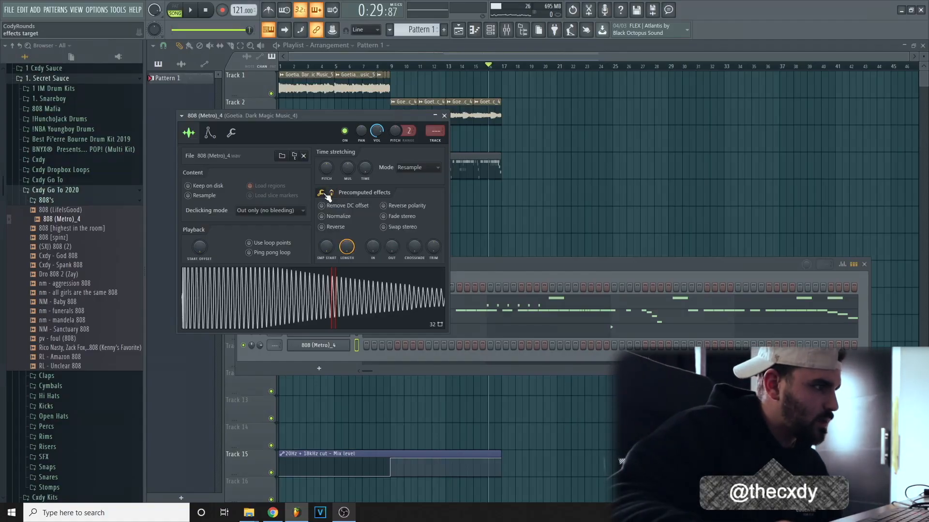
Route the snare, hi-hat, kick and 808 channels to mixer tracks 2 to 5 and bring back the mixer and channel rack.
click(535, 295)
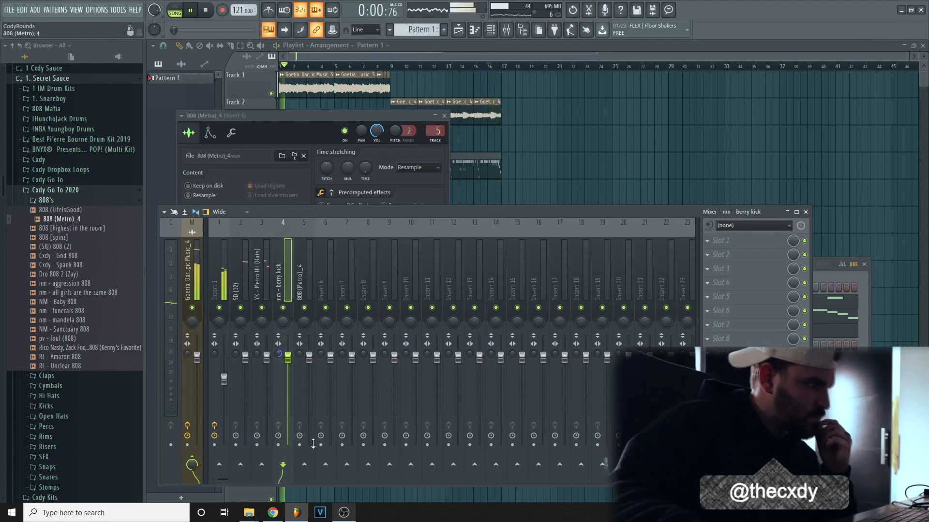
key(F12)
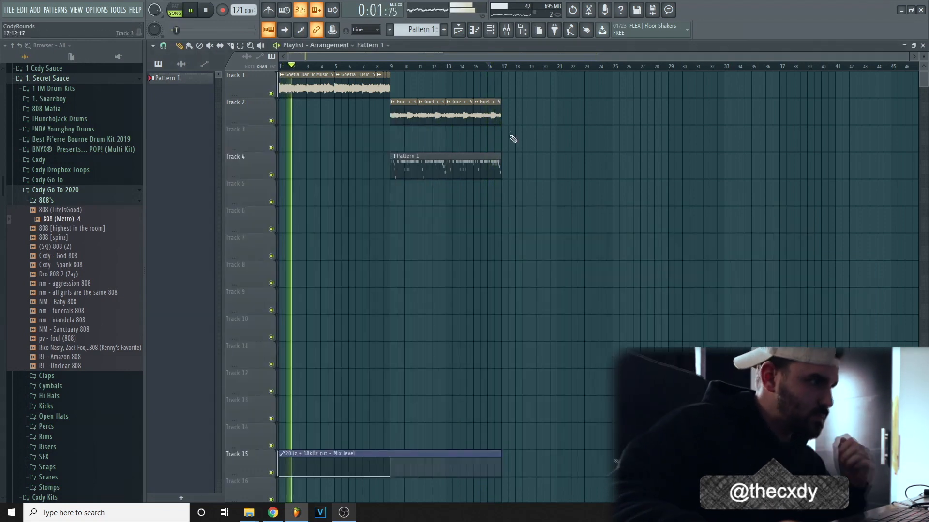
click(507, 30)
key(F6)
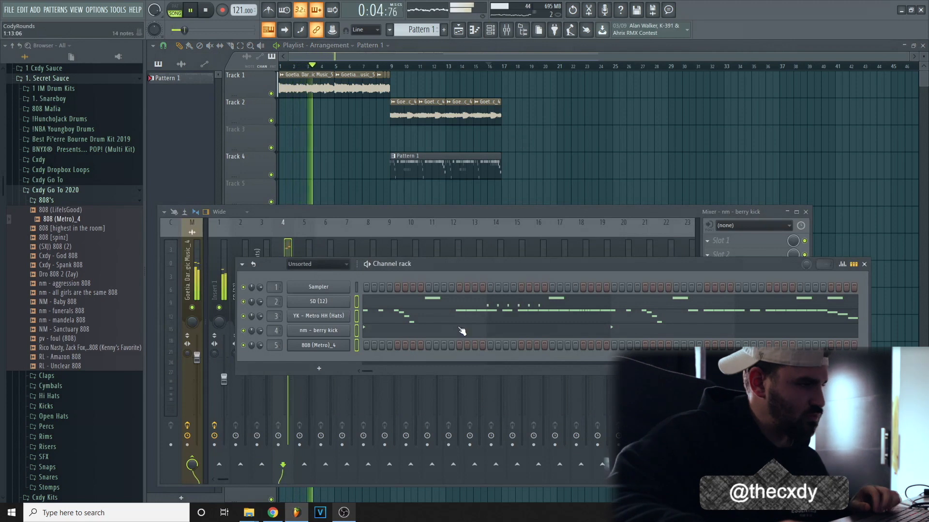
Insert the Op (Wizop) sample from the Open Hats folder as a new channel below the YK - Metro HH hats.
click(86, 202)
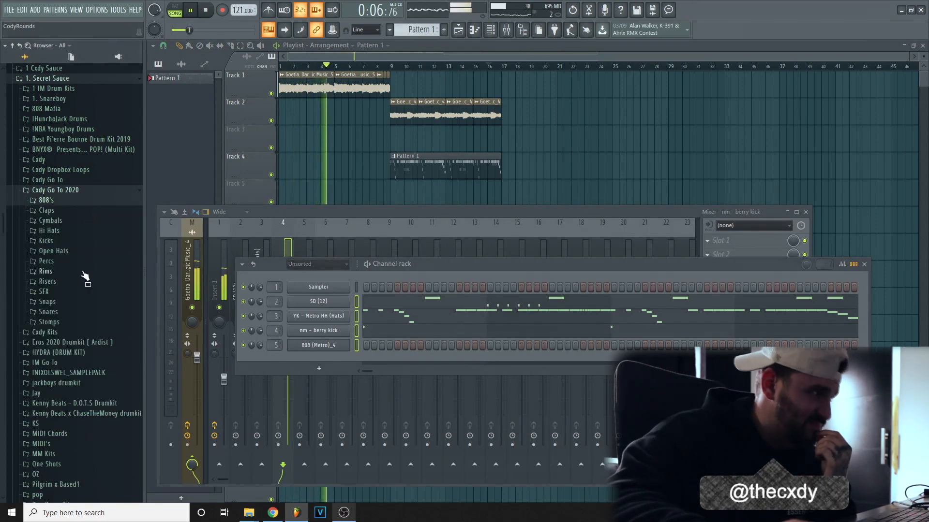
click(90, 252)
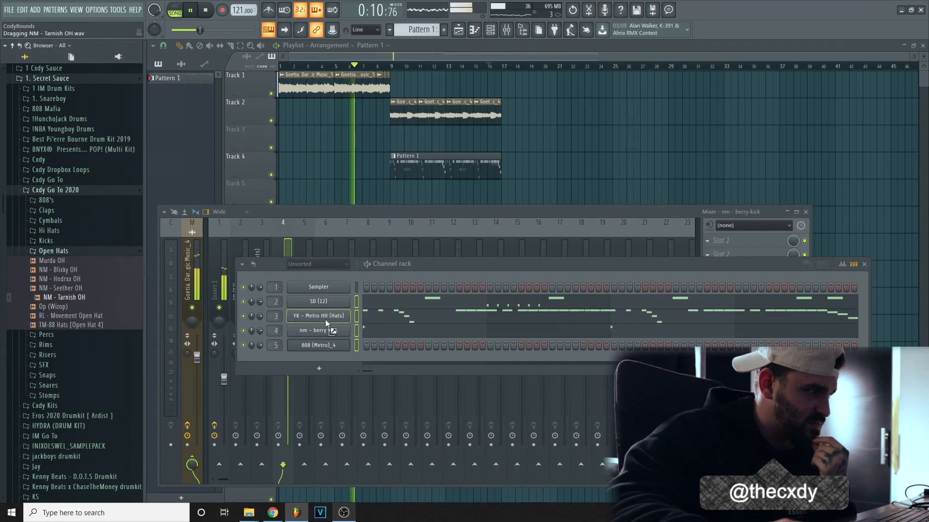
drag(325, 319, 96, 317)
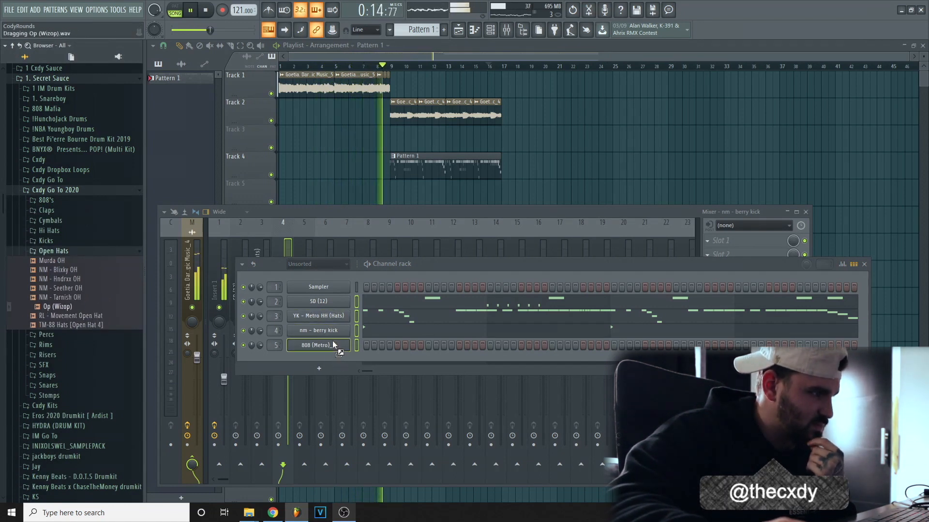
drag(332, 340, 334, 321)
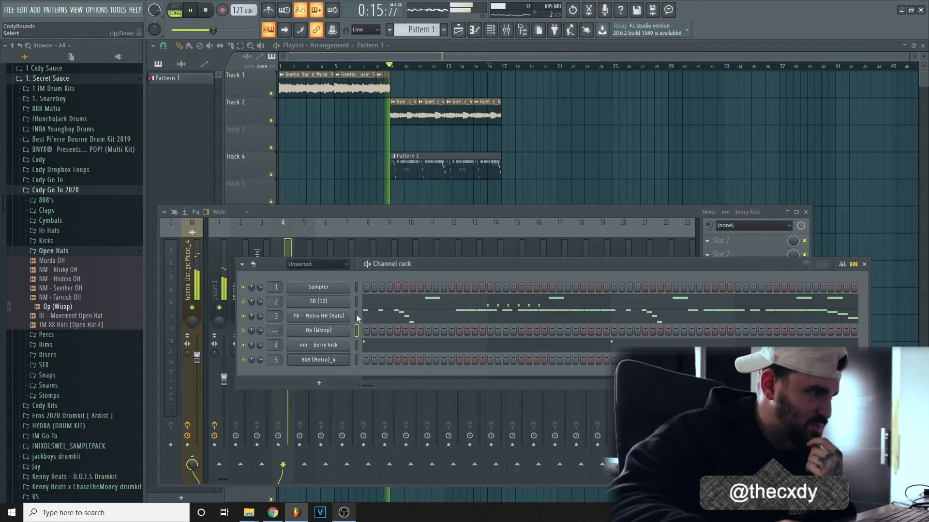
Open the SD (12) notes in the piano roll and move the bar 2 snare roll to the start of bar 4.
right_click(344, 361)
click(388, 422)
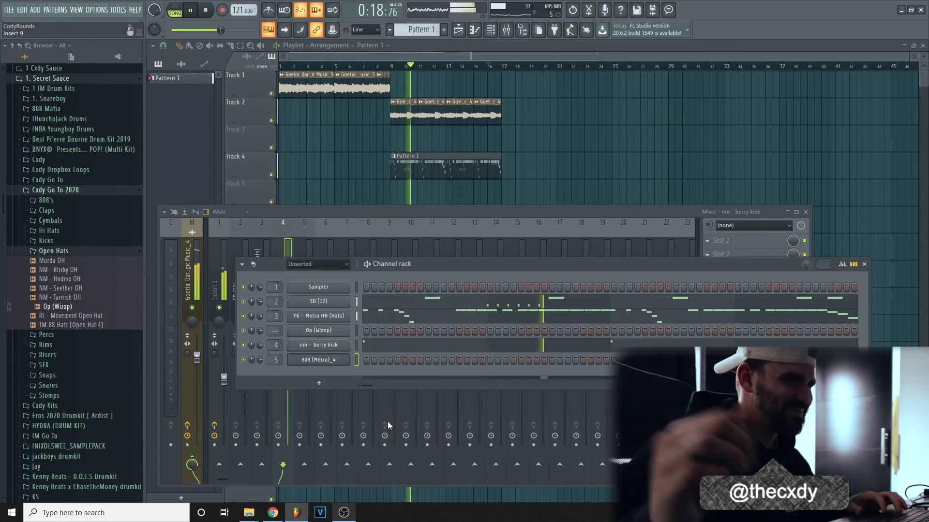
click(523, 301)
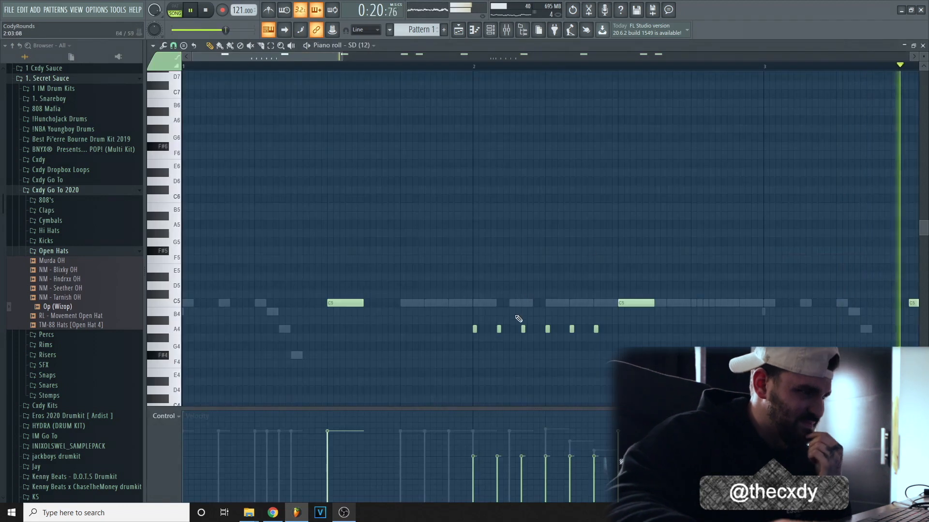
scroll(541, 63, down, 4)
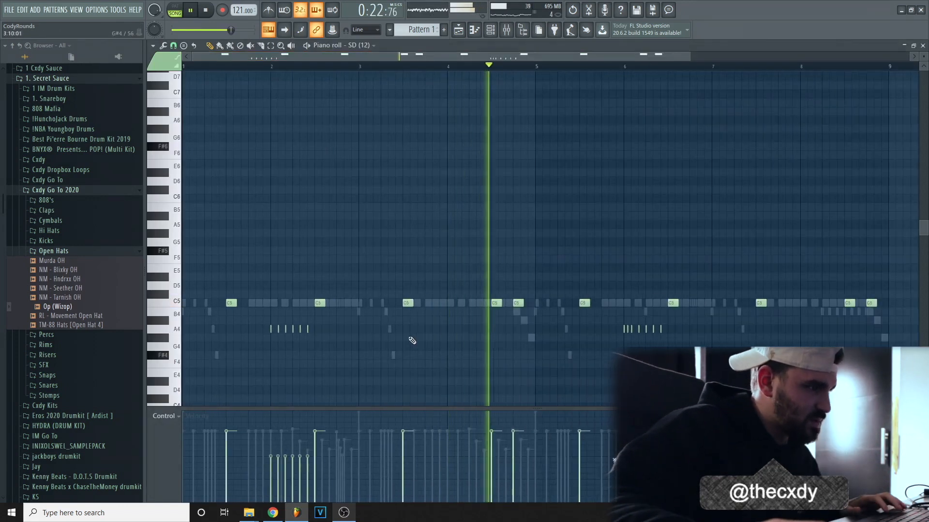
drag(399, 339, 449, 327)
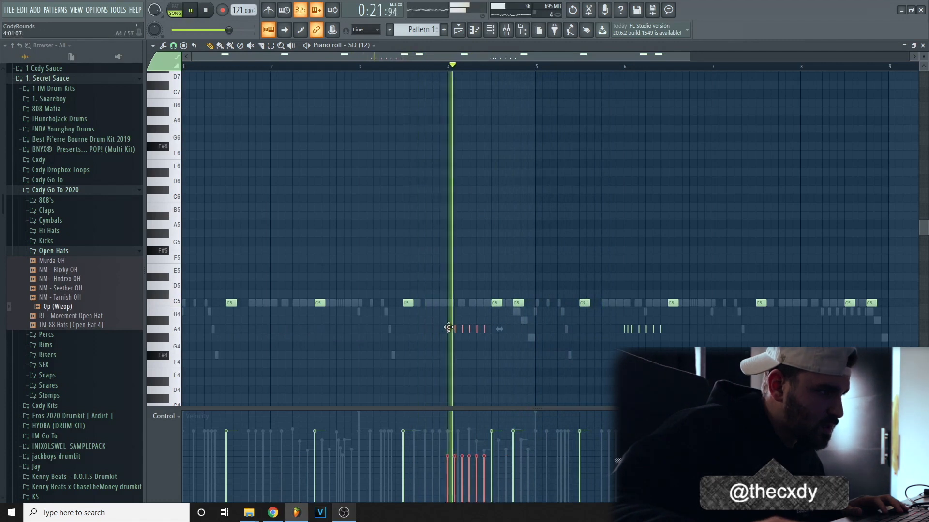
Move the A4 snare roll at bar 6 to the start of bar 7.
click(370, 72)
right_click(370, 72)
drag(682, 359, 715, 346)
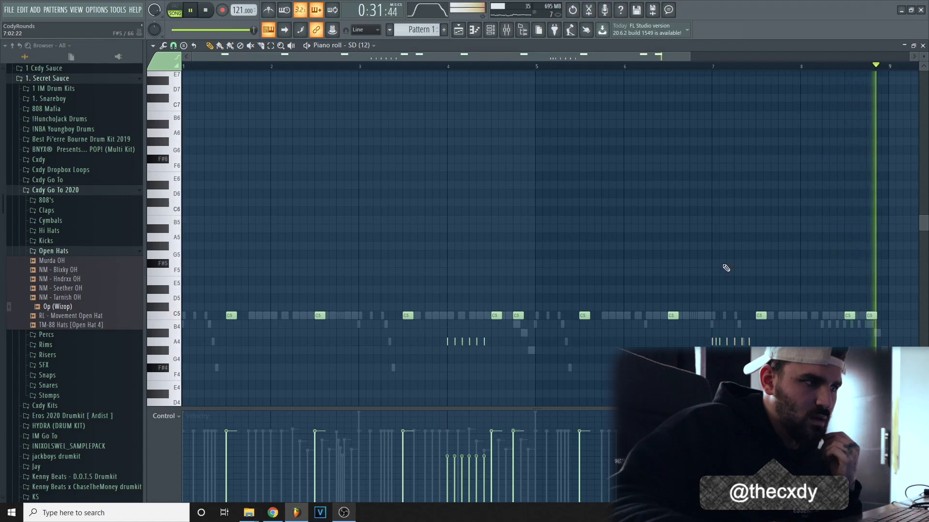
Try the bar 4 snare roll at the start of bar 3 and play that section.
key(space)
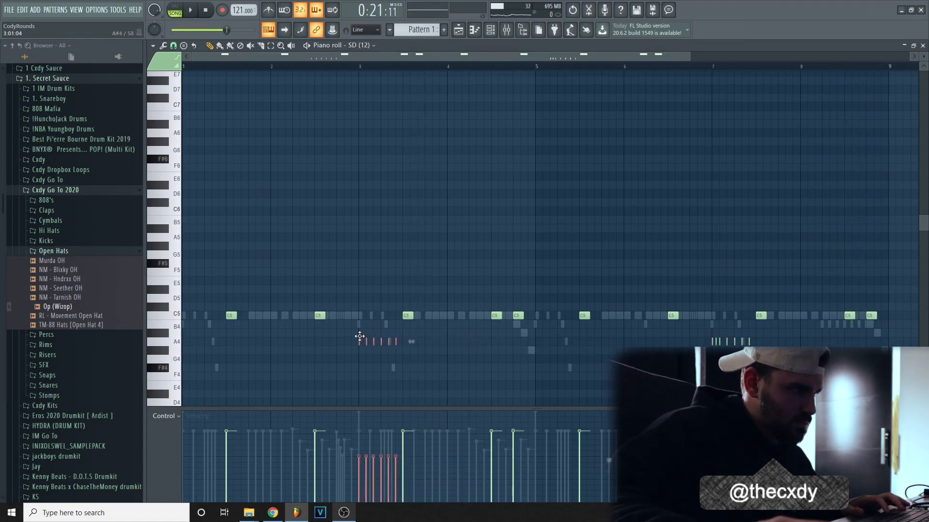
click(351, 73)
key(space)
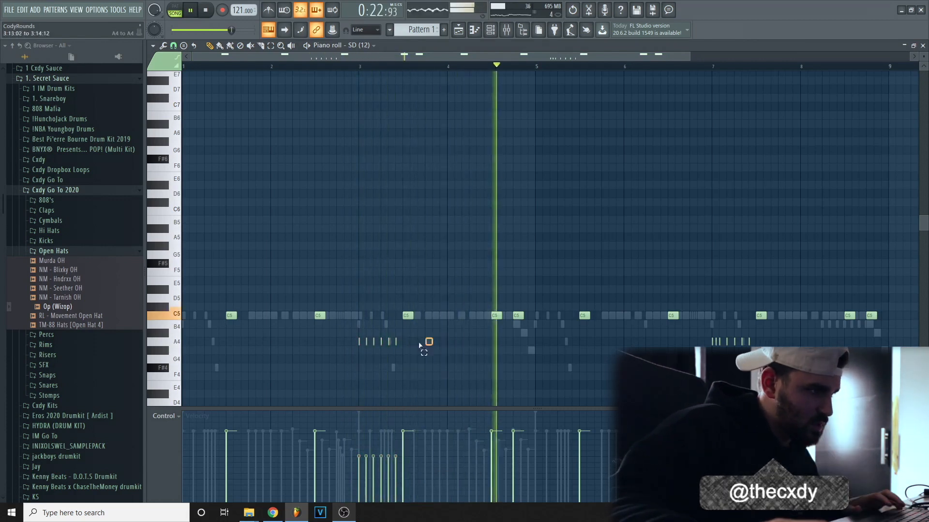
Move the bar 3 snare roll to the second beat of bar 4 and delete its last three notes.
drag(428, 344, 469, 335)
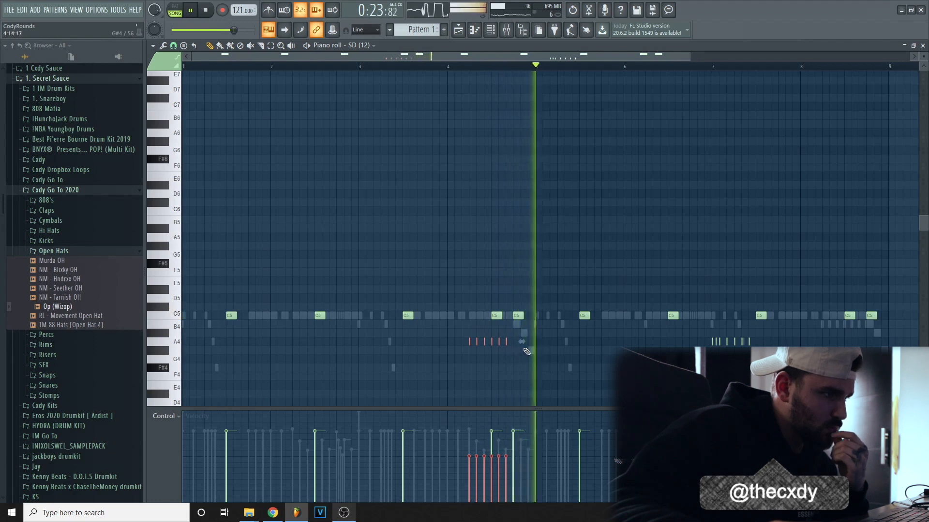
right_click(507, 344)
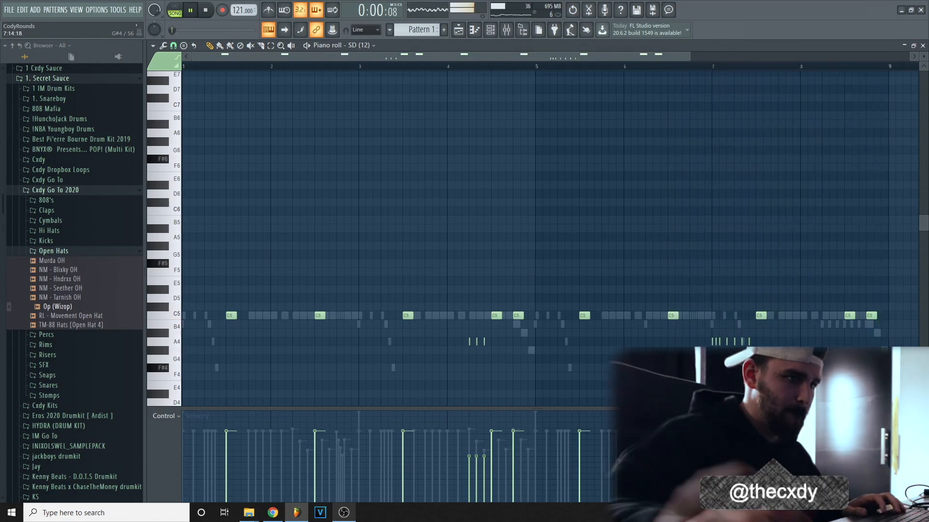
click(922, 45)
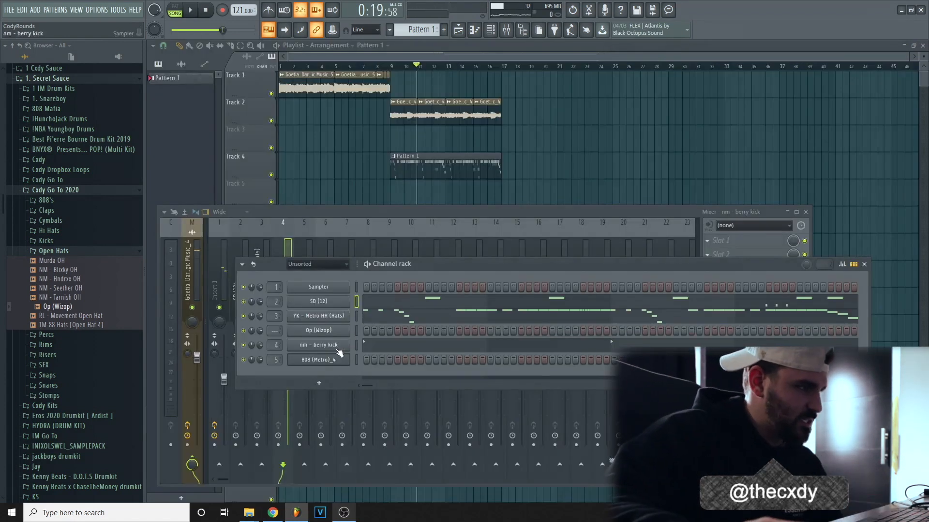
Open the 808 (Metro)_4 channel in the piano roll and play the beat from bar 1.
right_click(336, 361)
click(370, 360)
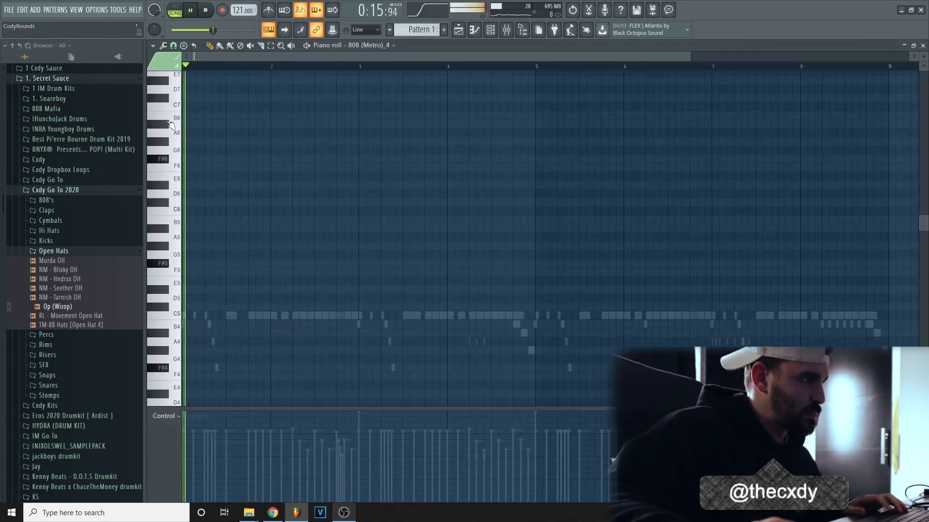
key(space)
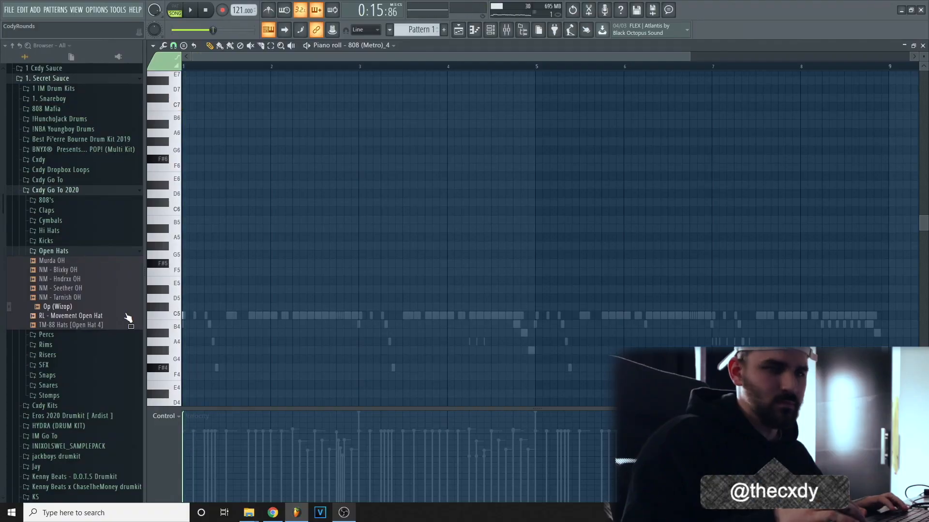
key(space)
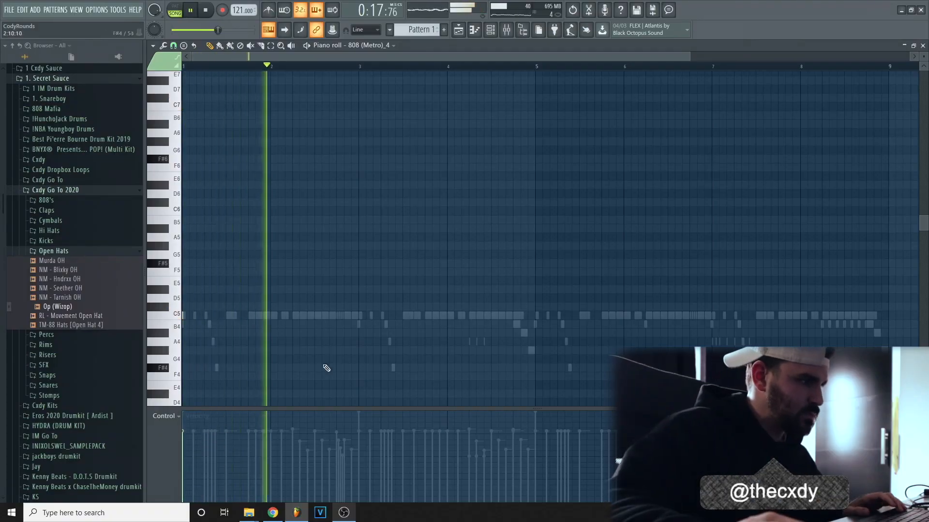
Change the piano roll's grid snap and place a C5 note for the 808 at the start of bar 1.
click(173, 45)
click(198, 175)
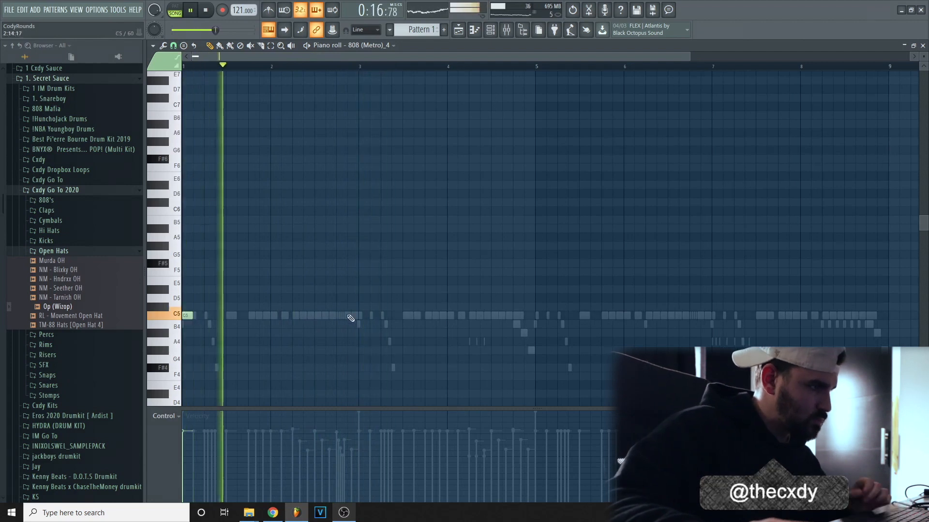
Add C5 notes for the 808 at bars 3 and 5 and on beat 3 of bar 4, raising the bar 4 note to C6.
click(361, 316)
click(536, 316)
click(493, 315)
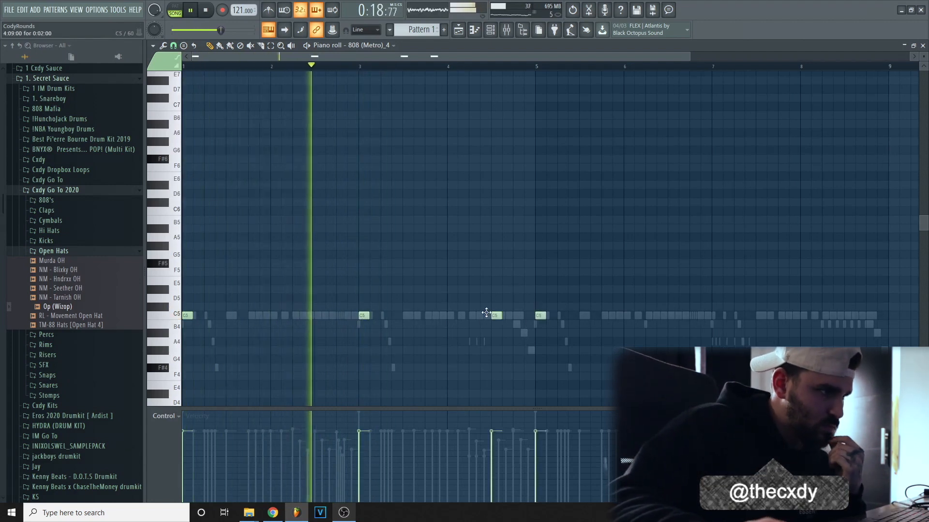
drag(499, 319, 478, 307)
key(ctrl+Up)
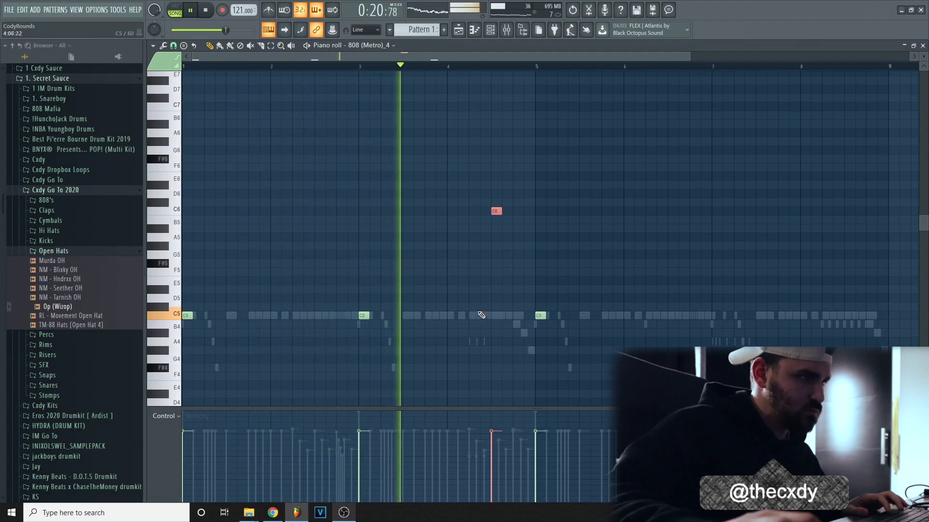
Raise the 808 note on beat 3 of bar 4 to C7 and add two C6 notes after it at half-beat spacing.
drag(504, 210, 516, 208)
drag(528, 200, 500, 209)
key(ctrl+Up)
key(ctrl+Down)
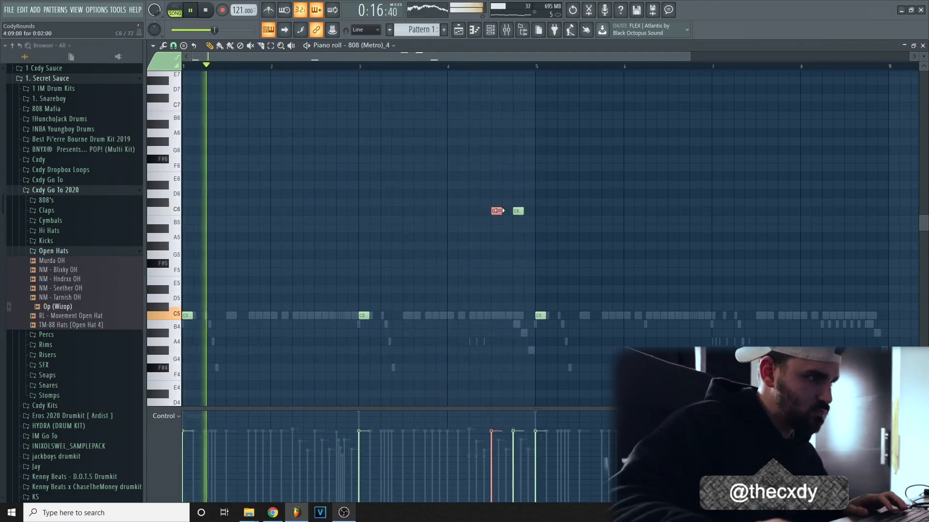
key(ctrl+Up)
click(505, 212)
scroll(516, 211, up, 4)
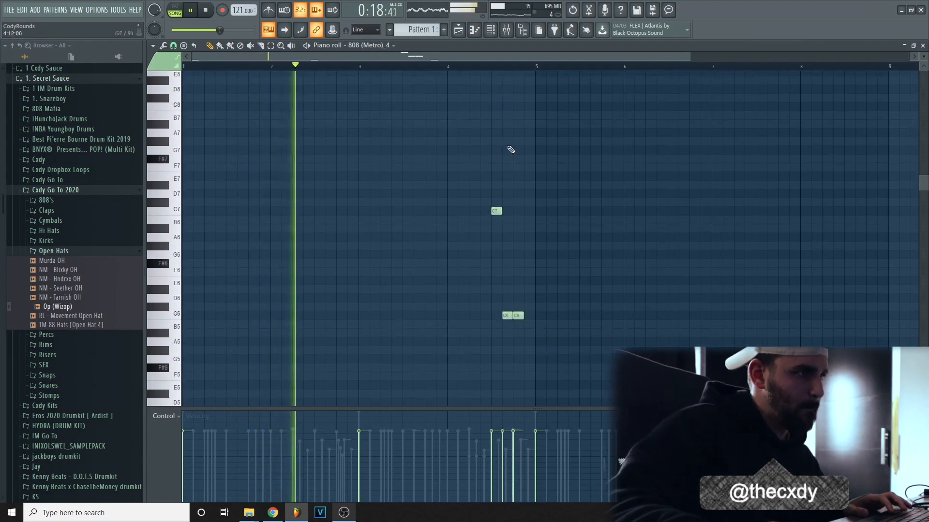
Raise the middle of the three bar 4 notes by two octaves to C8.
click(506, 315)
key(ctrl+Up)
key(ctrl+Up)
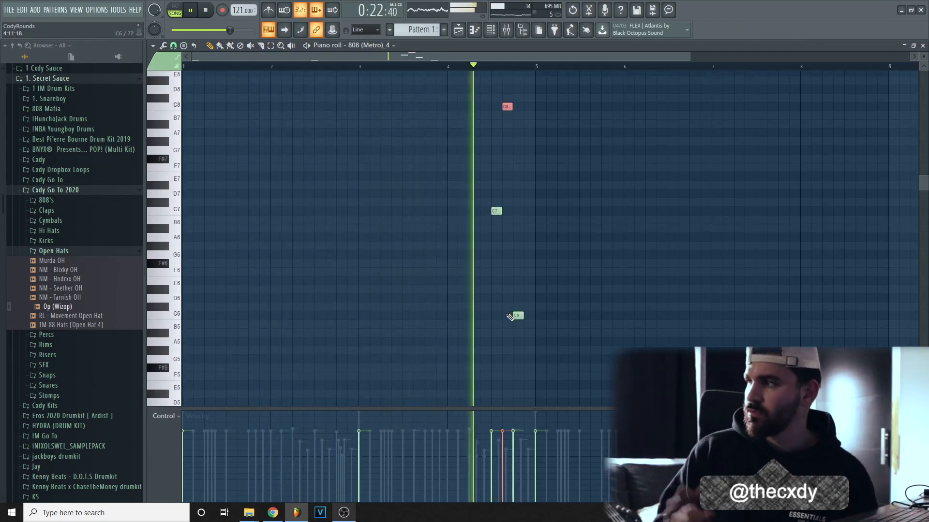
Rework the bar 4 808 run into C8, B7, C7 and C6 notes half a beat apart, starting on beat 3.
drag(561, 345, 540, 269)
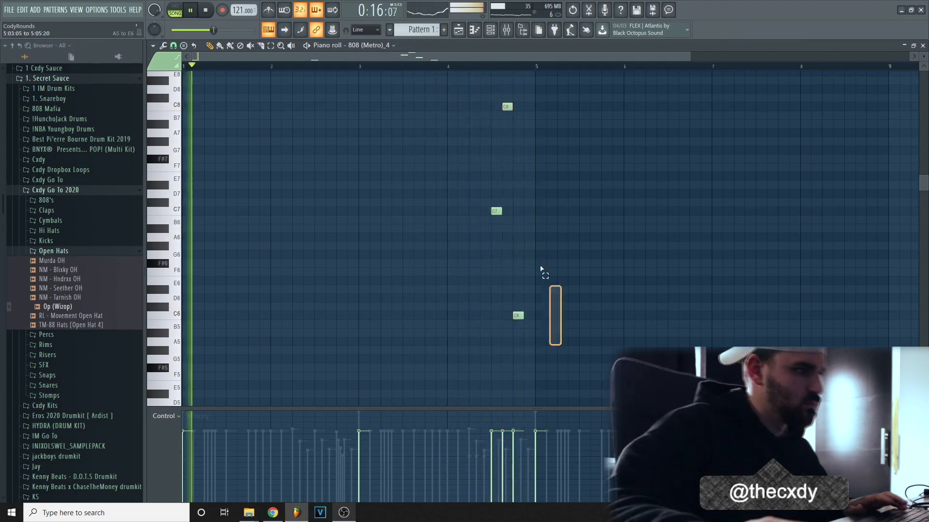
scroll(540, 268, up, 2)
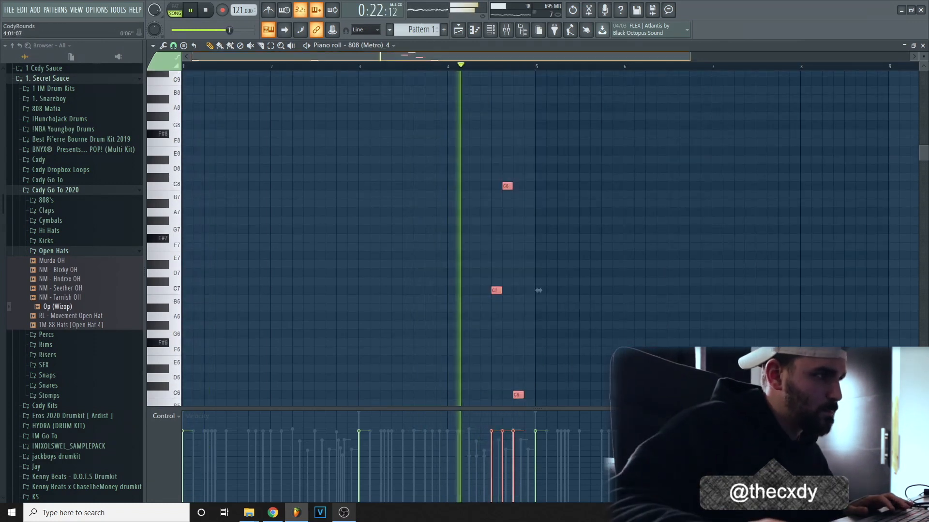
scroll(401, 262, down, 2)
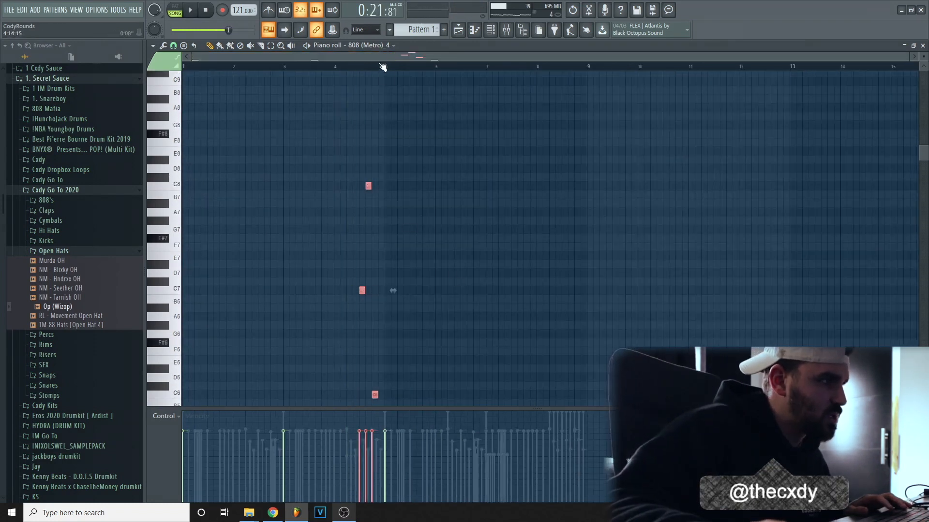
scroll(383, 67, up, 3)
click(425, 264)
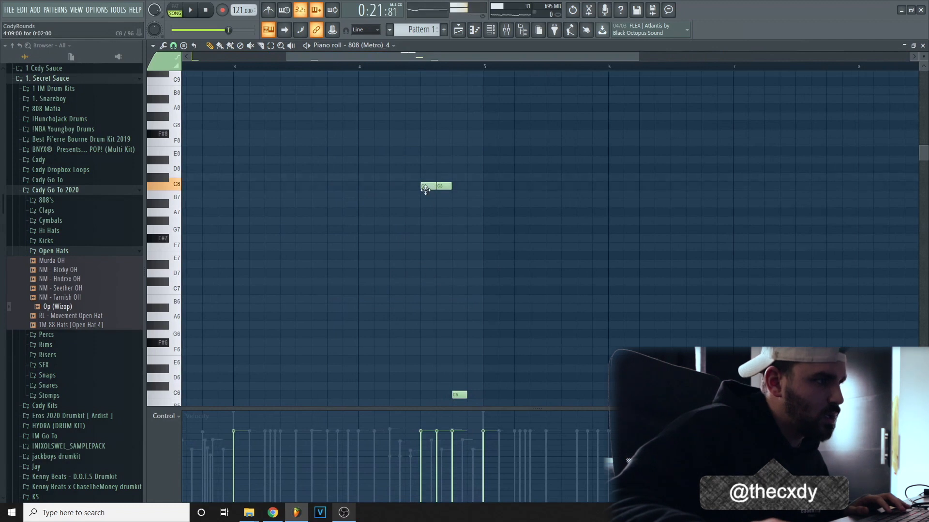
scroll(447, 203, down, 3)
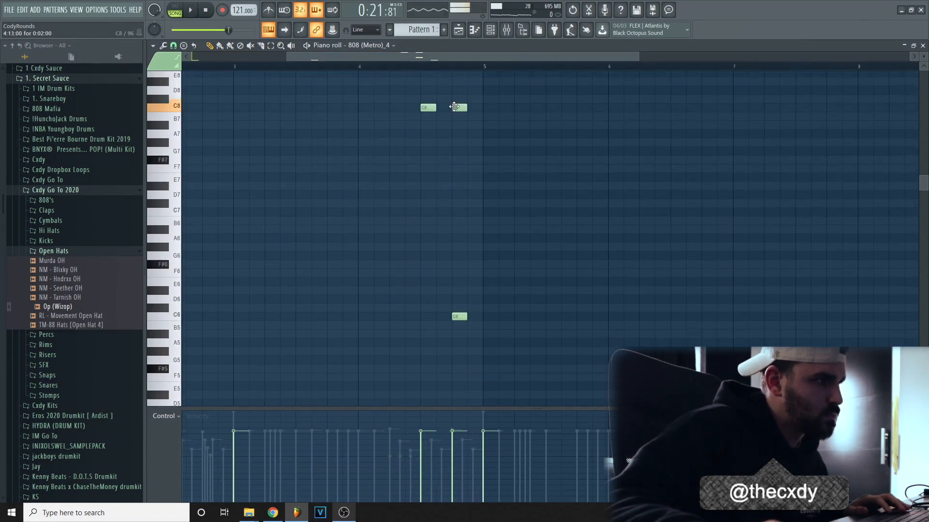
drag(463, 319, 479, 319)
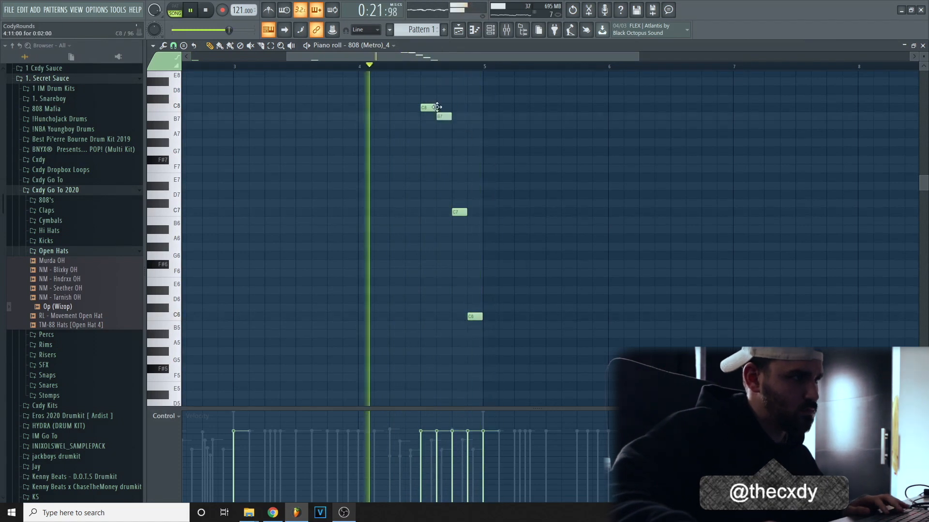
Delete the B7 note and rearrange the first two notes of the bar 4 run as C7 followed by C8.
right_click(444, 116)
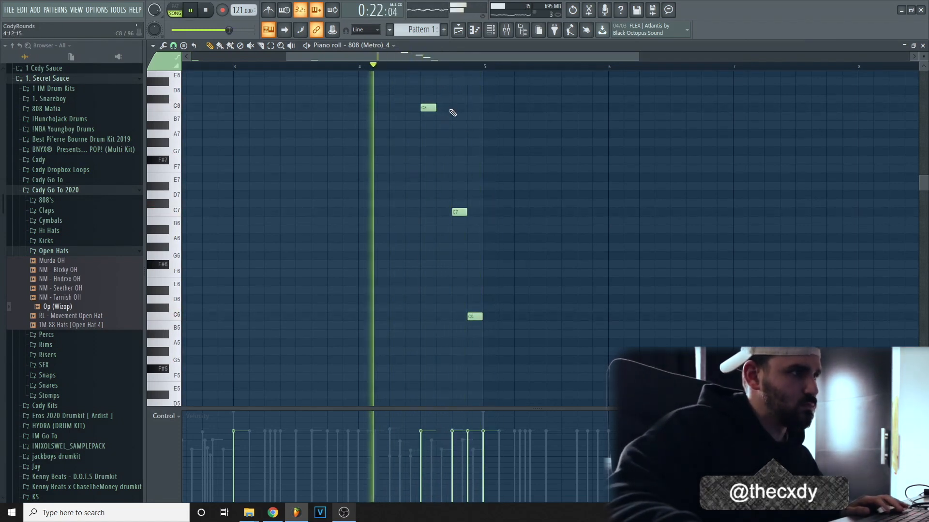
click(437, 213)
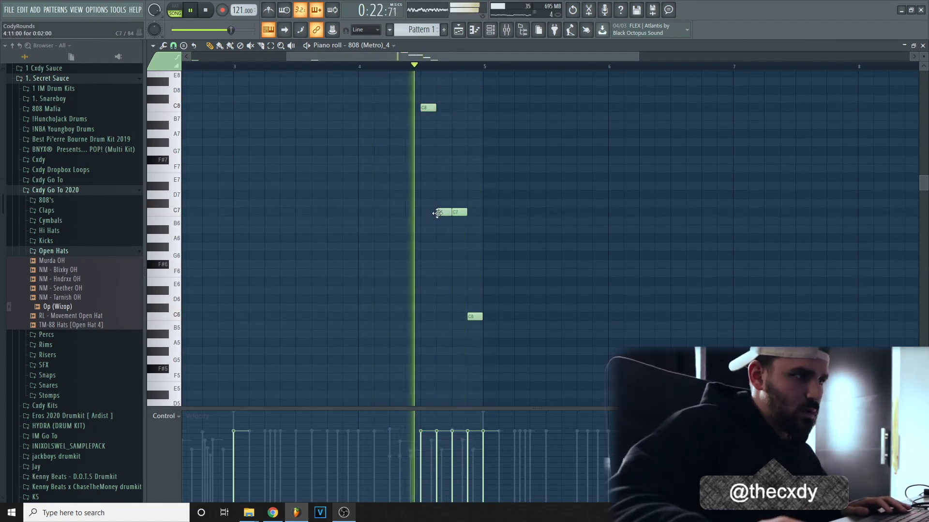
drag(426, 54, 360, 59)
click(550, 212)
right_click(551, 107)
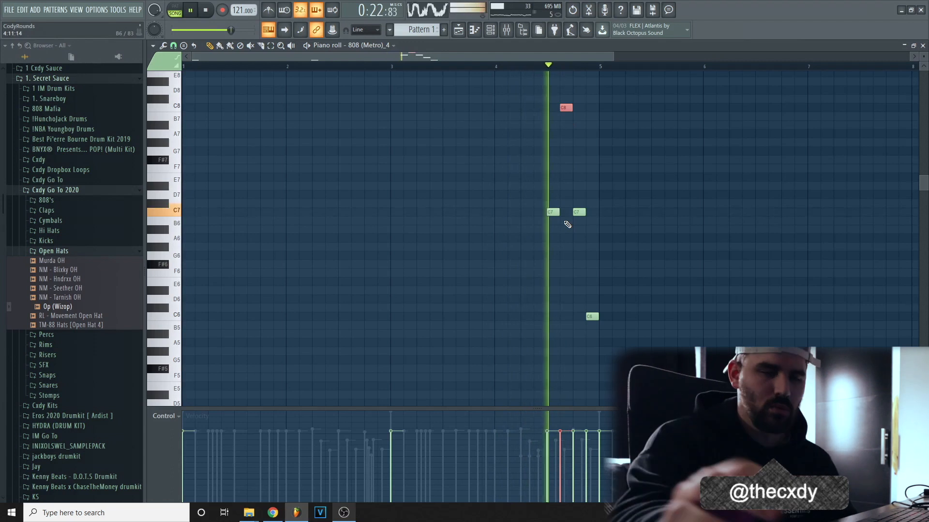
Lower the C8 note in the bar 4 run by two octaves to C6 and replay the bar.
scroll(494, 158, down, 4)
key(space)
scroll(488, 156, up, 3)
key(space)
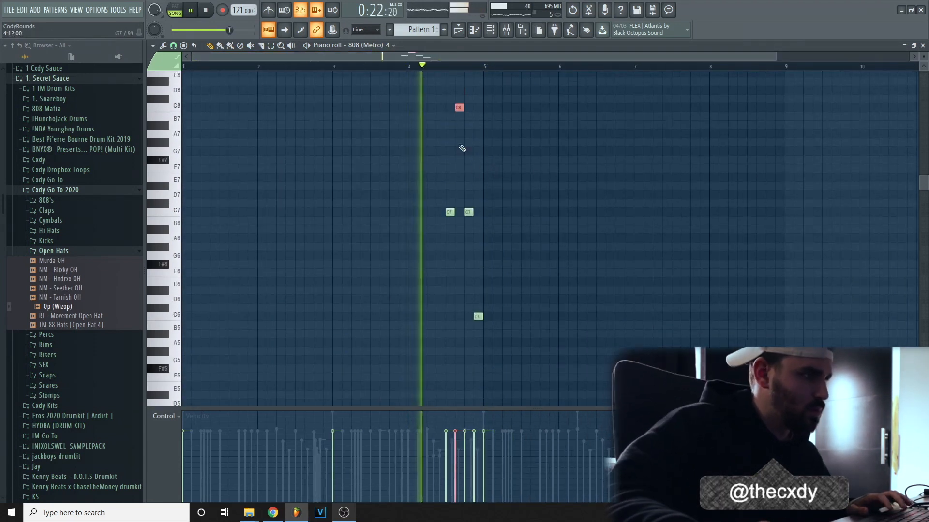
key(space)
key(ctrl+Down)
key(space)
key(ctrl+Down)
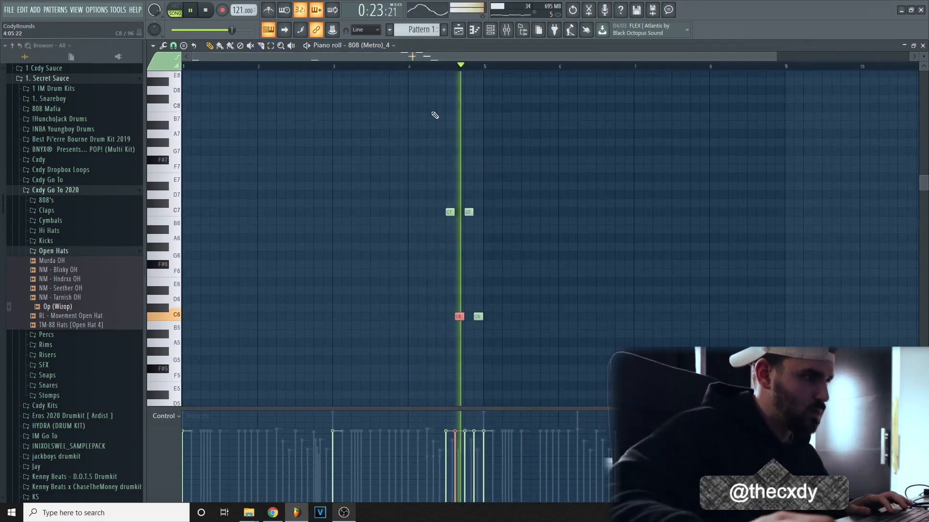
Lower the first note of the bar 4 run by two octaves to C5 and play it.
scroll(435, 114, down, 3)
key(space)
ctrl+click(449, 108)
key(space)
key(ctrl+Down)
key(ctrl+Down)
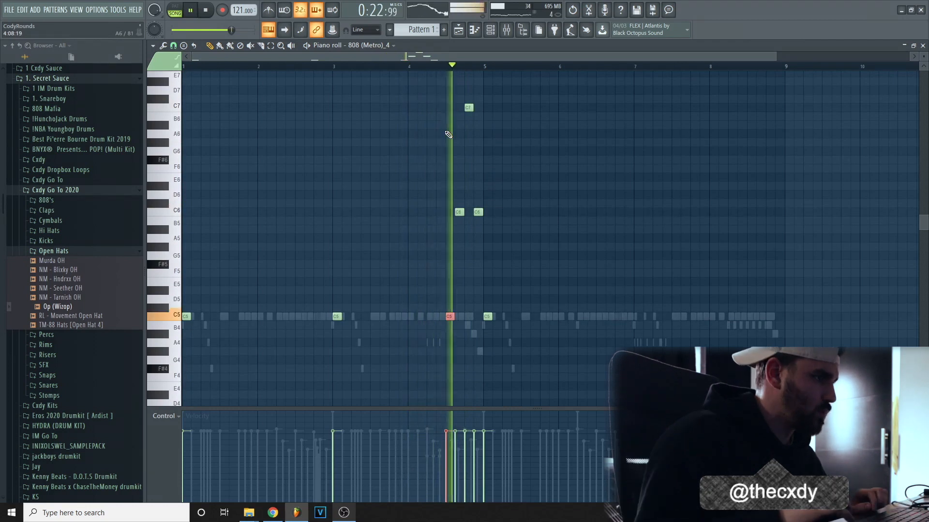
Replay the bar 4 run and delete its C5 note on beat 3.
ctrl+click(459, 213)
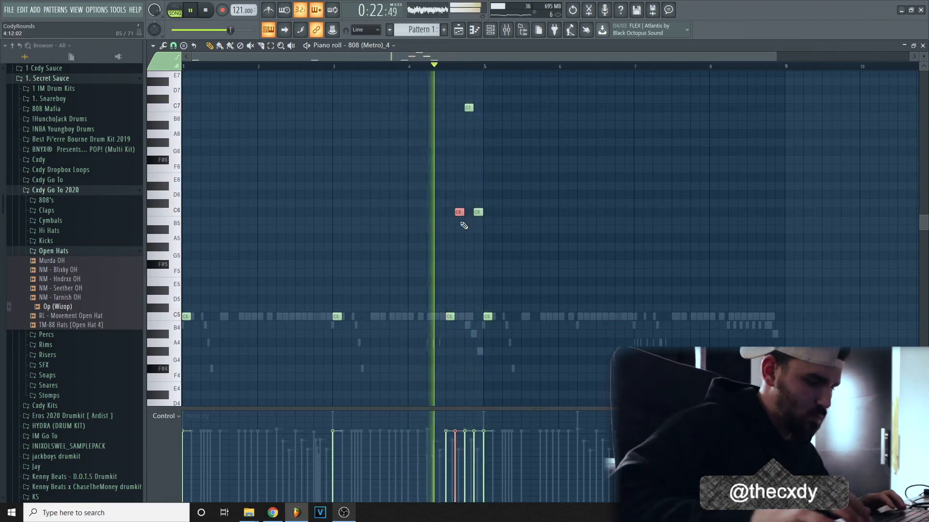
key(ctrl+Down)
key(ctrl+Down)
key(ctrl+Down)
key(ctrl+Down)
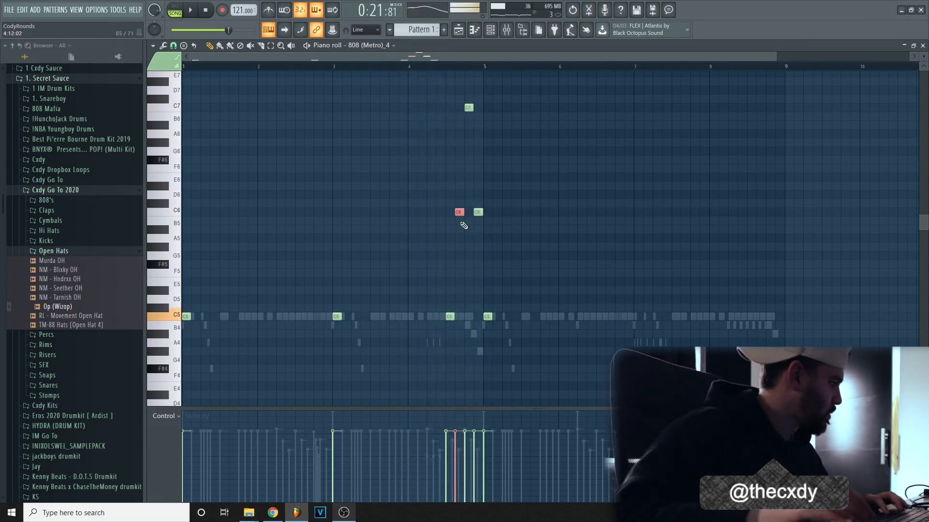
right_click(450, 317)
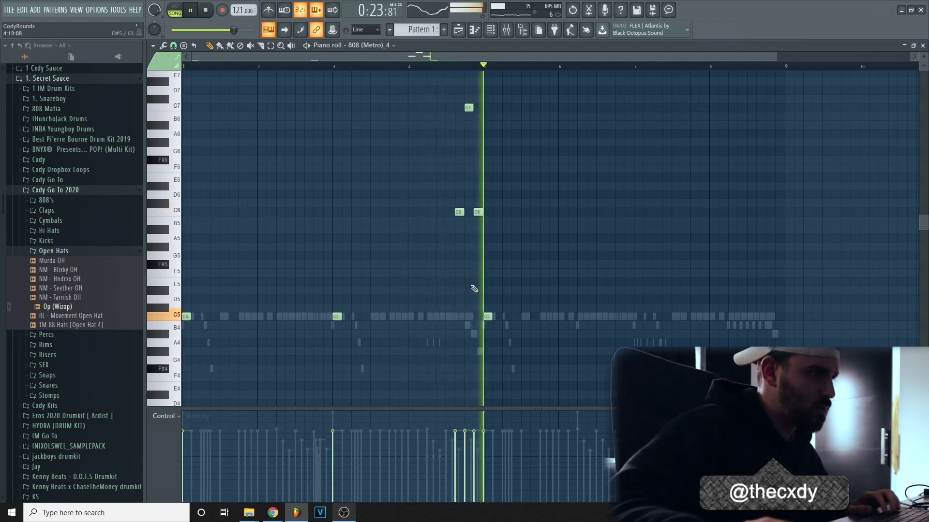
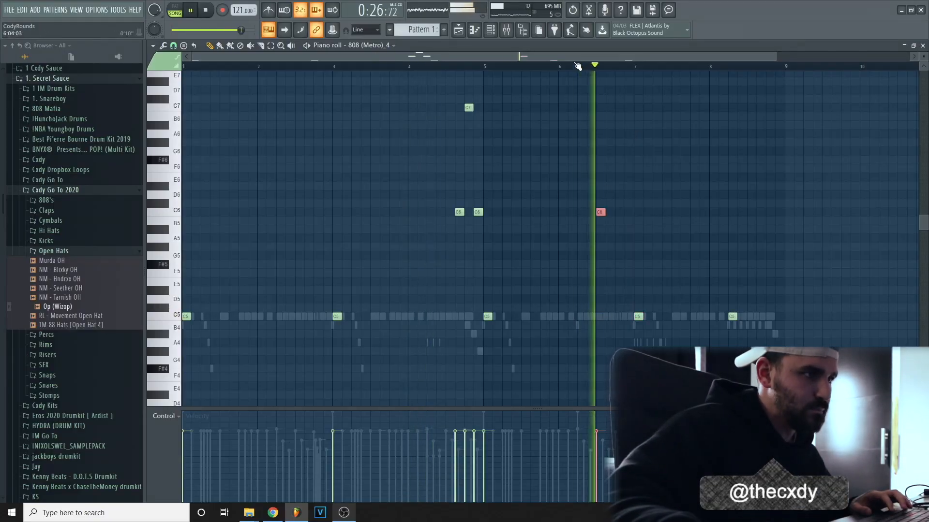
Move the C6 note in bar 6 to beat 2 and add a C5 note on beat 4 of that bar.
scroll(620, 254, up, 2)
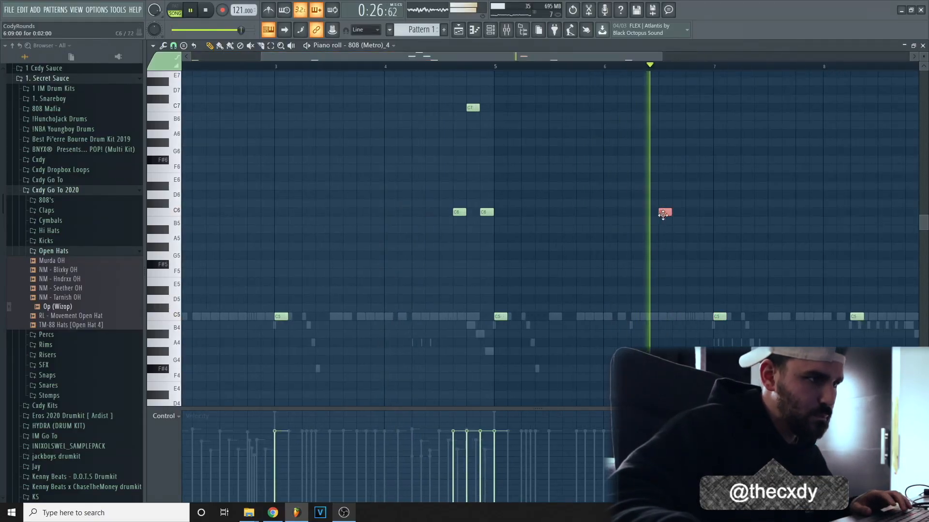
click(686, 317)
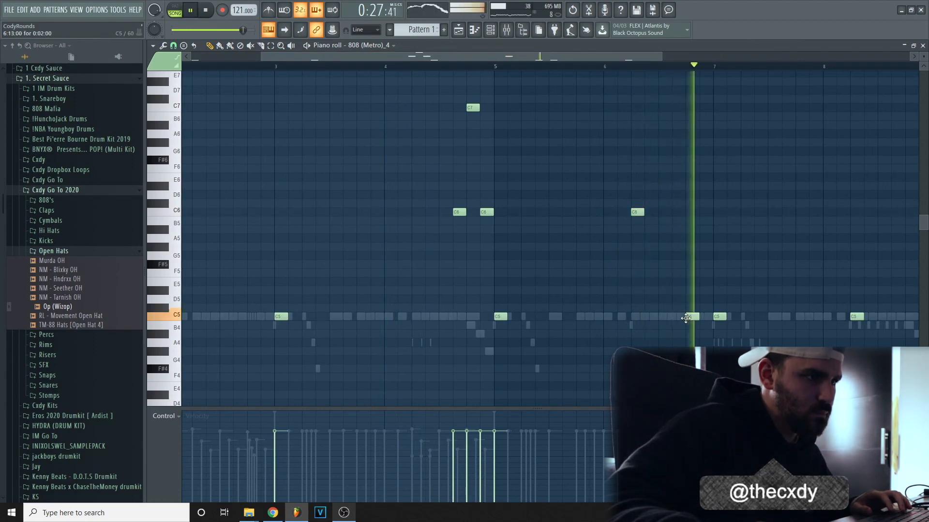
click(476, 63)
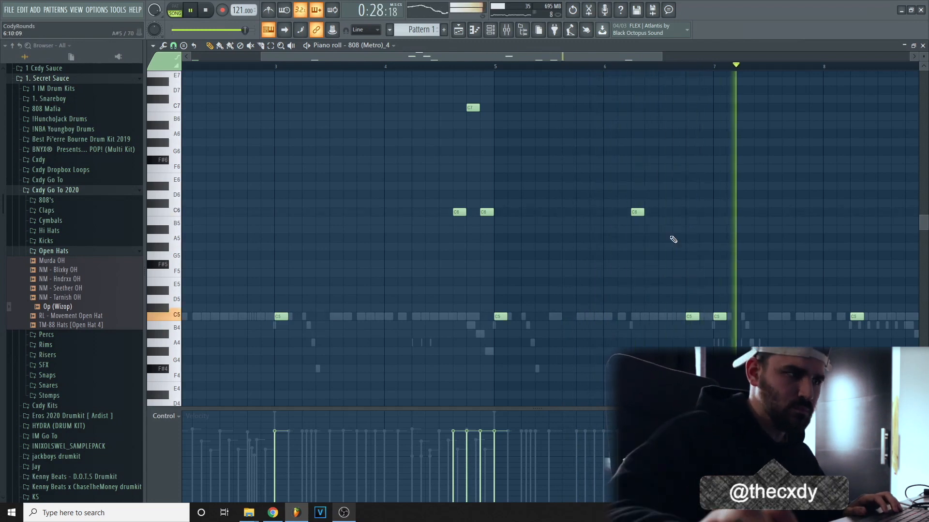
Move the C5 note on beat 4 of bar 6 half a beat earlier and play from bar 6.
click(173, 45)
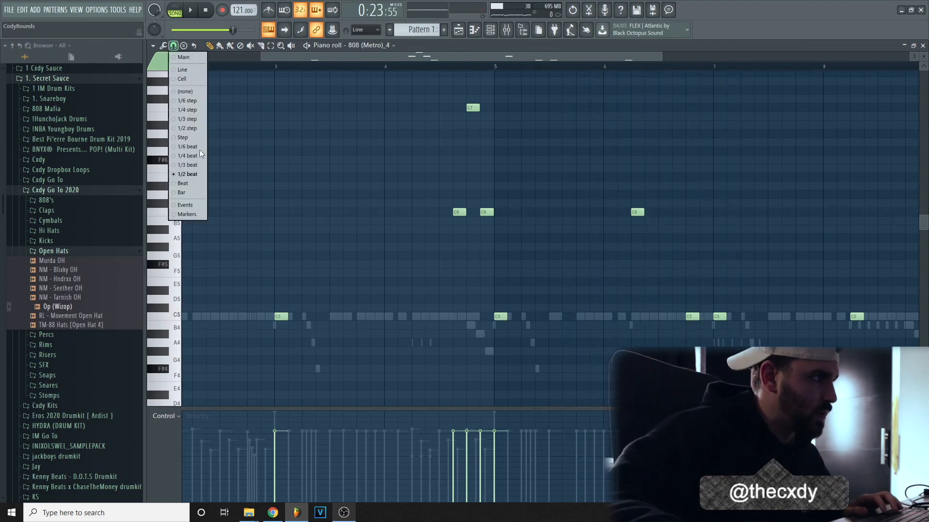
click(195, 156)
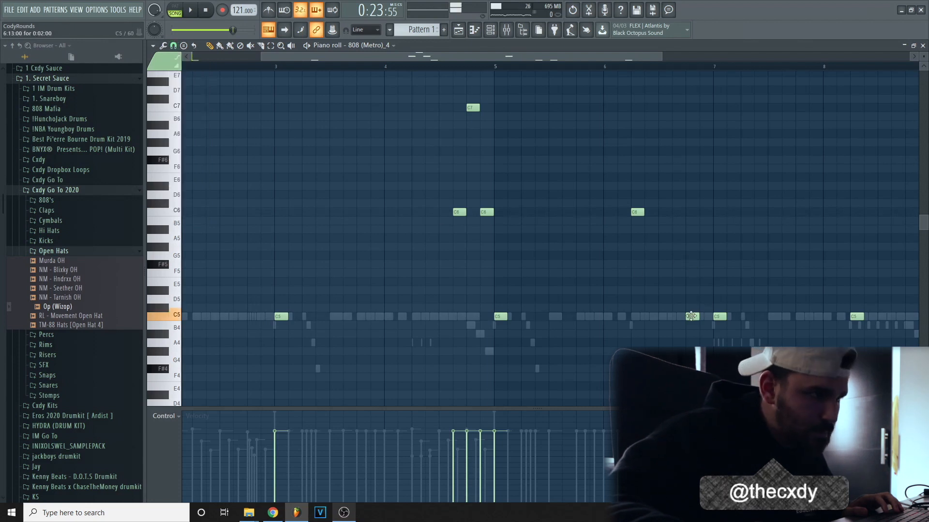
drag(692, 316, 678, 316)
key(space)
click(605, 65)
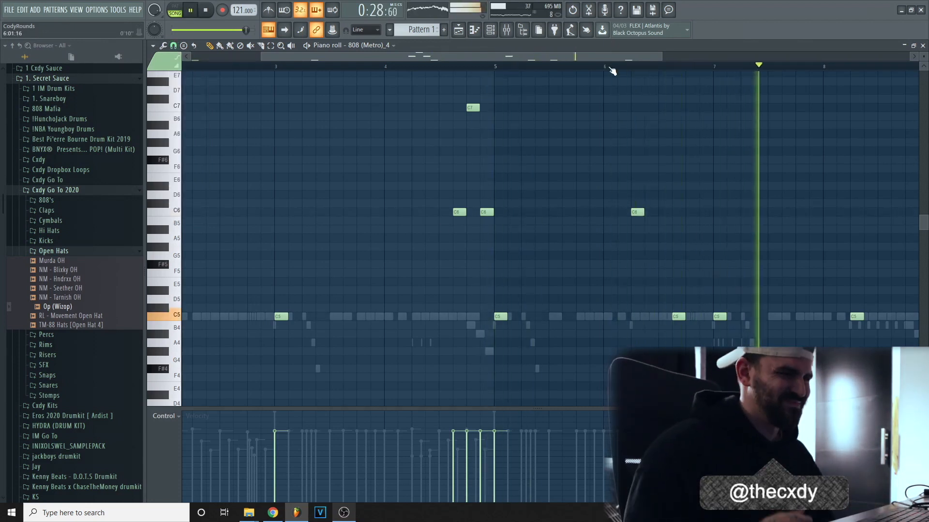
Set the snap to 1/3 beat and fill bar 8 with nine consecutive C5 notes from beat 2 to the bar's end.
scroll(715, 80, up, 3)
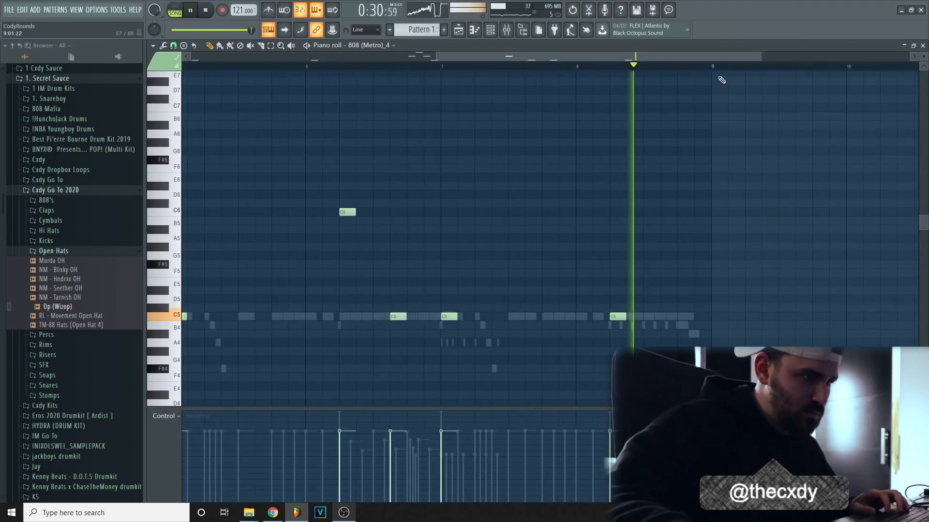
click(173, 45)
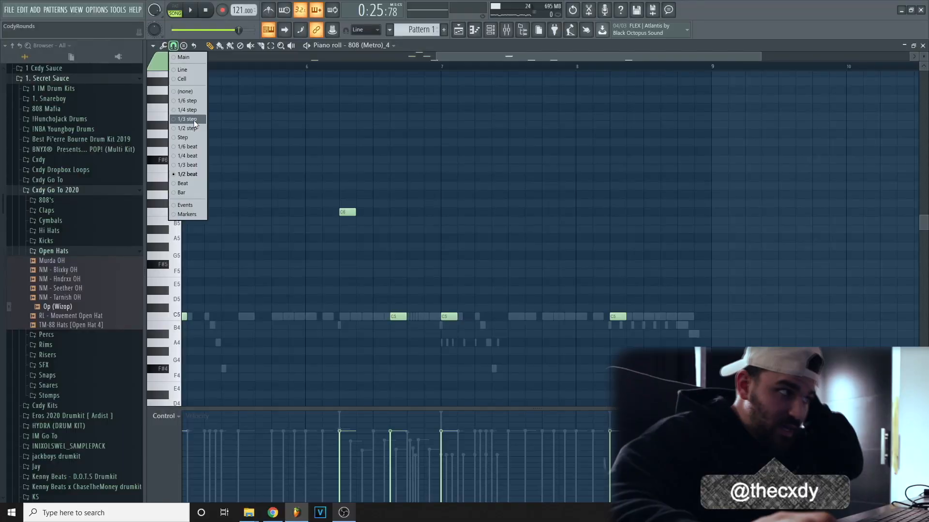
click(194, 120)
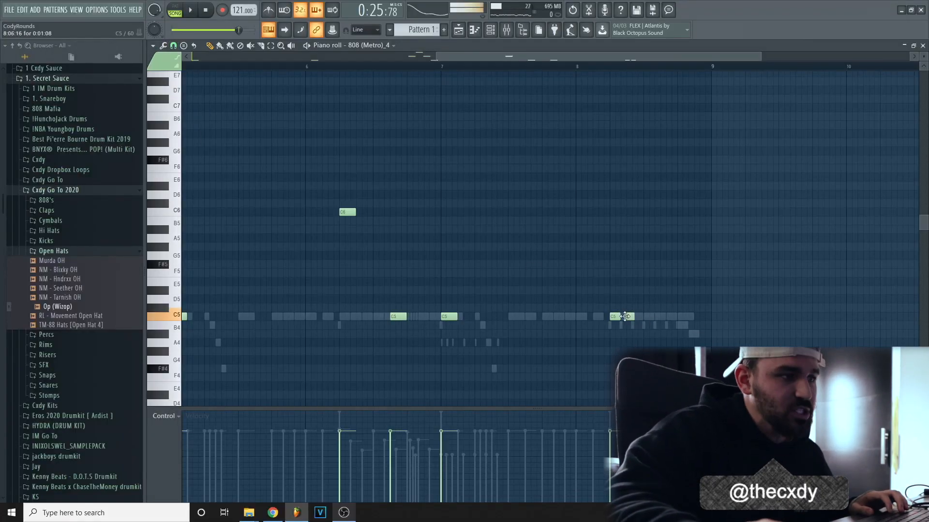
right_click(716, 316)
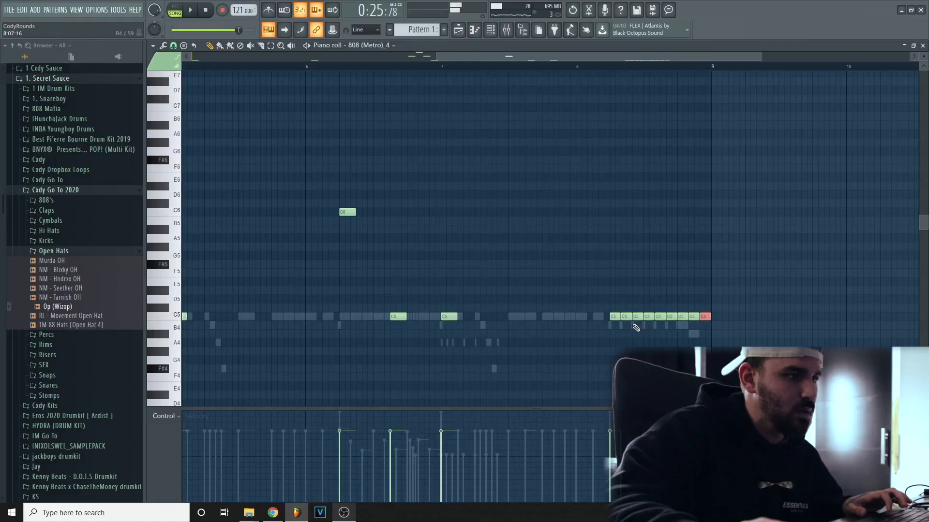
Raise the first three notes of the bar 8 roll to C6, the next two to C7 and the following two to C8.
key(space)
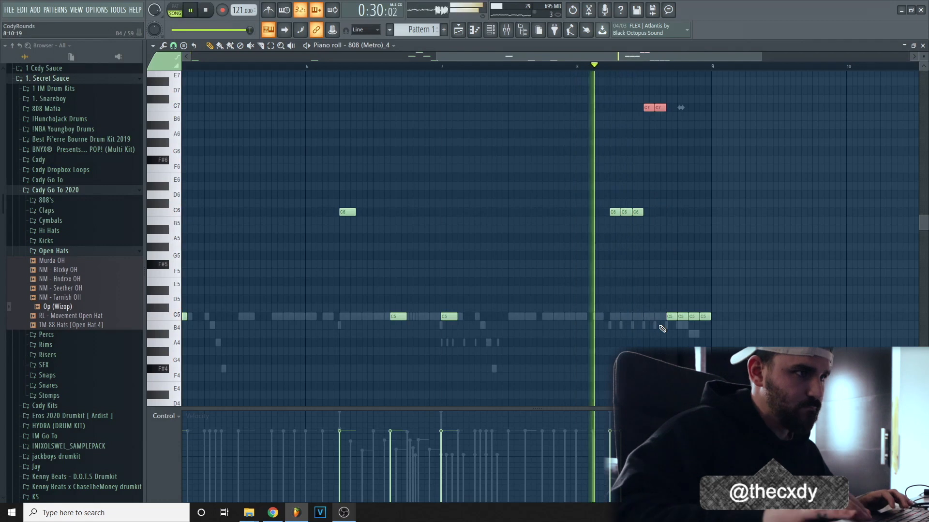
scroll(712, 168, up, 3)
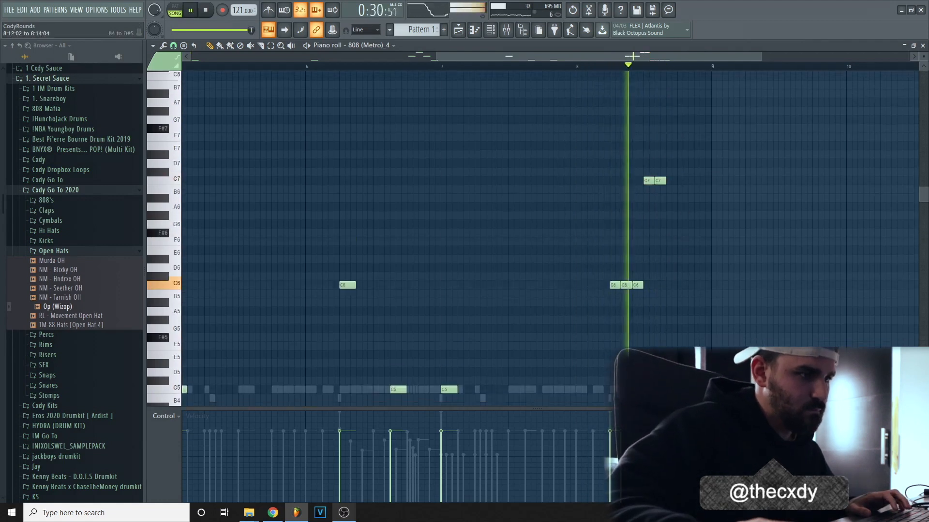
key(space)
key(space)
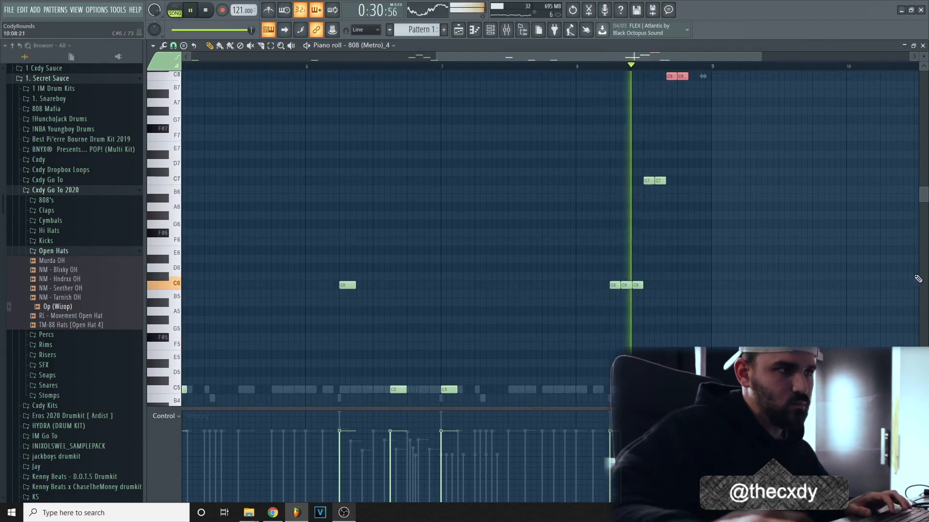
scroll(702, 77, up, 3)
key(space)
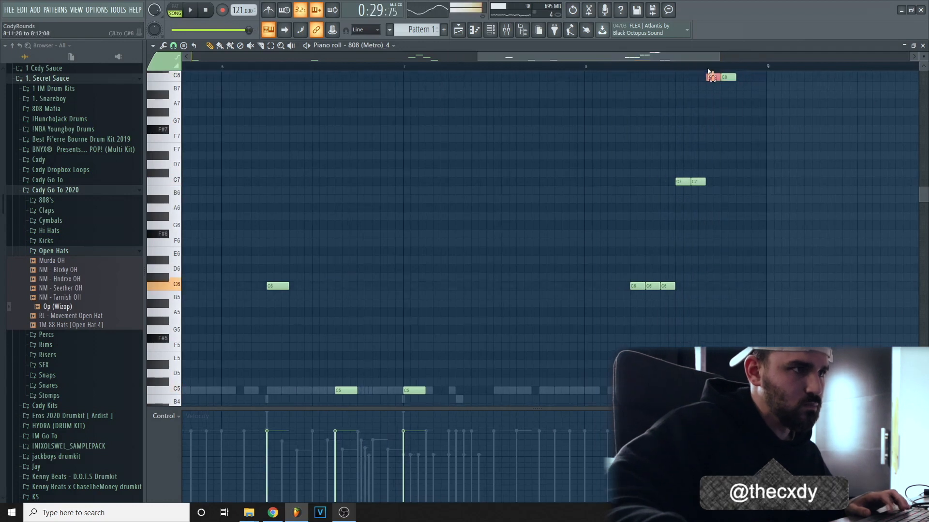
Reshape the bar 8 roll, with its fourth and fifth notes on C9, sixth on C8, seventh on C7 and eighth on C6, and play it.
right_click(712, 78)
key(space)
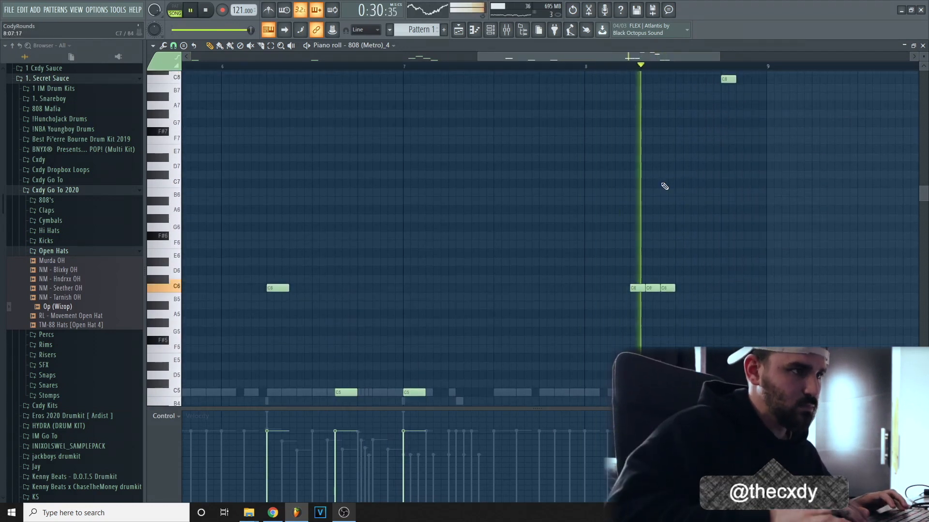
scroll(687, 189, up, 4)
key(space)
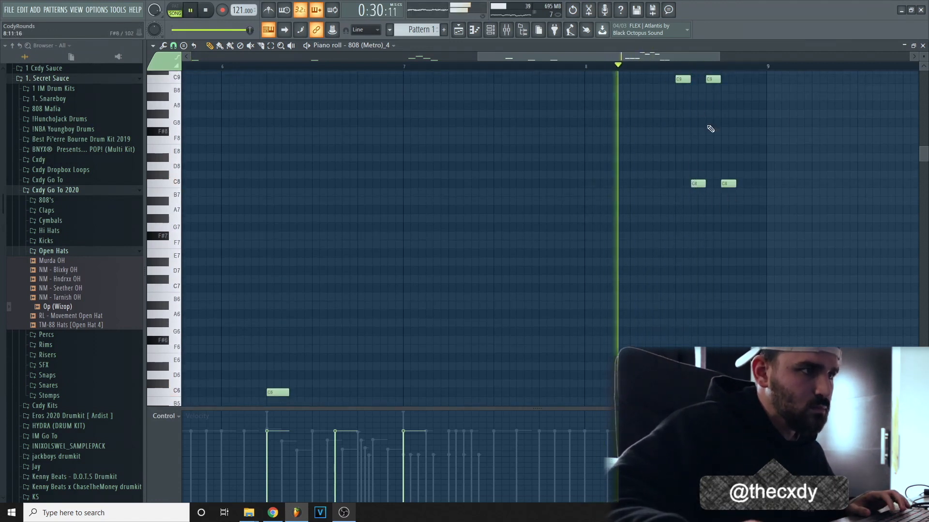
key(space)
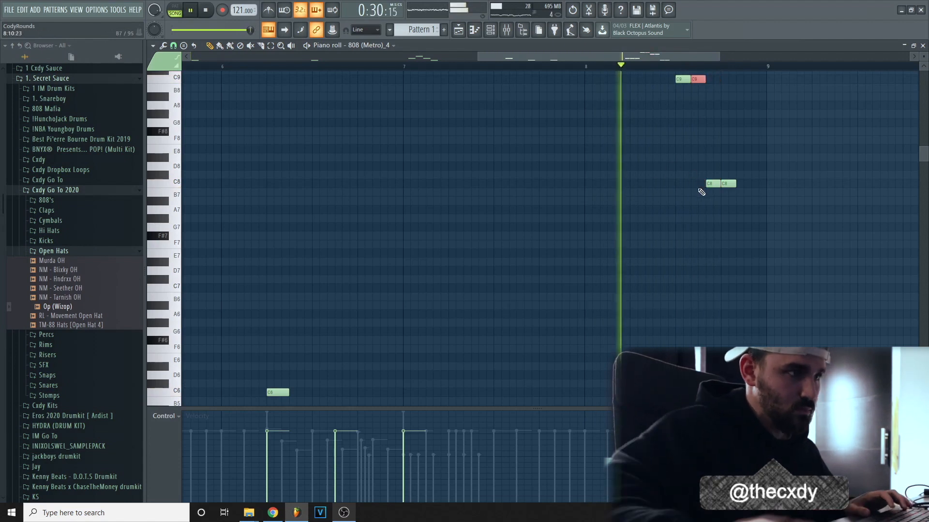
click(730, 183)
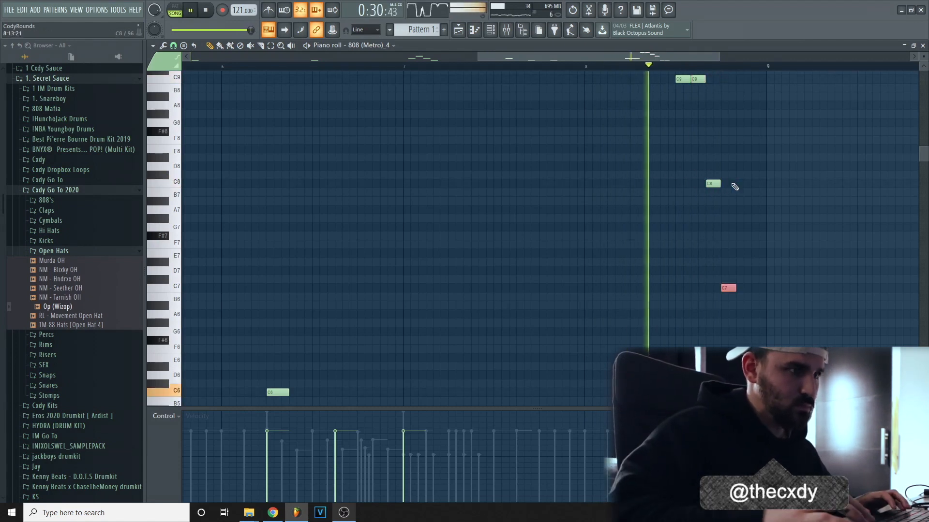
scroll(738, 203, down, 4)
scroll(755, 314, down, 2)
key(space)
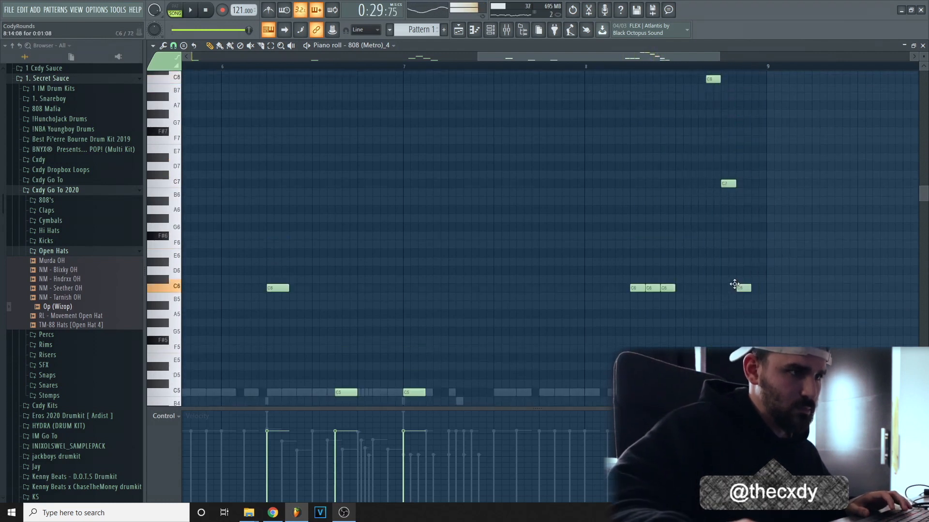
key(space)
key(space)
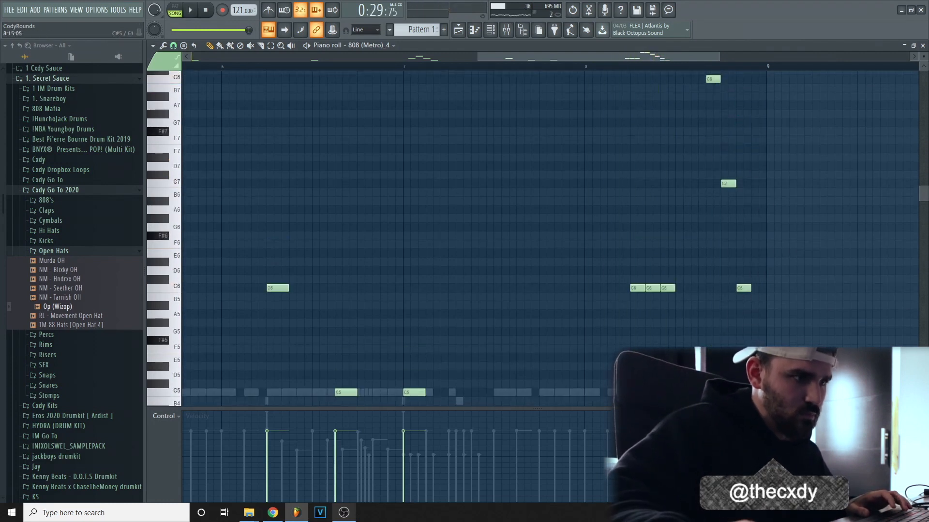
key(space)
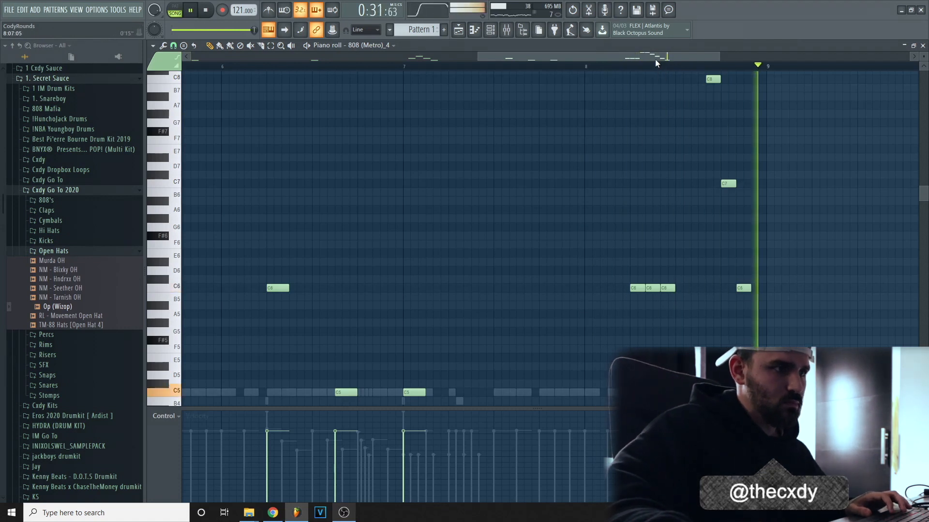
Lower the fifth note of the bar 8 roll to C8 and the sixth note to C7 while playing back.
click(654, 291)
click(638, 291)
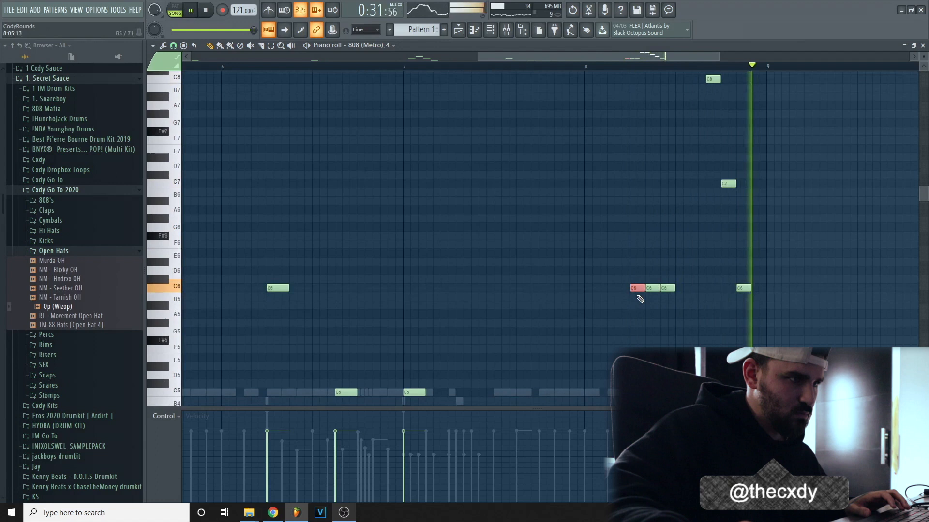
click(536, 59)
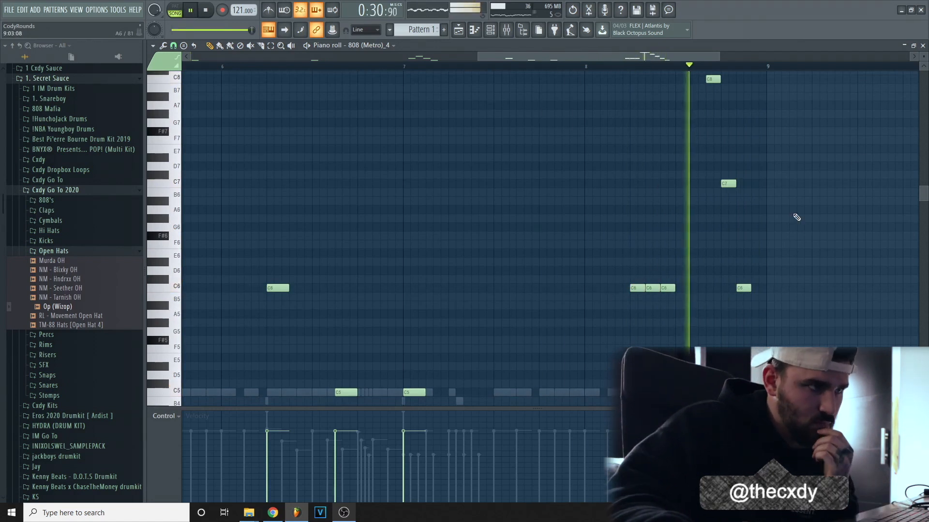
scroll(793, 216, up, 5)
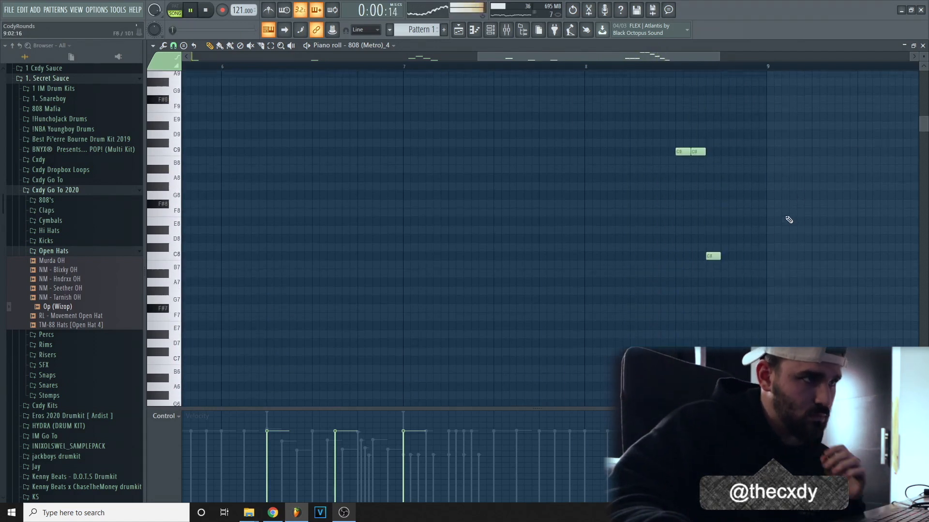
right_click(700, 157)
click(694, 262)
key(space)
scroll(728, 238, down, 2)
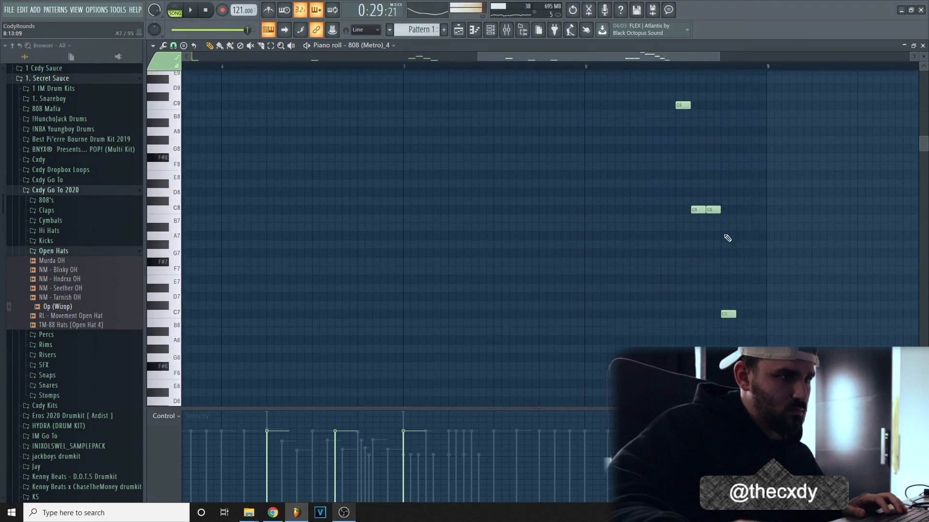
key(space)
drag(712, 209, 711, 317)
Lower the seventh note of the bar 8 roll to C6 and the eighth note to C5, checking with playback.
scroll(721, 291, down, 4)
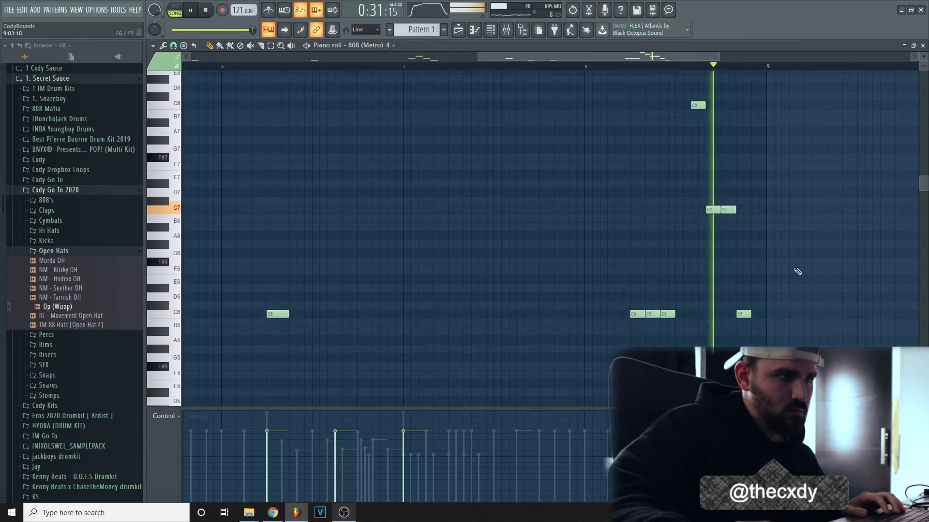
scroll(764, 232, down, 2)
right_click(728, 157)
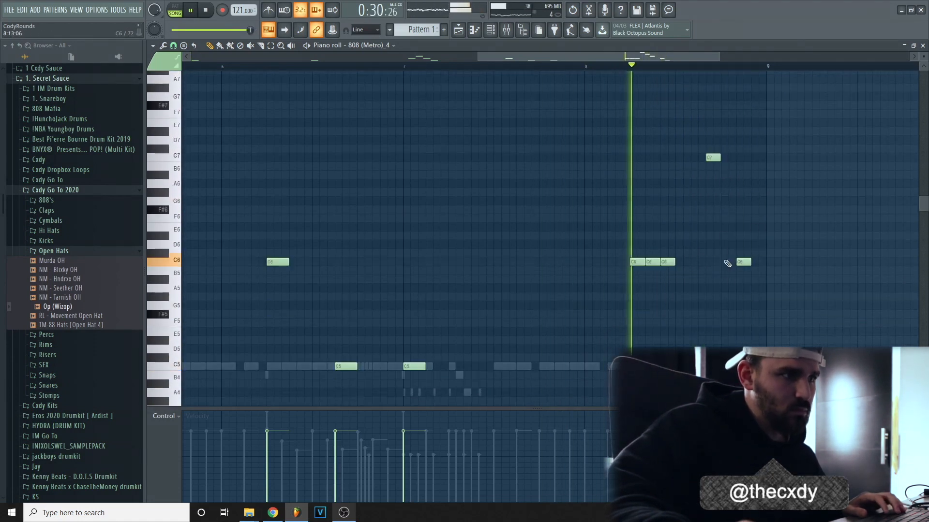
click(727, 262)
key(space)
scroll(747, 248, down, 2)
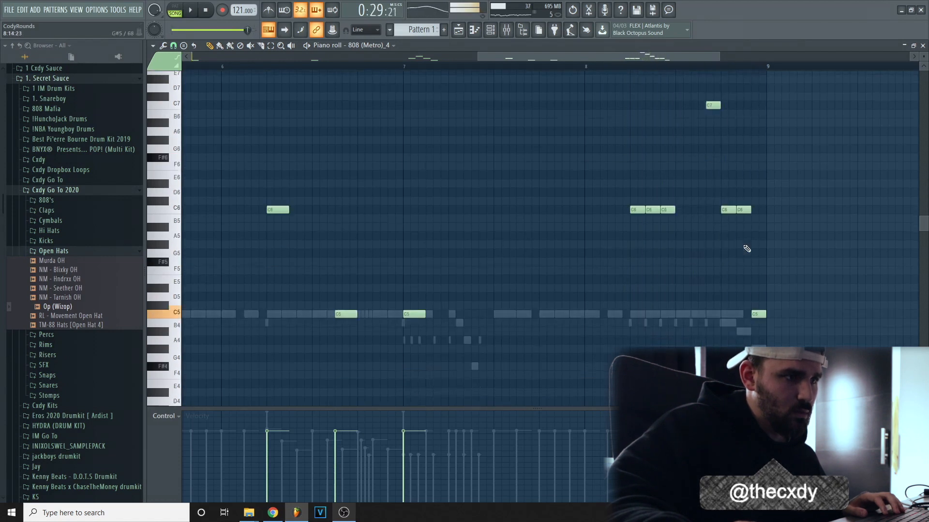
key(space)
right_click(744, 209)
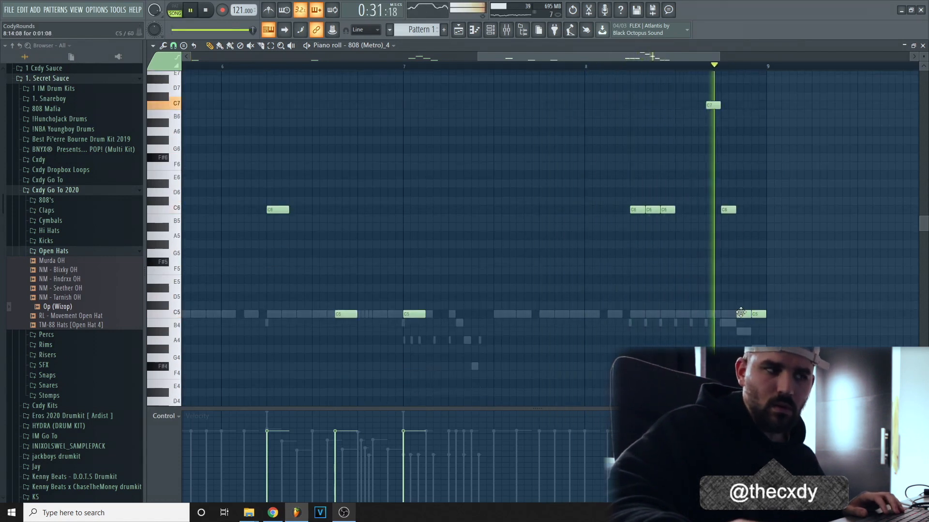
click(740, 313)
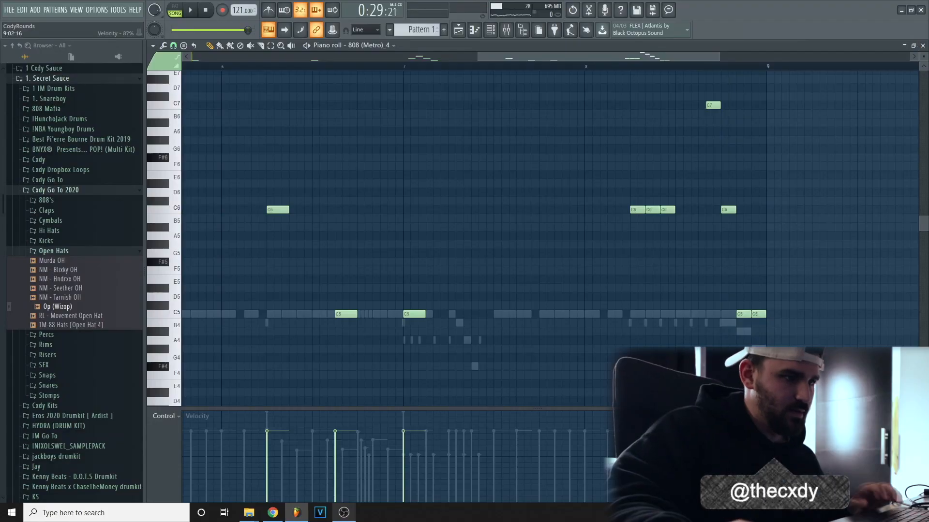
key(space)
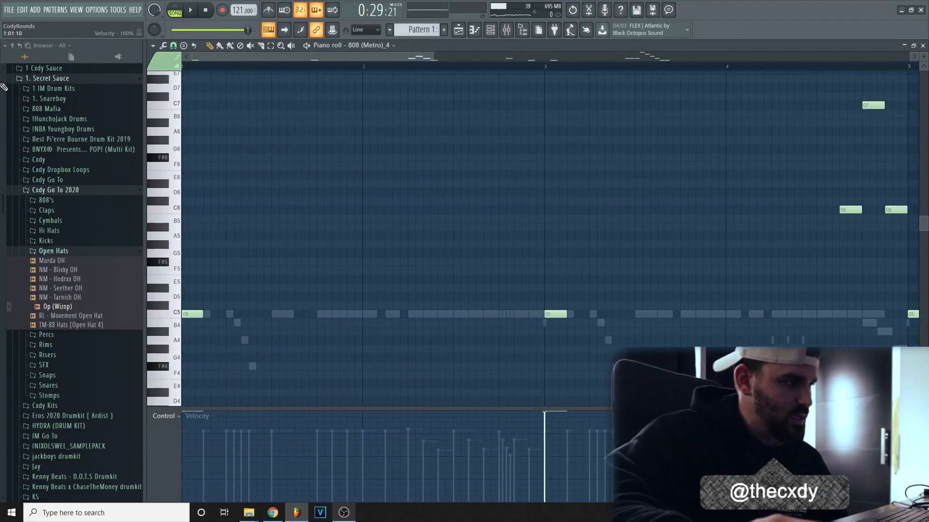
Lower the 808 (Metro)_4 mixer track to about -9.0 dB and reduce the nm - berry kick track's volume slightly.
click(923, 46)
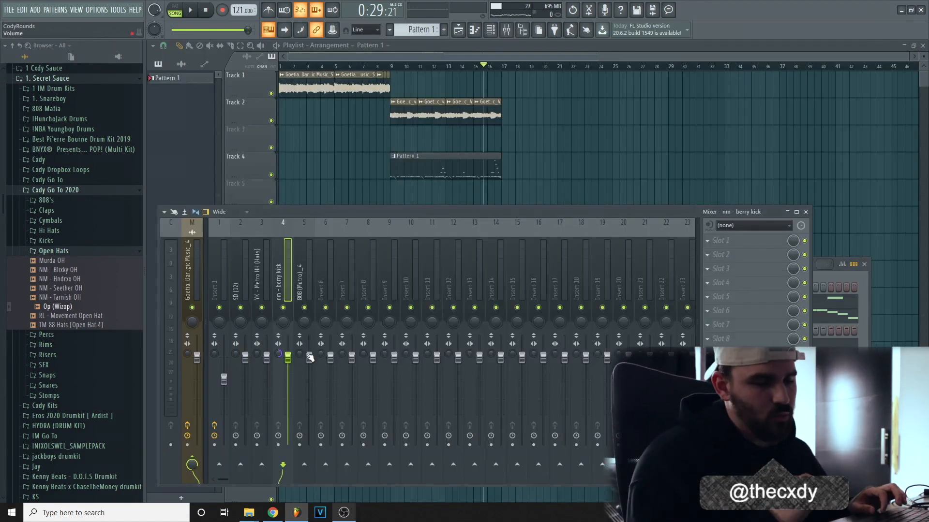
key(space)
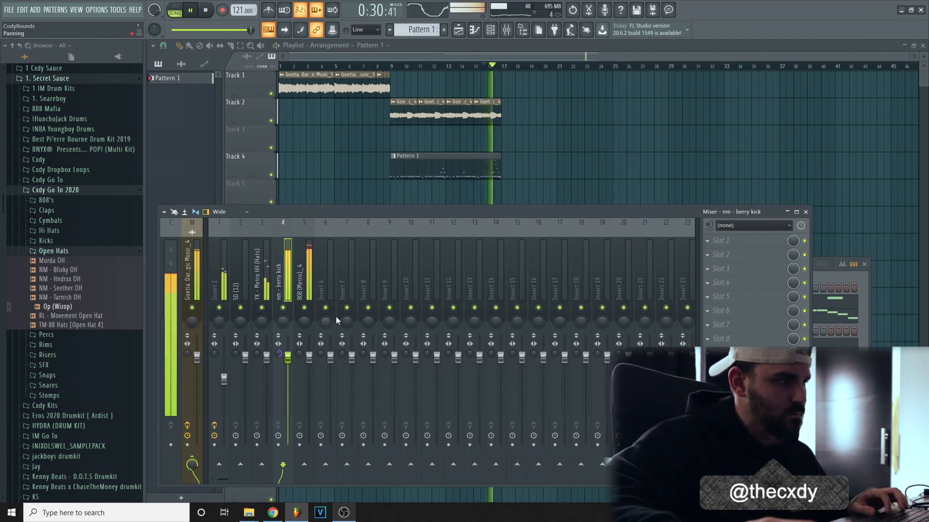
drag(313, 362, 310, 387)
key(space)
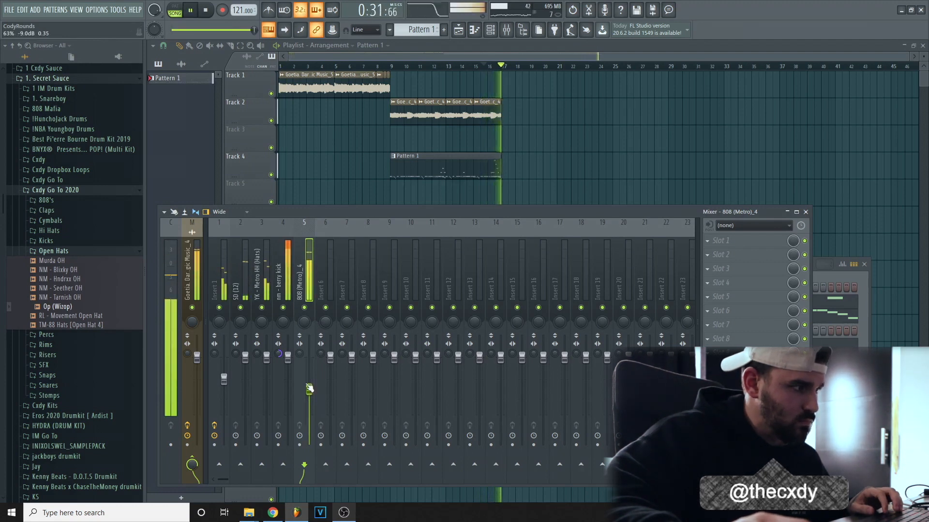
drag(288, 358, 288, 364)
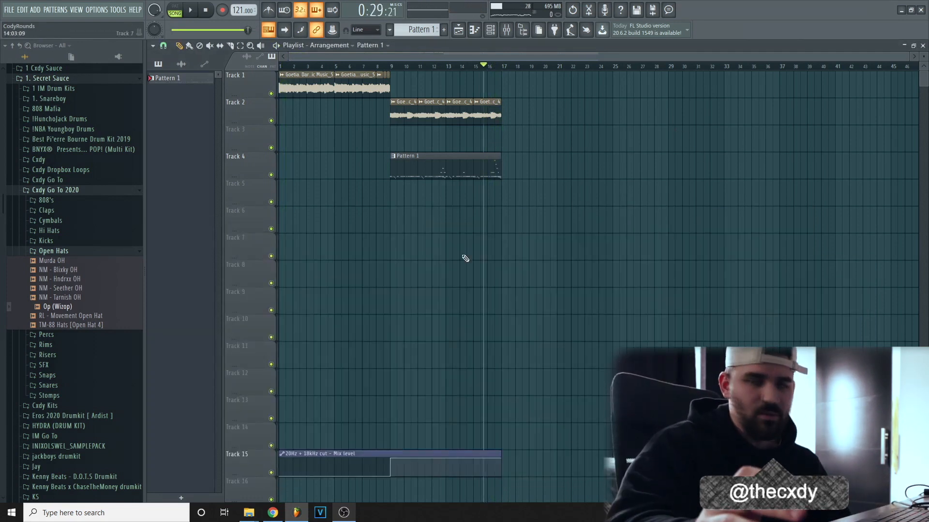
Check the volume levels of the kick and 808 tracks in the mixer.
click(506, 30)
click(185, 277)
click(286, 287)
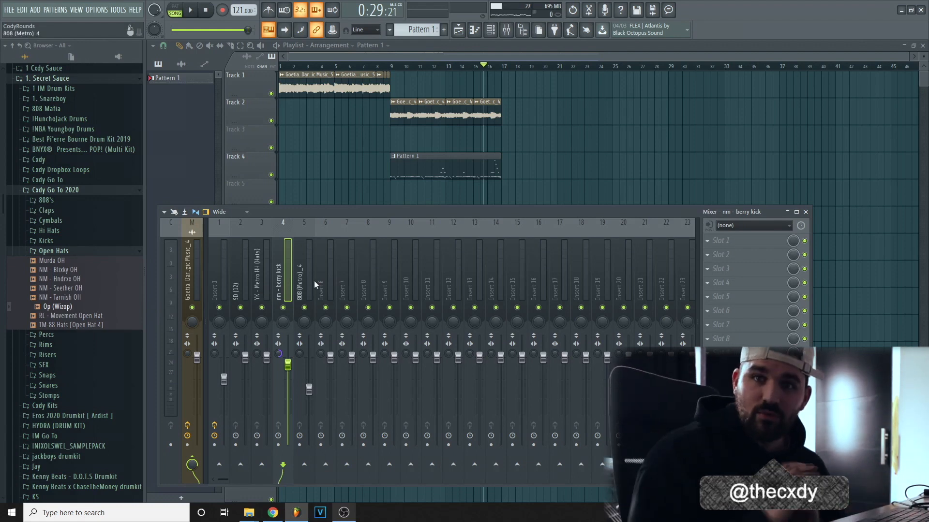
key(F9)
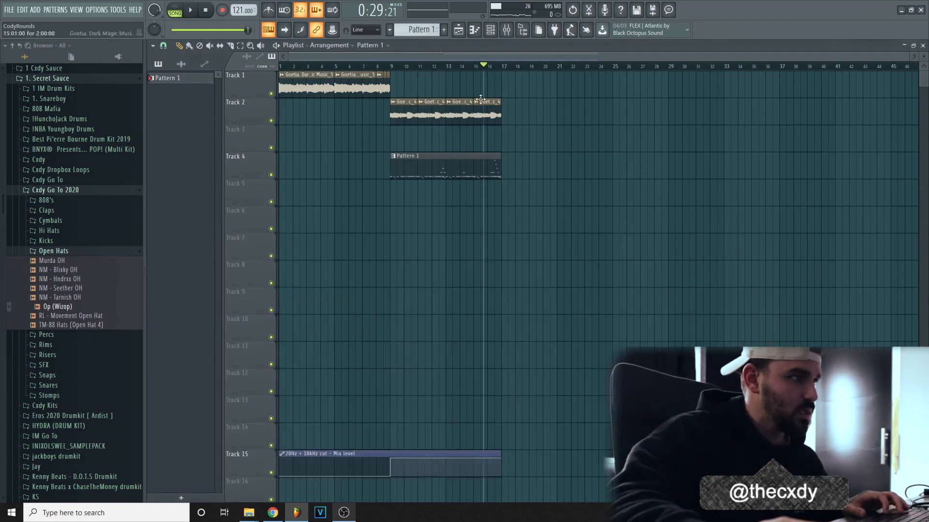
Play the song and place Op (Wizop) hits on beat 4 of bars 2 and 4, opening that channel's piano roll.
key(space)
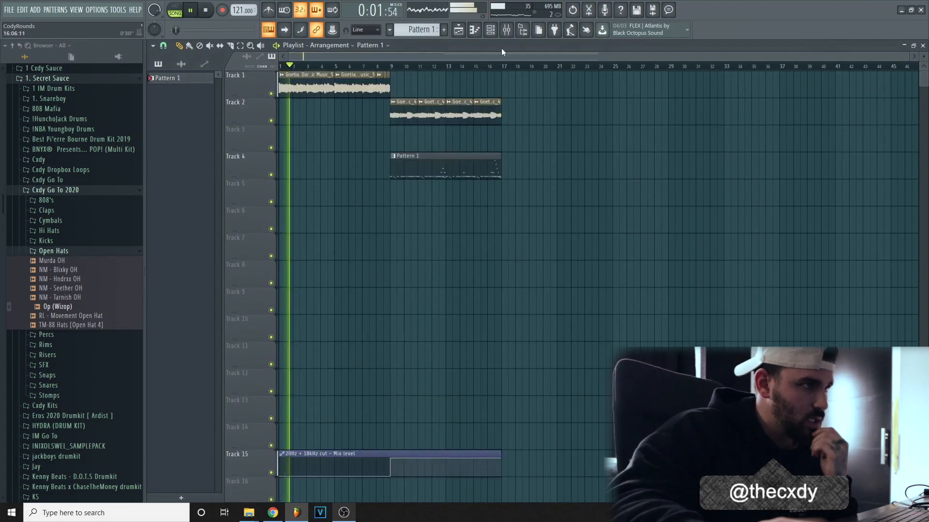
click(490, 29)
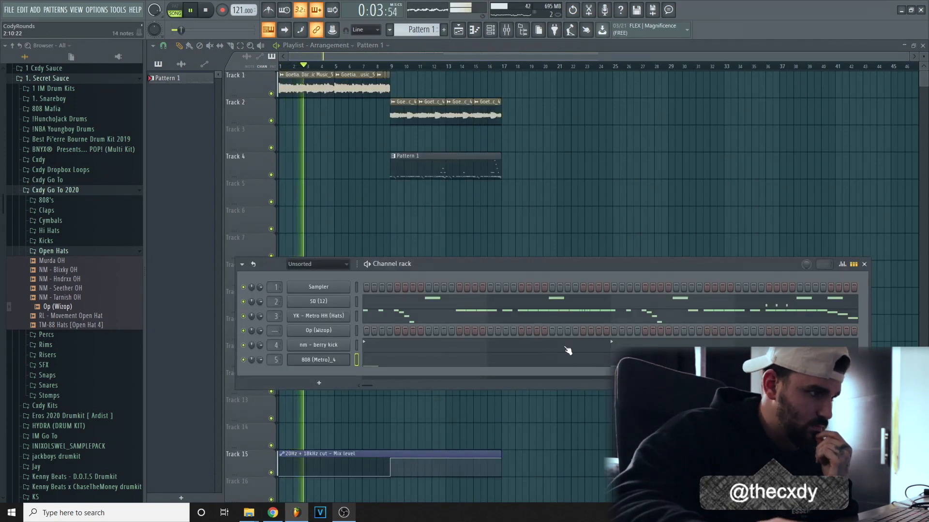
click(583, 331)
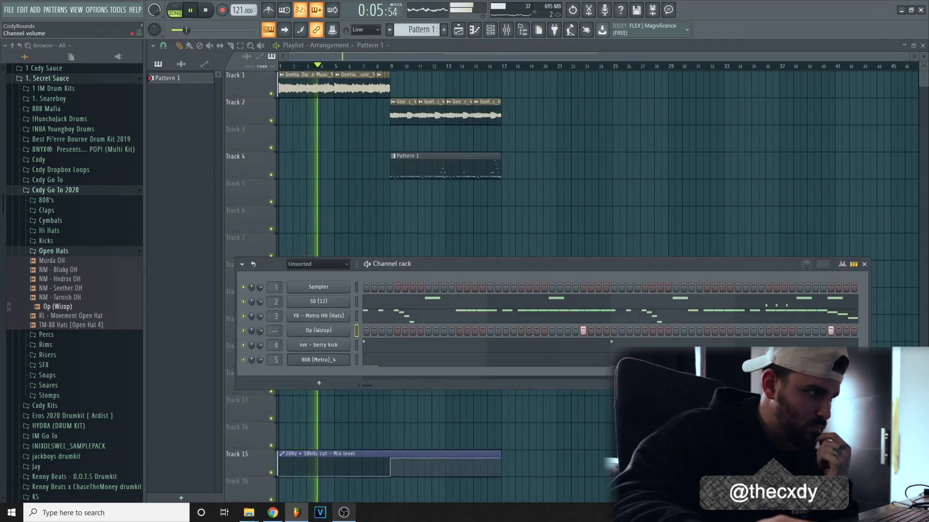
right_click(333, 331)
click(370, 333)
Duplicate the open-hat notes of bars 1 to 4 into bars 5 to 8.
scroll(700, 59, down, 2)
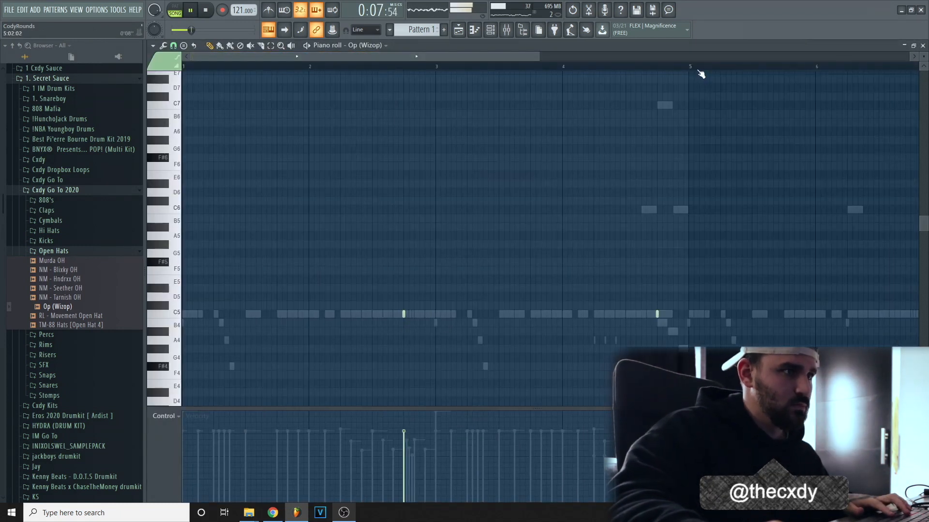
drag(697, 68, 188, 106)
key(ctrl+b)
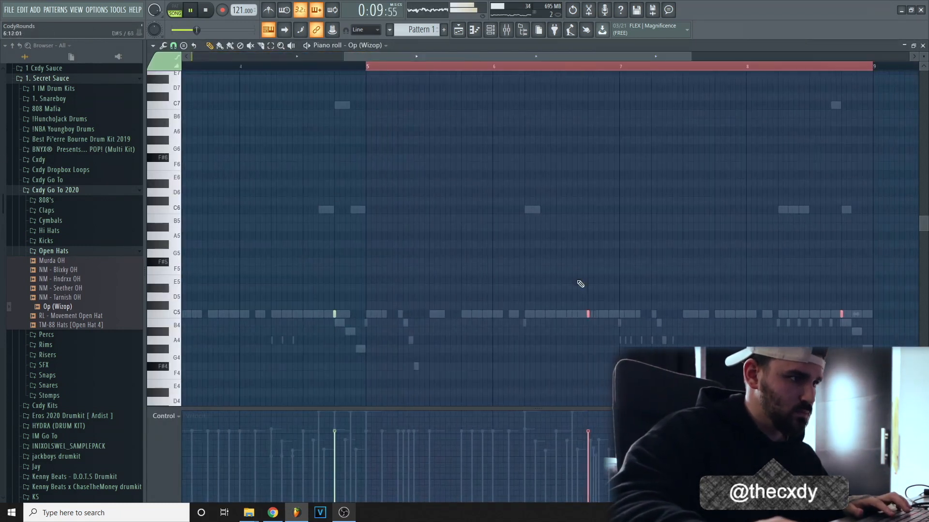
Add C5 open-hat notes on beats 1 and 2 of bars 1 and 3, and on beat 3 of bar 2.
drag(528, 57, 339, 57)
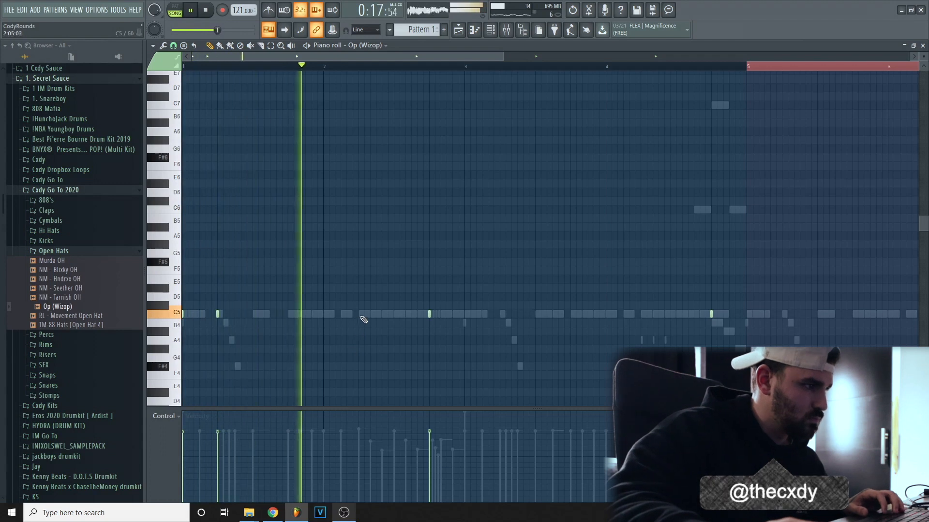
click(394, 314)
click(465, 315)
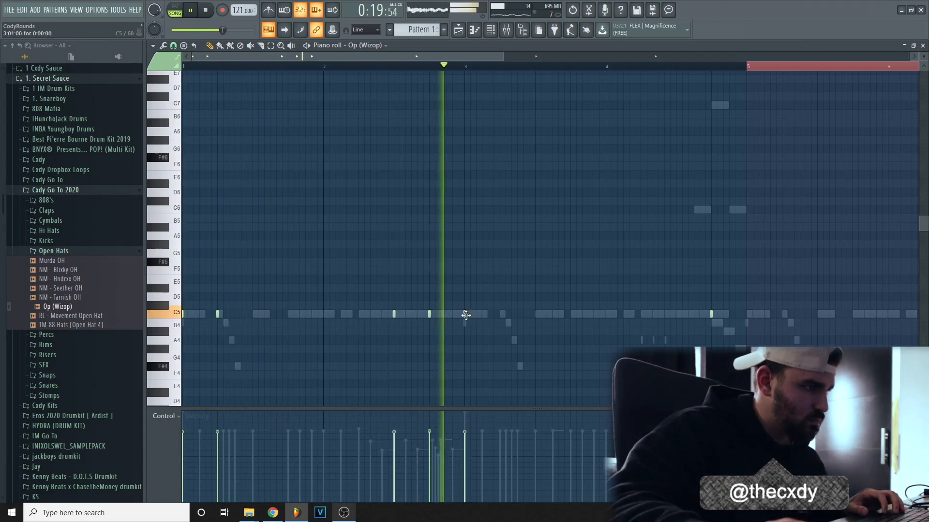
click(499, 314)
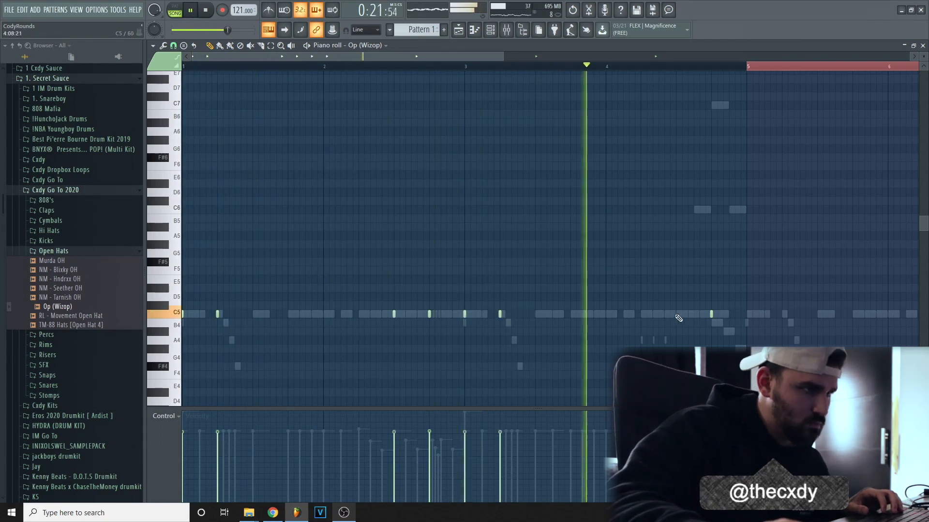
Add C5 open-hat notes on beats 2 and 3 of bar 4 and on beat 1 of bar 5.
click(640, 313)
click(676, 314)
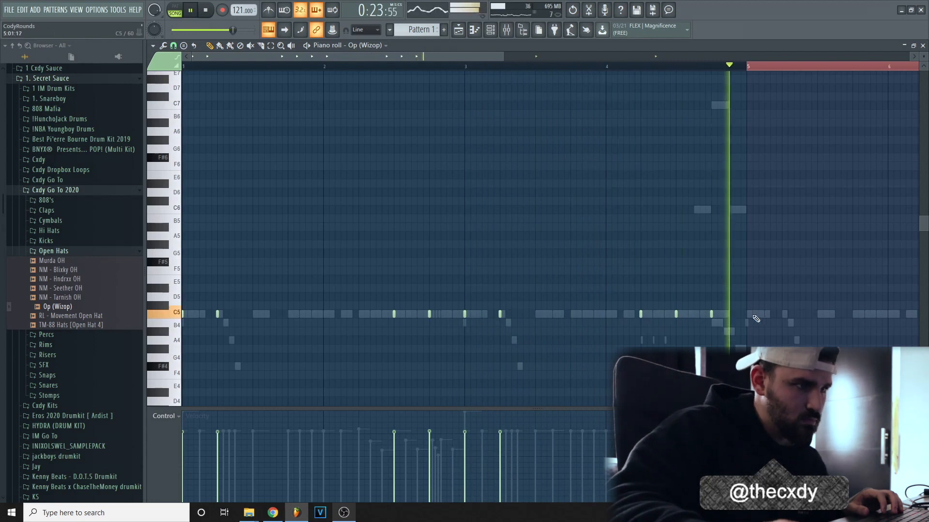
click(749, 313)
Delete the open-hat notes on beat 4 of bars 6 and 8.
scroll(648, 322, down, 1)
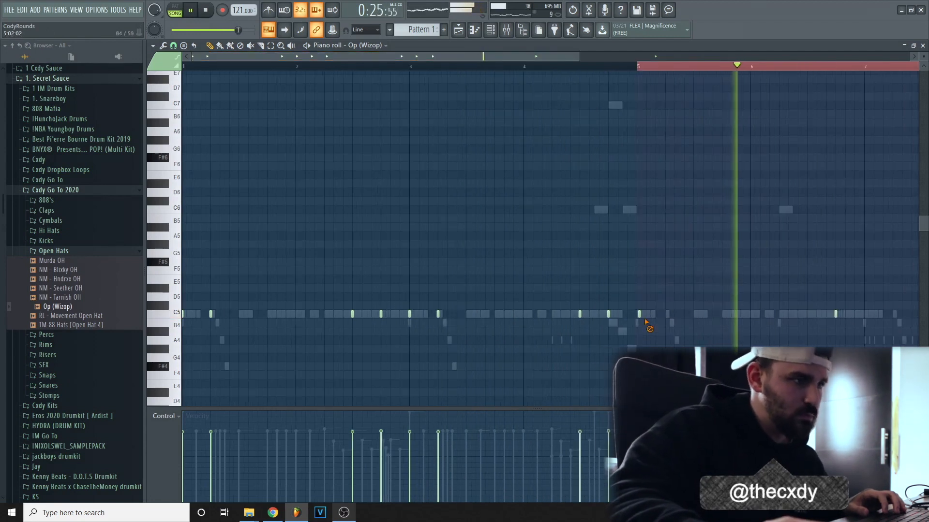
scroll(715, 197, down, 1)
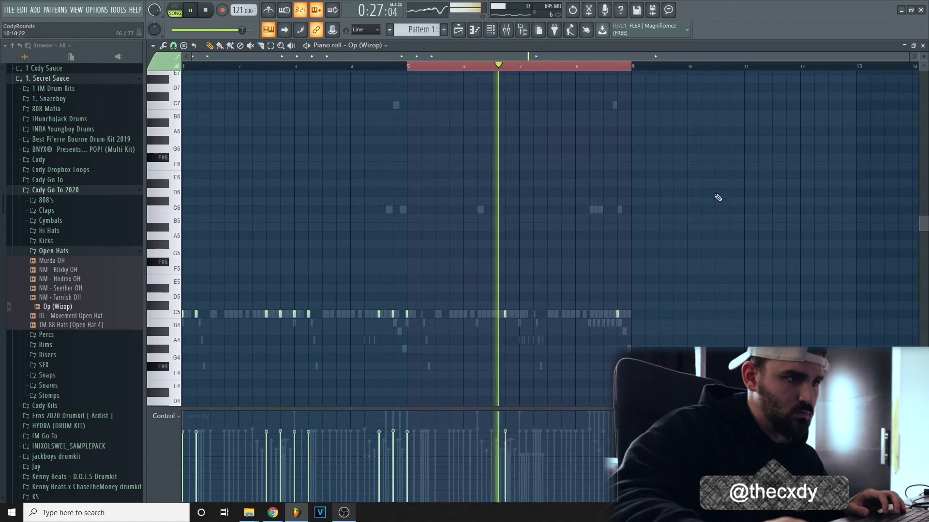
right_click(502, 315)
right_click(613, 314)
Remove the open-hat note on beat 1 of bar 5 and duplicate the notes of bars 1 to 4 into bars 5 to 8.
drag(405, 67, 1, 76)
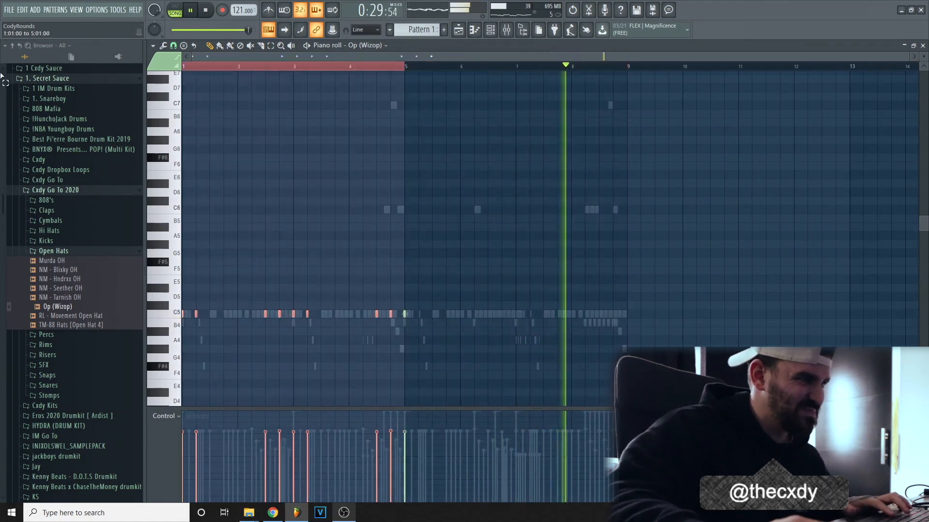
click(405, 314)
right_click(405, 314)
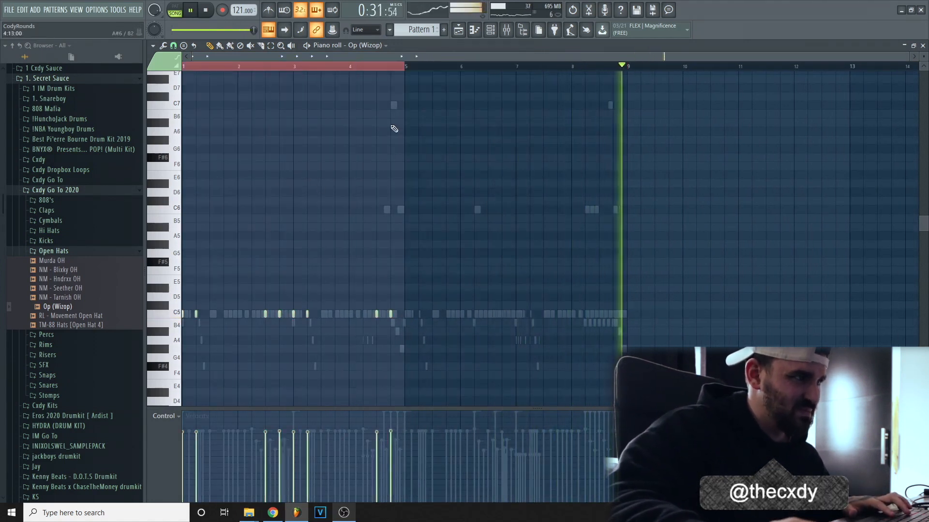
key(ctrl+b)
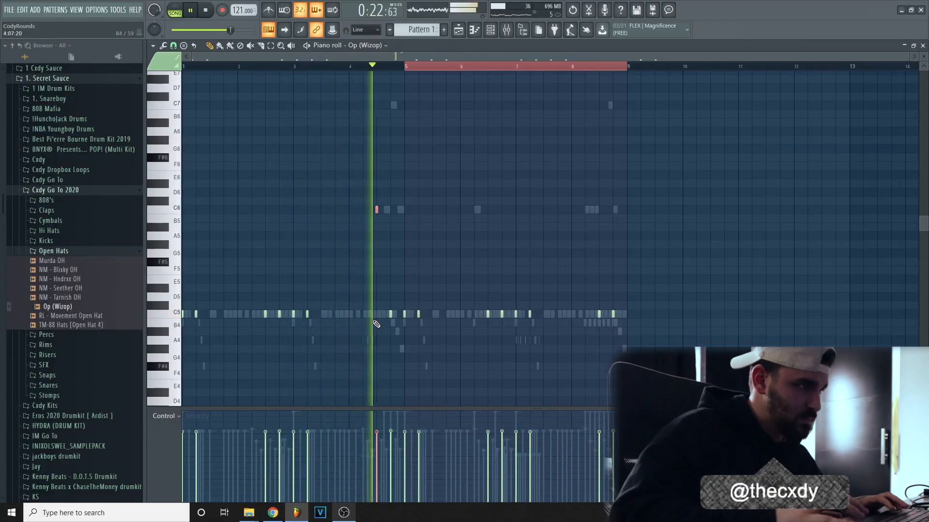
Transpose the open-hat note on beat 3 of bar 4 down one octave and up two semitones to D5.
key(ctrl+Down)
key(shift+Up)
key(shift+Up)
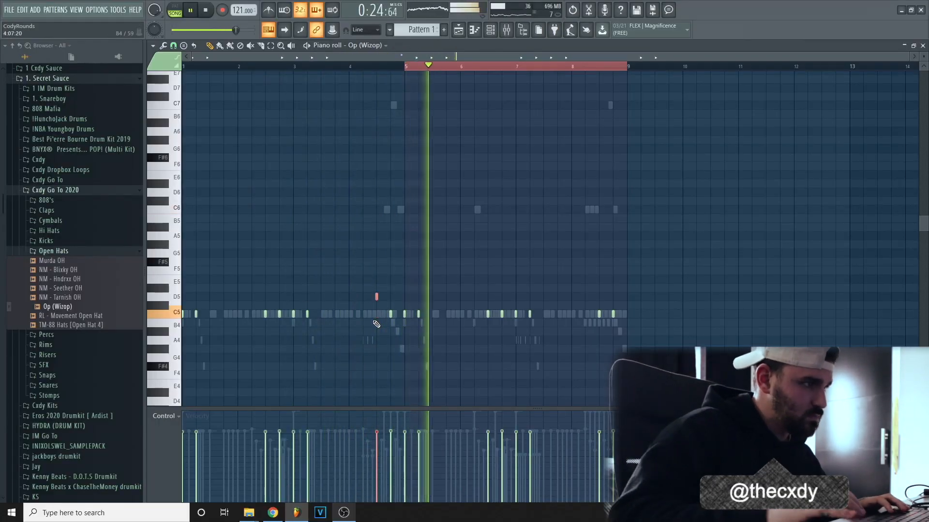
Lower the velocities of the open-hat notes to an even level across bars 1 to 8.
ctrl+click(456, 239)
drag(615, 442, 184, 443)
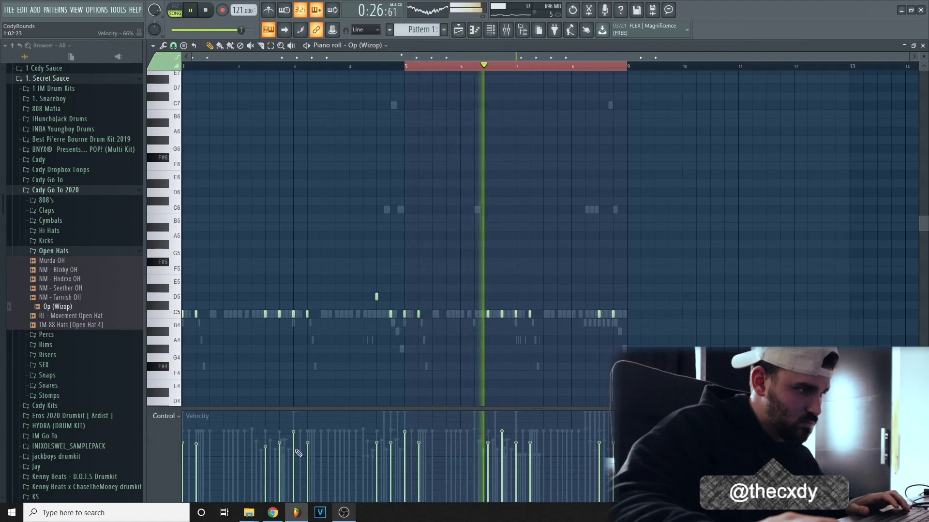
mouse_move(298, 454)
mouse_down()
mouse_move(448, 460)
mouse_move(201, 455)
mouse_move(617, 450)
mouse_move(203, 445)
mouse_move(605, 447)
mouse_move(165, 453)
mouse_up()
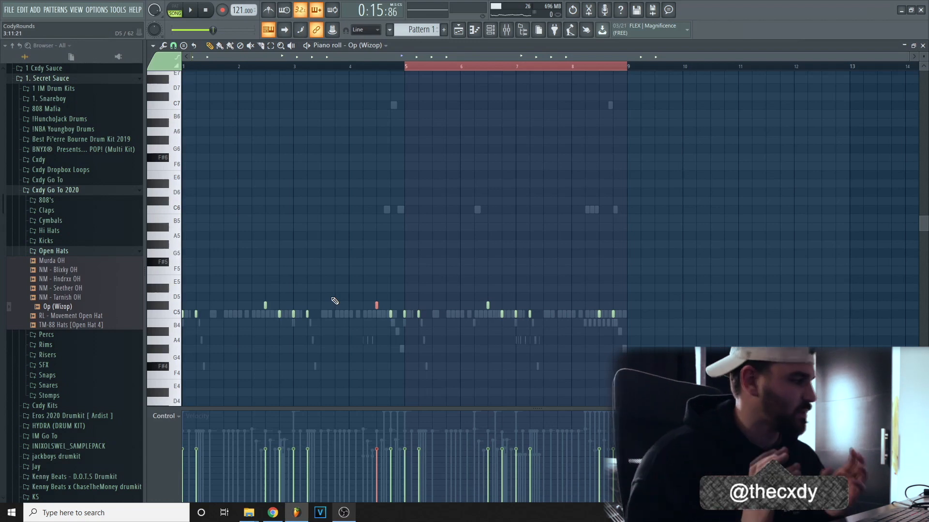
Review the YK - Metro HH (Hats) notes and clone that channel.
click(923, 45)
click(389, 315)
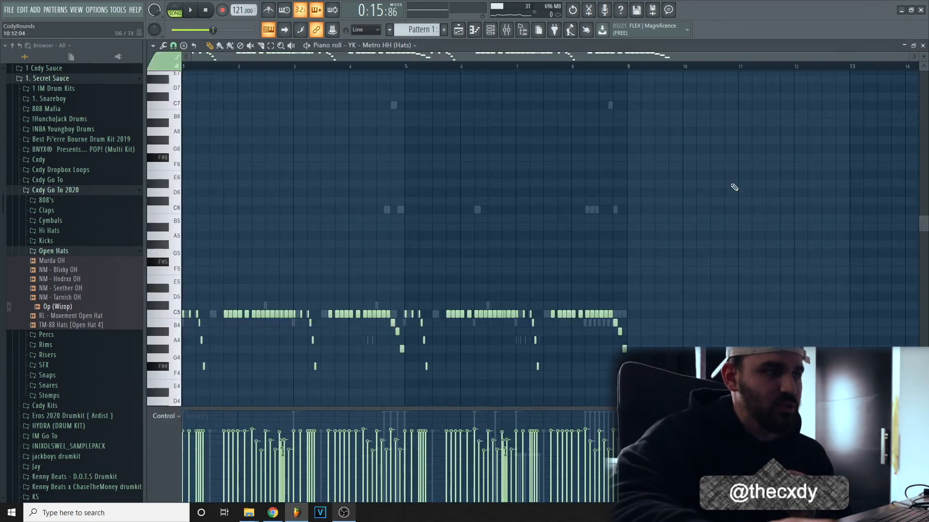
scroll(263, 319, down, 5)
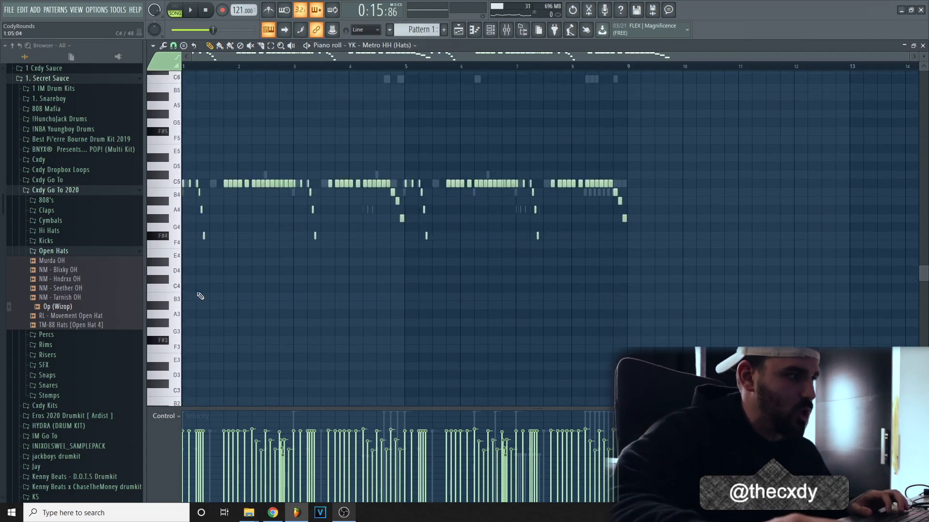
click(922, 46)
right_click(371, 309)
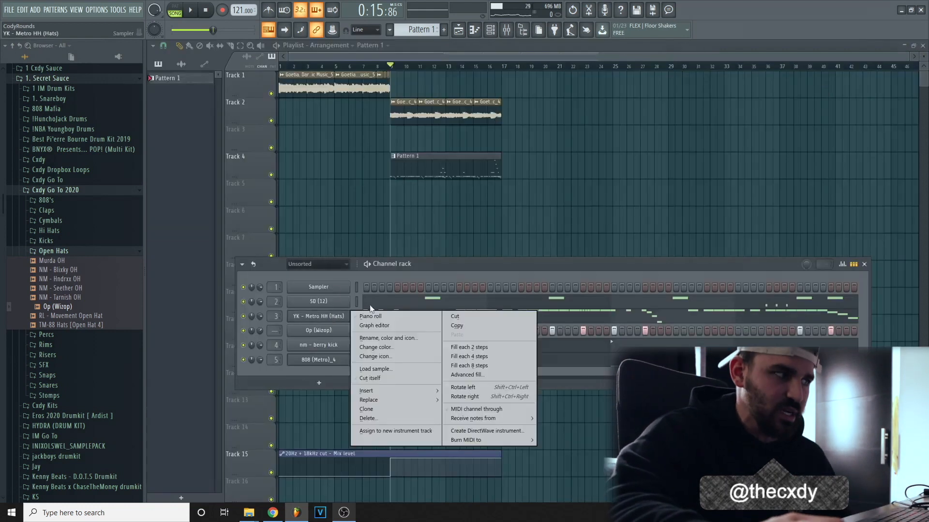
click(367, 409)
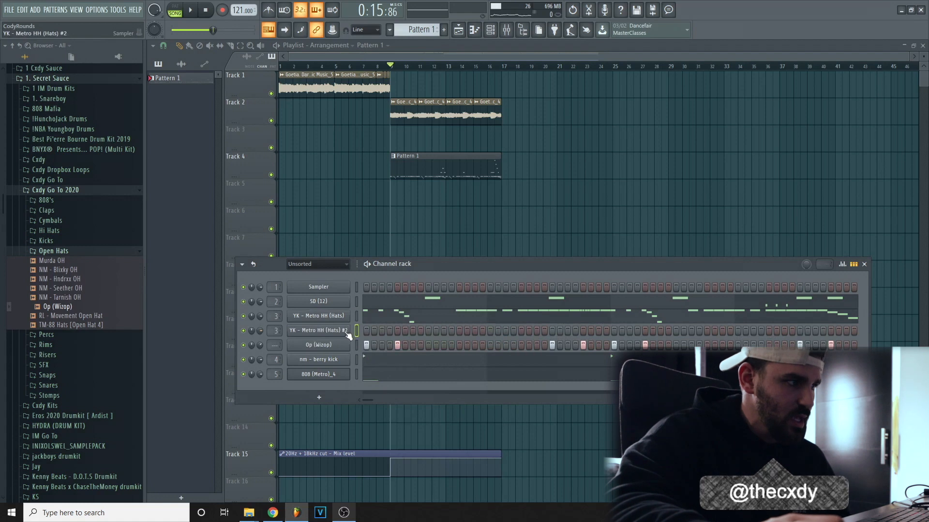
Fill the cloned hat channel on every 2 steps and transpose its notes down five semitones to G4.
right_click(344, 332)
click(457, 363)
right_click(345, 331)
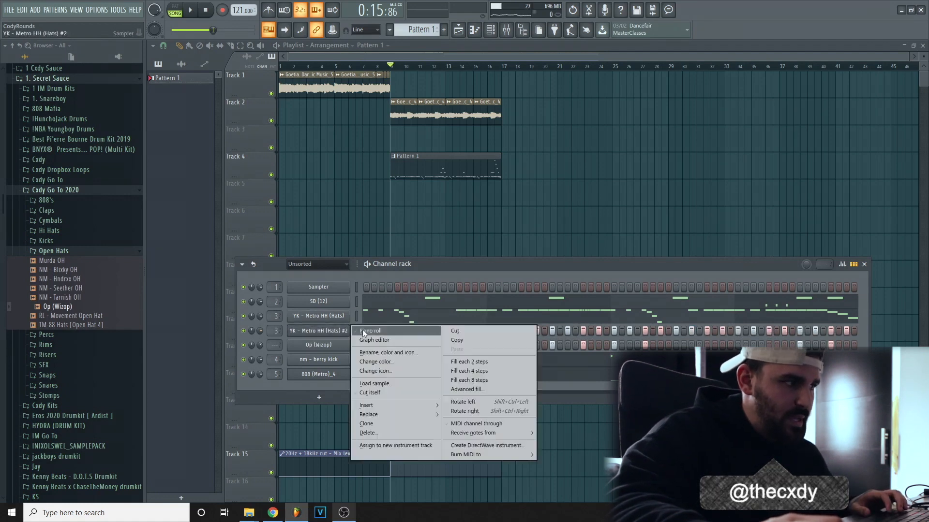
click(367, 331)
key(shift+Down)
key(shift+Down)
key(shift+Down)
key(shift+Down)
key(shift+Down)
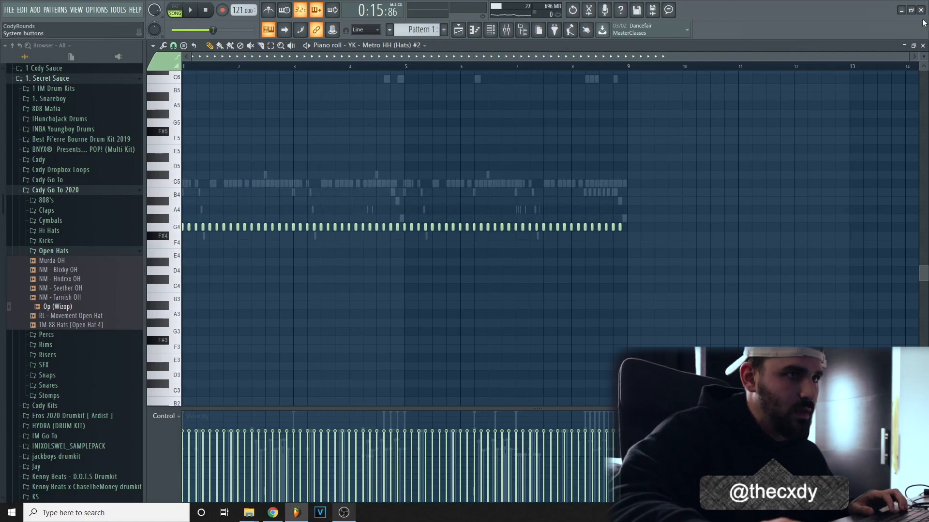
click(922, 45)
Fill the cloned YK - Metro HH (Hats) #2 channel on every 4 steps.
right_click(368, 334)
mouse_move(436, 359)
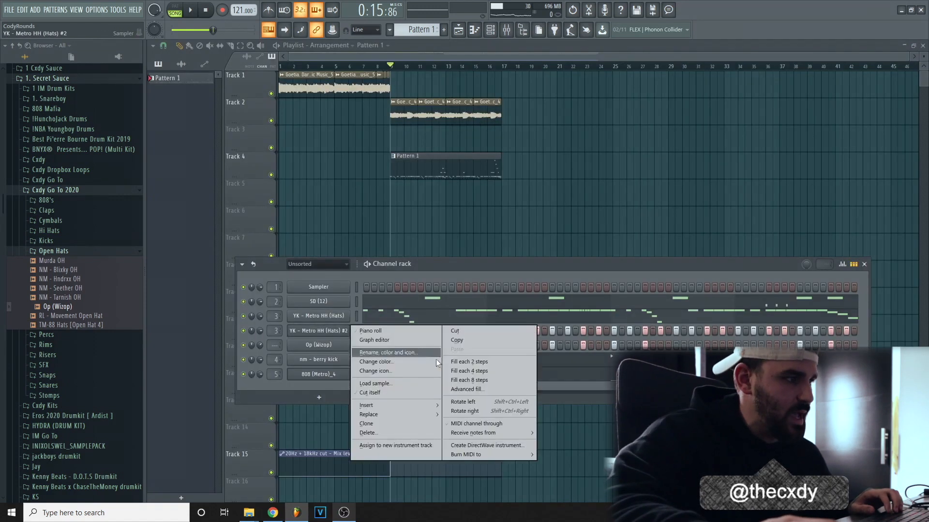
click(471, 371)
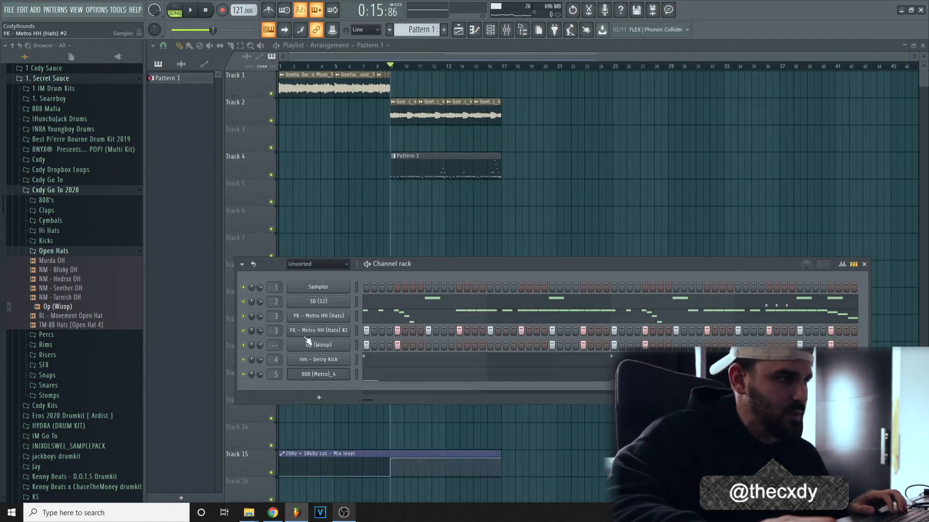
Transpose the cloned hat channel's notes down five semitones to G4 and close its piano roll.
right_click(352, 329)
click(381, 328)
key(Down)
key(Down)
key(Down)
key(Down)
key(Down)
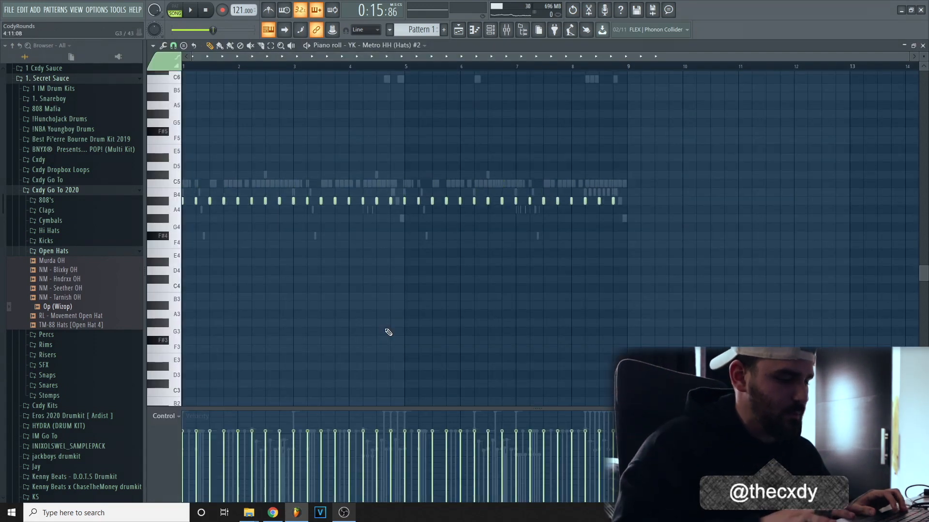
click(922, 45)
Play the song and lower the channel volumes of YK - Metro HH (Hats) #2 and Op (Wizop), the latter to about 53%.
key(space)
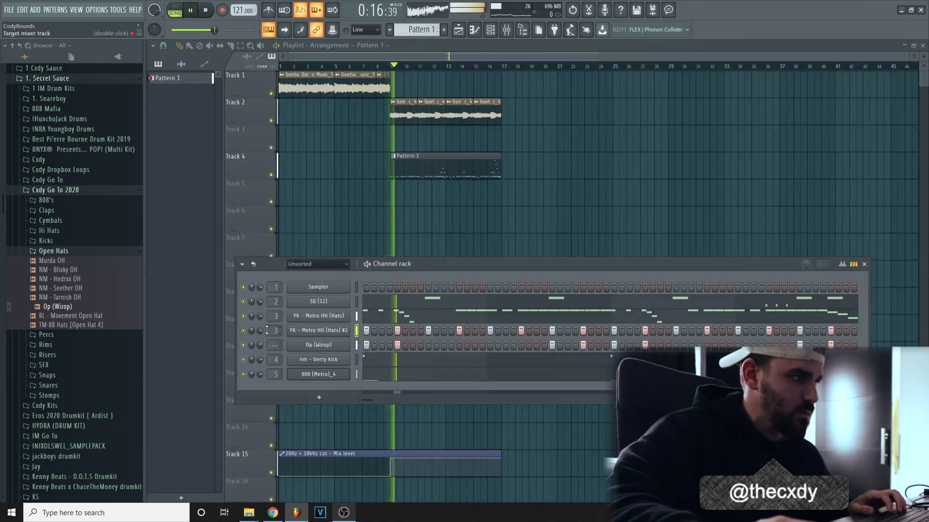
drag(260, 331, 260, 355)
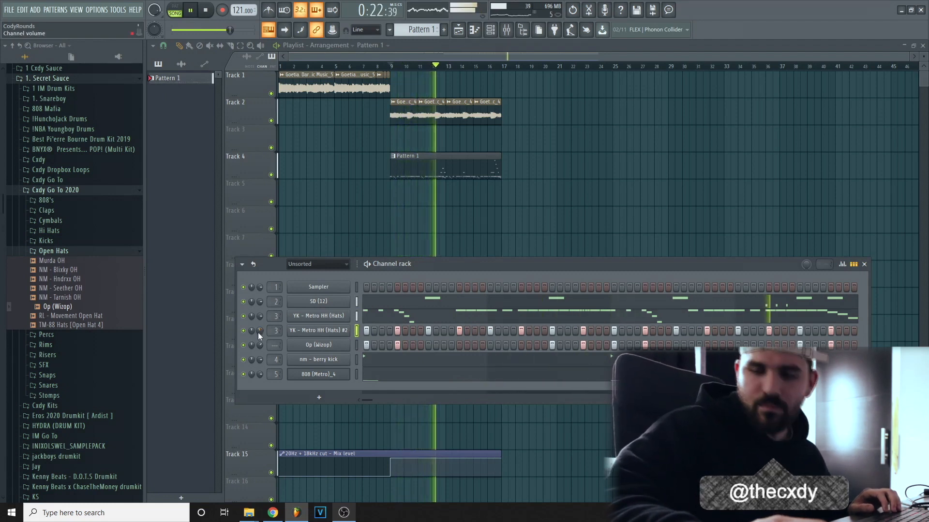
drag(260, 346, 260, 358)
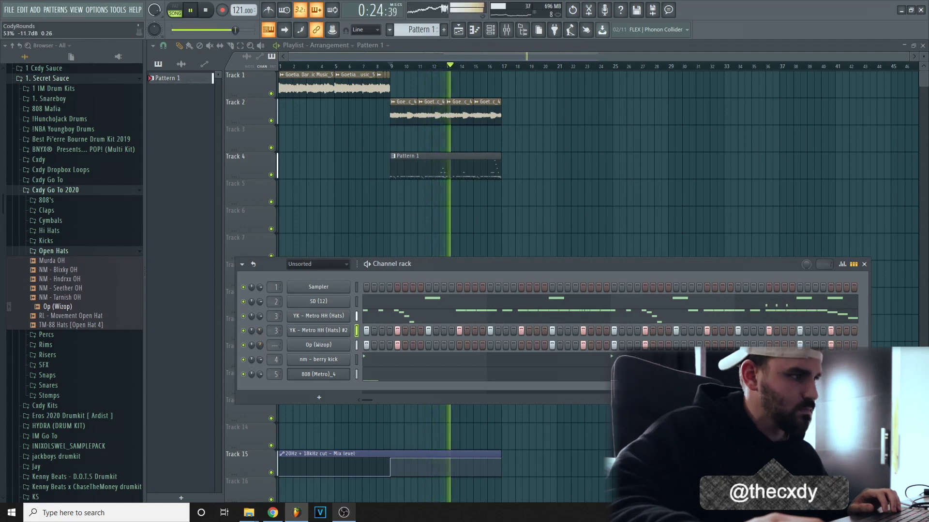
Audition samples in the Stomps and Percs folders and add Triangle_4 as a channel below YK - Metro HH (Hats).
click(73, 251)
click(85, 323)
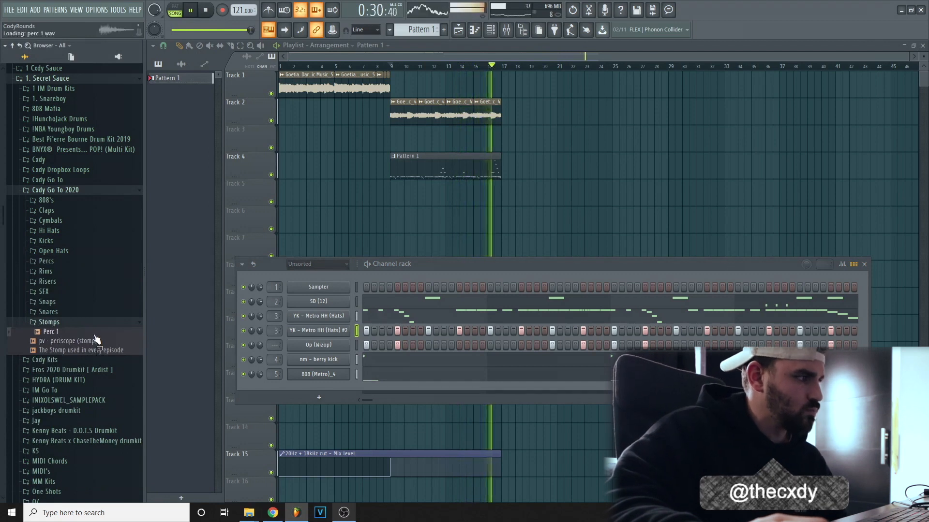
click(80, 261)
click(87, 290)
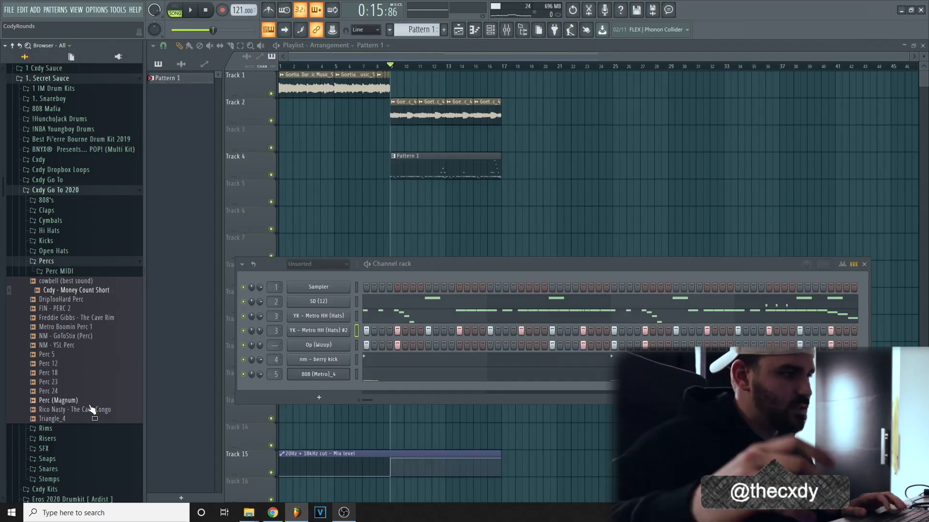
key(F6)
key(space)
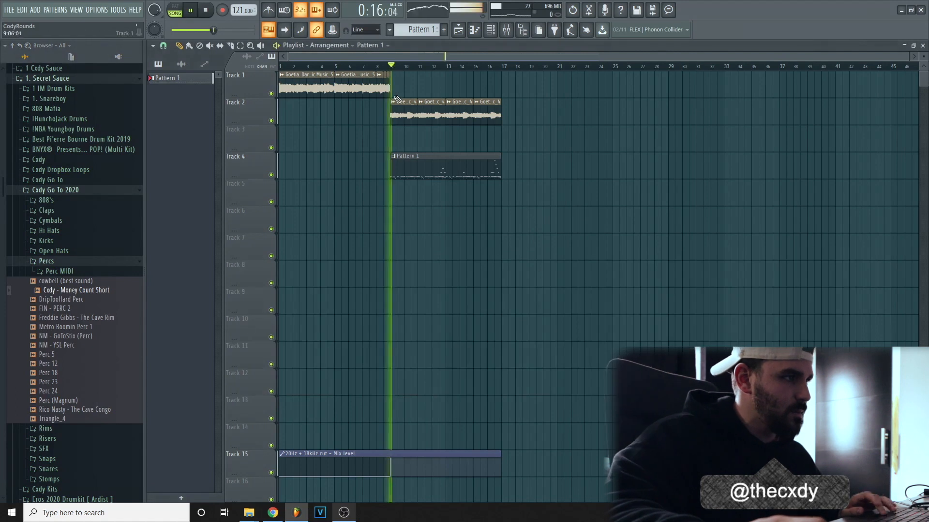
key(F6)
drag(95, 425, 341, 325)
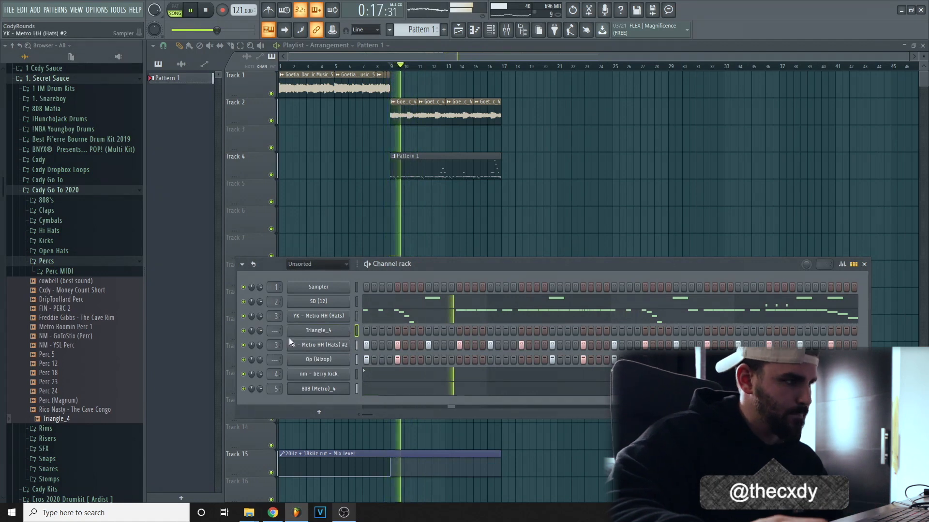
Place Triangle_4 hits on beat 4 of bars 2 and 4 in the step sequencer.
click(582, 331)
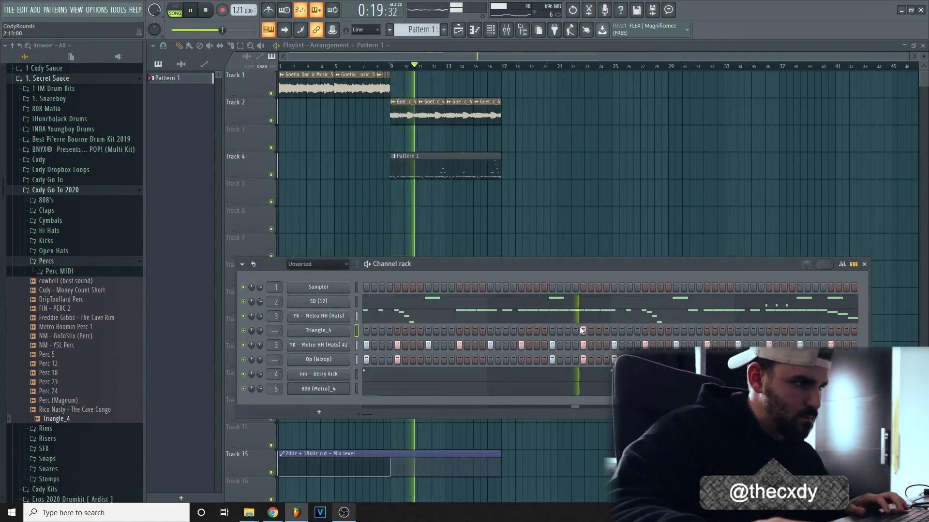
click(822, 331)
click(830, 331)
Open the Triangle_4 piano roll and add a C5 note on beat 4 of bar 4.
right_click(304, 332)
click(370, 331)
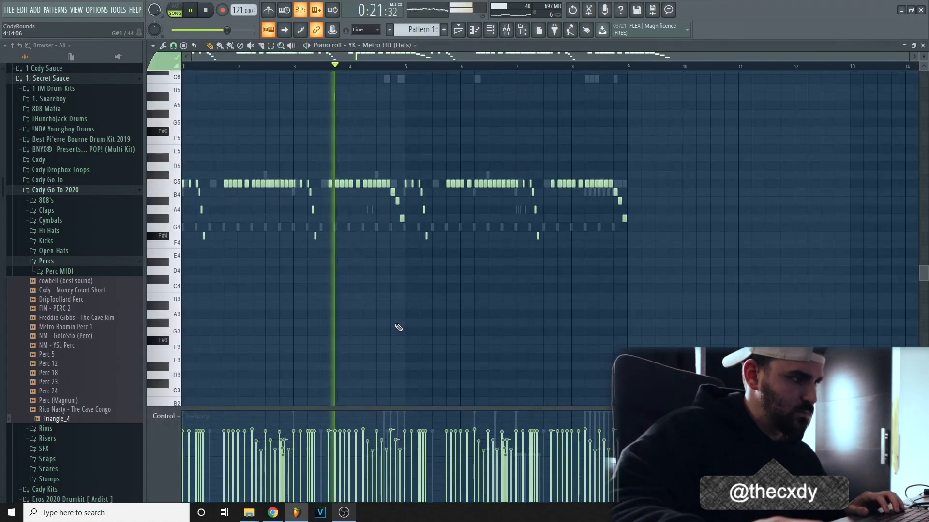
key(F7)
right_click(354, 324)
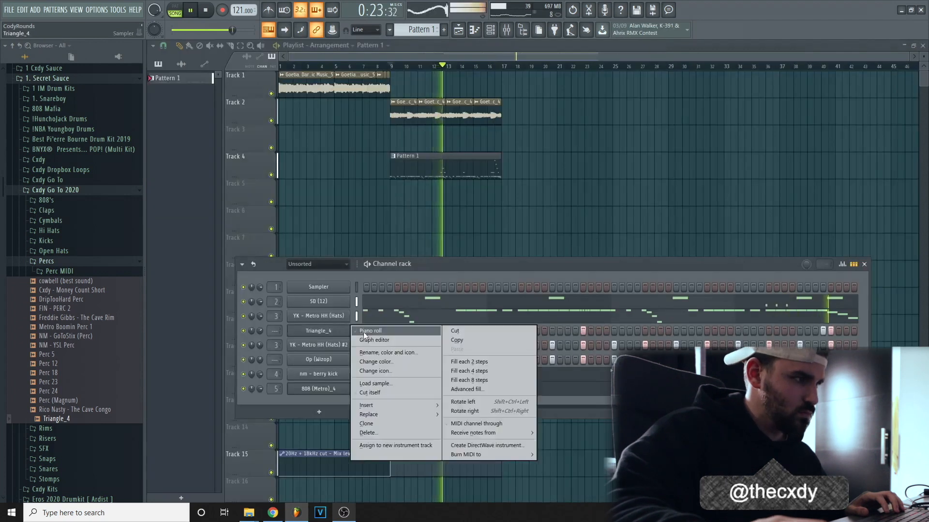
click(364, 332)
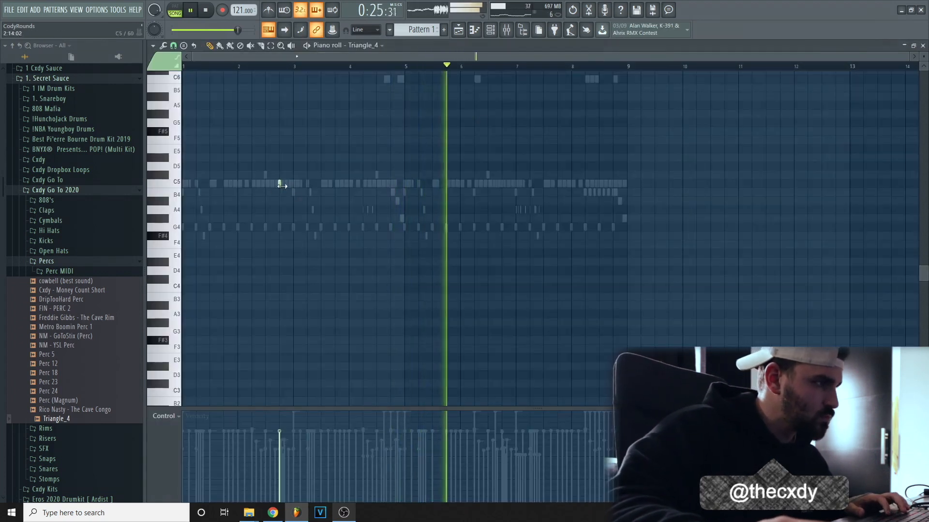
click(390, 183)
Set the snap to 1/2 beat and duplicate the triangle notes of bars 1 to 4 into bars 5 to 8.
drag(405, 66, 184, 65)
click(173, 45)
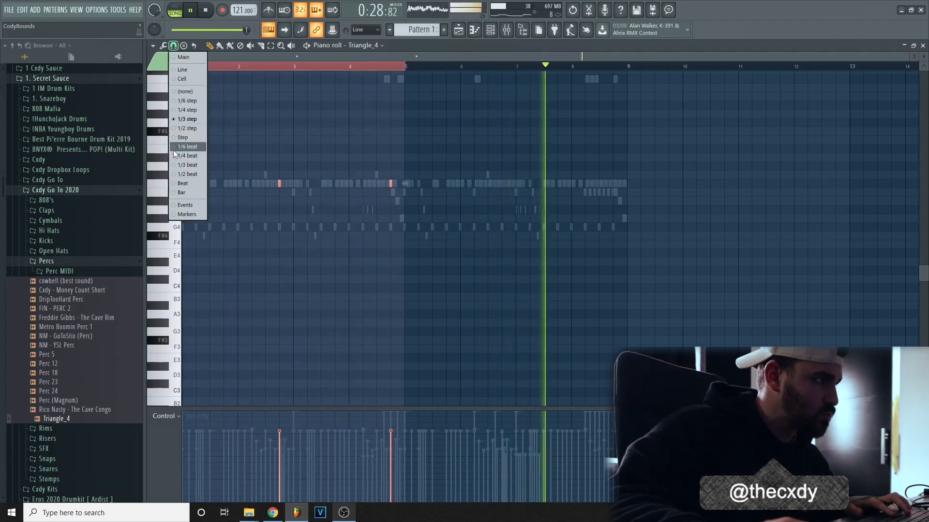
click(176, 175)
key(ctrl+b)
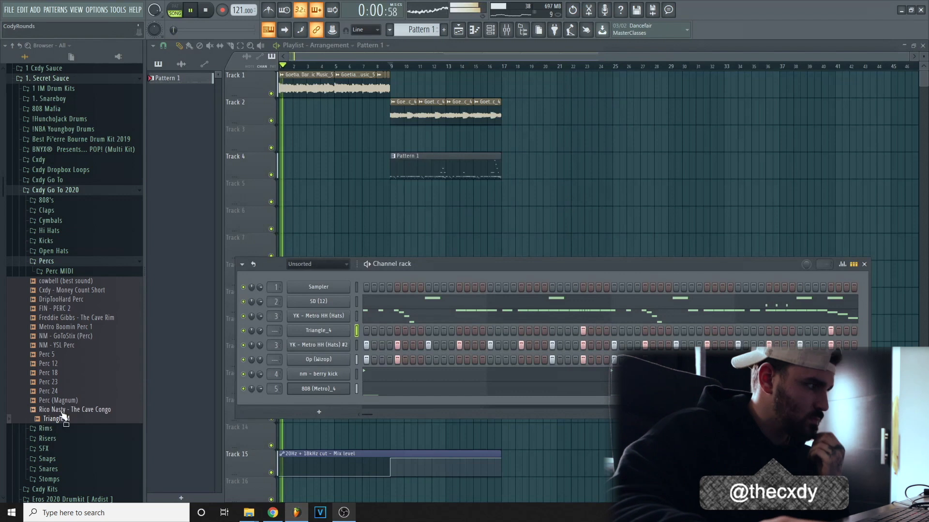
Add Perc (Magnum) as a channel below Triangle_4 and place its hits on beat 2 of bars 1 to 4.
drag(61, 401, 77, 402)
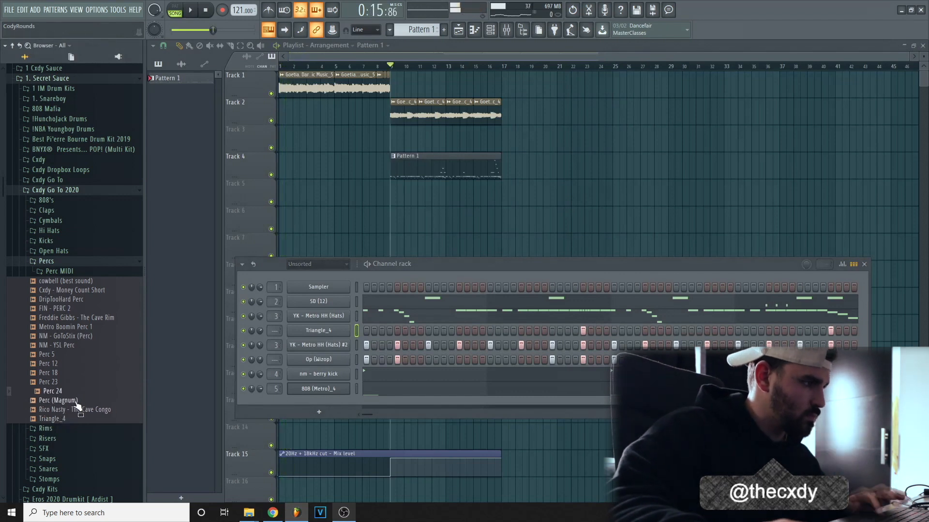
drag(76, 403, 327, 337)
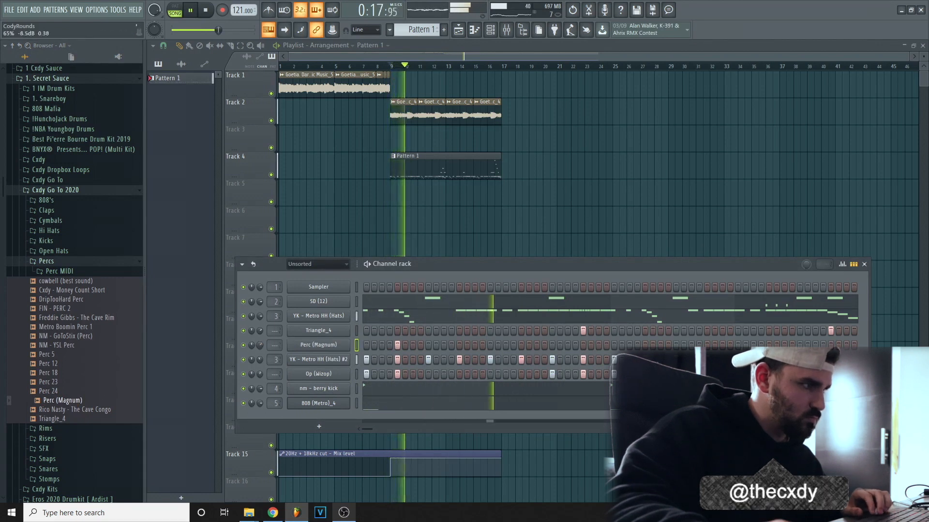
click(520, 345)
click(644, 346)
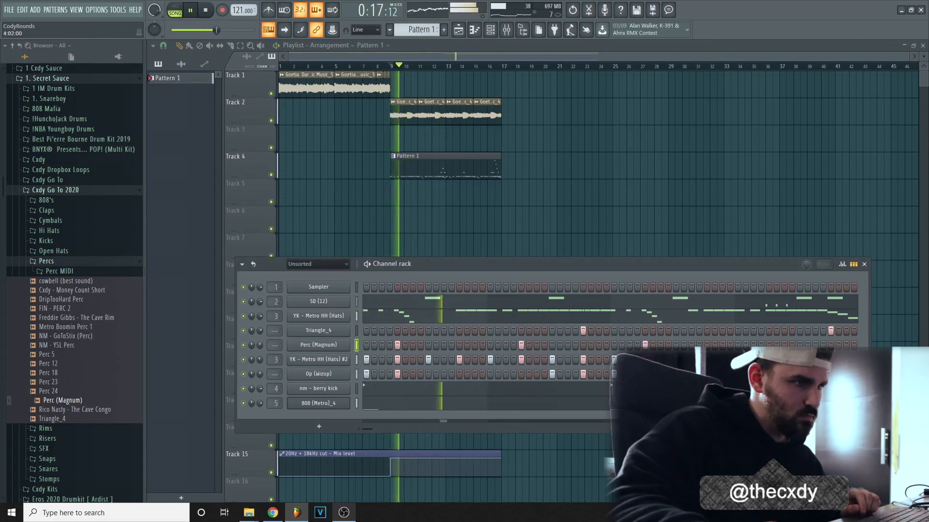
click(768, 346)
Review the Perc (Magnum) notes in the piano roll and return to the channel rack.
right_click(320, 346)
click(390, 346)
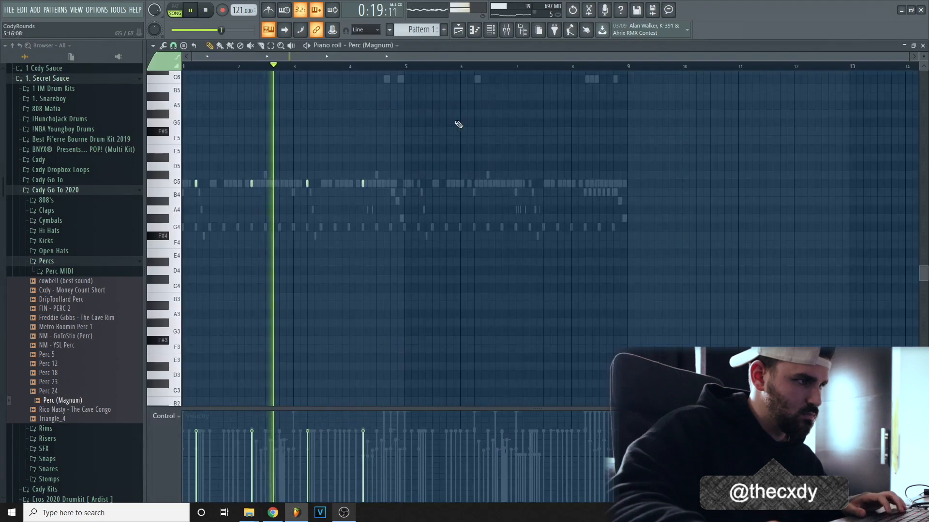
click(922, 45)
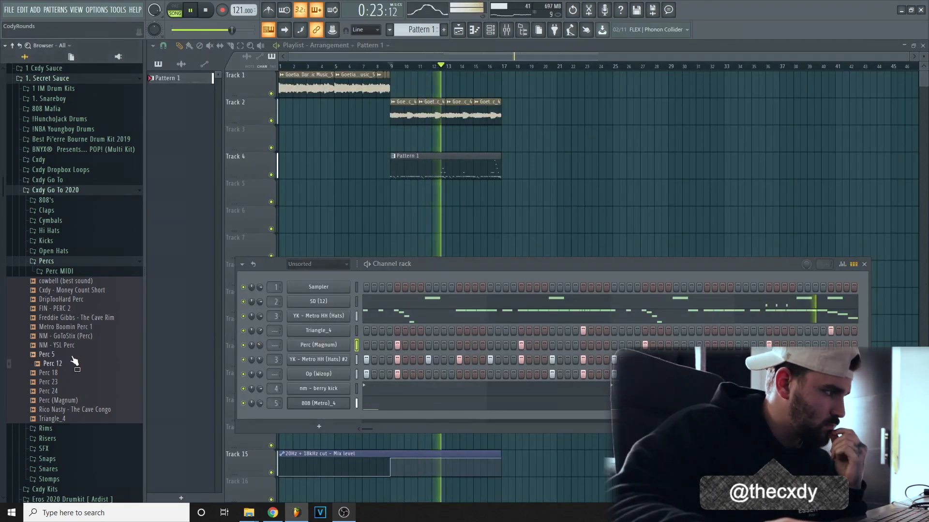
Add Metro Boomin Perc 1 from the Percs folder as a channel below Op (Wizop) and place a C5 note on bar 1's third step.
click(89, 337)
click(70, 326)
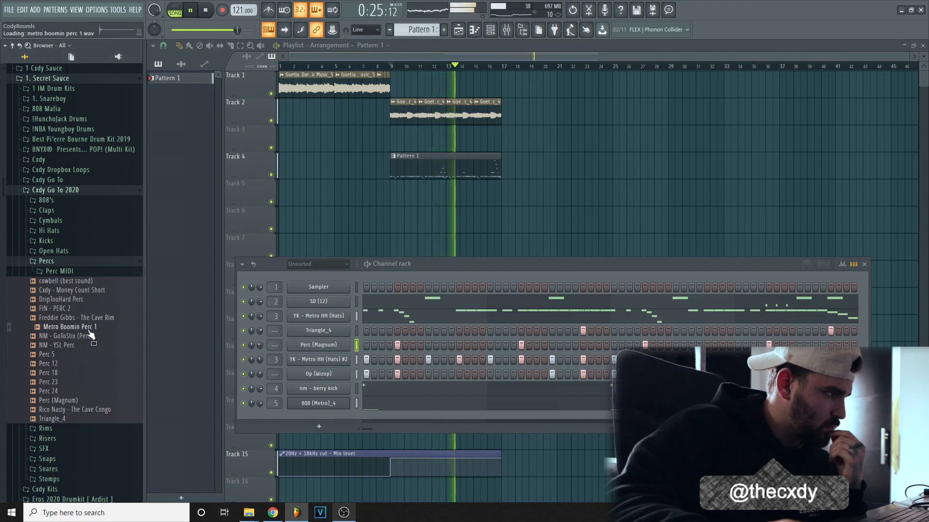
drag(70, 327, 329, 383)
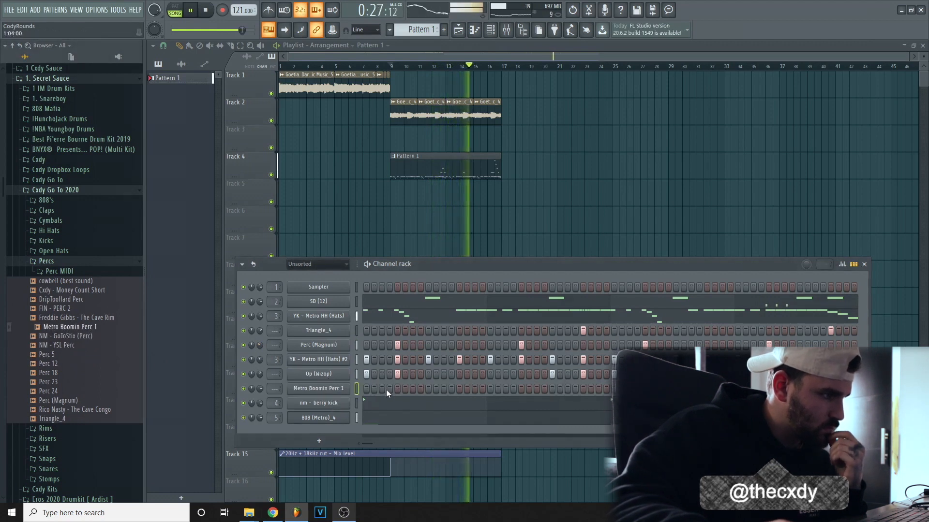
right_click(339, 390)
click(365, 365)
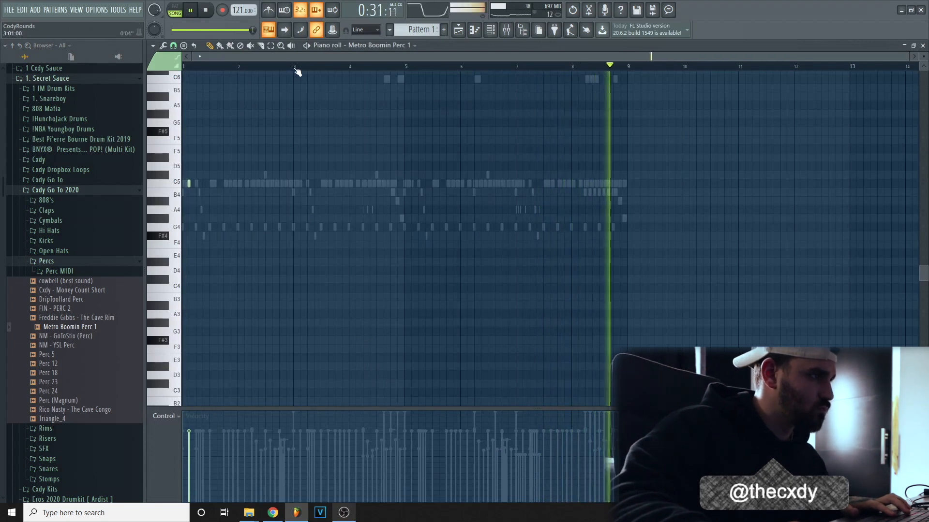
Select bars 1 to 2 of the Metro Boomin Perc 1 piano roll and duplicate them three times to fill bars 3 to 8.
drag(295, 68, 186, 68)
key(ctrl+b)
key(ctrl+b)
key(ctrl+b)
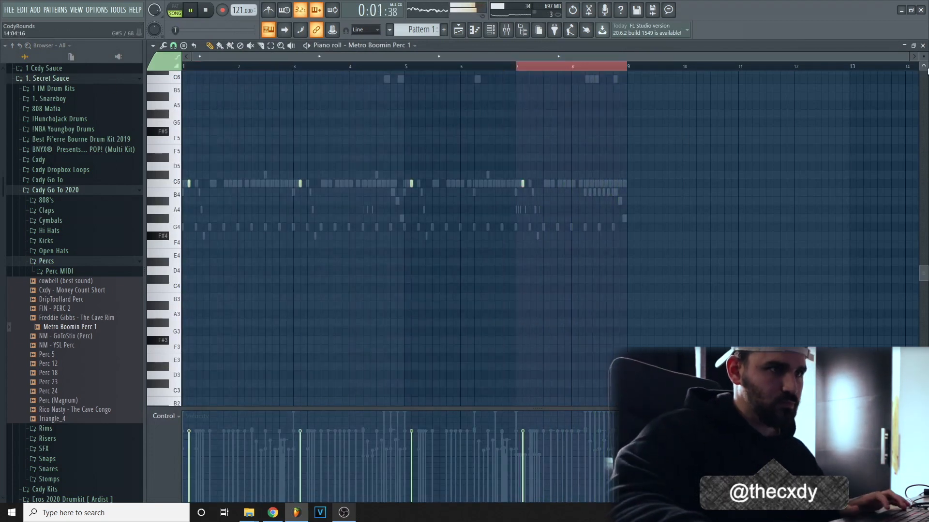
Play the arrangement from bar 8 to check the added percussion, and bring back the channel rack.
click(922, 45)
key(F6)
click(382, 67)
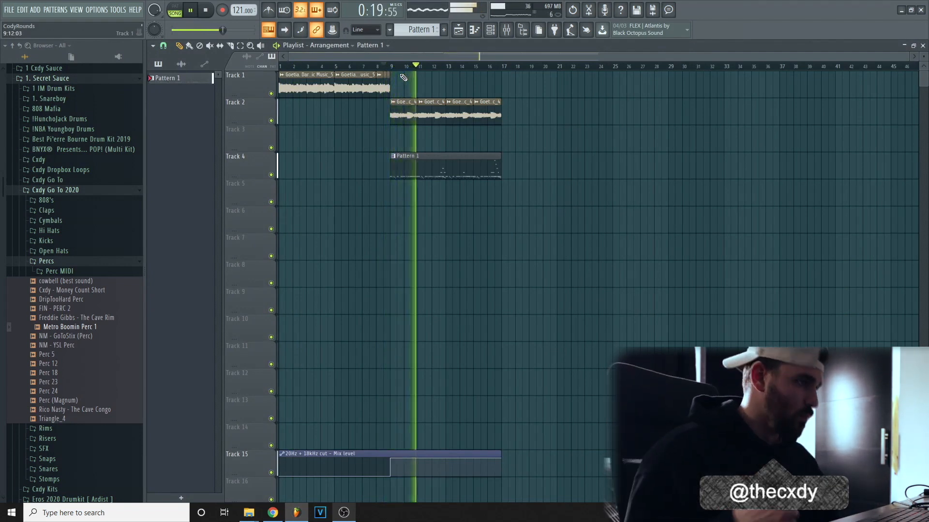
key(F6)
key(space)
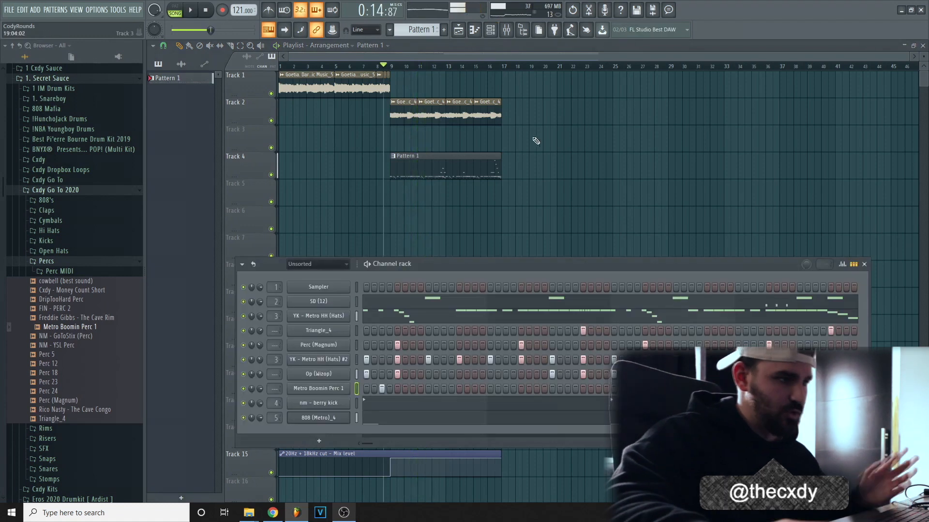
Delete the Metro Boomin Perc 1, Perc (Magnum) and Triangle_4 channels.
right_click(332, 394)
click(369, 465)
right_click(332, 346)
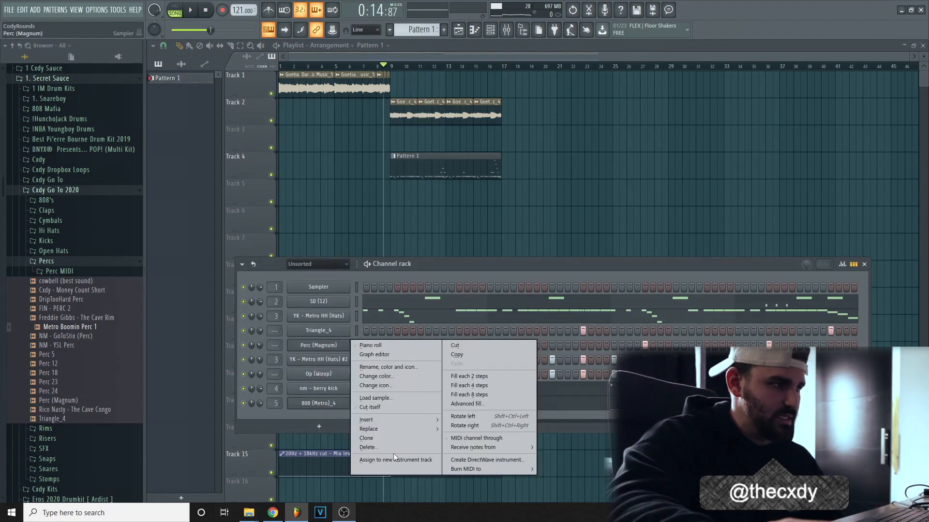
click(382, 447)
right_click(333, 330)
click(373, 432)
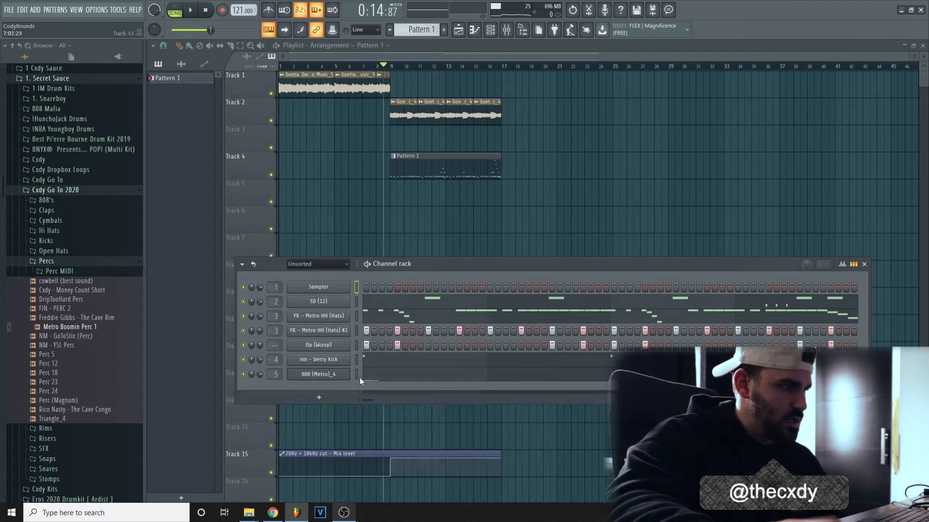
Assign the Op (Wizop) channel to a free mixer track.
click(347, 345)
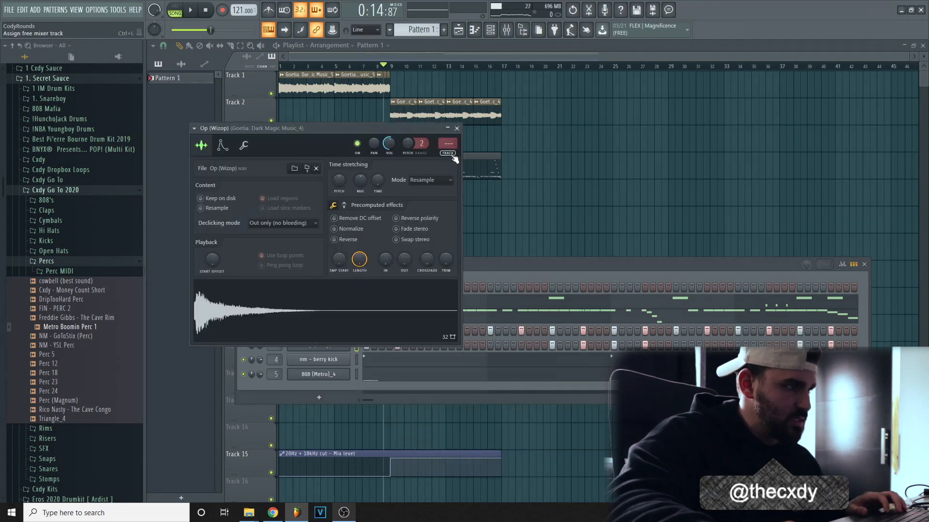
click(452, 155)
right_click(618, 164)
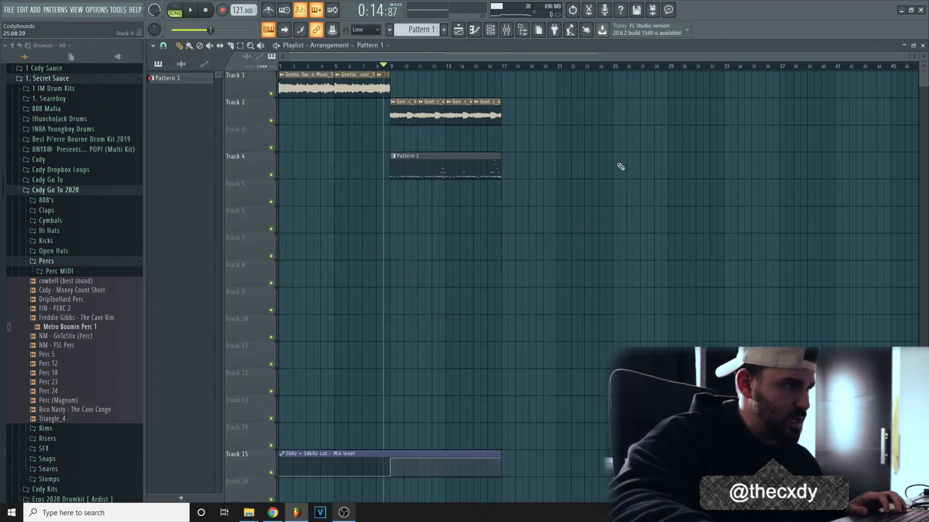
Split Pattern 1 by channel and place the six resulting patterns on tracks 4 to 9 from bar 9 instead of the combined clip.
click(418, 34)
click(513, 184)
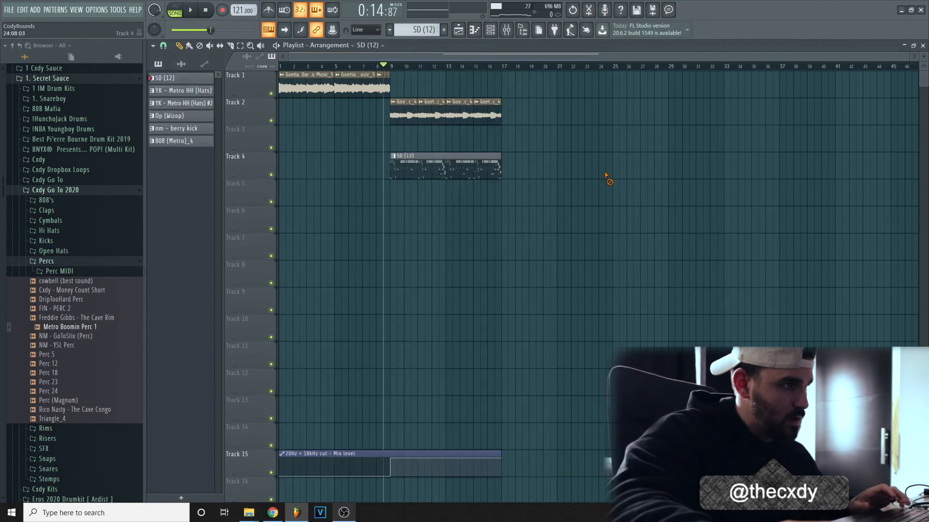
shift+click(194, 140)
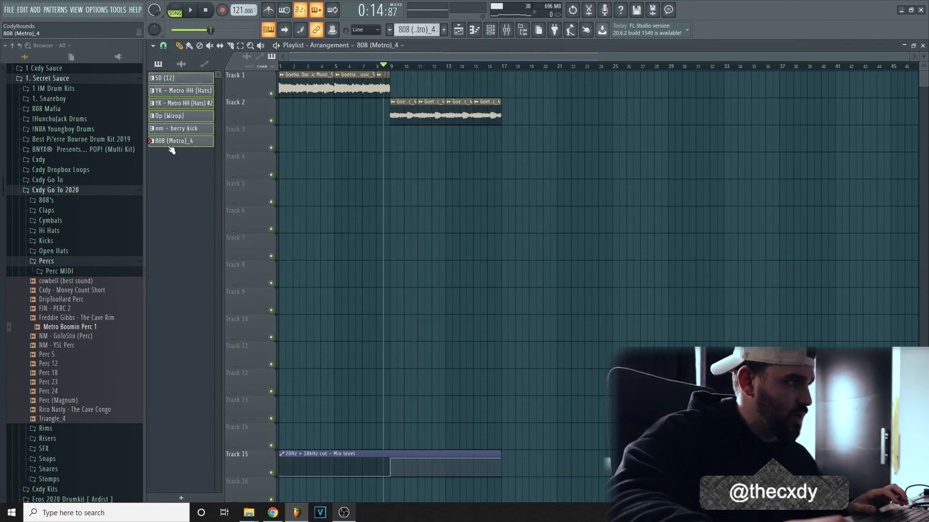
drag(194, 141, 396, 175)
Duplicate the drum pattern clips on tracks 4 to 9 into bars 17 to 24, removing the surplus copy after them.
drag(513, 305, 409, 170)
key(ctrl+b)
key(ctrl+b)
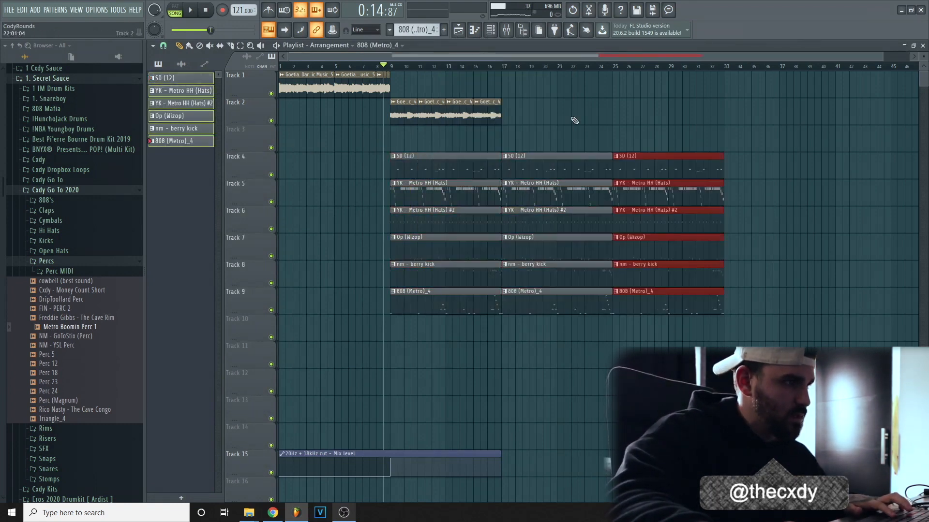
scroll(590, 68, down, 1)
right_click(582, 159)
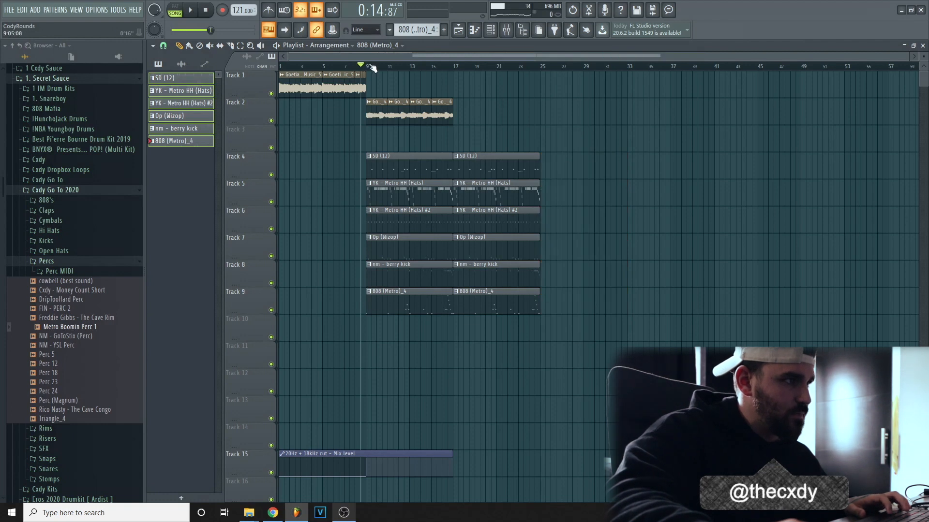
Select bars 9 to 24 in the playlist and duplicate the drum clips on tracks 4 to 9 into bars 25 to 40.
drag(371, 68, 537, 72)
ctrl+click(610, 150)
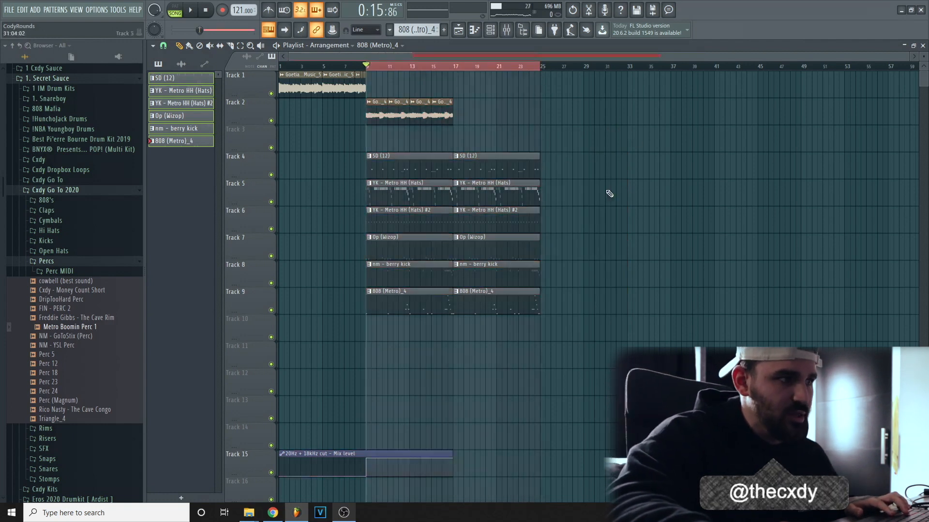
drag(569, 309, 407, 169)
key(ctrl+b)
Thin the drums from bar 25: start the kick and 808 at bar 27, delete YK - Metro HH (Hats) #2 and gap the main hats late in bar 26.
drag(568, 310, 561, 263)
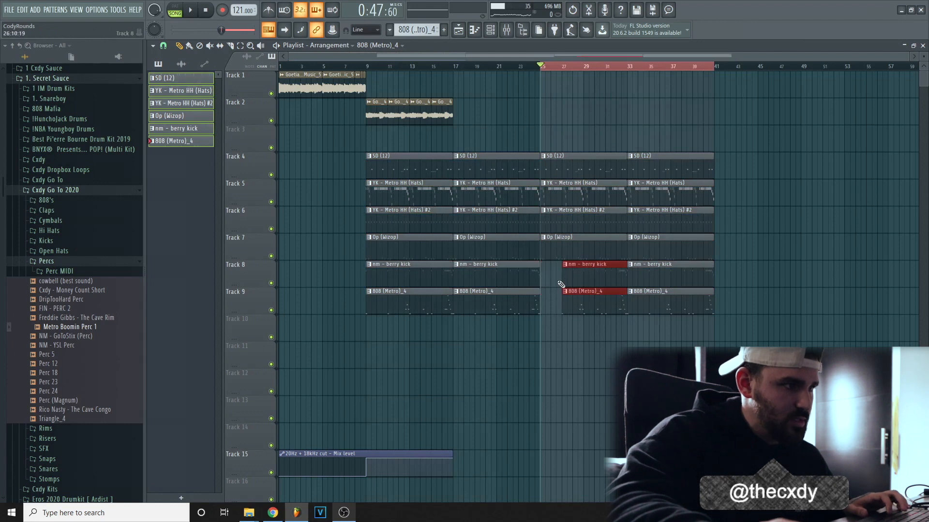
scroll(650, 136, up, 3)
right_click(648, 228)
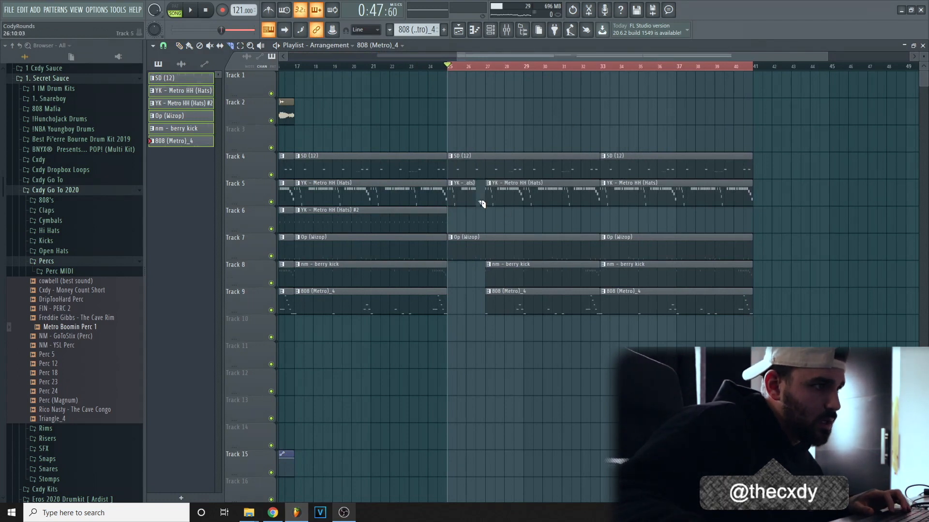
Delete the kick clip spanning bars 27 to 32 and shorten the first kick clip to end at the start of bar 16.
scroll(503, 70, down, 2)
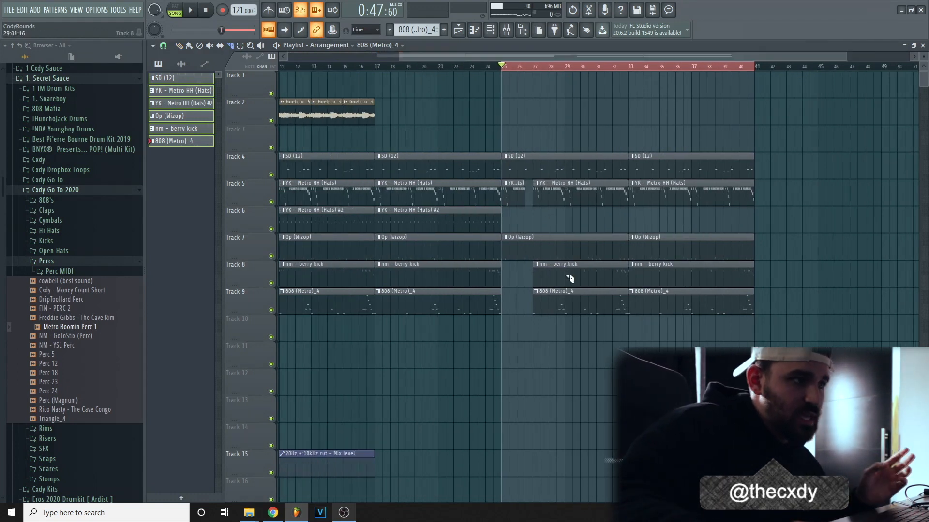
right_click(600, 281)
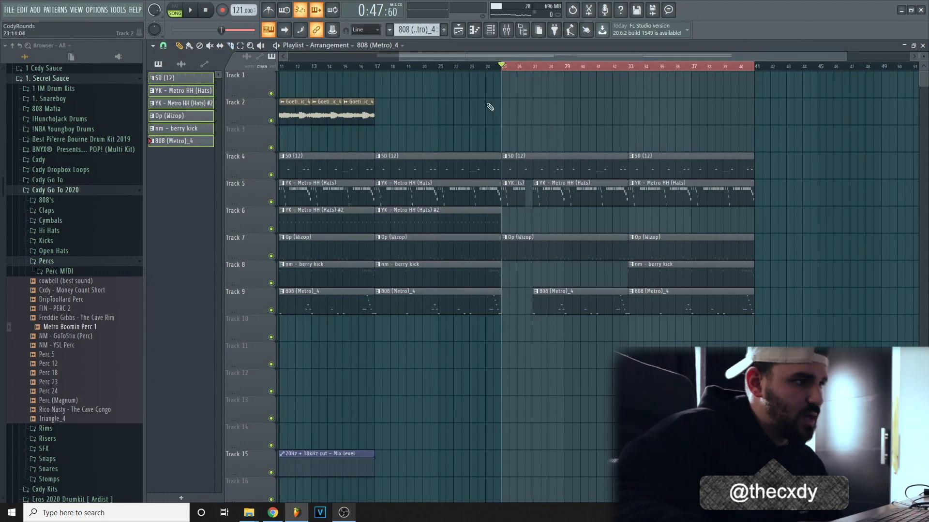
click(478, 67)
drag(491, 56, 383, 56)
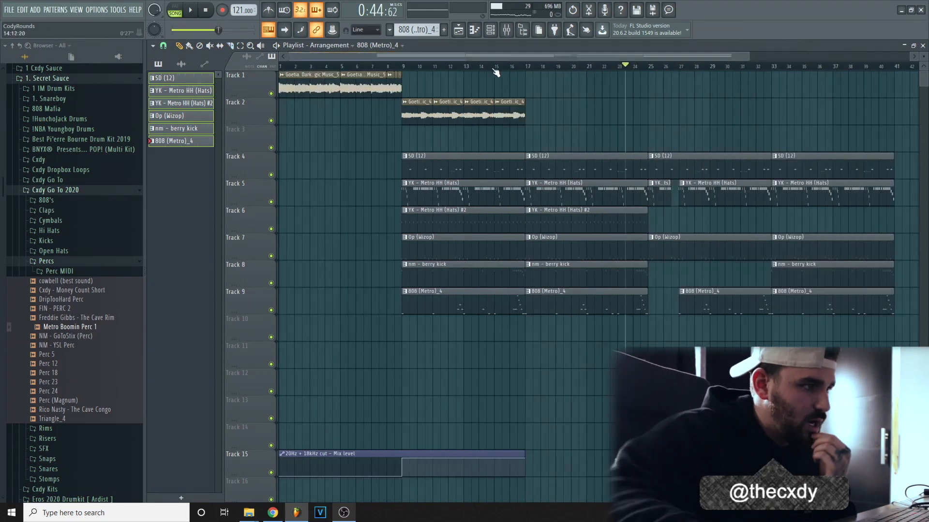
drag(500, 56, 501, 59)
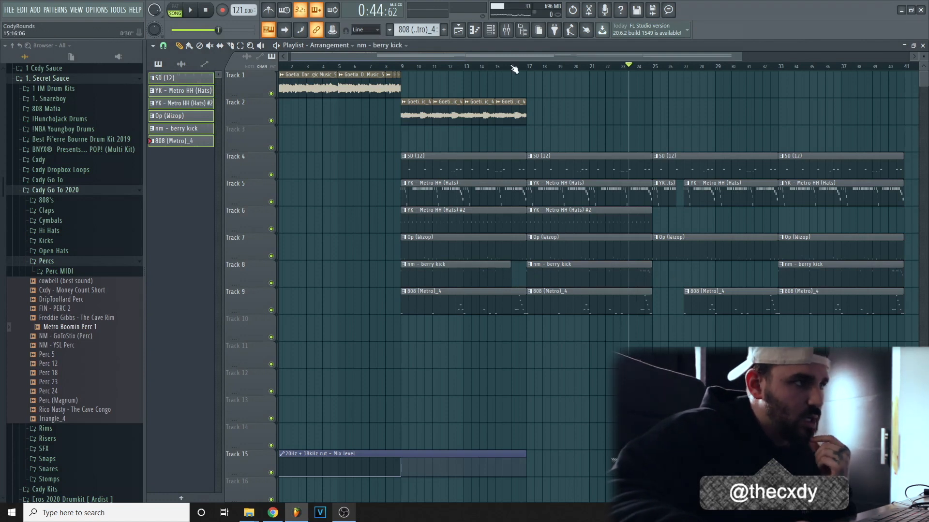
Duplicate the melody clips on track 2 so they fill bars 17 to 40, playing the arrangement in between.
drag(554, 118, 370, 106)
key(ctrl+b)
key(space)
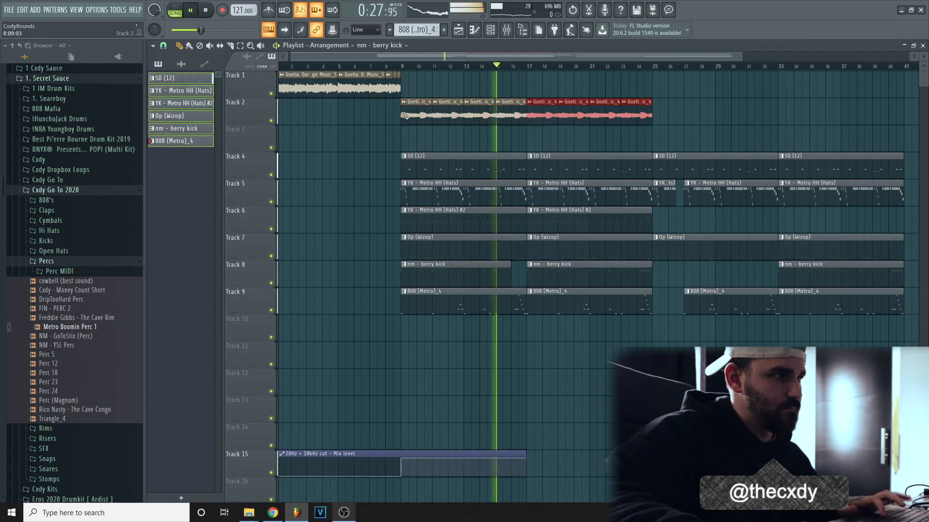
key(ctrl+d)
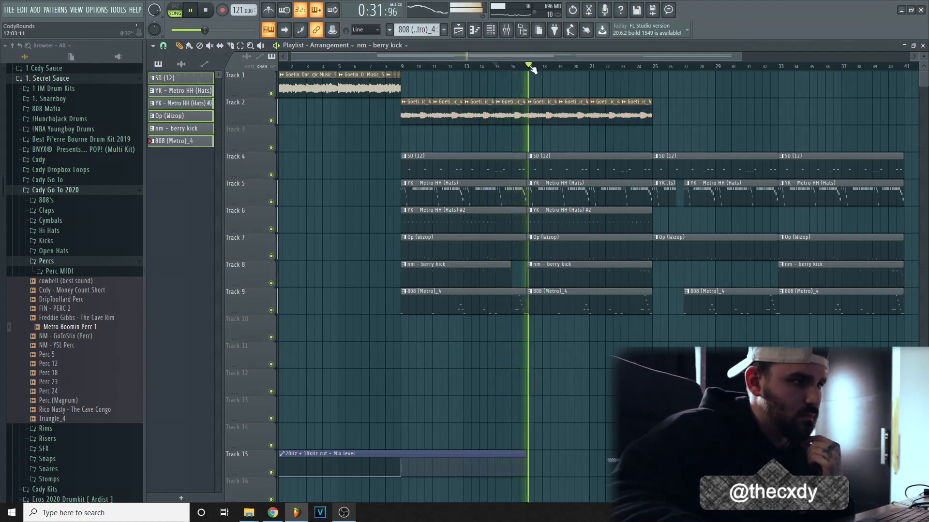
drag(533, 58, 569, 49)
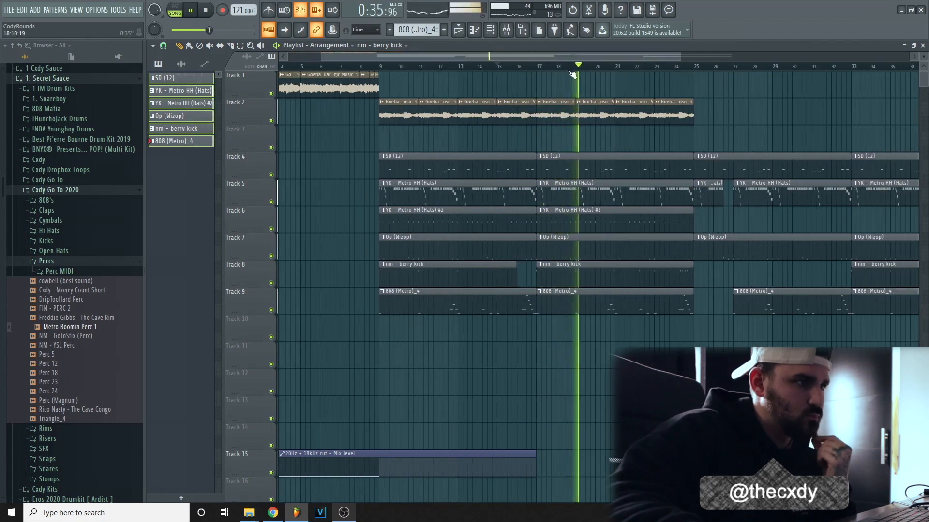
scroll(607, 77, down, 2)
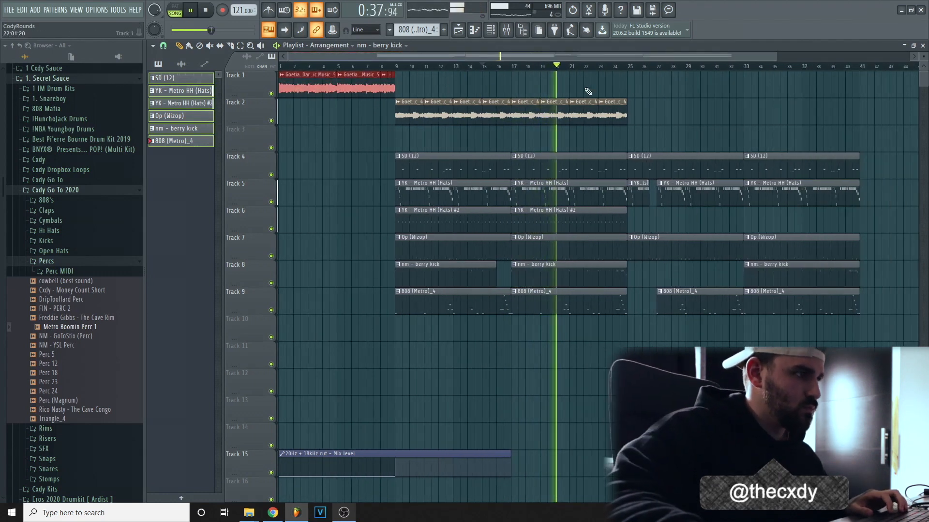
drag(665, 114, 406, 111)
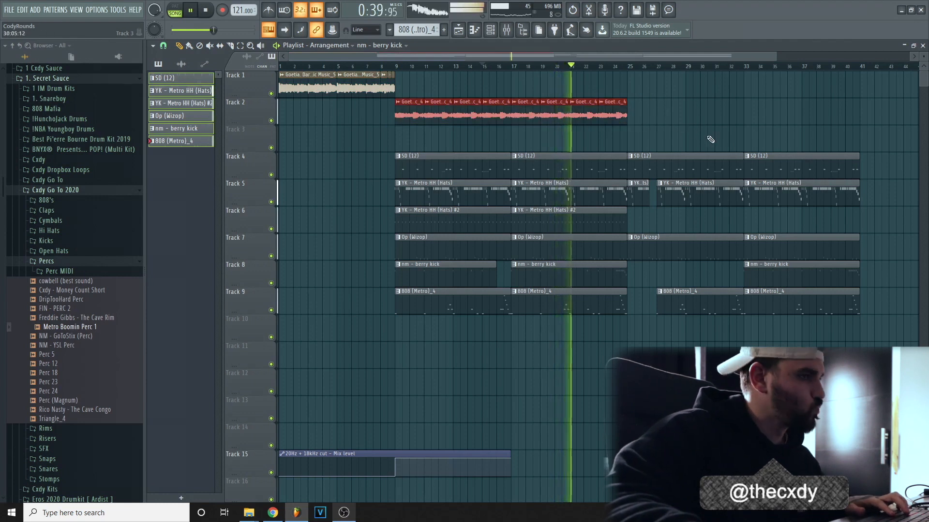
key(ctrl+b)
Make the track 2 melody clip at bar 25 unique, delete the clips after it, and lower its time-stretching pitch to about -1100 cents.
click(629, 101)
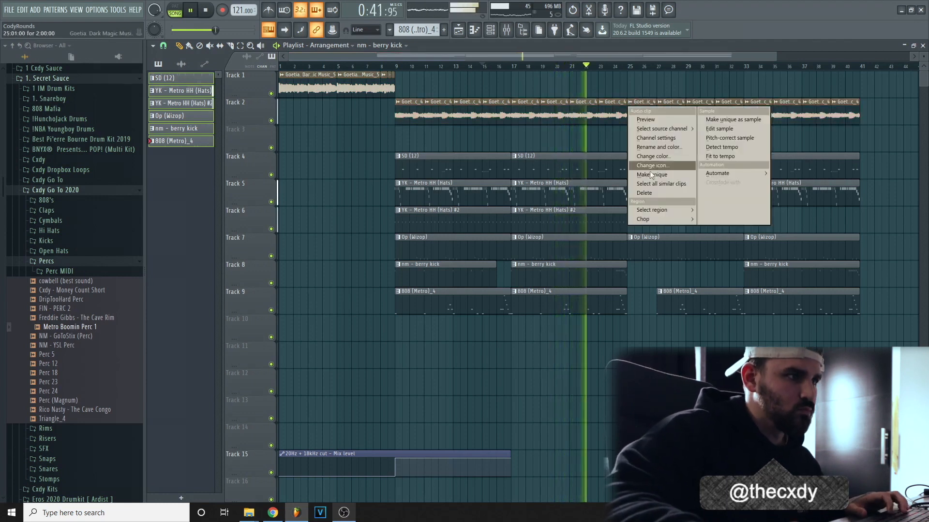
click(658, 175)
right_click(673, 115)
double_click(638, 113)
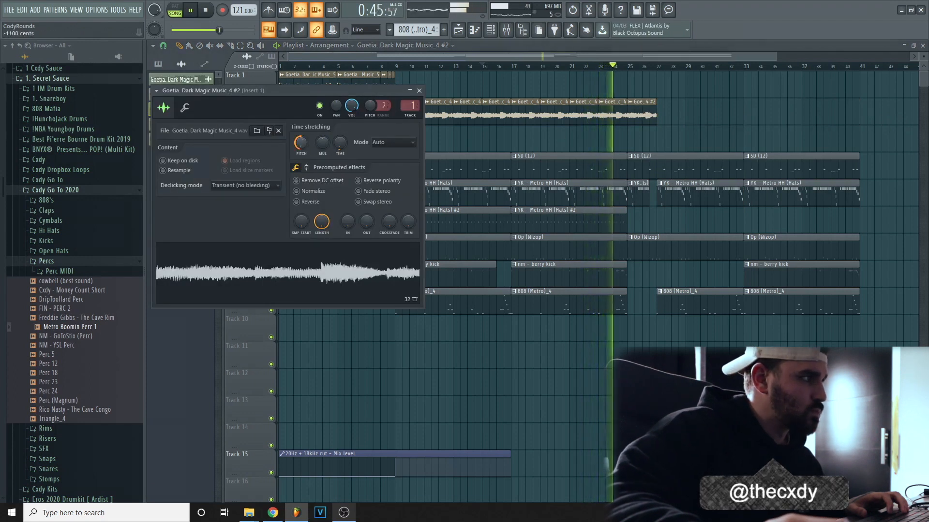
click(637, 124)
Duplicate the pitched-down melody clip seven times to fill bars 27 to 40 on track 2.
key(ctrl+b)
key(ctrl+b)
key(ctrl+b)
key(ctrl+b)
key(ctrl+b)
key(ctrl+b)
key(ctrl+b)
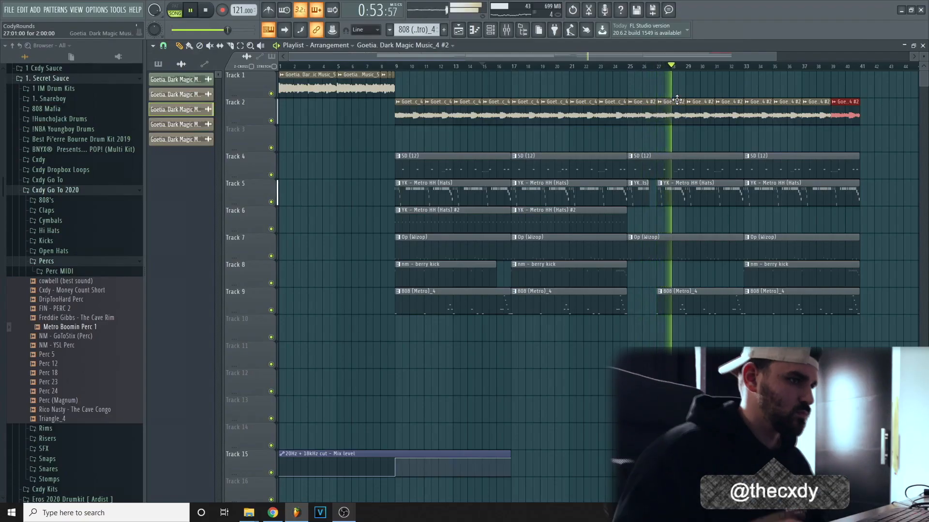
Trim the 808, snare, hats and open hat clips before bar 33 to end at the start of bar 32, and stop playback.
scroll(696, 95, up, 1)
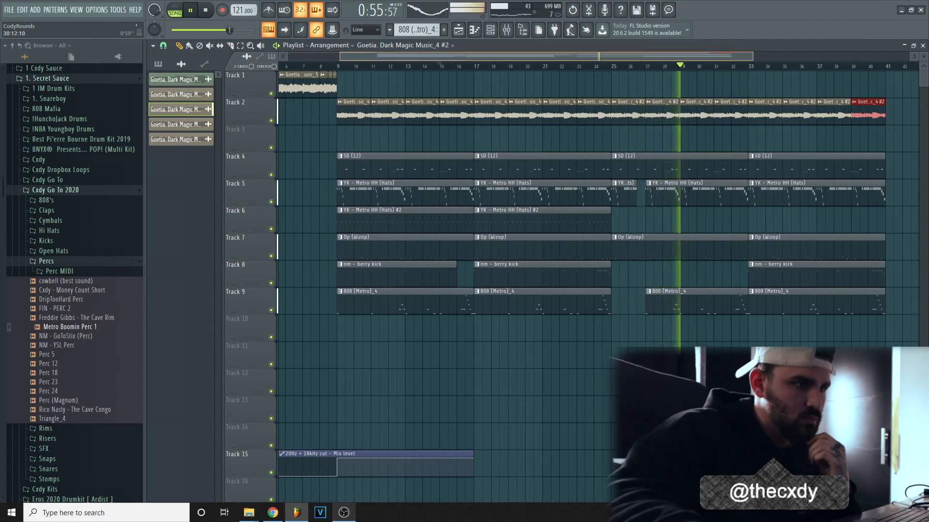
click(743, 299)
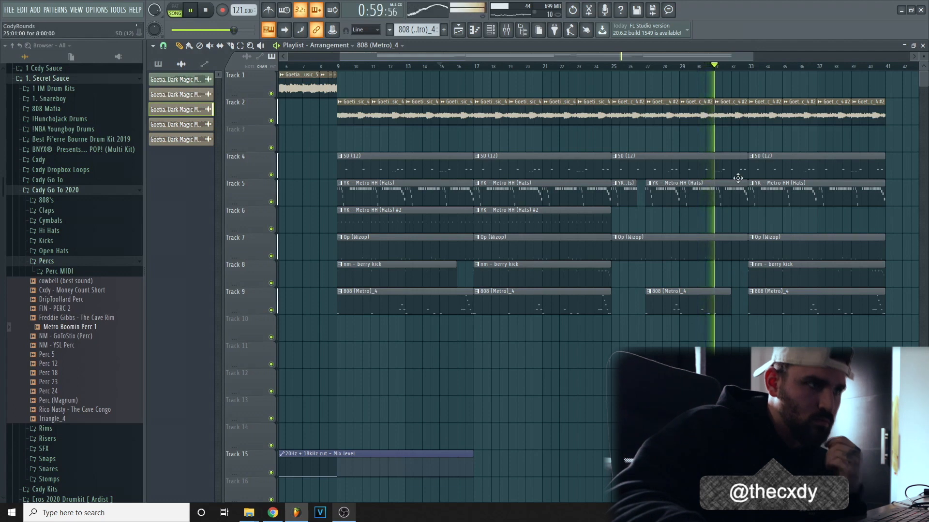
drag(749, 285, 735, 154)
drag(744, 248, 727, 248)
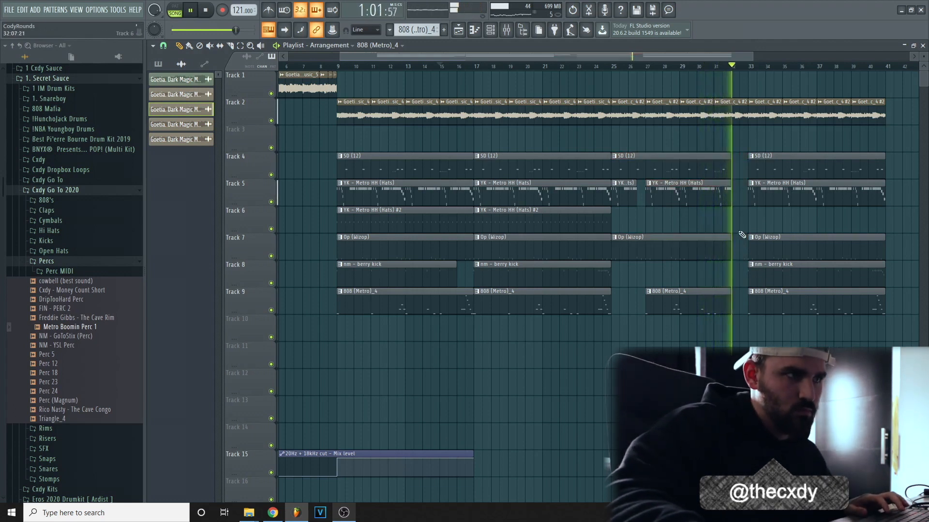
key(space)
Replace the track 2 melody from bar 33 with two copies of track 1's first melody clip on track 1, and play from there.
scroll(673, 73, down, 4)
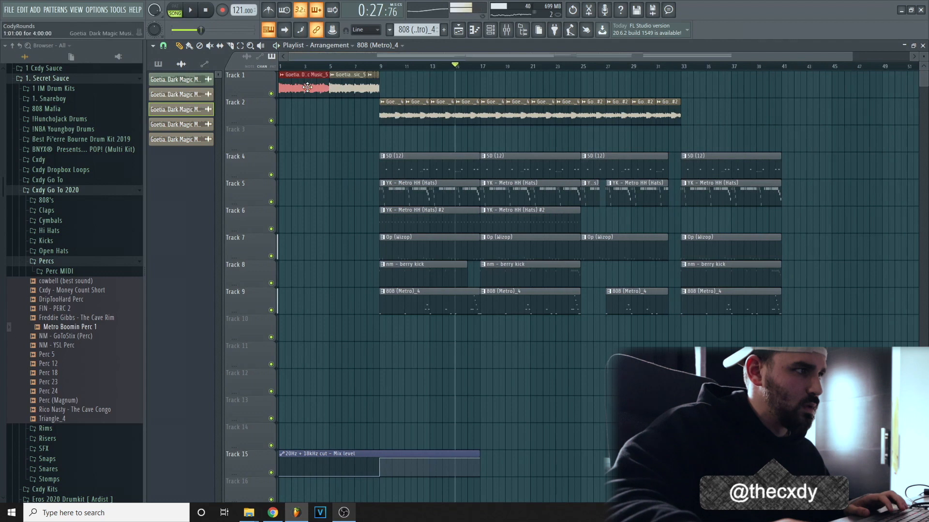
drag(307, 87, 727, 82)
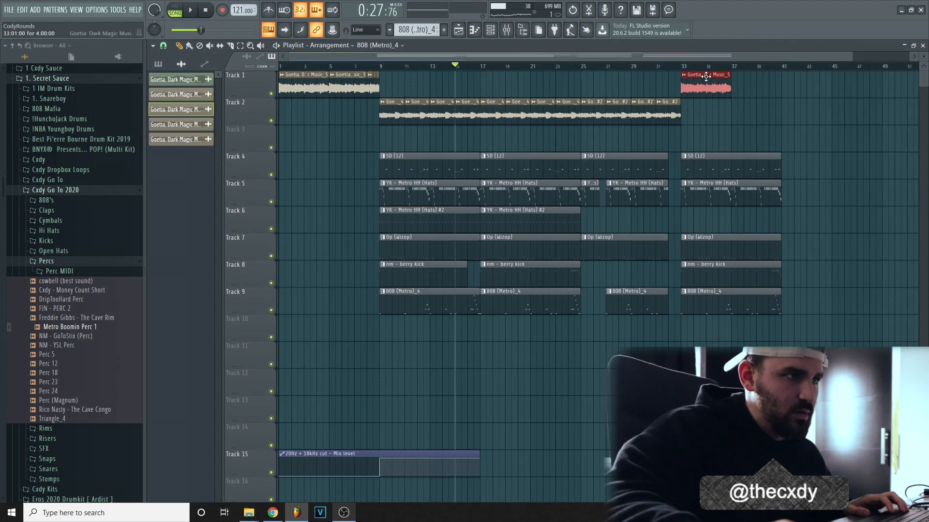
key(ctrl+b)
ctrl+click(842, 120)
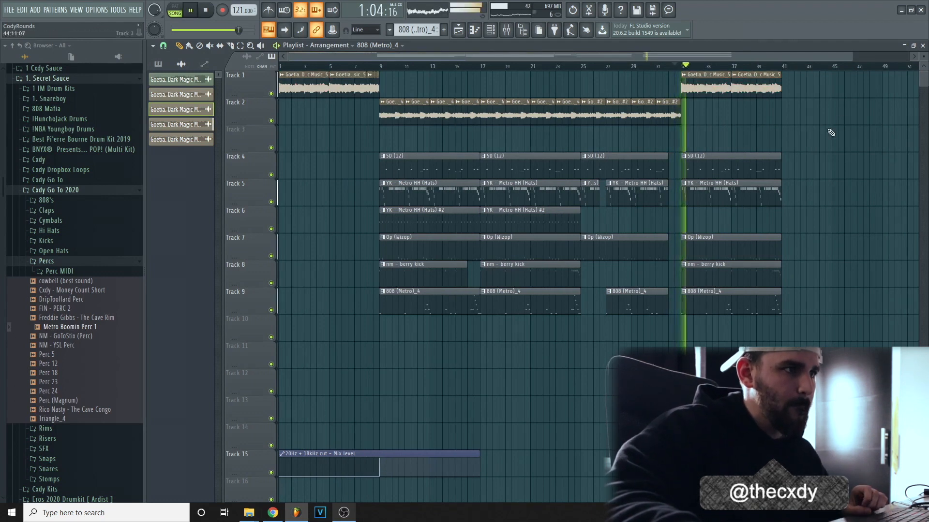
Duplicate the entire 40-bar arrangement twice so the copies start at bars 41 and 81.
scroll(730, 58, down, 2)
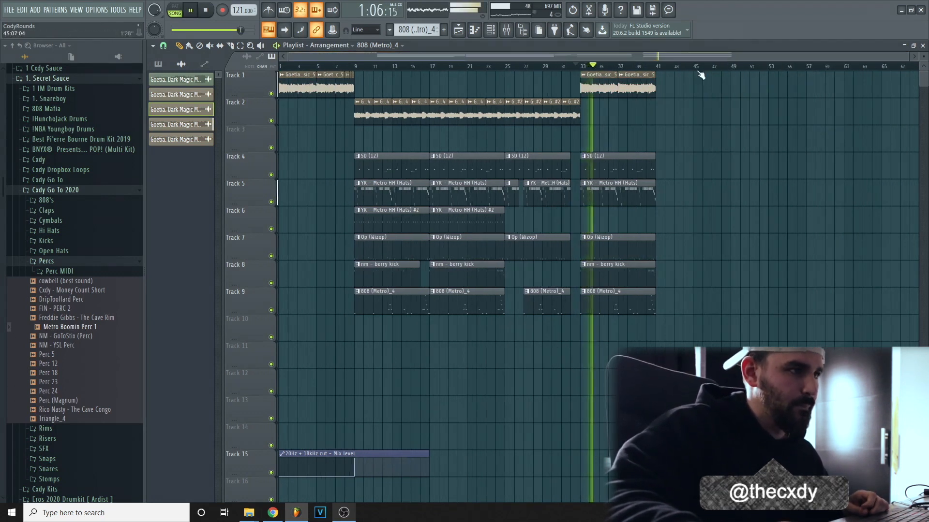
scroll(701, 75, up, 1)
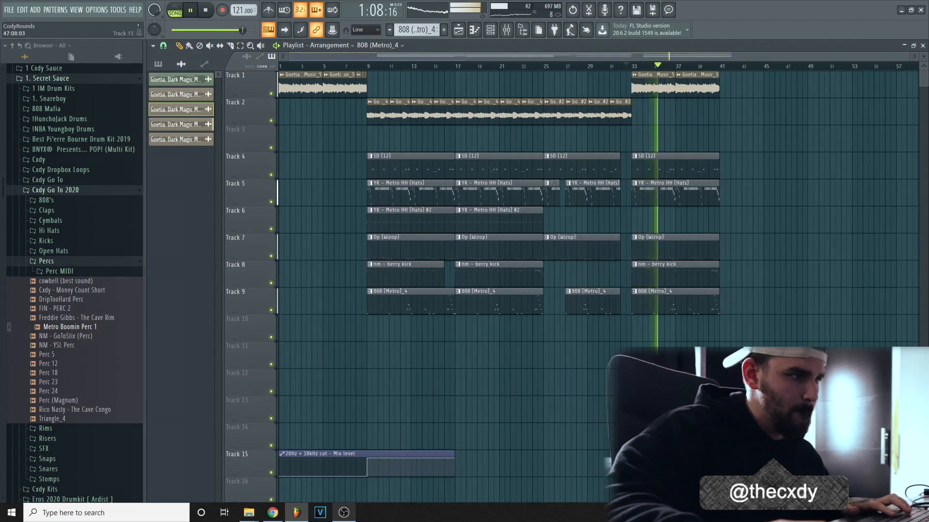
key(ctrl+a)
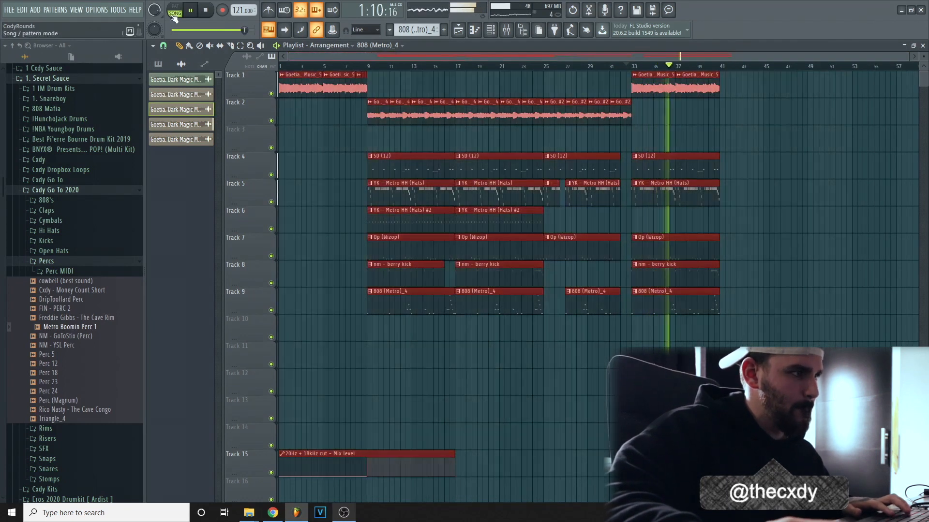
key(ctrl+b)
scroll(736, 199, down, 5)
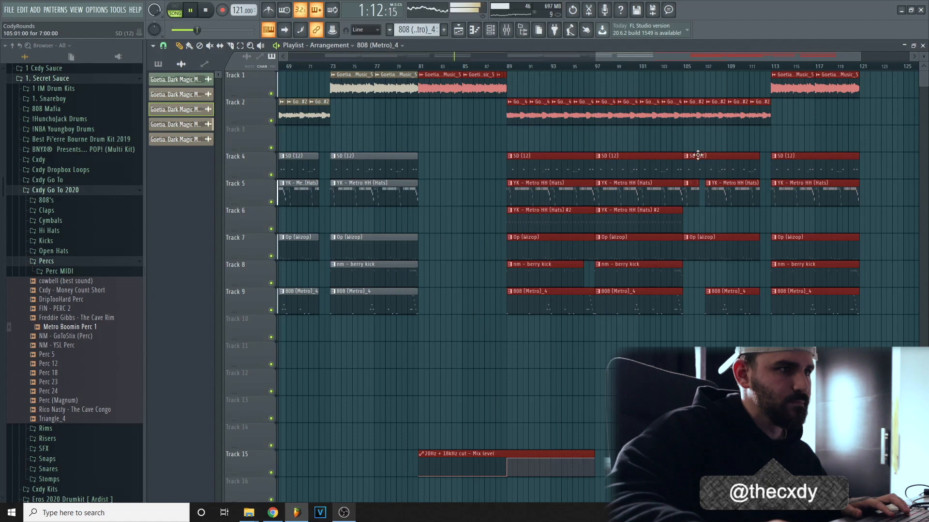
Delete the drum clips from bar 105 onward and the track 1 melody clips from bar 113 in the last copy.
drag(697, 155, 875, 309)
key(Delete)
right_click(792, 90)
right_click(833, 89)
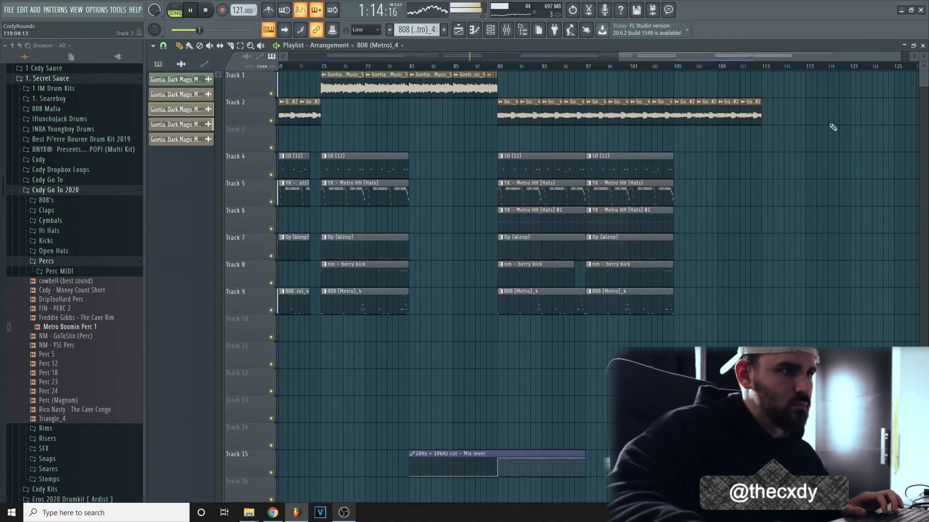
Stop playback and review the arrangement by highlighting its sections in turn, including bars 25 to 41 and 41 to 57.
scroll(666, 69, down, 5)
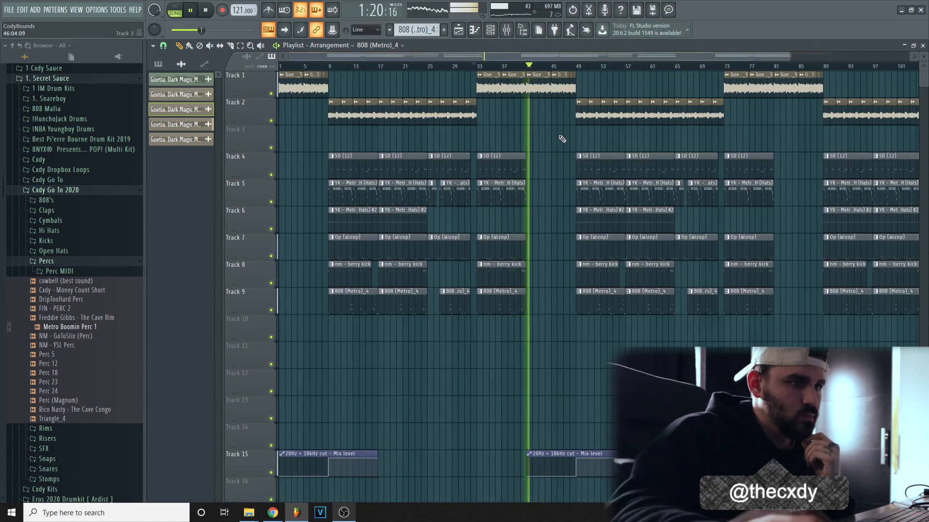
key(space)
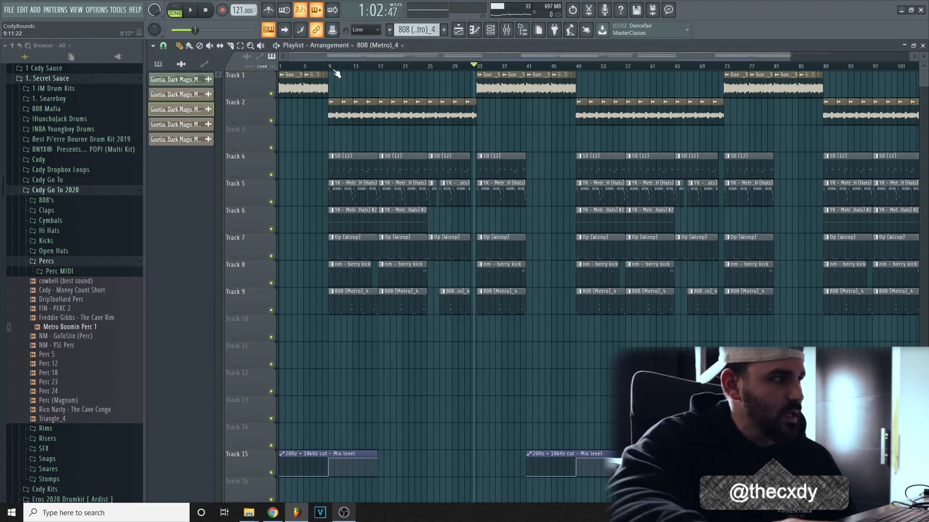
drag(331, 67, 113, 74)
drag(329, 68, 525, 67)
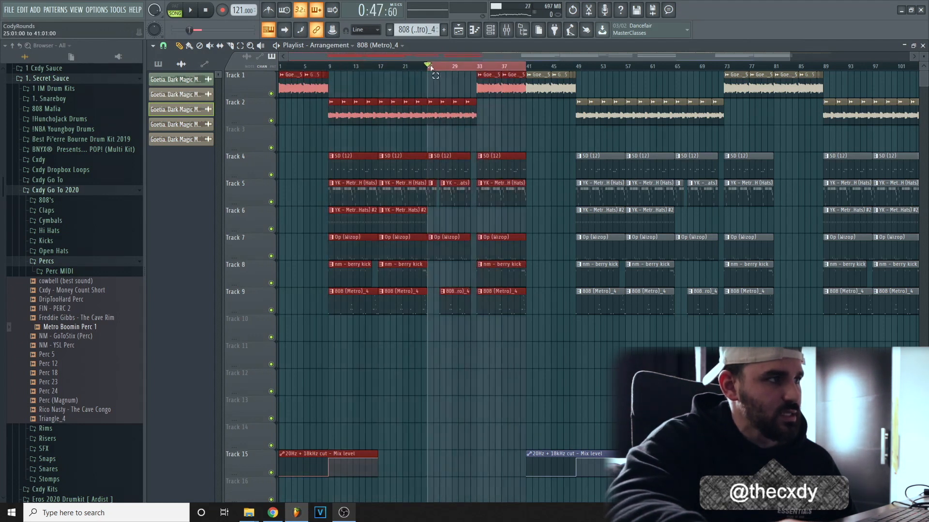
drag(431, 67, 529, 67)
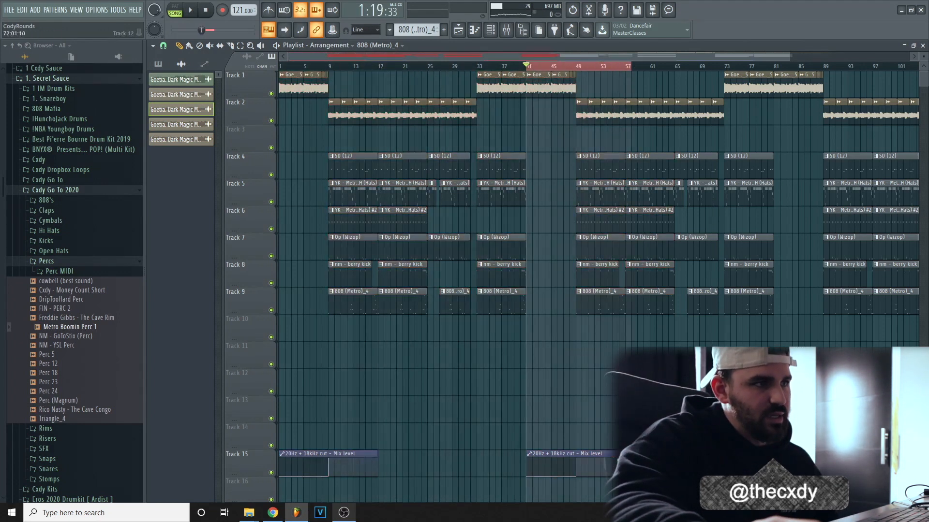
drag(748, 55, 811, 56)
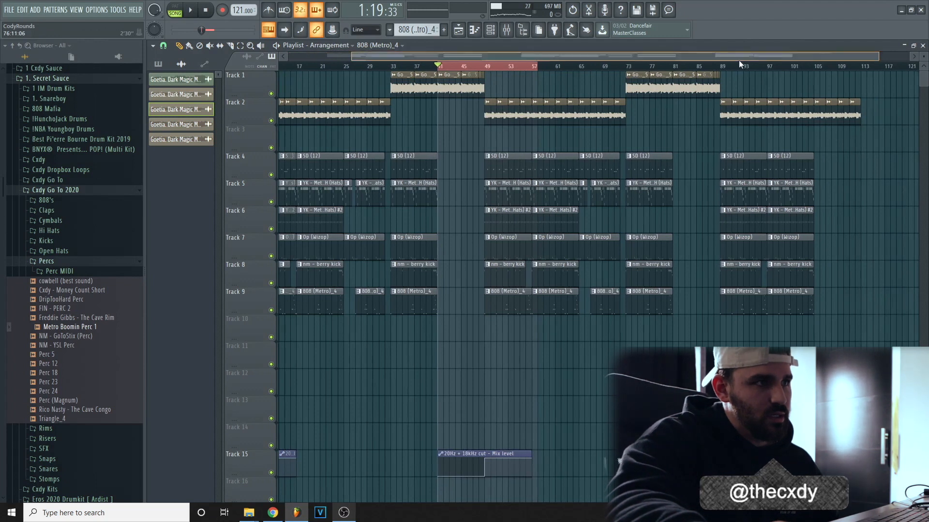
ctrl+click(744, 69)
drag(744, 69, 237, 55)
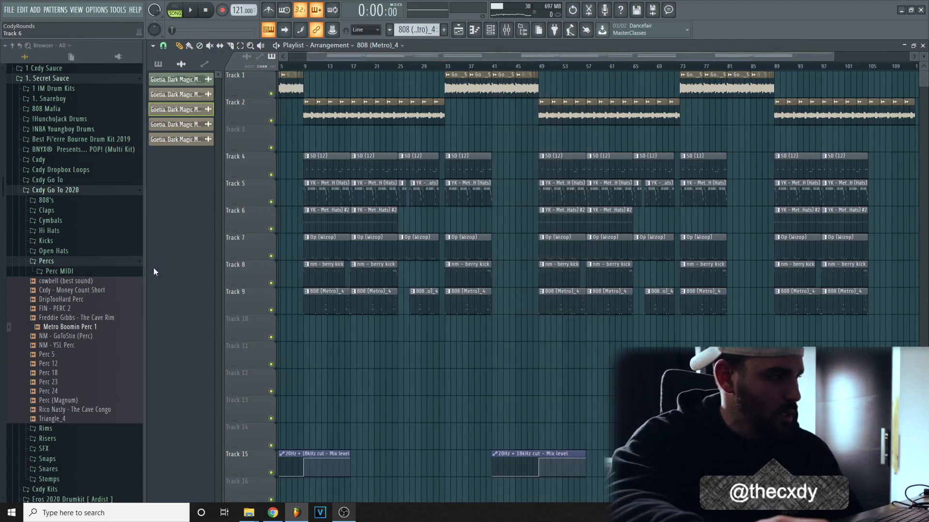
Look through the Cxdy Go To 2020 kit's SFX samples and open its Risers folder.
click(49, 262)
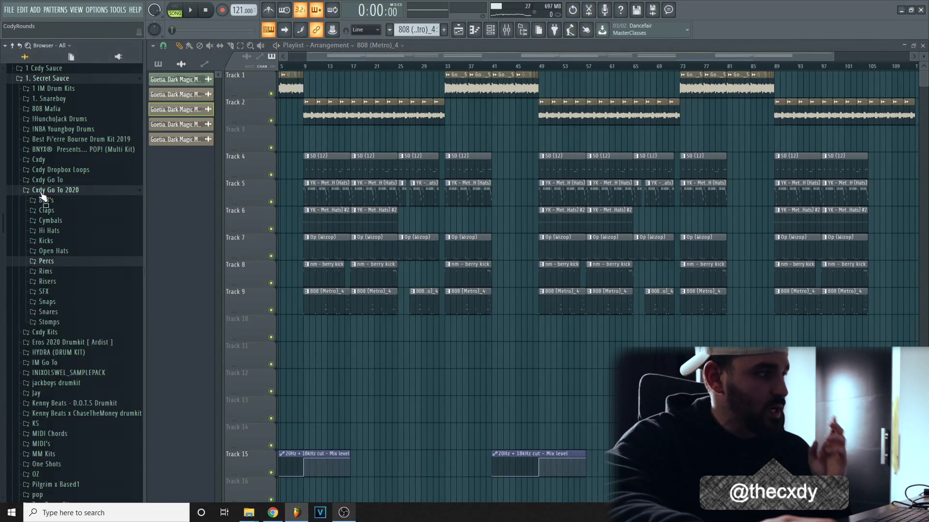
click(82, 291)
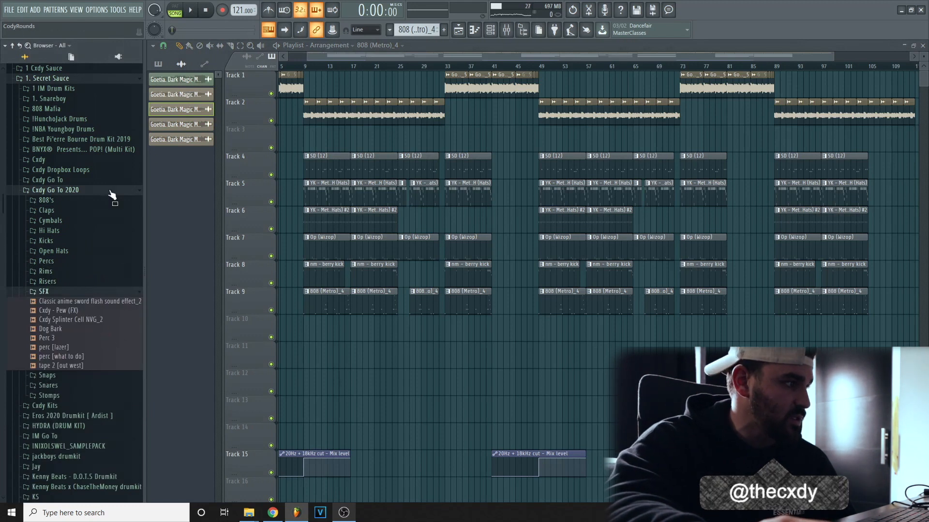
click(109, 191)
scroll(73, 199, up, 2)
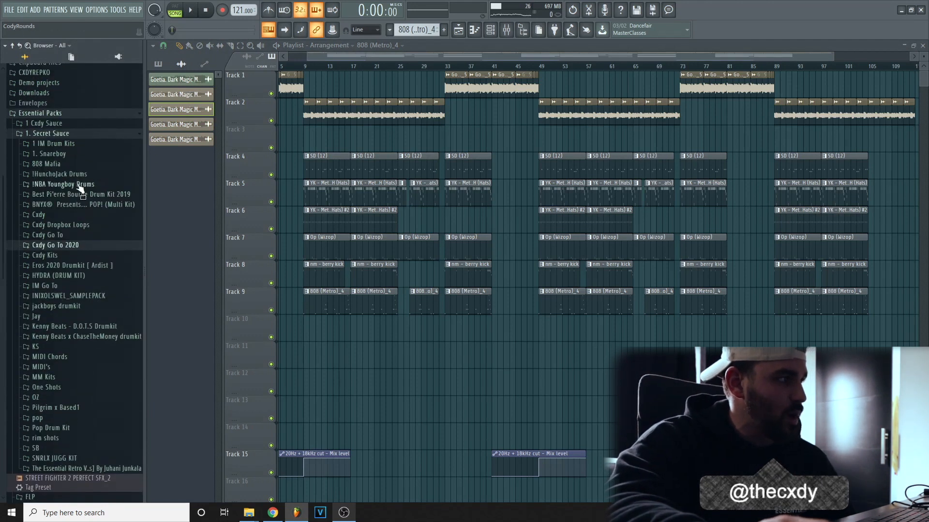
scroll(77, 196, down, 4)
click(89, 135)
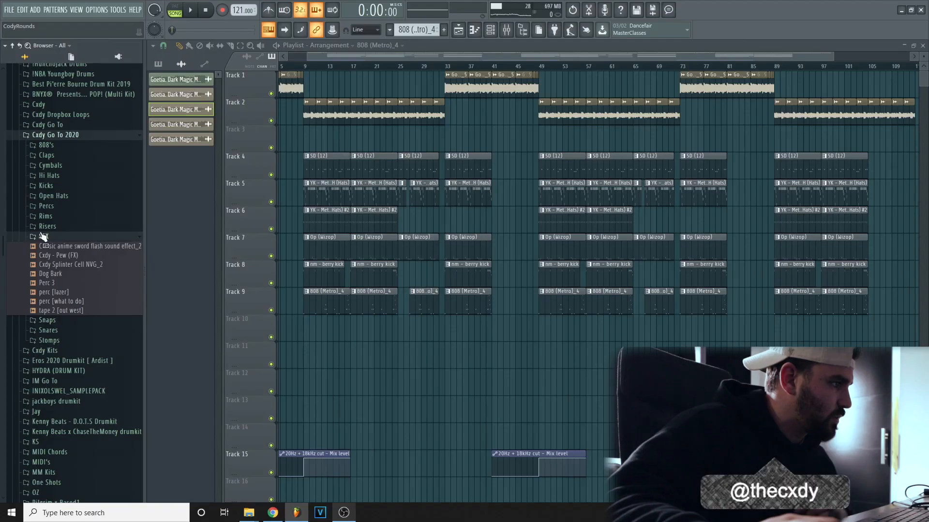
click(63, 226)
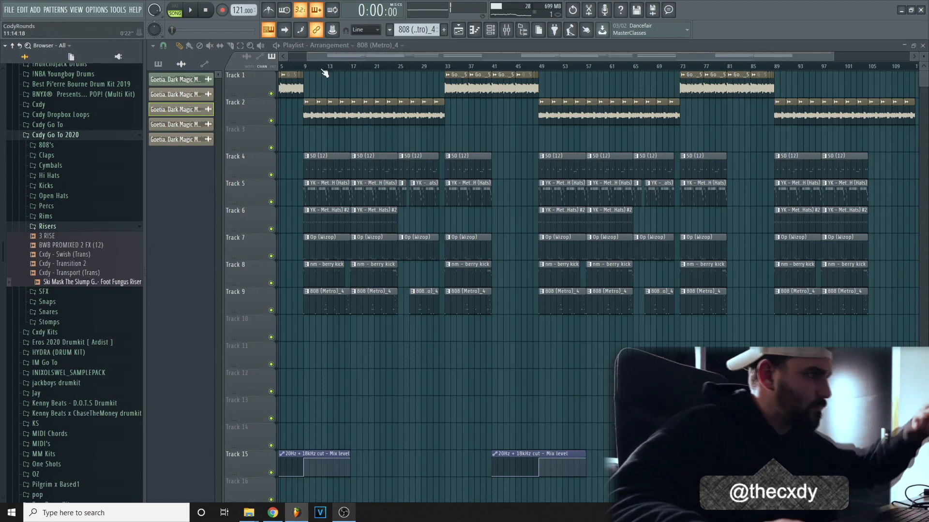
Audition the riser samples and place Cxdy - Transport (Trans) on track 11 around bar 9.
scroll(324, 70, up, 5)
click(107, 245)
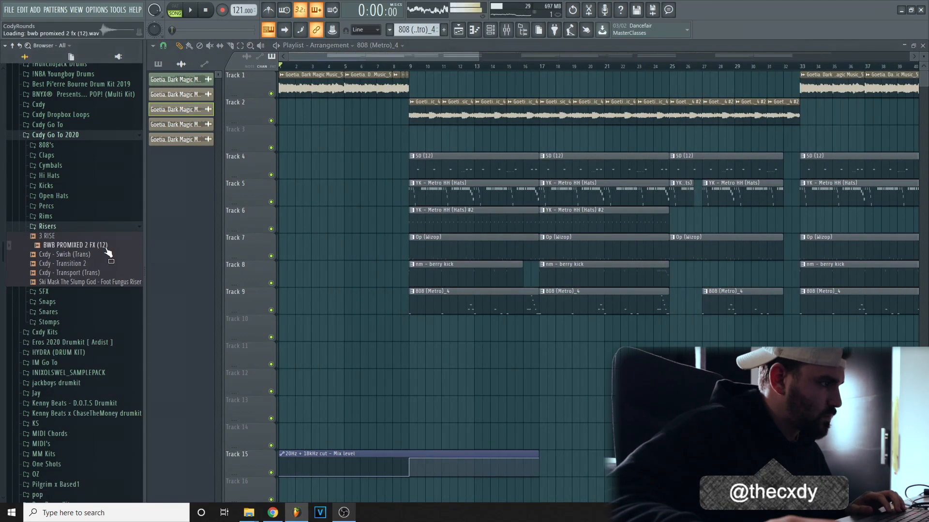
click(102, 255)
key(space)
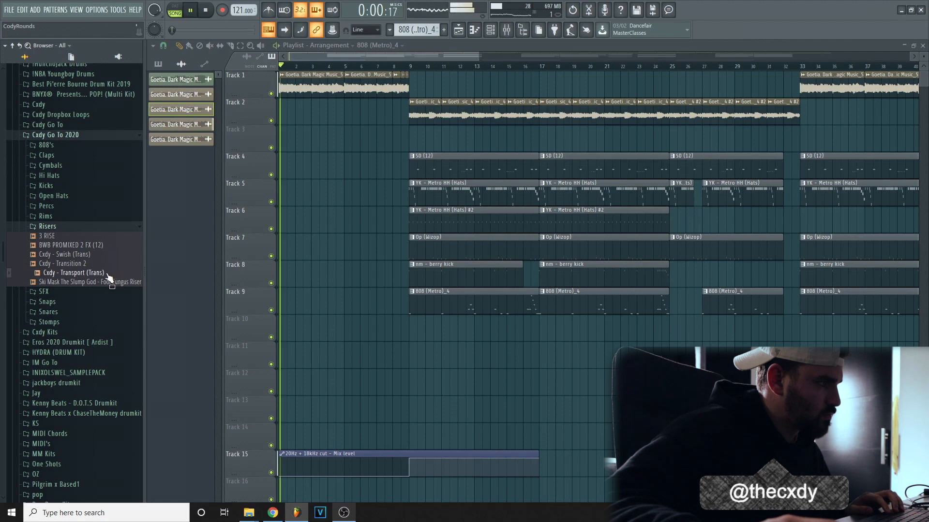
key(space)
drag(108, 277, 428, 356)
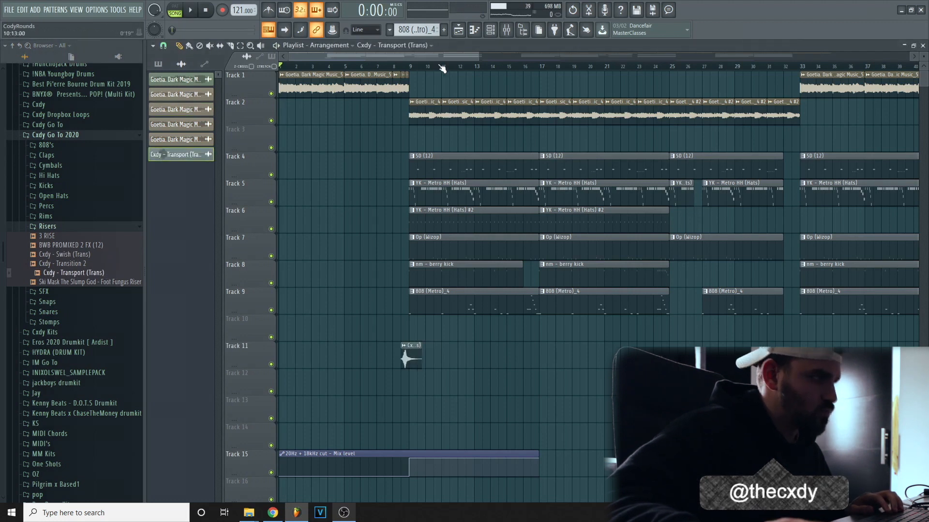
Align the Transport clip's peak with the start of bar 9 and set its channel volume to 57%.
scroll(426, 72, up, 7)
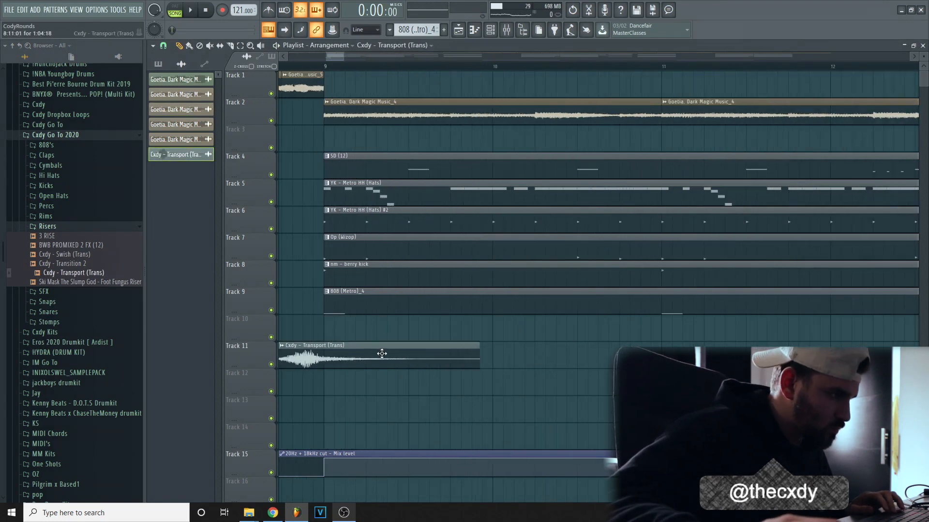
key(space)
double_click(396, 352)
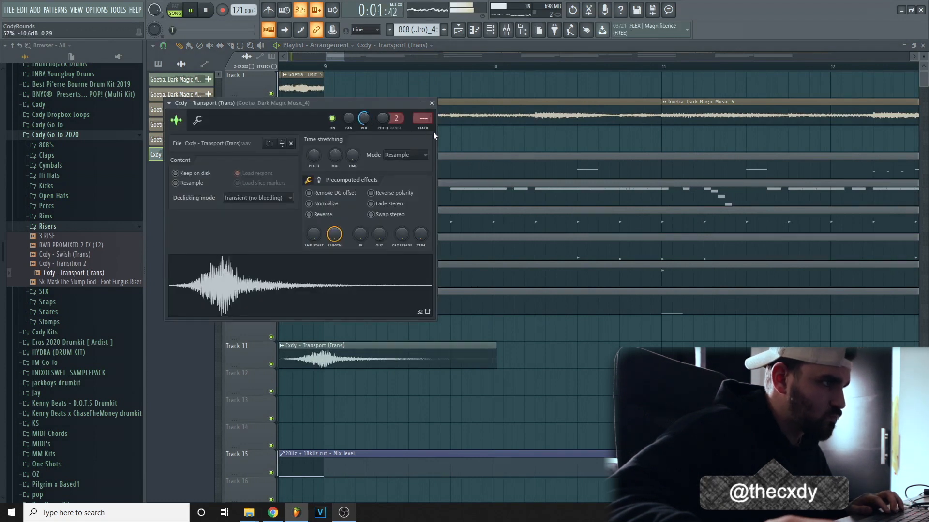
key(F9)
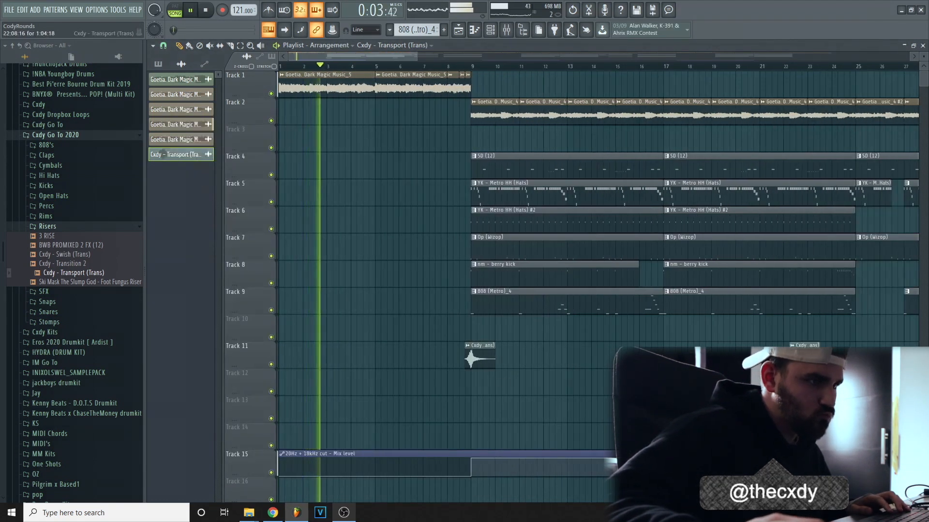
Copy the Transport clip on track 11 to bars 25 and 41, cutting the first copy off at the start of bar 25.
scroll(493, 372, down, 1)
scroll(322, 91, up, 4)
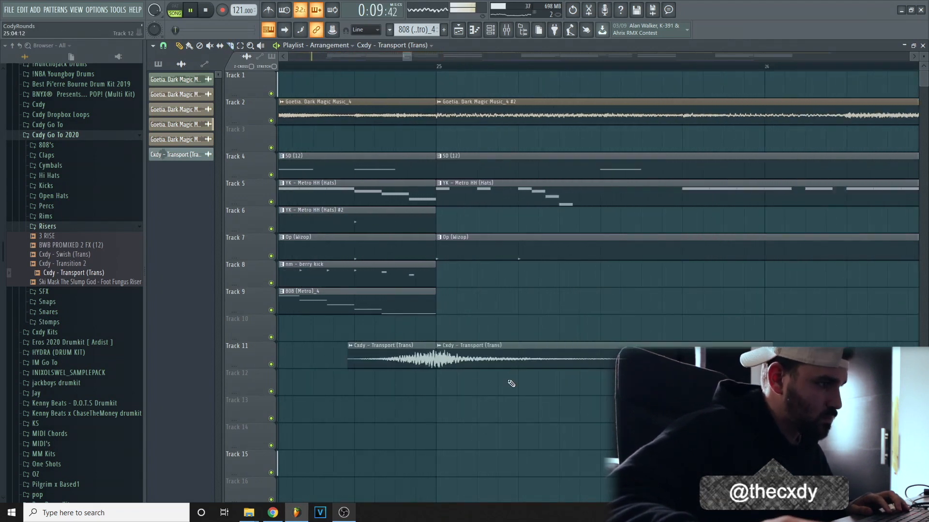
scroll(607, 364, down, 6)
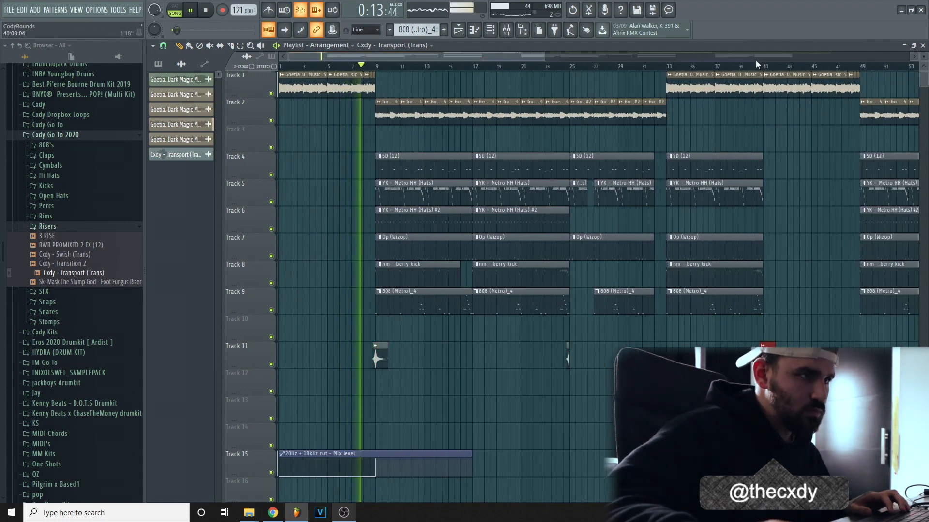
Repeat the Transport clips across the duplicated sections on track 11, with copies at bars 49 and 81.
scroll(758, 64, down, 3)
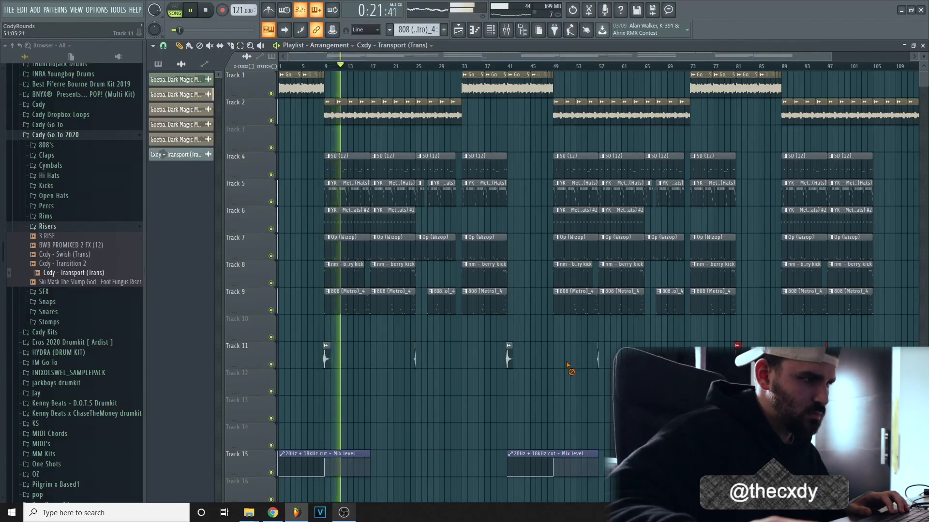
drag(567, 341, 323, 358)
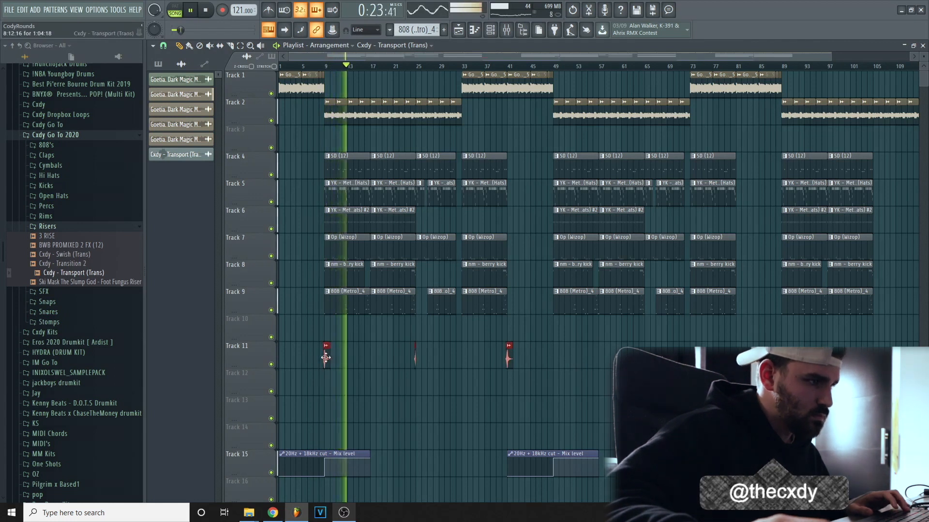
double_click(415, 356)
right_click(462, 356)
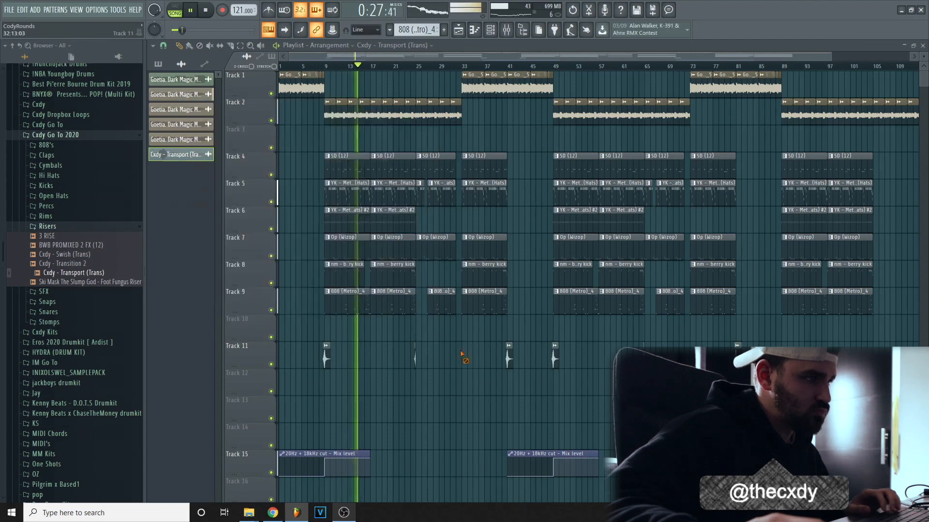
Listen through the first hook and the transition into bar 25.
drag(414, 56, 370, 87)
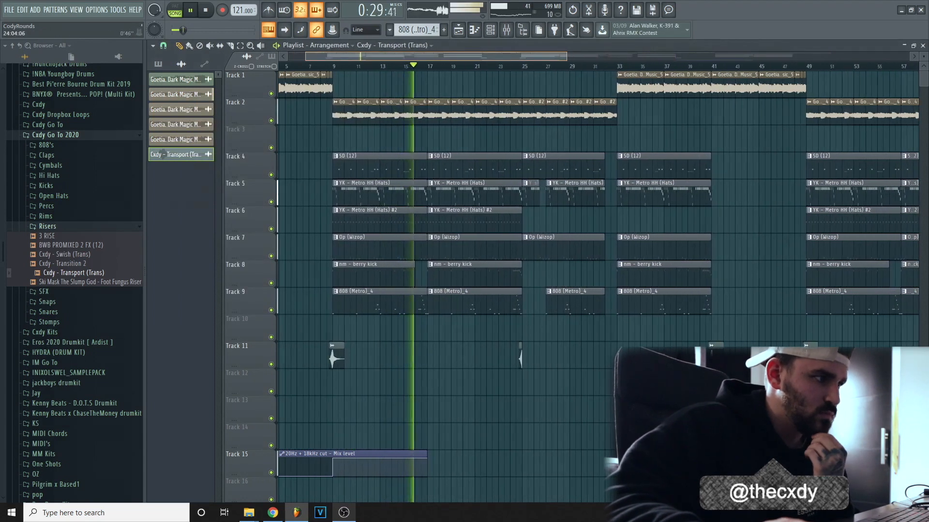
drag(414, 57, 416, 70)
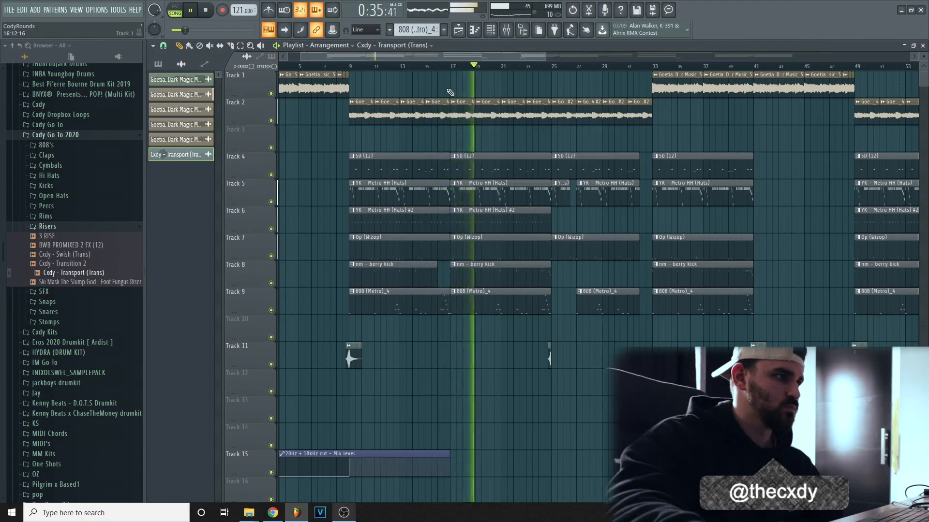
scroll(453, 69, down, 3)
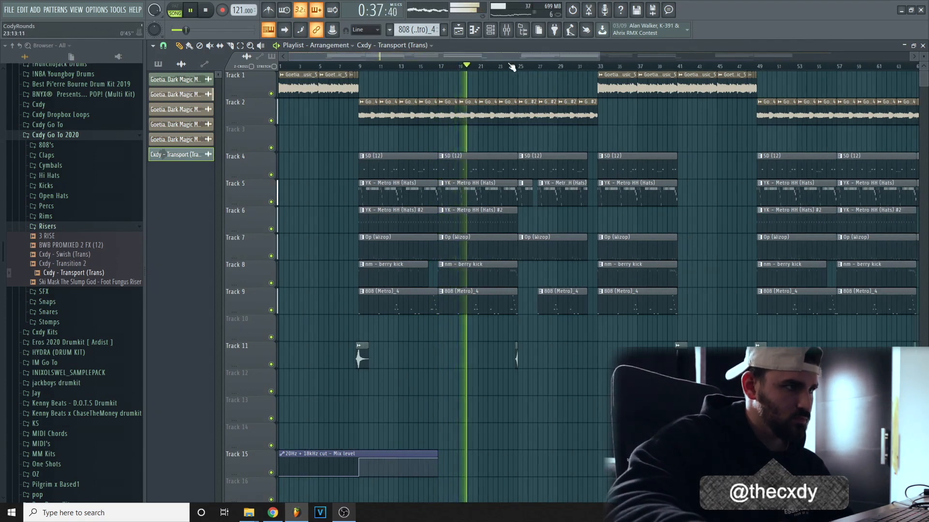
scroll(515, 68, up, 5)
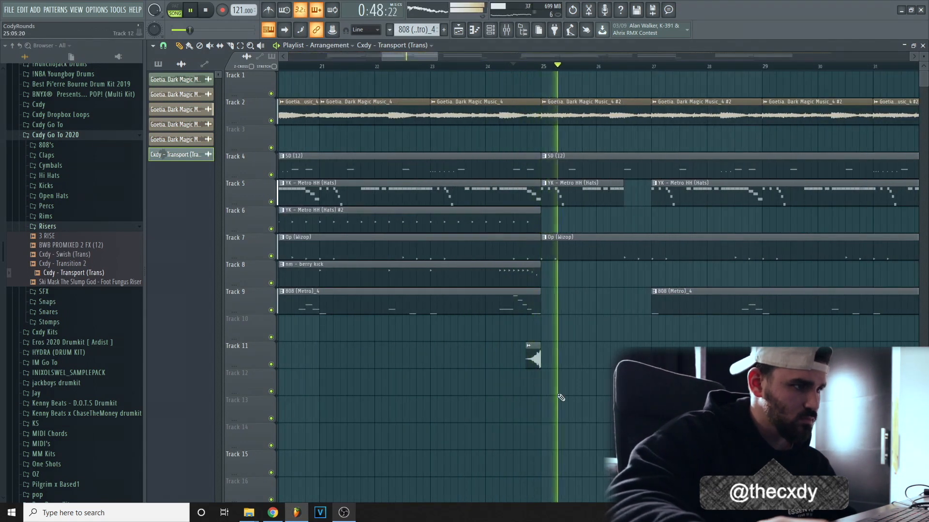
Audition more riser samples and place Cxdy - Transition 2 on track 12 around bar 25.
double_click(529, 356)
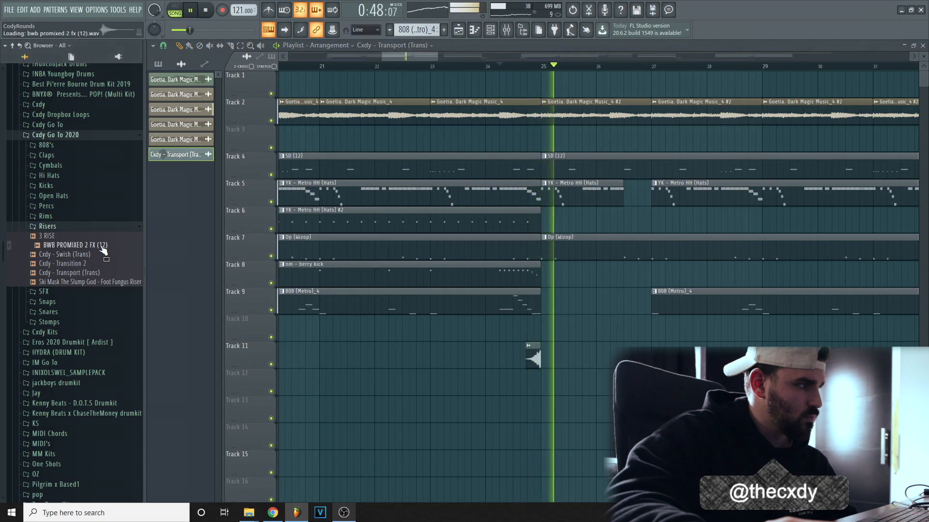
click(106, 281)
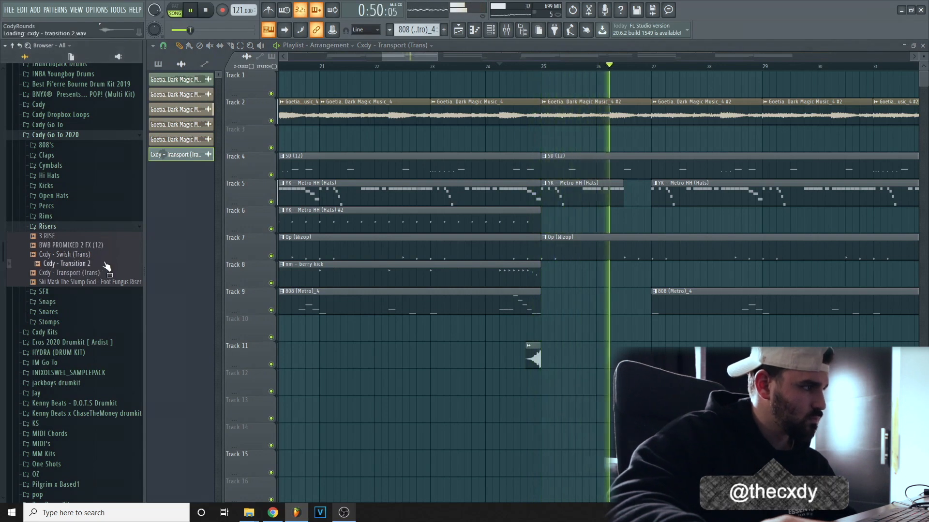
drag(111, 263, 561, 386)
Set the Cxdy - Transition 2 channel volume to 52% and play the song from just before bar 24.
double_click(562, 386)
drag(377, 131, 412, 181)
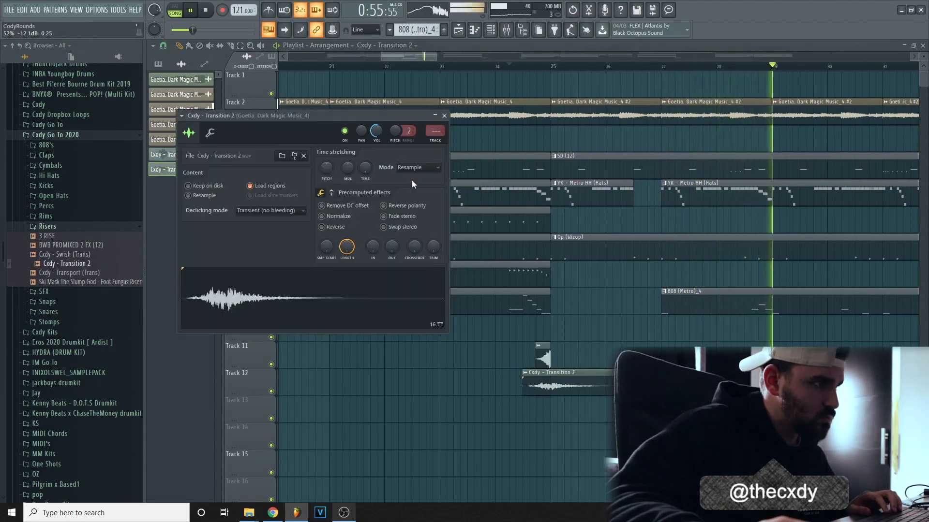
click(436, 141)
click(483, 67)
key(space)
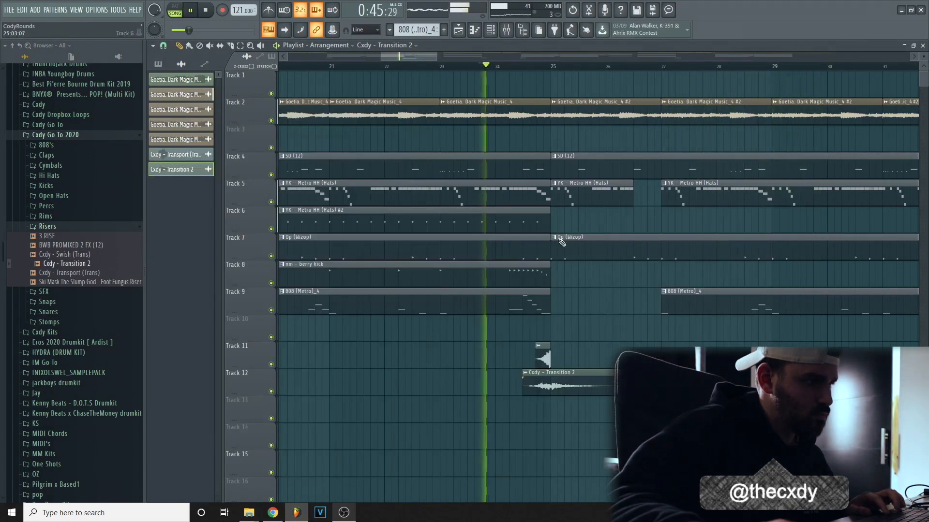
Make the Cxdy - Transport clip just before bar 25 unique and set its channel volume to 48%.
double_click(542, 358)
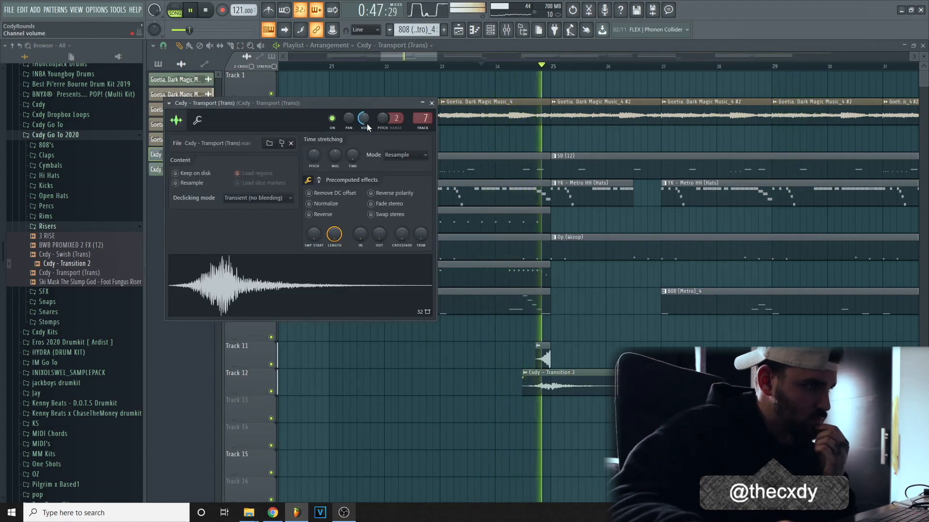
click(538, 346)
click(551, 420)
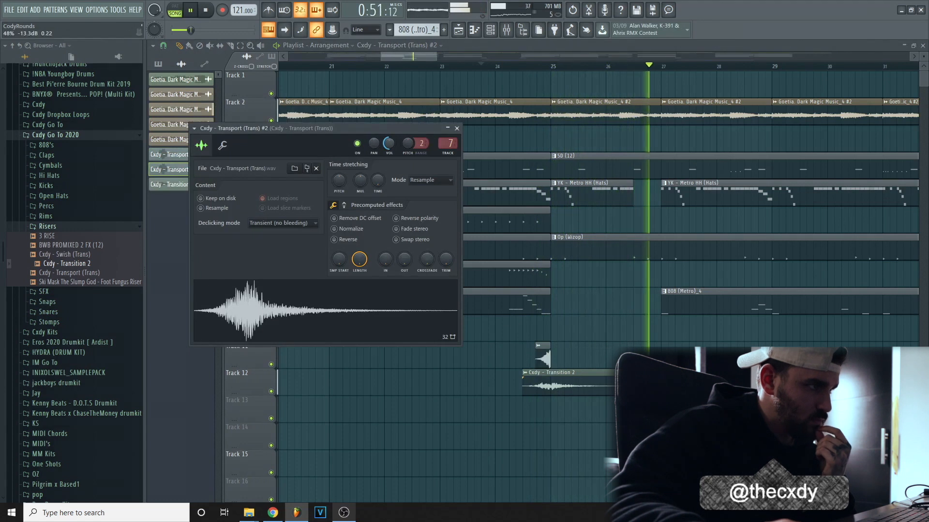
click(457, 128)
Copy the short Transport clip and the Cxdy - Transition 2 clip from around bar 25 to the matching spot around bar 65.
scroll(427, 140, down, 5)
scroll(558, 116, down, 3)
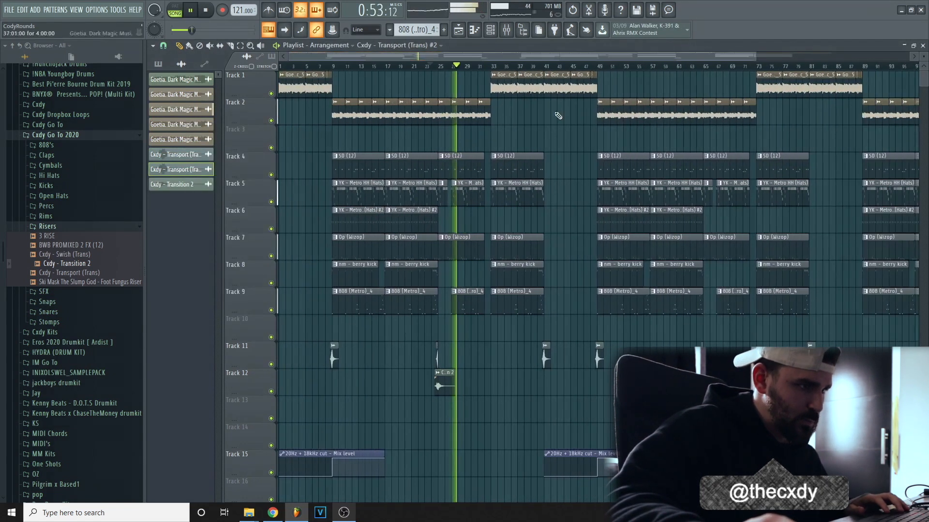
drag(429, 353, 448, 385)
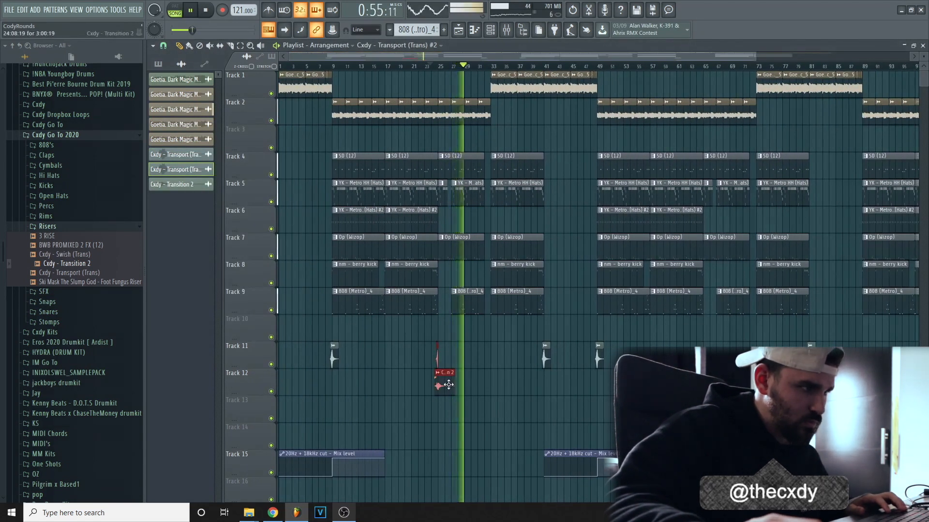
drag(746, 57, 859, 59)
drag(683, 382, 462, 360)
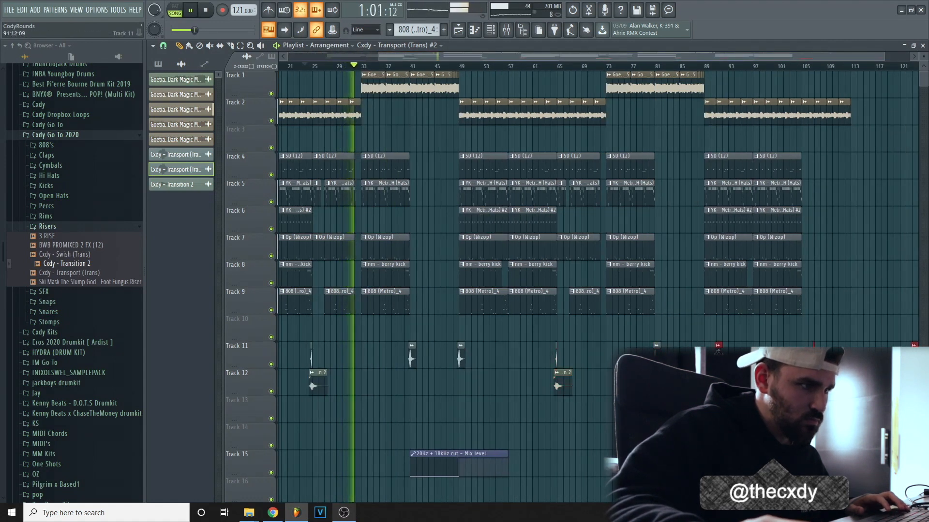
Align the late Transport clip on track 11 with bar 89 and delete the extra copy near the song's end.
drag(718, 352, 706, 352)
key(ctrl+d)
right_click(902, 346)
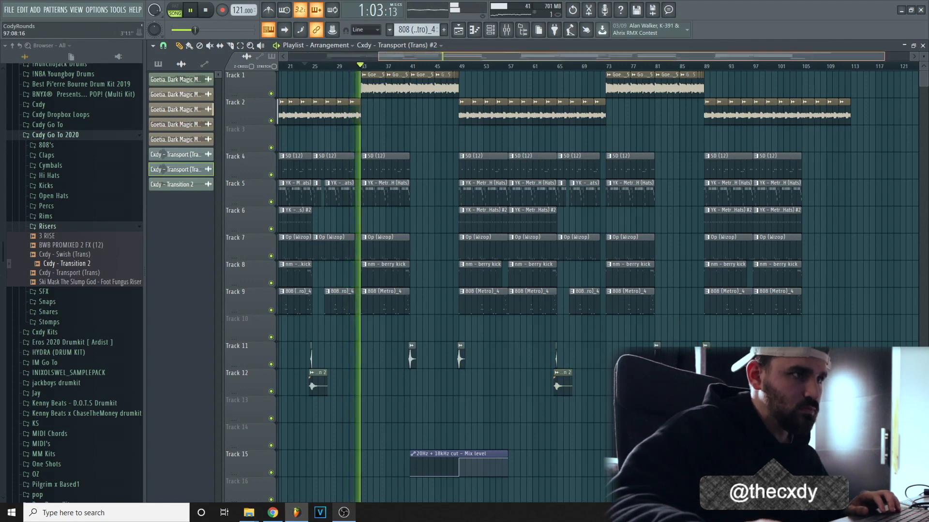